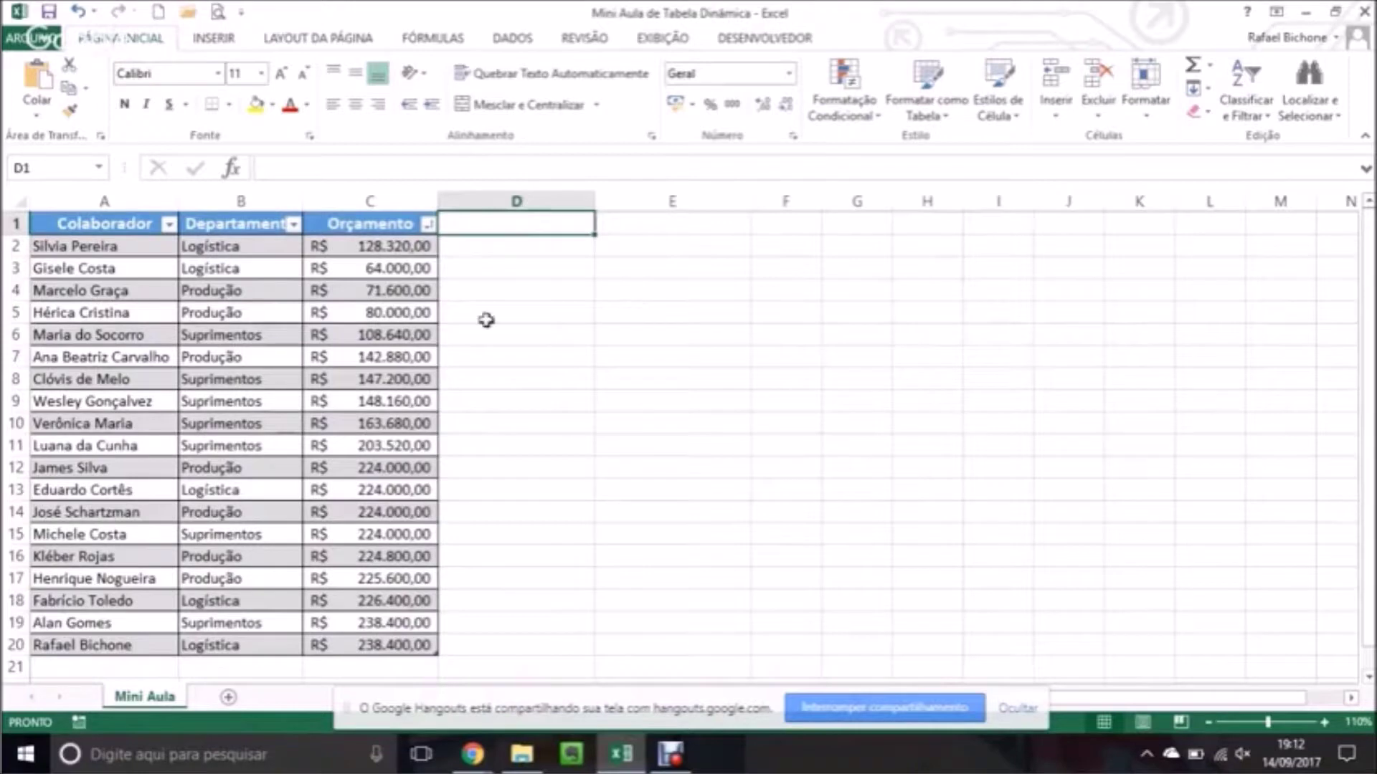
{"action": "left_click", "coordinate": [142, 246]}
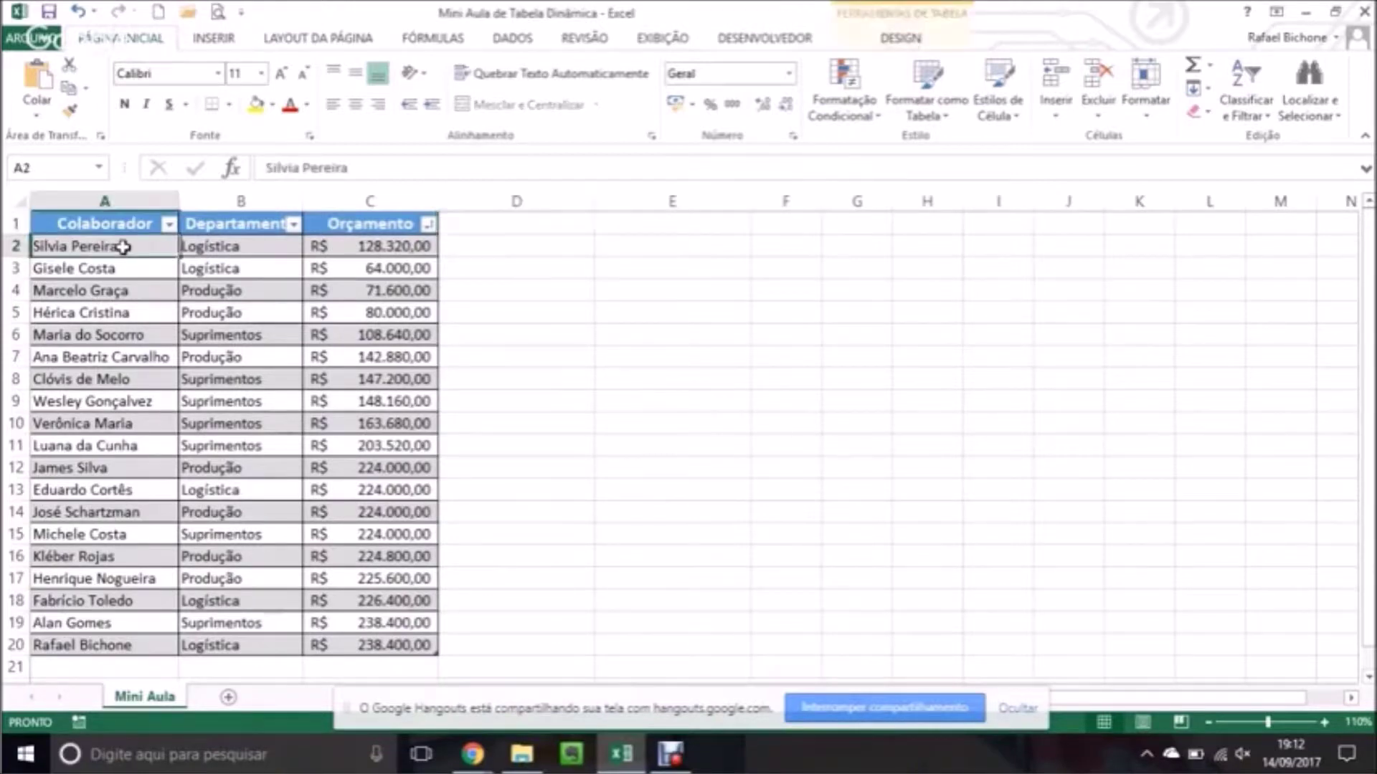
{"action": "left_click", "coordinate": [228, 245]}
{"action": "left_click", "coordinate": [344, 249]}
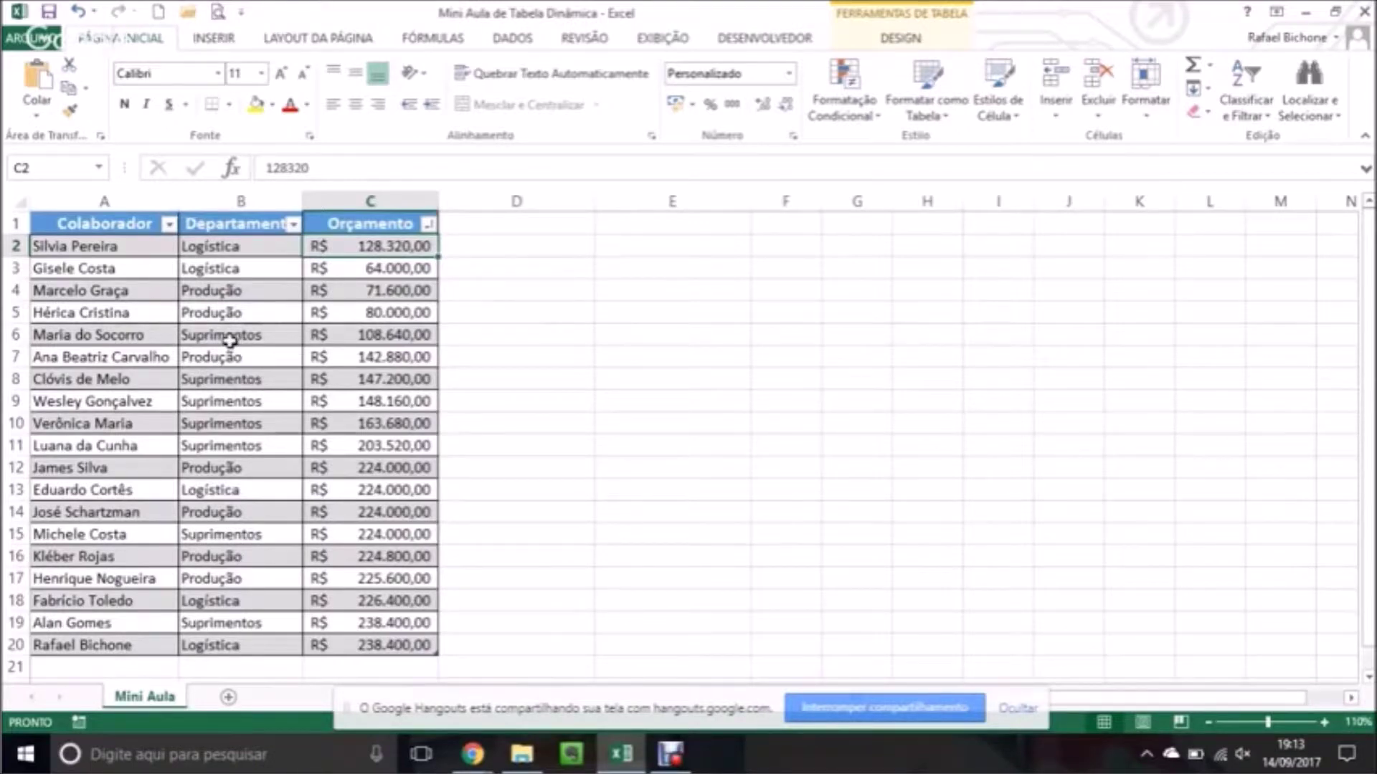
{"action": "left_click", "coordinate": [104, 248]}
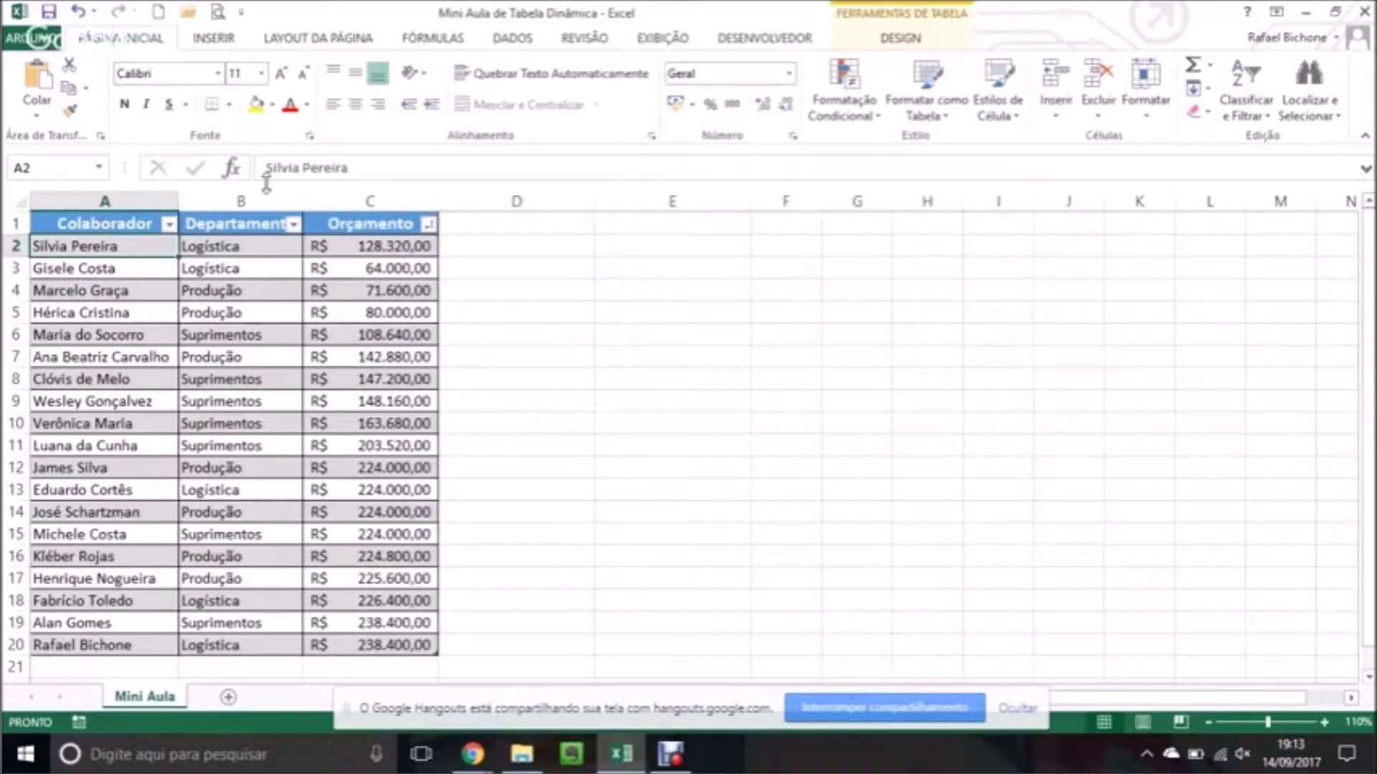
{"action": "left_click", "coordinate": [212, 38]}
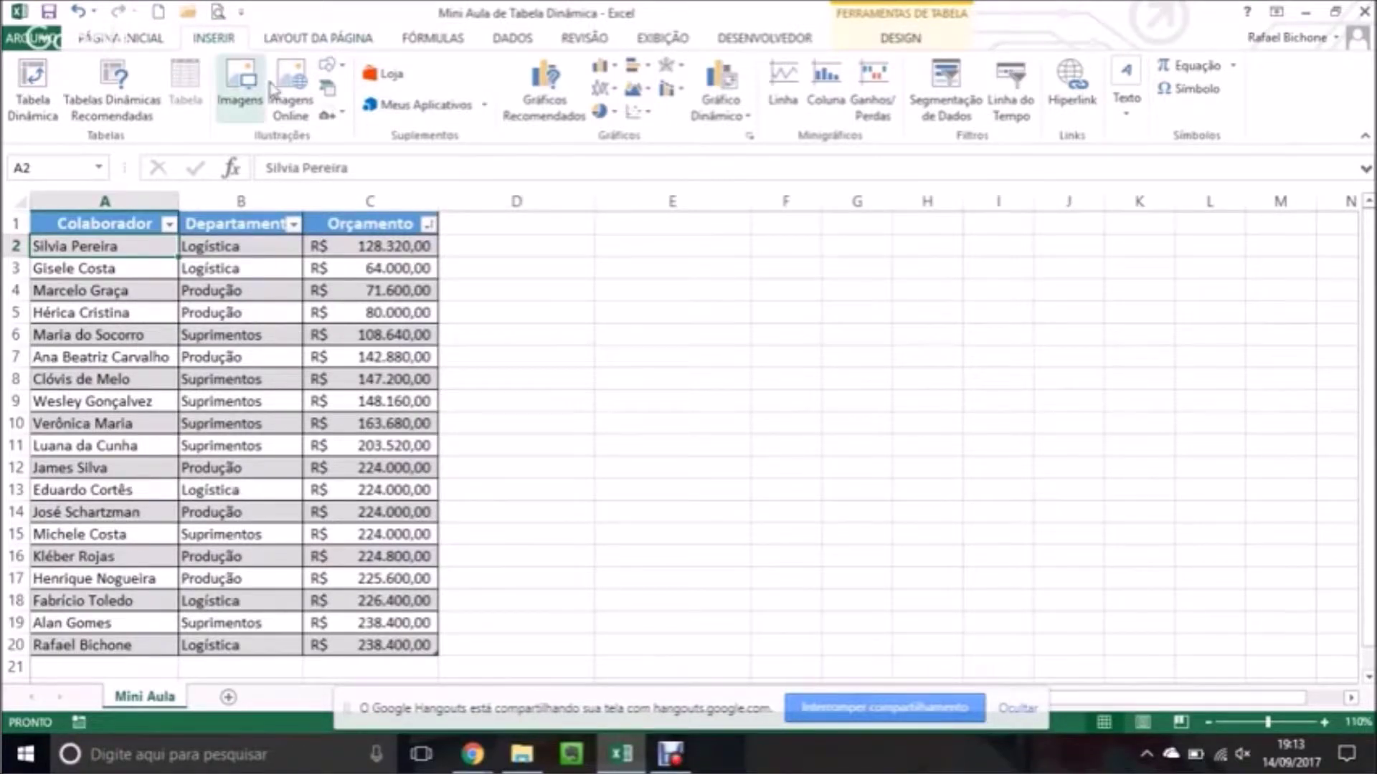
{"action": "left_click", "coordinate": [34, 101]}
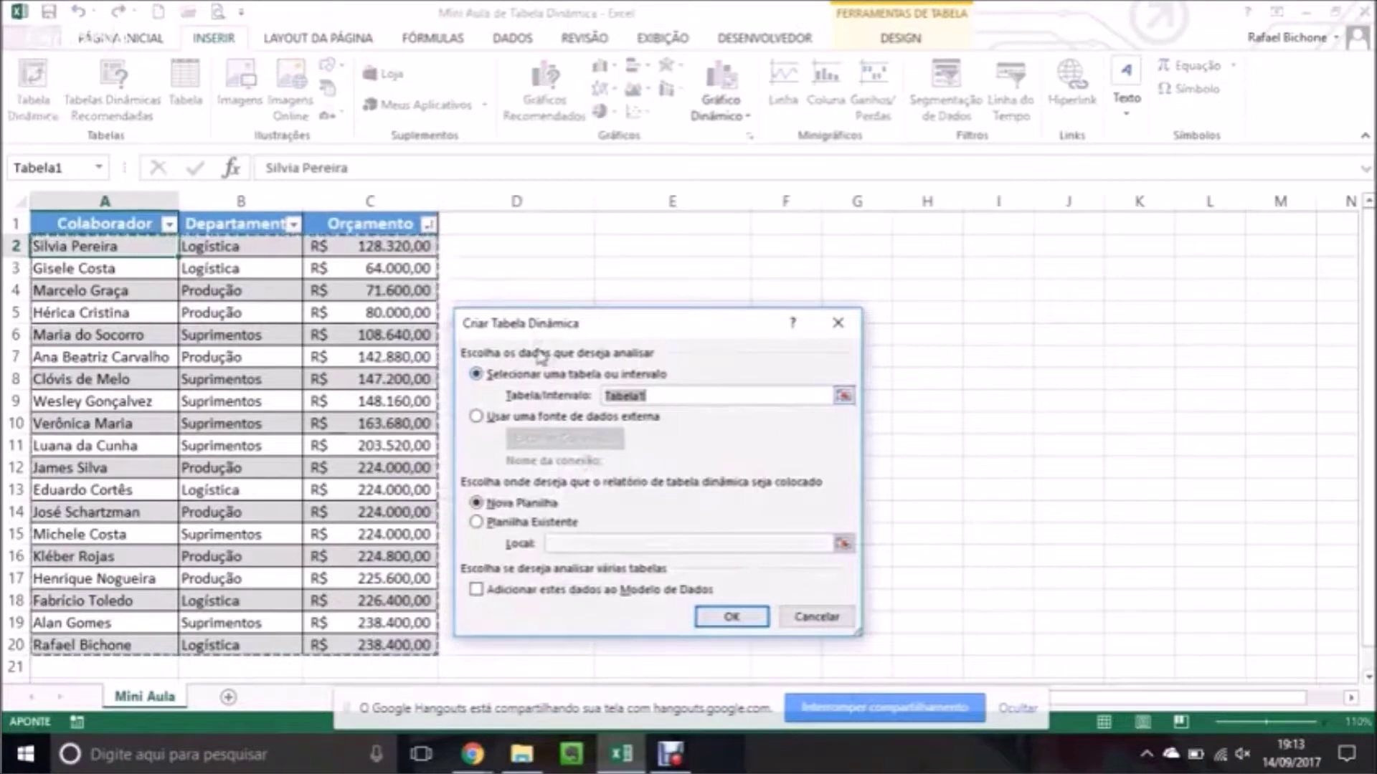
{"action": "left_click", "coordinate": [816, 616]}
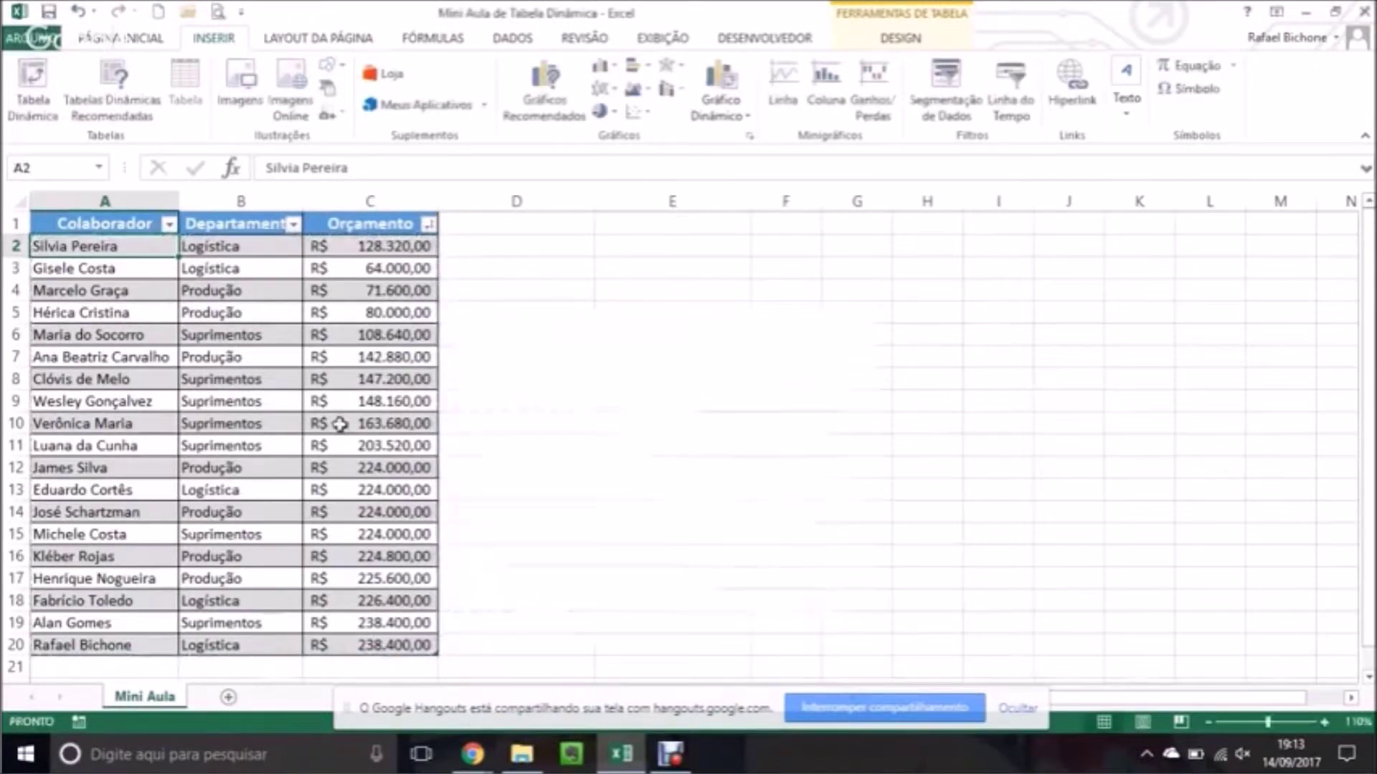
{"action": "left_click", "coordinate": [260, 362]}
{"action": "left_click", "coordinate": [109, 313]}
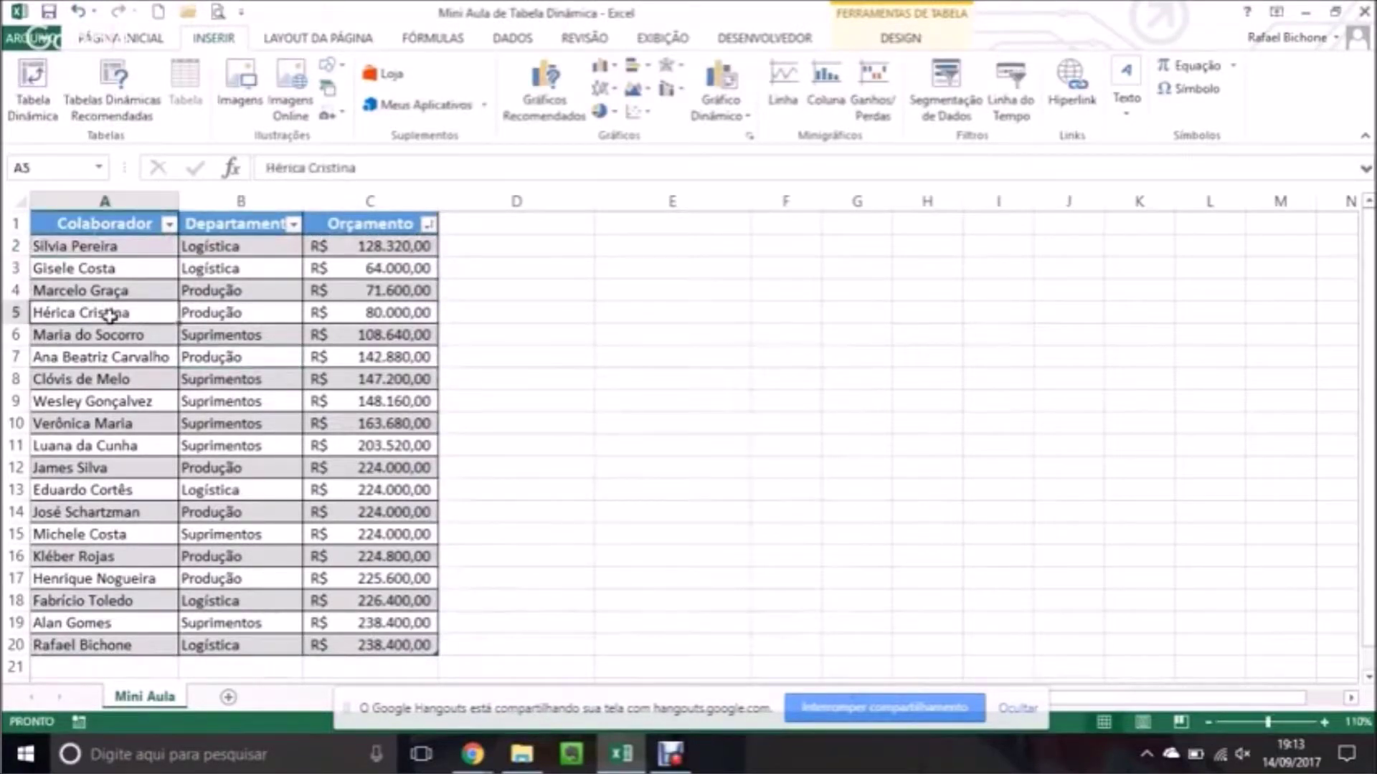
{"action": "left_click", "coordinate": [114, 265]}
{"action": "left_click", "coordinate": [119, 244]}
{"action": "left_click_drag", "start_coordinate": [120, 221], "coordinate": [419, 645]}
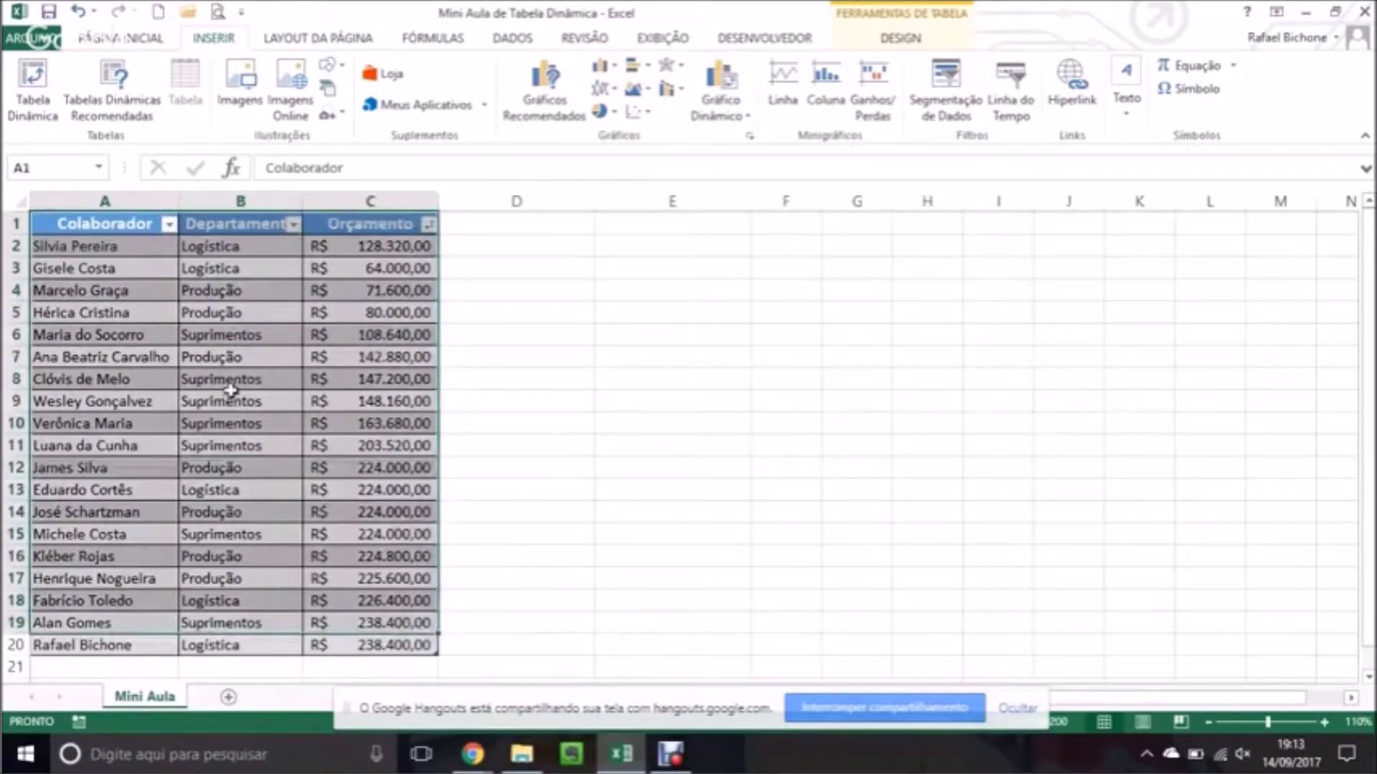
{"action": "left_click", "coordinate": [229, 390]}
Create a PivotTable from Tabela1 on the existing Mini Aula worksheet, placed at cell E1.
{"action": "left_click", "coordinate": [147, 355]}
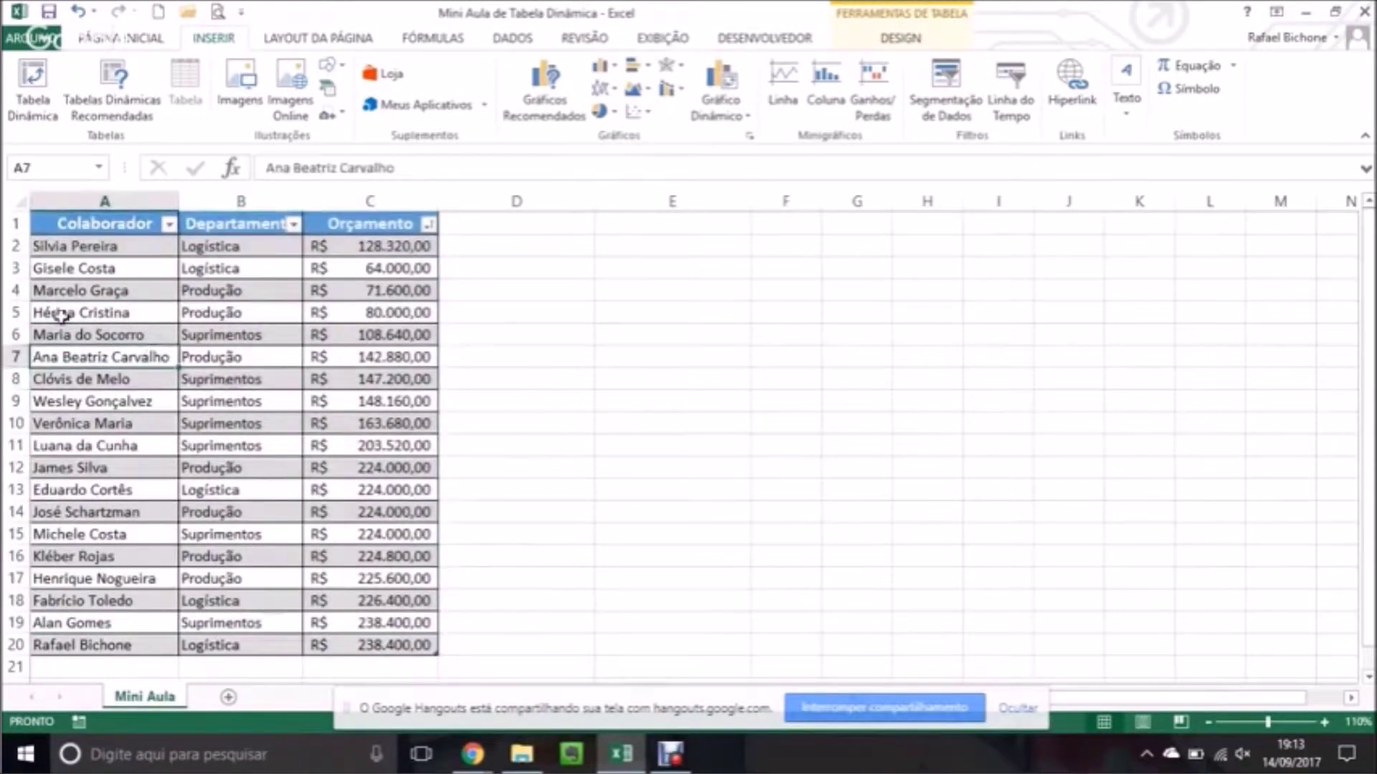
{"action": "left_click", "coordinate": [45, 118]}
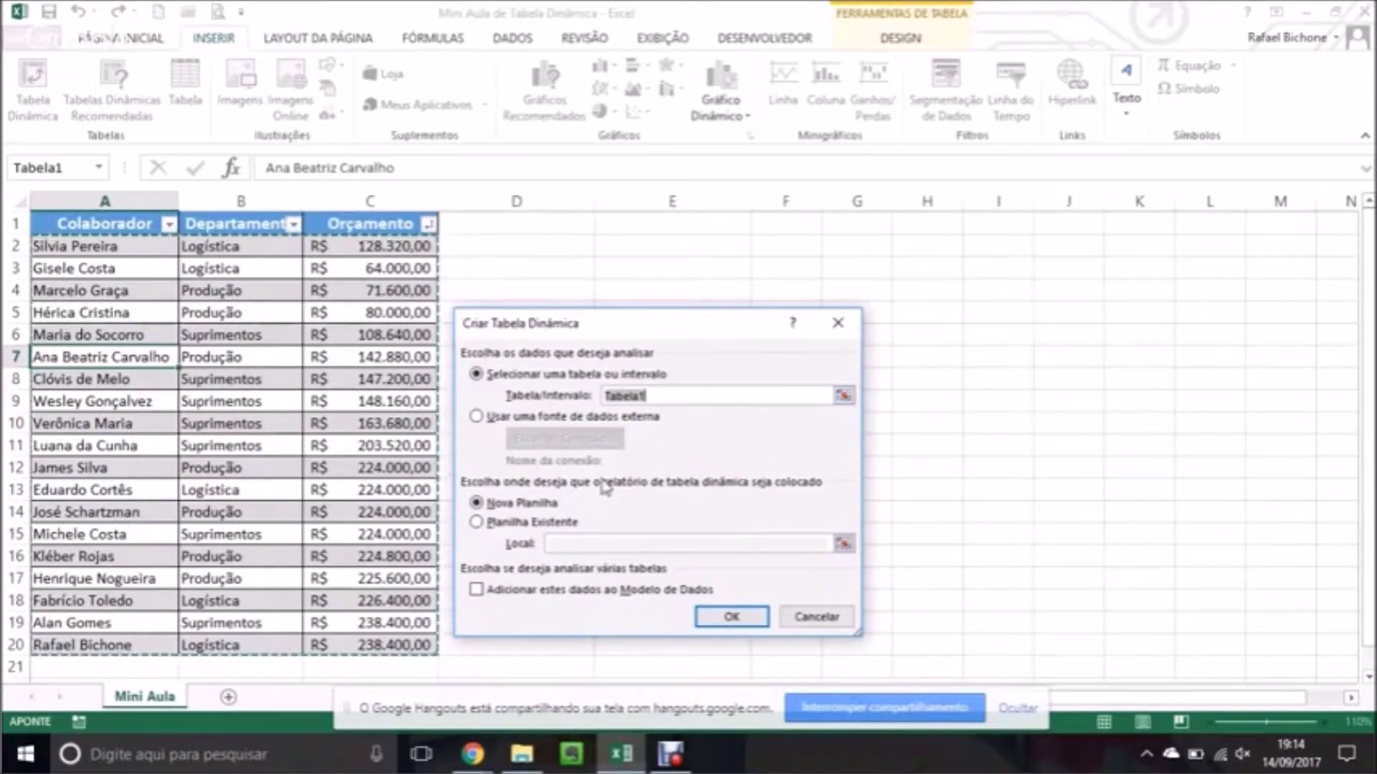
{"action": "left_click", "coordinate": [478, 523]}
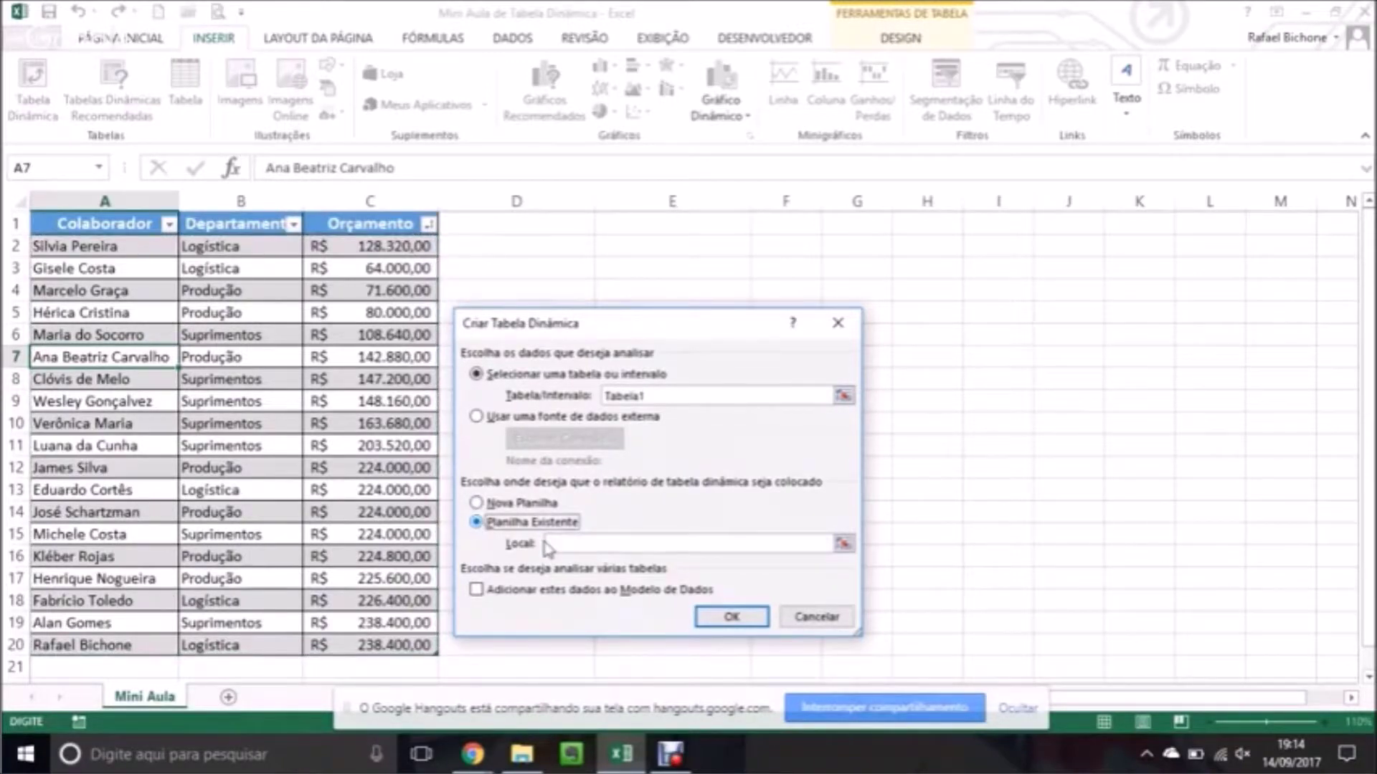
{"action": "left_click", "coordinate": [570, 543]}
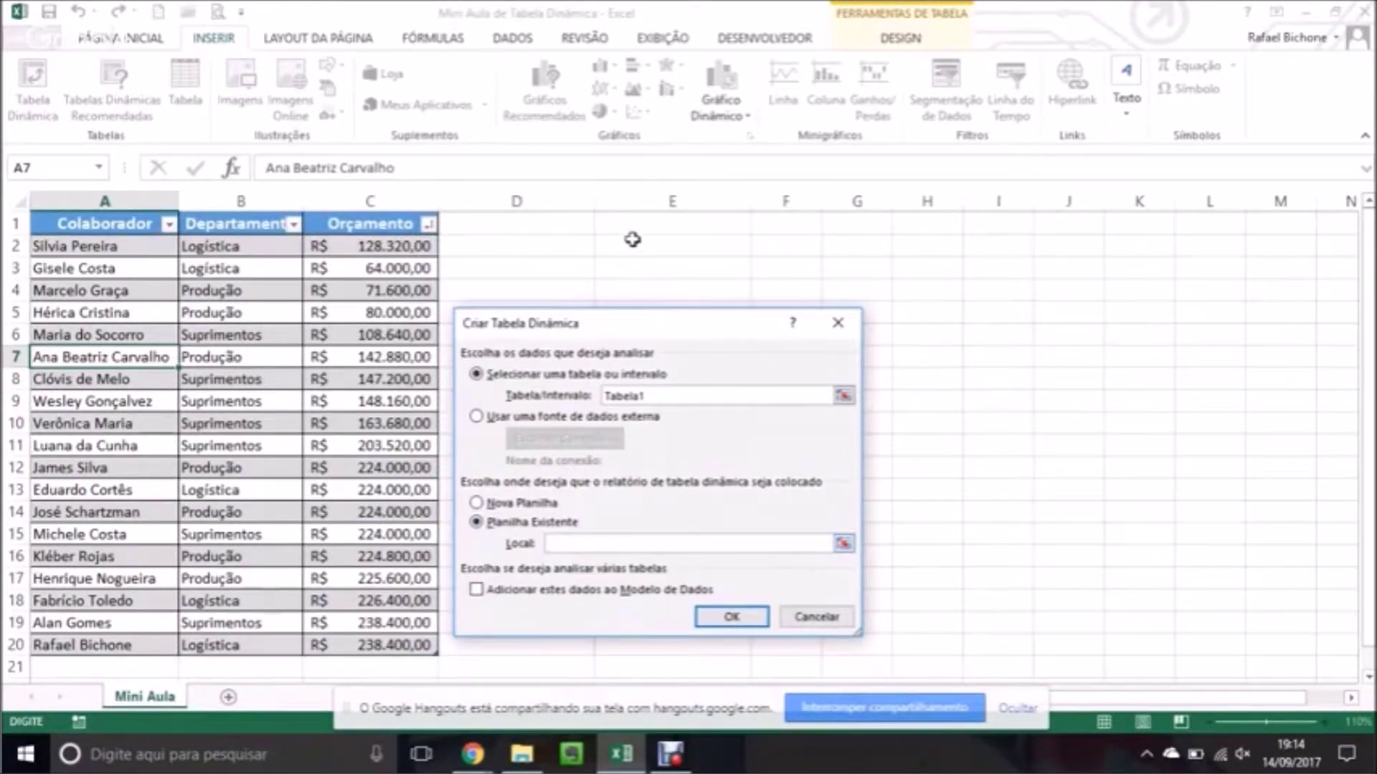
{"action": "left_click", "coordinate": [641, 217]}
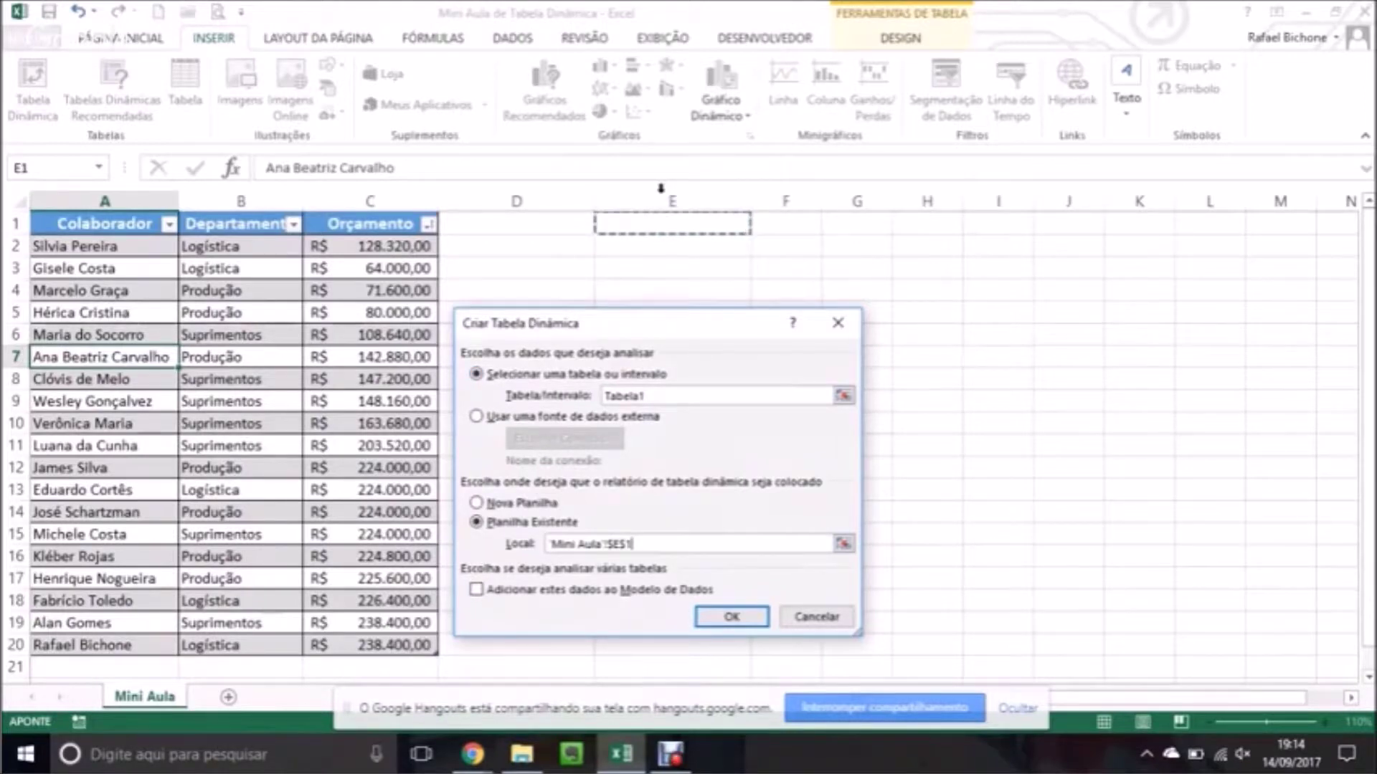
{"action": "left_click", "coordinate": [735, 617]}
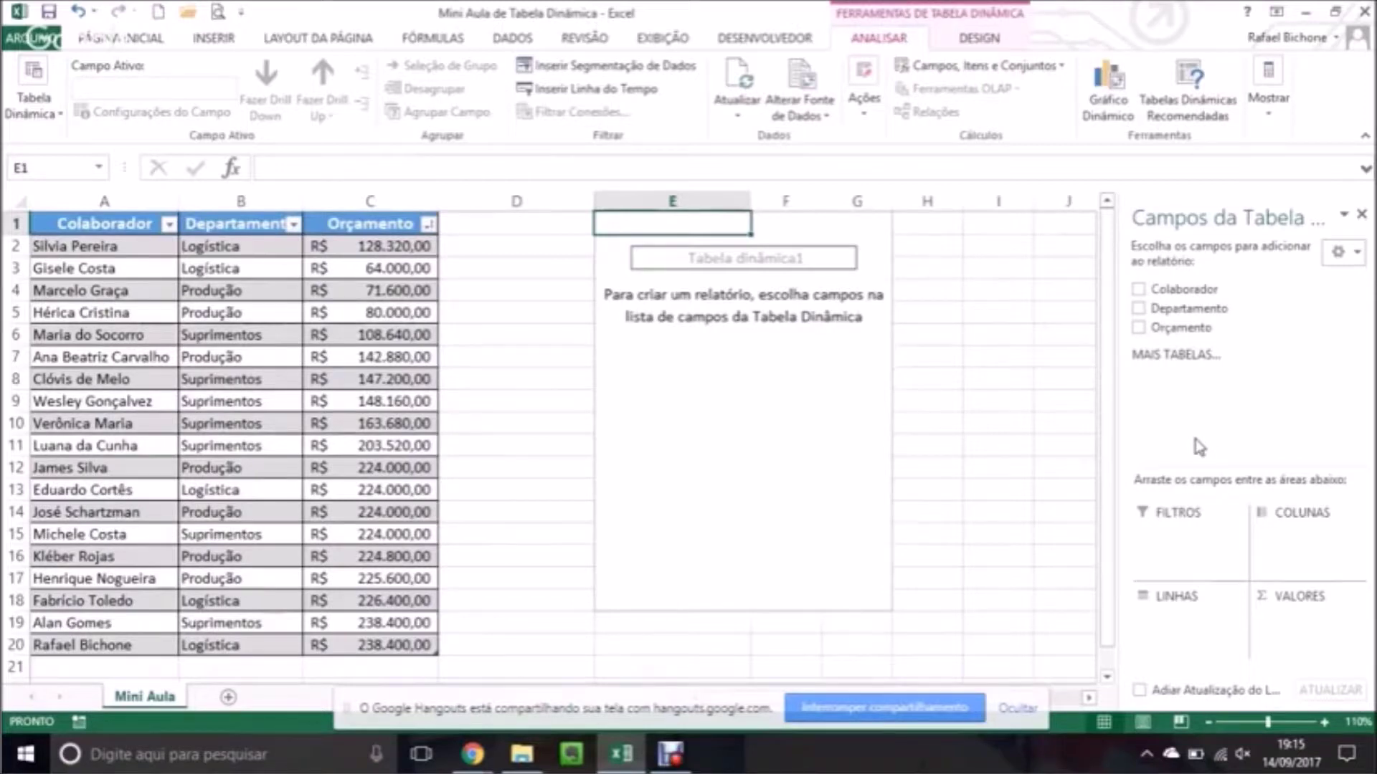
Add the Departamento field to the pivot table's rows and the Orçamento field to its values as a sum.
{"action": "left_click_drag", "start_coordinate": [1205, 466], "coordinate": [1208, 427]}
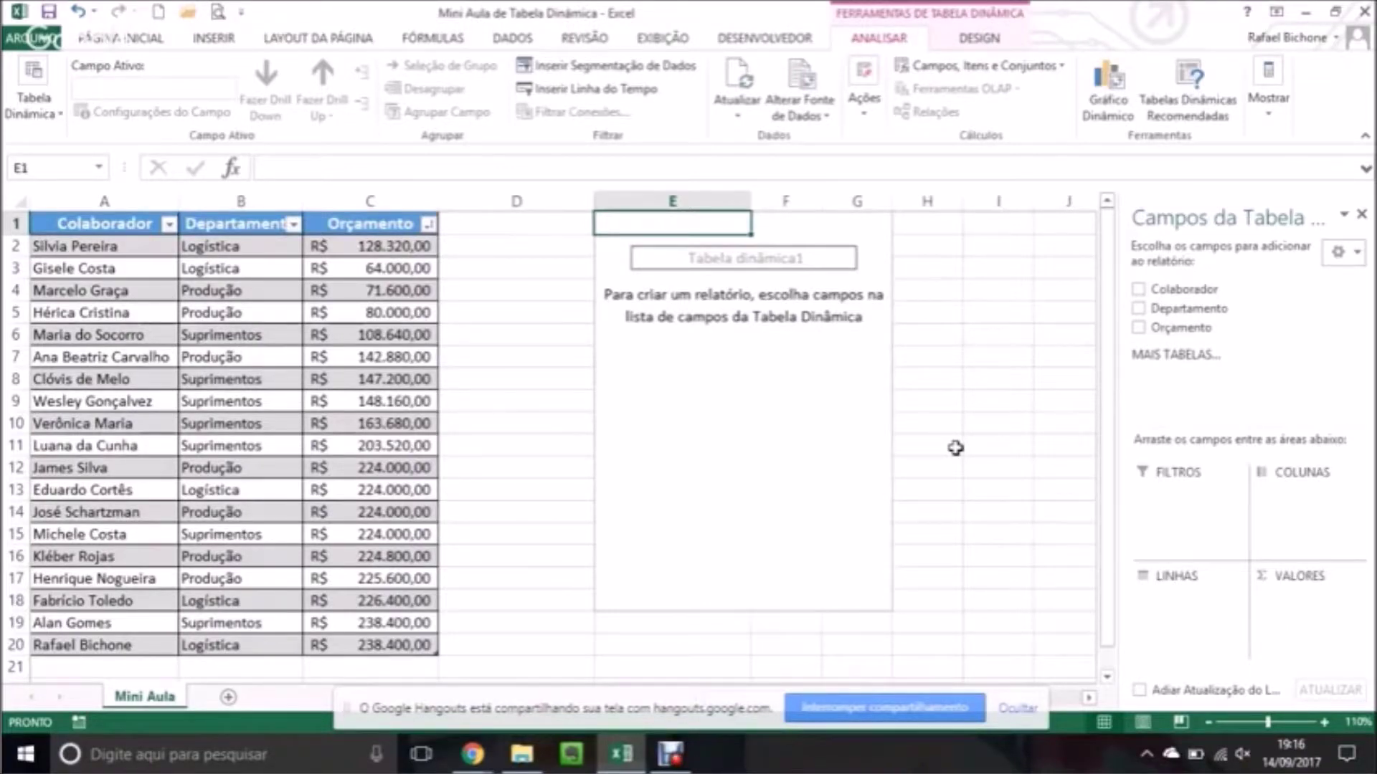
{"action": "left_click_drag", "start_coordinate": [1170, 316], "coordinate": [1183, 606]}
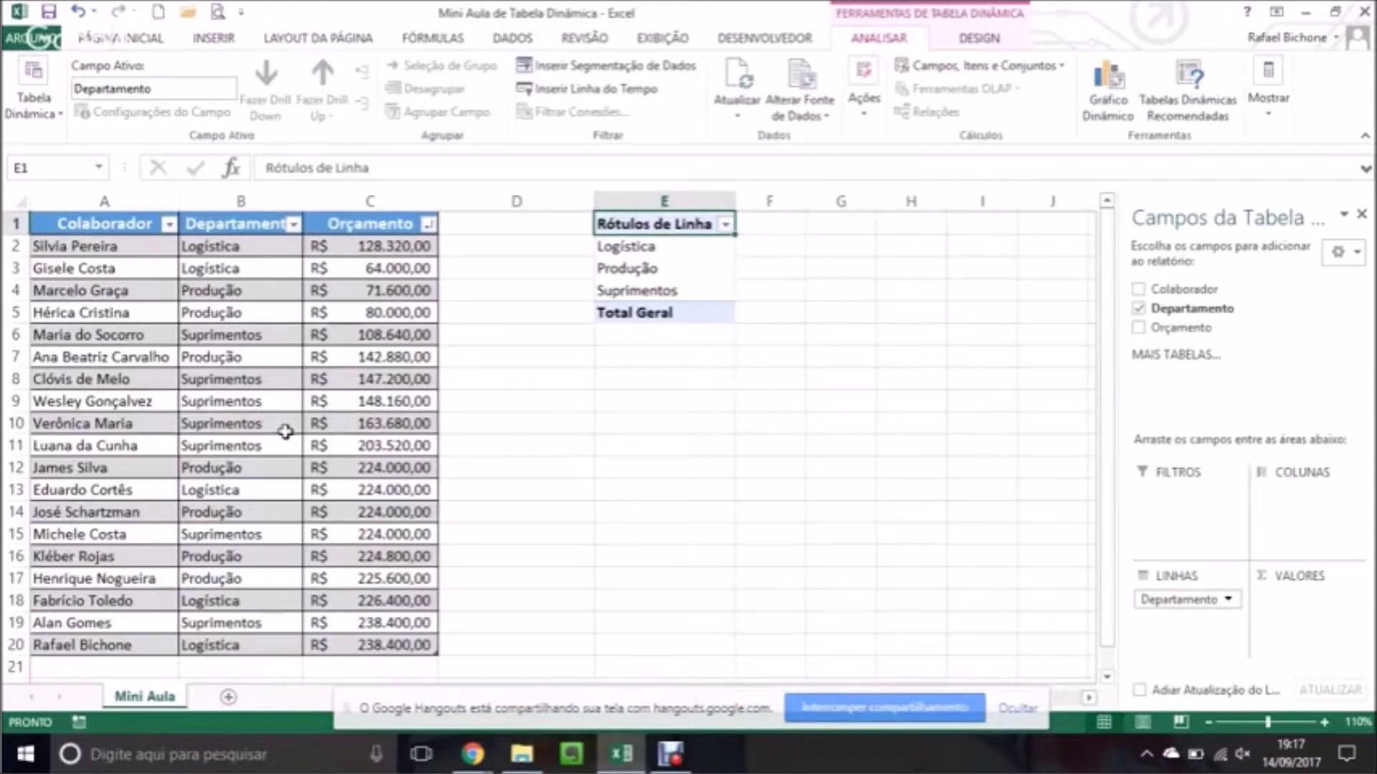
{"action": "left_click", "coordinate": [670, 251]}
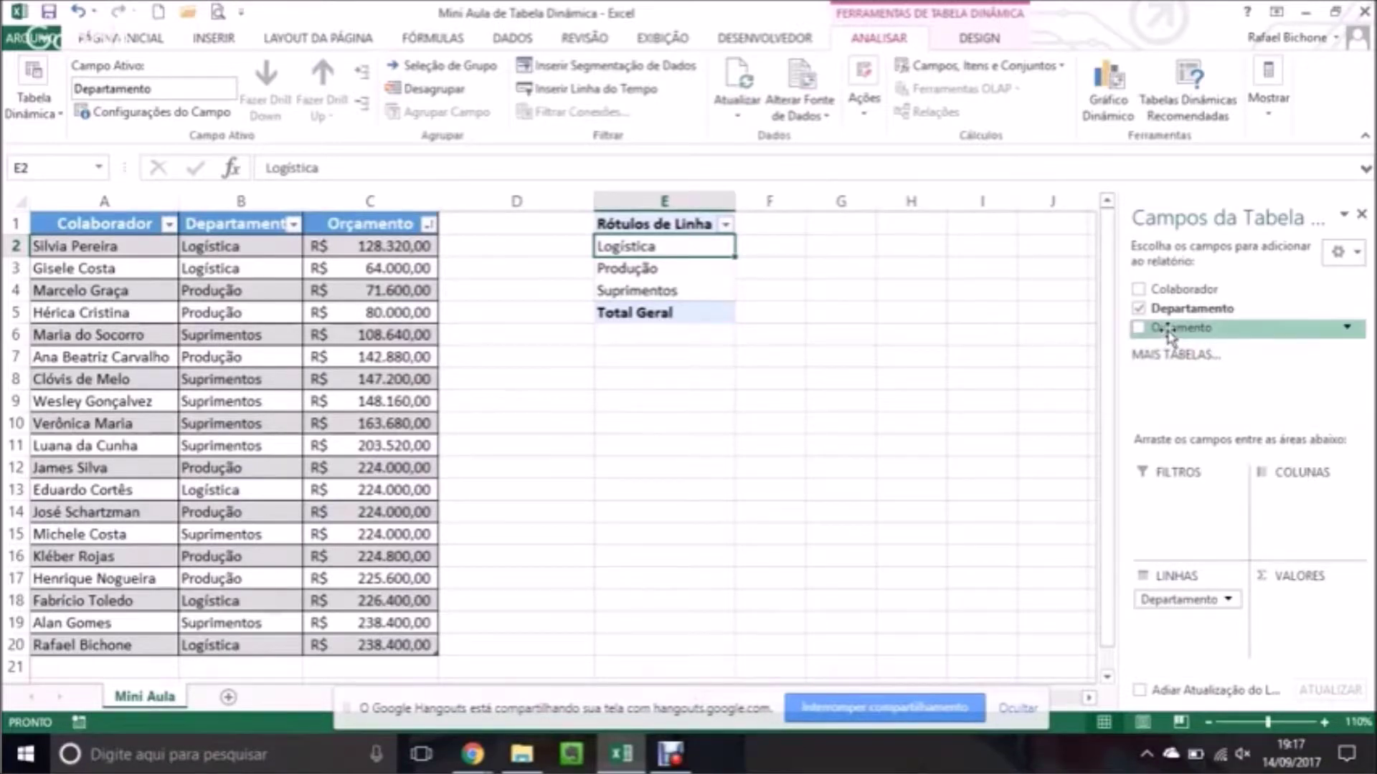
{"action": "left_click_drag", "start_coordinate": [1171, 333], "coordinate": [1305, 614]}
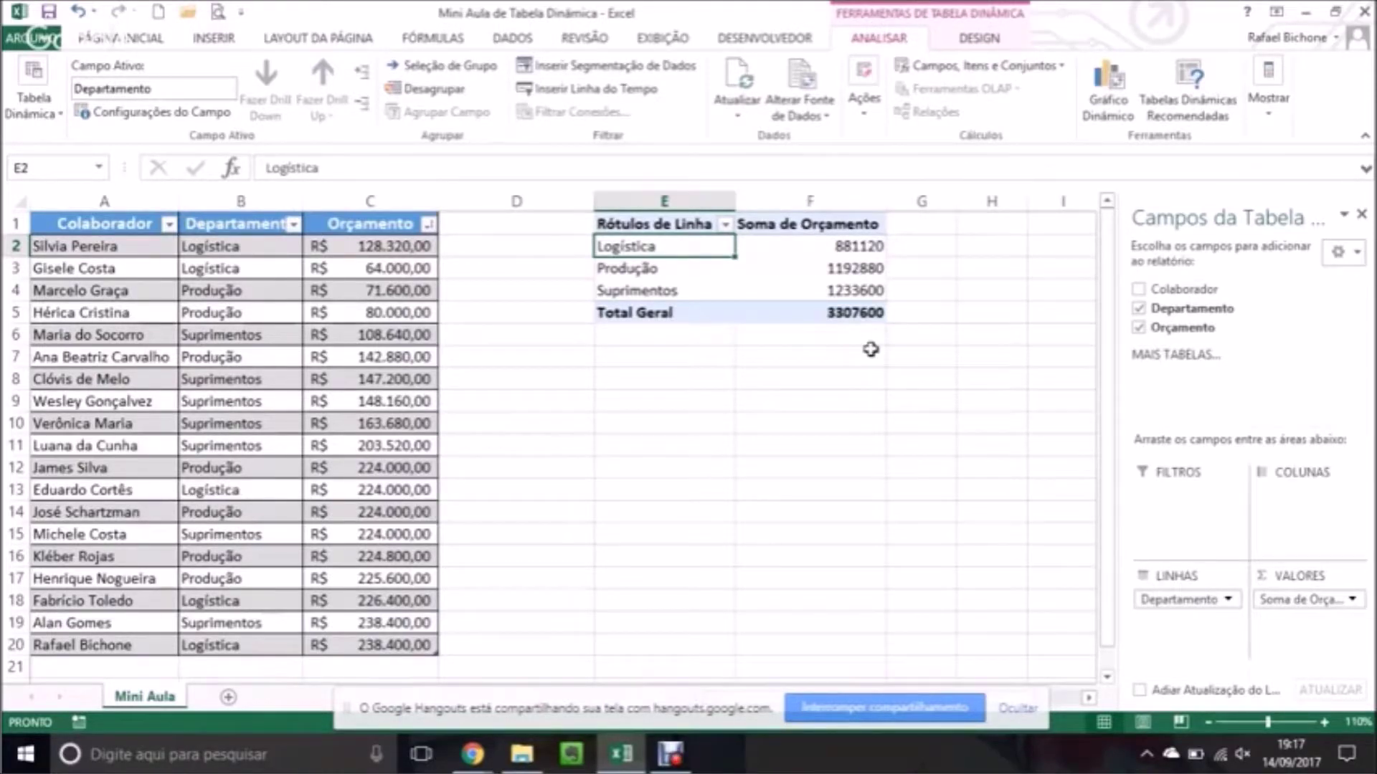
Examine the budget sum of each department and the grand total in the pivot table.
{"action": "key", "text": "Right"}
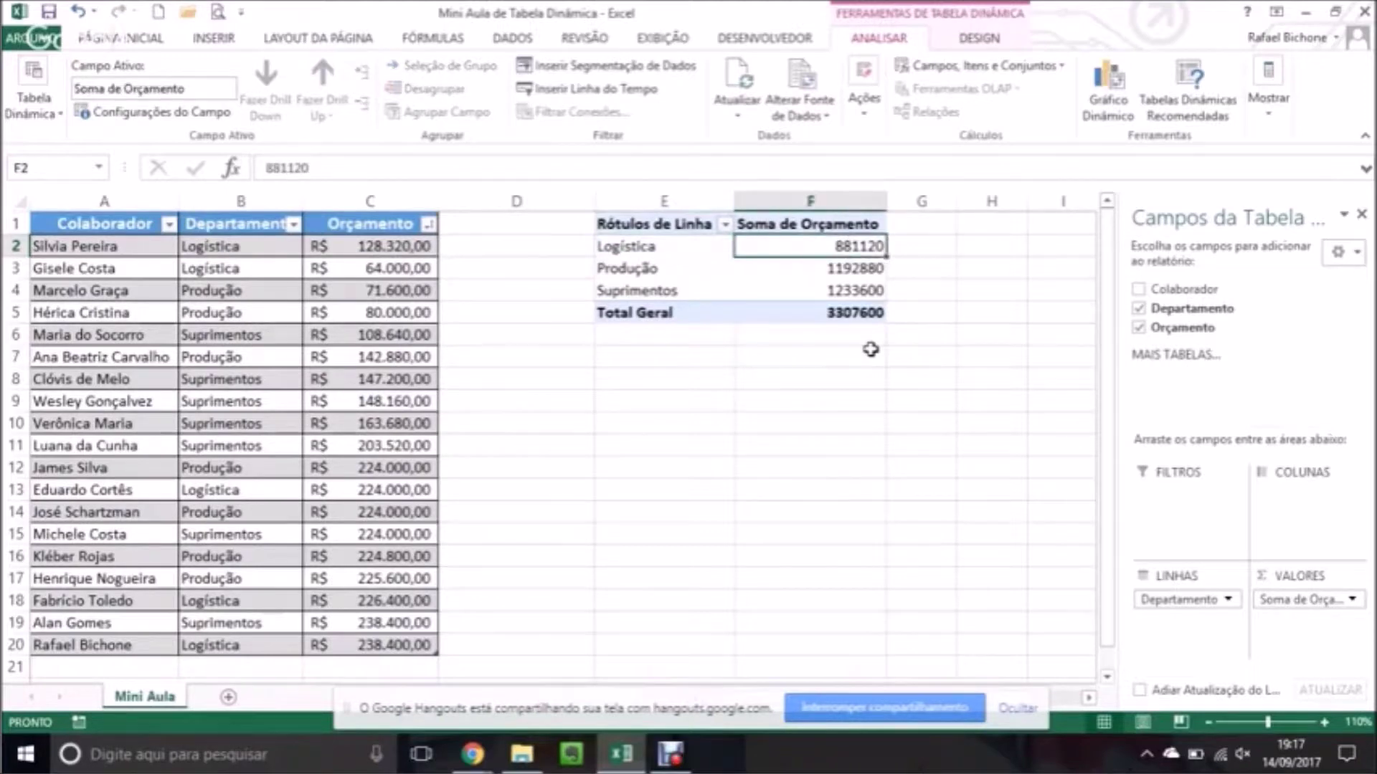
{"action": "key", "text": "Down"}
{"action": "key", "text": "Down"}
{"action": "key", "text": "Down"}
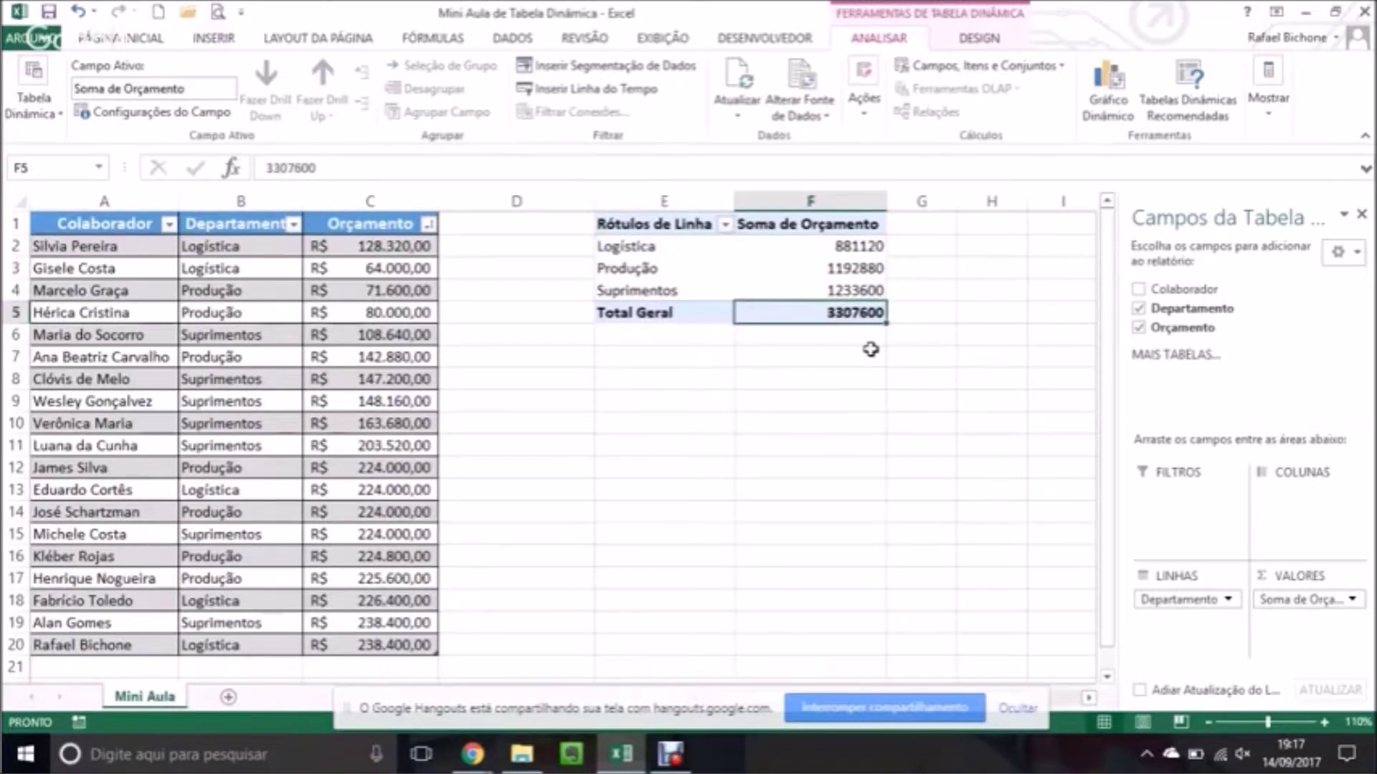
{"action": "key", "text": "Left"}
{"action": "key", "text": "Up"}
{"action": "key", "text": "Up"}
{"action": "key", "text": "Up"}
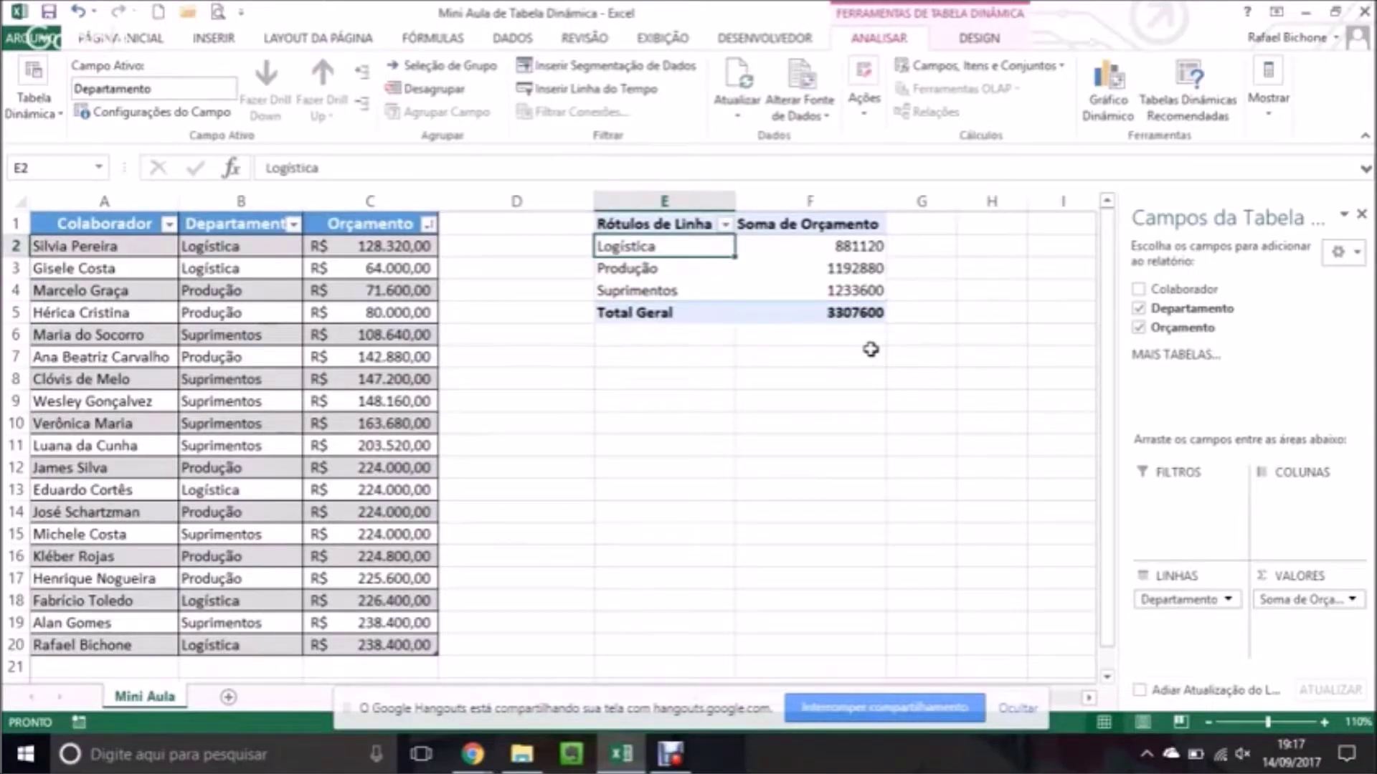
{"action": "key", "text": "Right"}
{"action": "key", "text": "Down"}
{"action": "key", "text": "Down"}
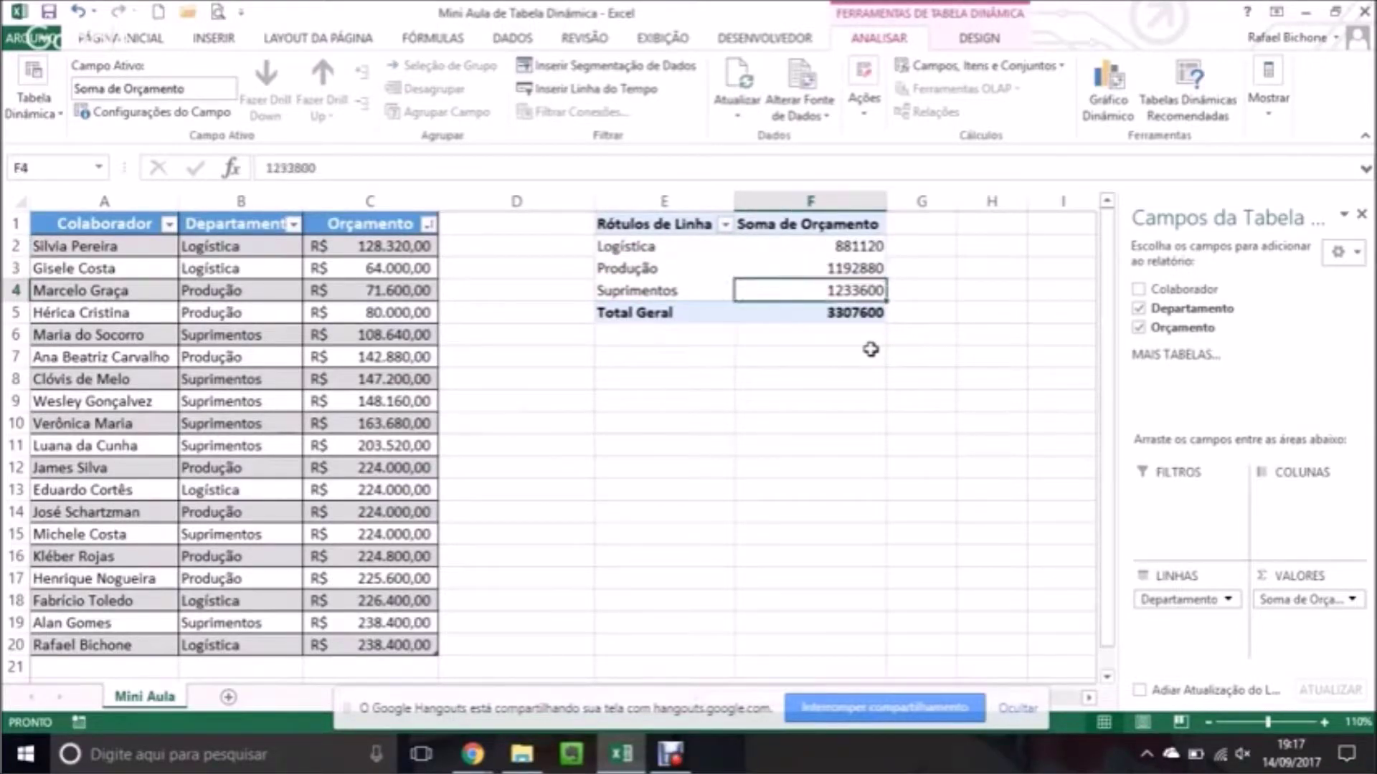
{"action": "key", "text": "Left"}
{"action": "key", "text": "Up"}
{"action": "key", "text": "Up"}
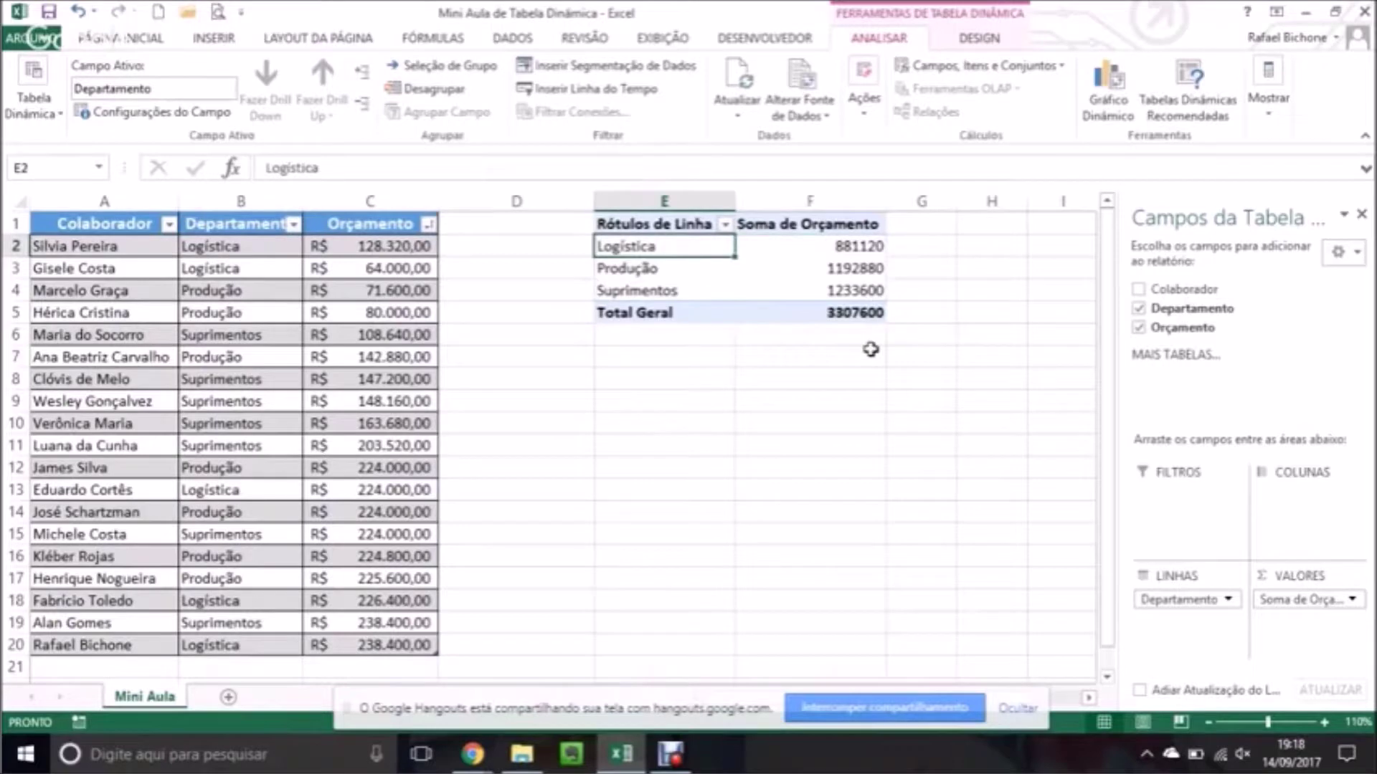
{"action": "key", "text": "Right"}
{"action": "key", "text": "Down"}
{"action": "key", "text": "Down"}
{"action": "key", "text": "Left"}
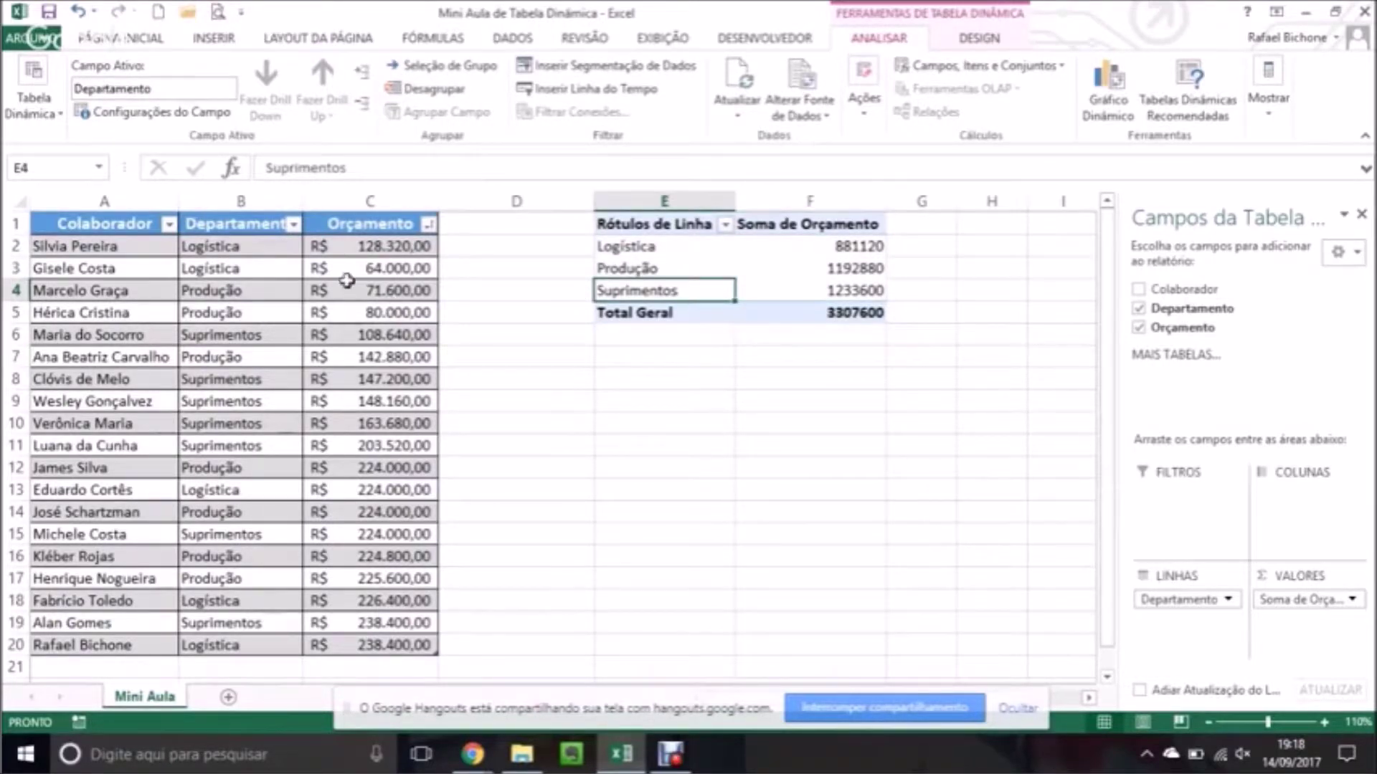
Change the Orçamento value in cell C3 of the source table to 94000.
{"action": "left_click", "coordinate": [372, 268]}
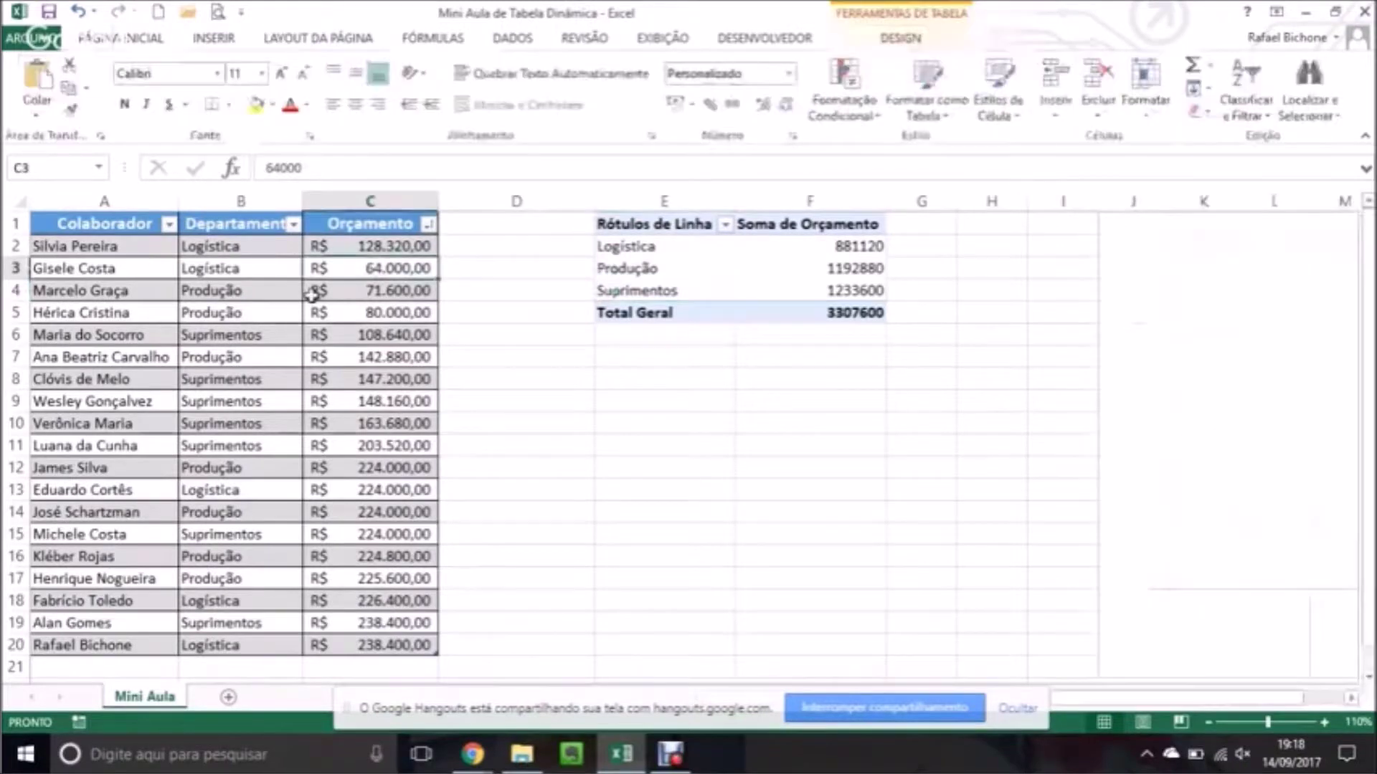
{"action": "double_click", "coordinate": [395, 267]}
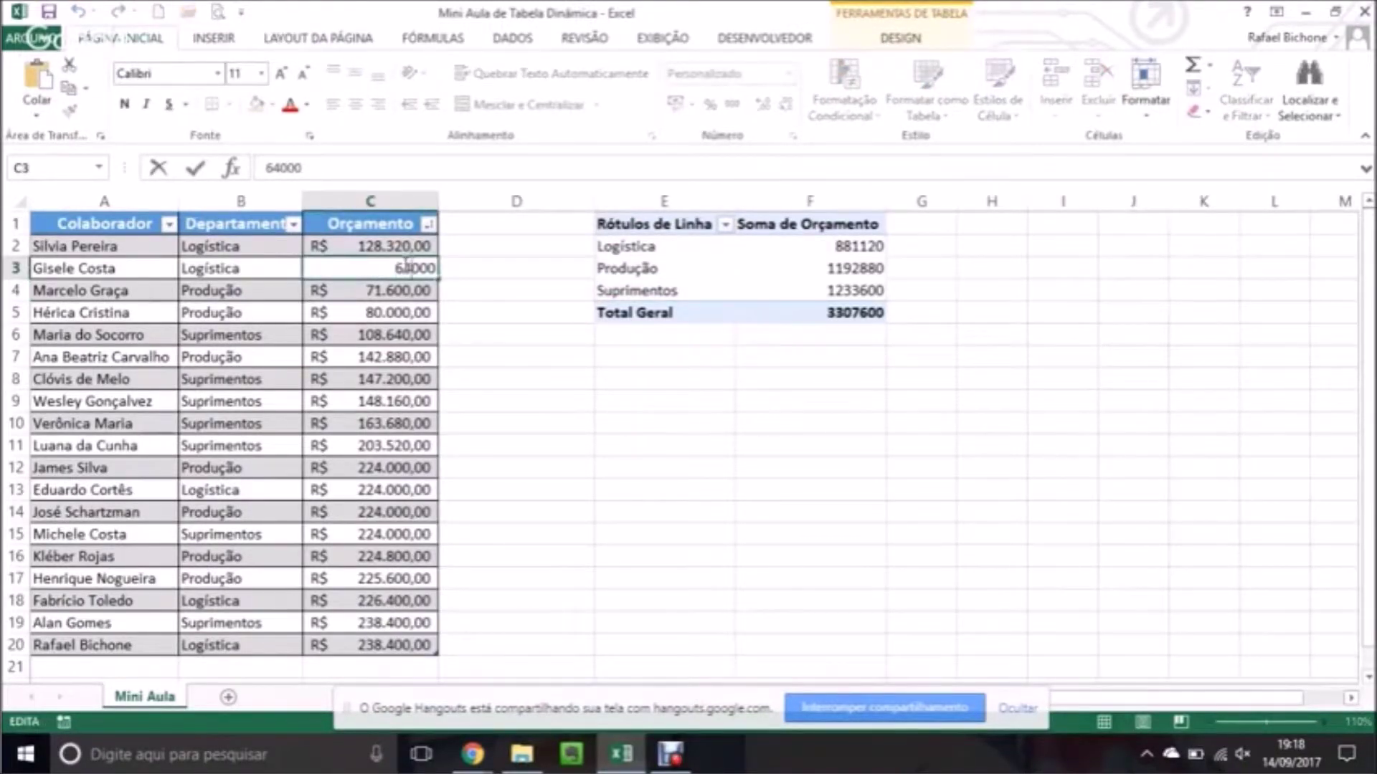
{"action": "key", "text": "BackSpace"}
{"action": "type", "text": "9"}
{"action": "key", "text": "Return"}
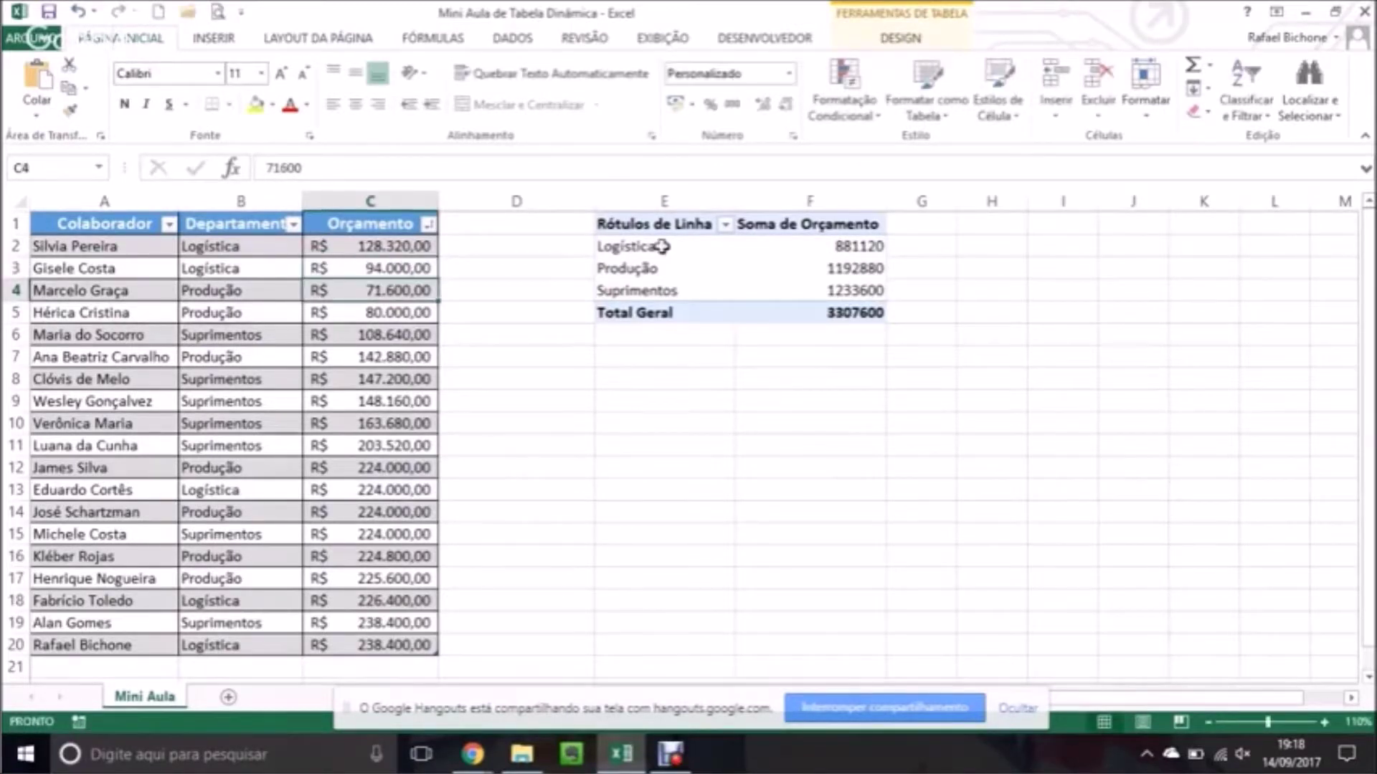
Refresh the pivot table and check the Logística budget sum and the grand total.
{"action": "left_click", "coordinate": [667, 267]}
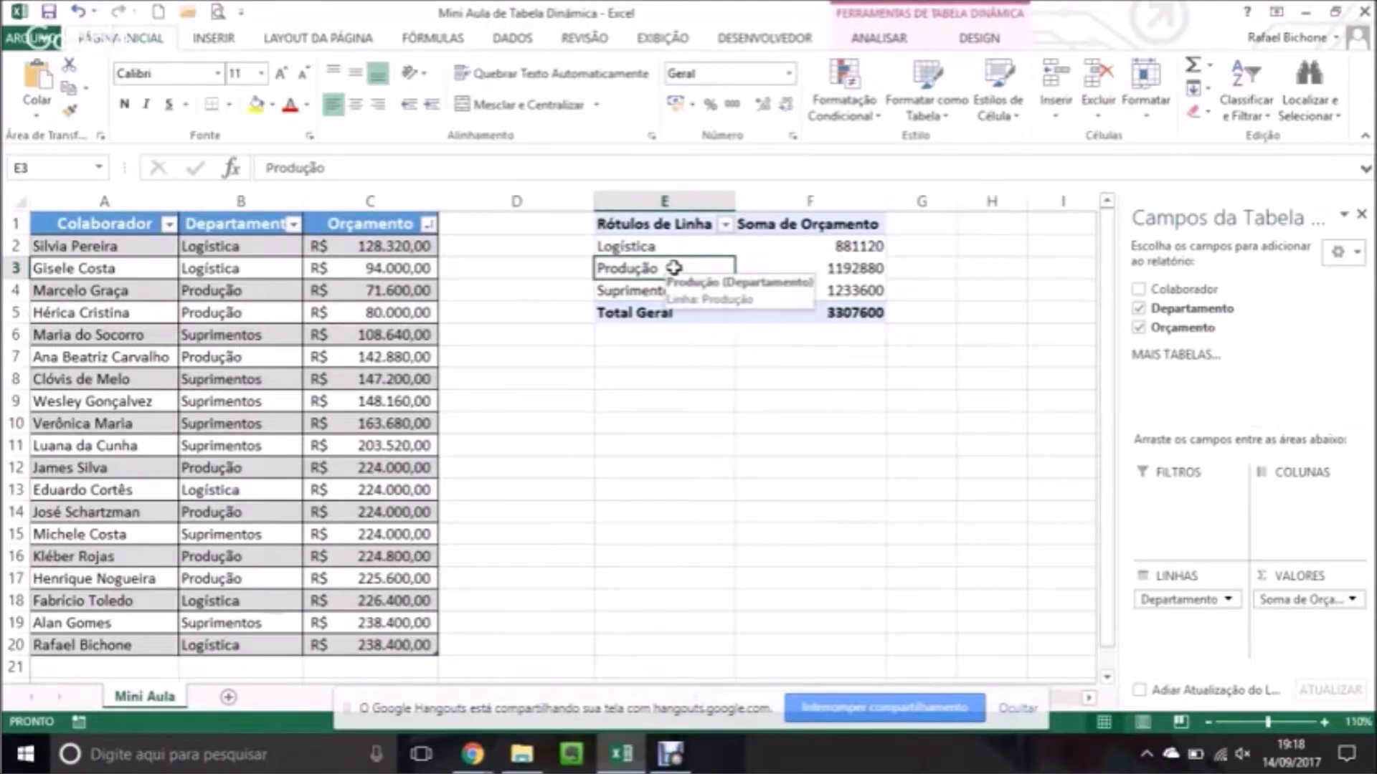
{"action": "right_click", "coordinate": [674, 267]}
{"action": "left_click", "coordinate": [742, 335]}
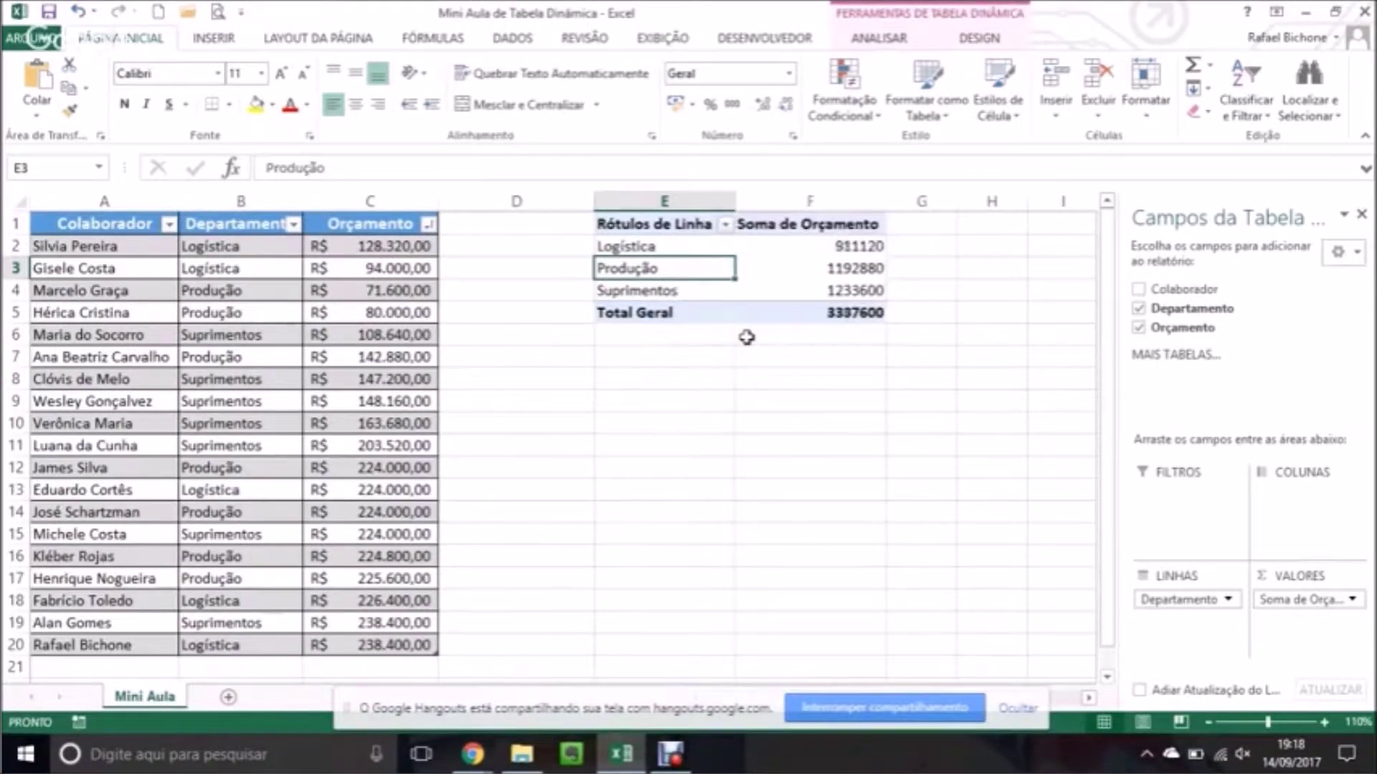
{"action": "left_click", "coordinate": [861, 246]}
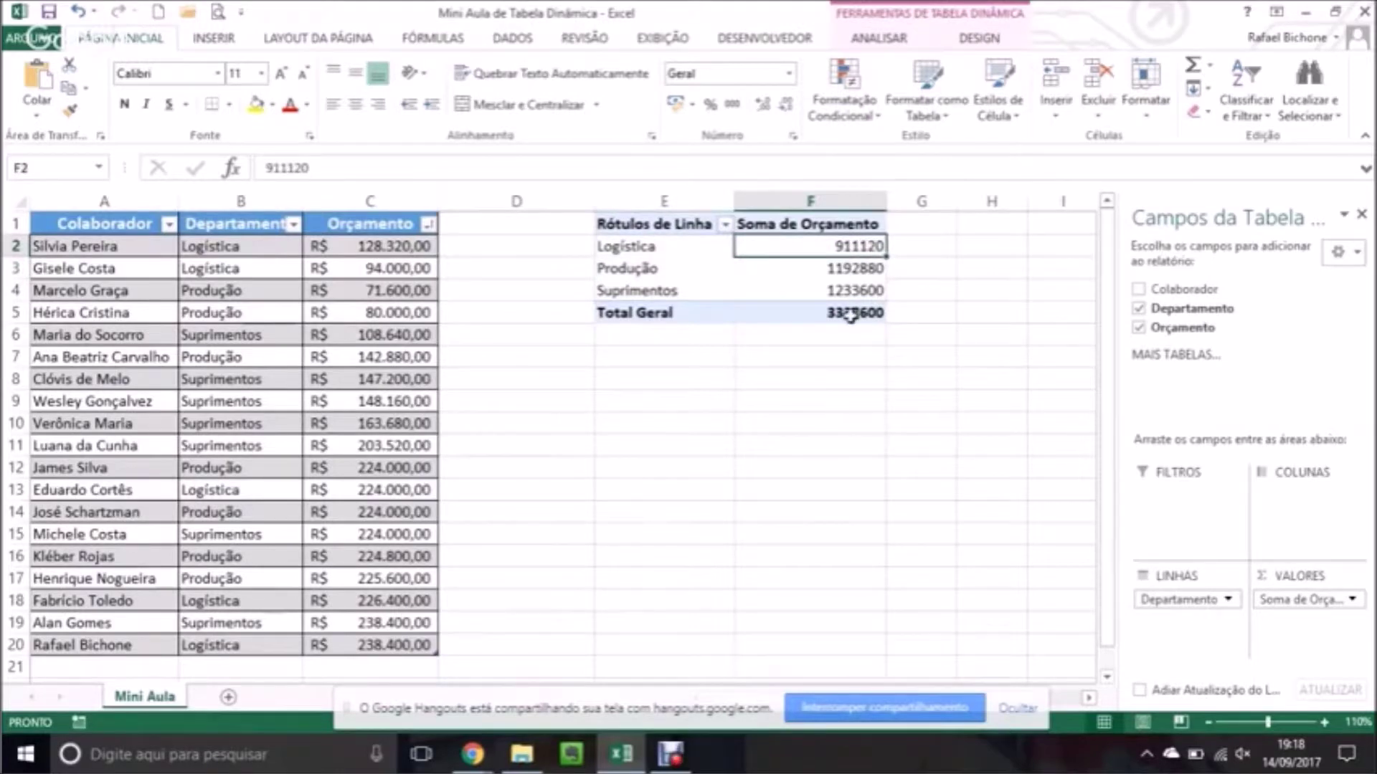
{"action": "left_click", "coordinate": [846, 312]}
Add the Colaborador field to the pivot table's values as a count and review the count for each department.
{"action": "left_click", "coordinate": [683, 270]}
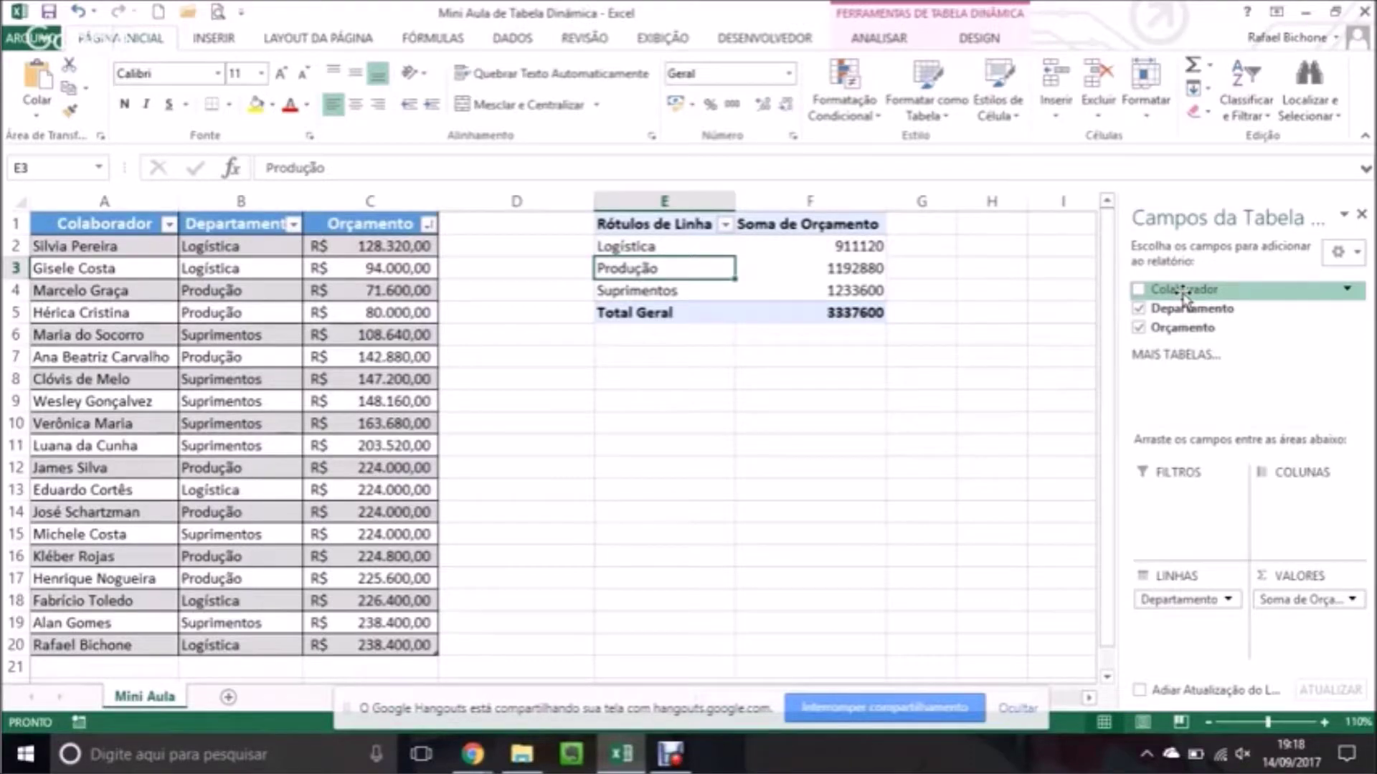
{"action": "left_click_drag", "start_coordinate": [1183, 294], "coordinate": [1284, 617]}
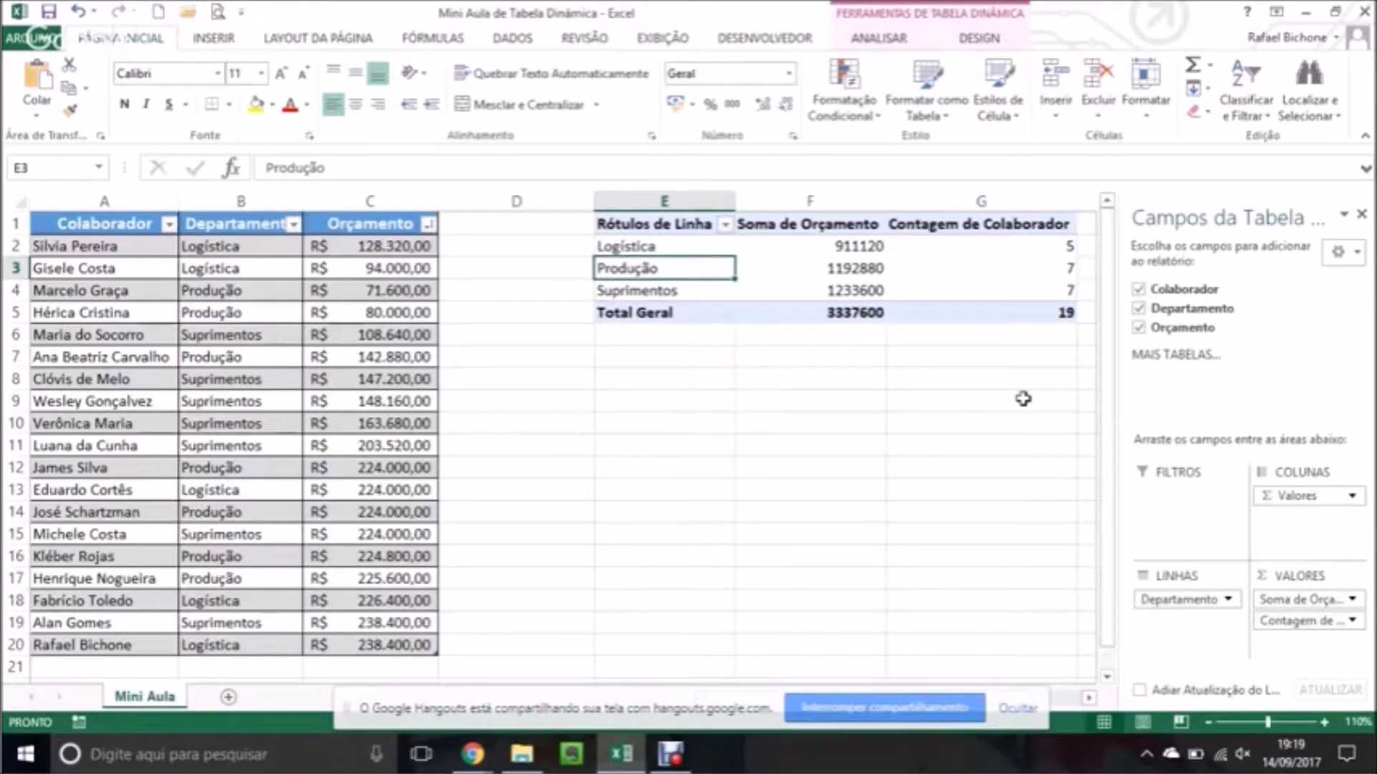
{"action": "left_click", "coordinate": [869, 249]}
{"action": "left_click", "coordinate": [1052, 248]}
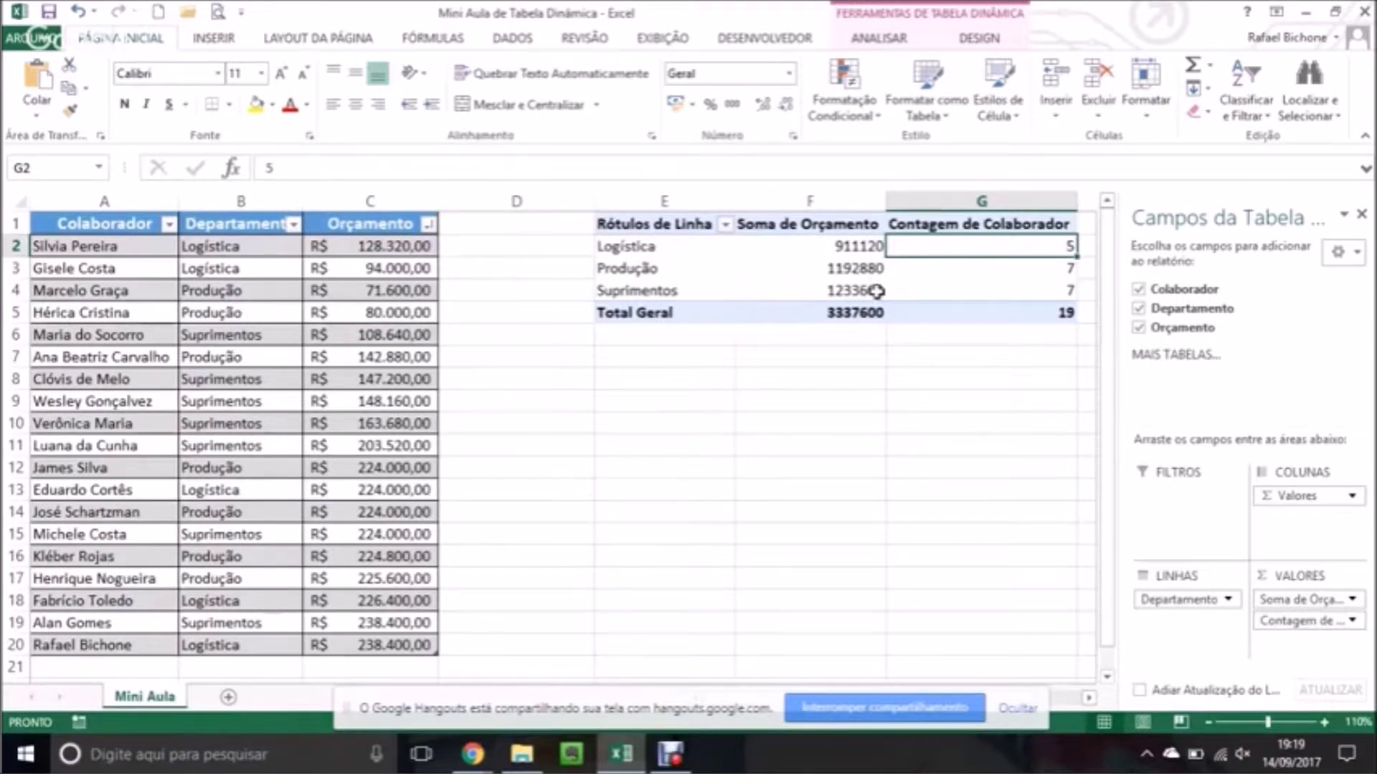
{"action": "left_click", "coordinate": [996, 272]}
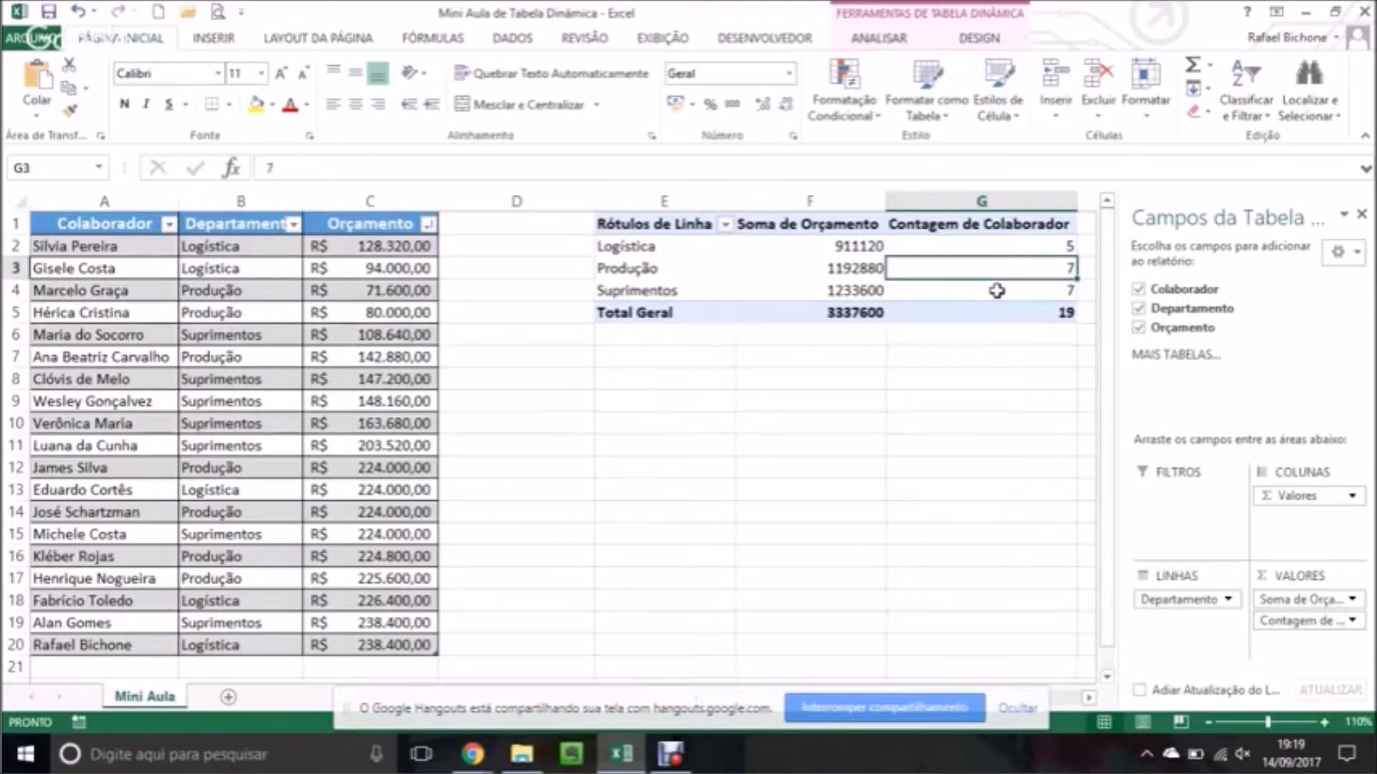
{"action": "left_click", "coordinate": [998, 290]}
{"action": "left_click", "coordinate": [1041, 314]}
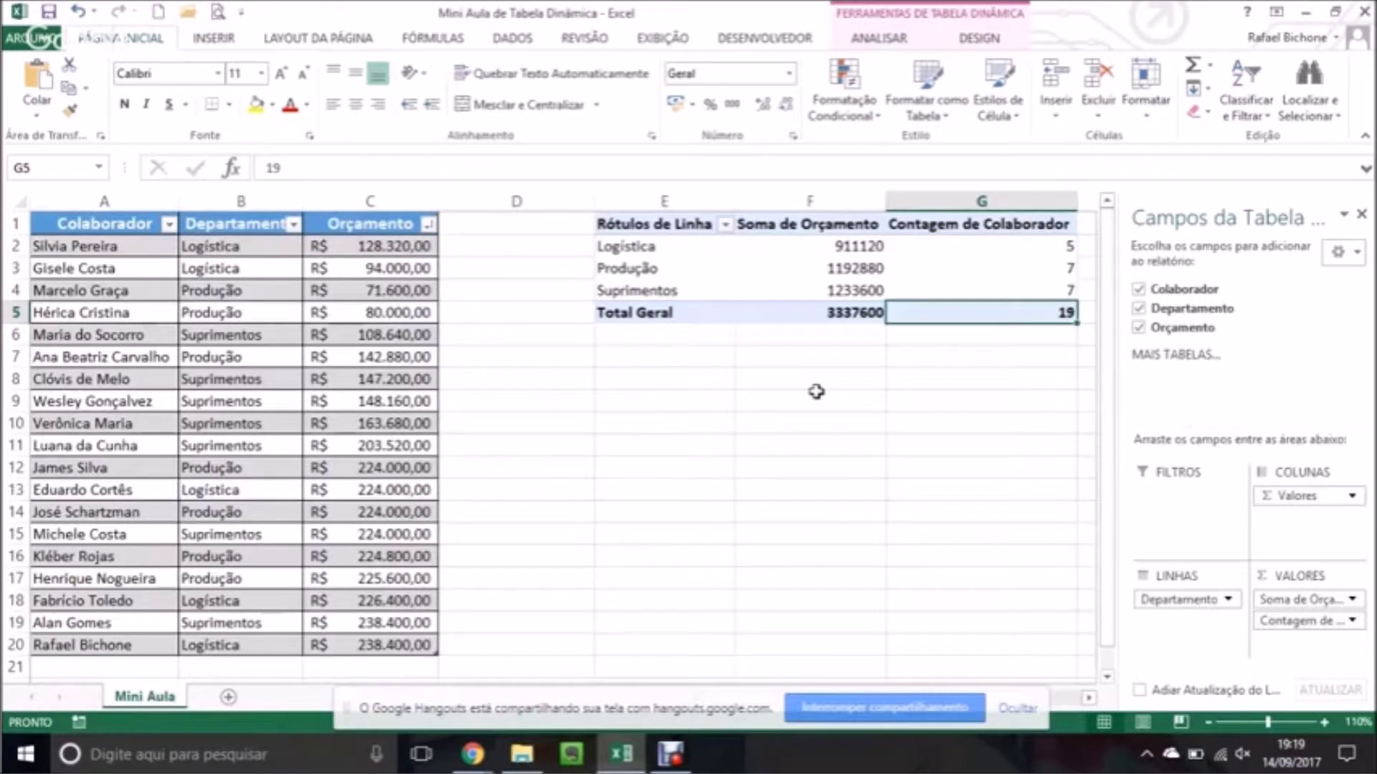
Change the department in cell B8 of the source table to Produção.
{"action": "left_click", "coordinate": [199, 380]}
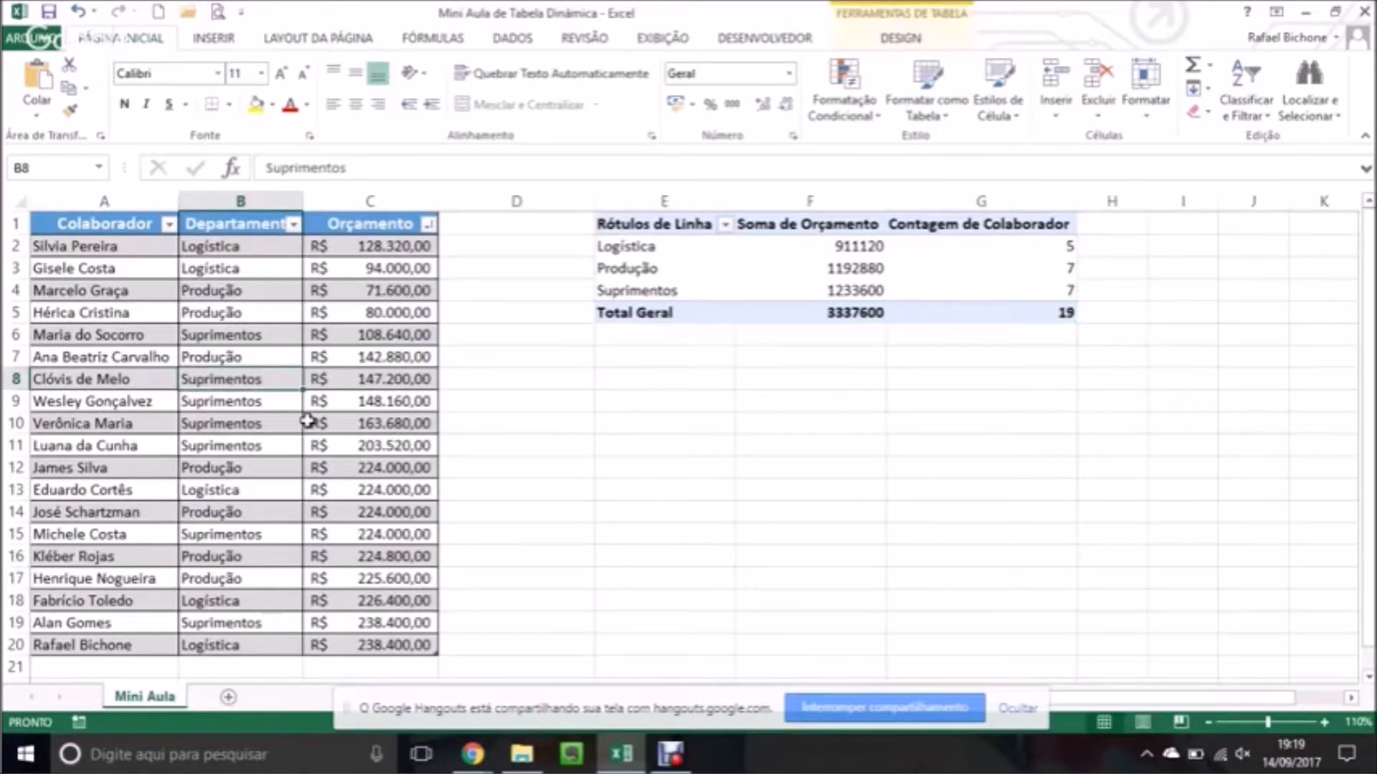
{"action": "type", "text": "Produção"}
{"action": "key", "text": "Return"}
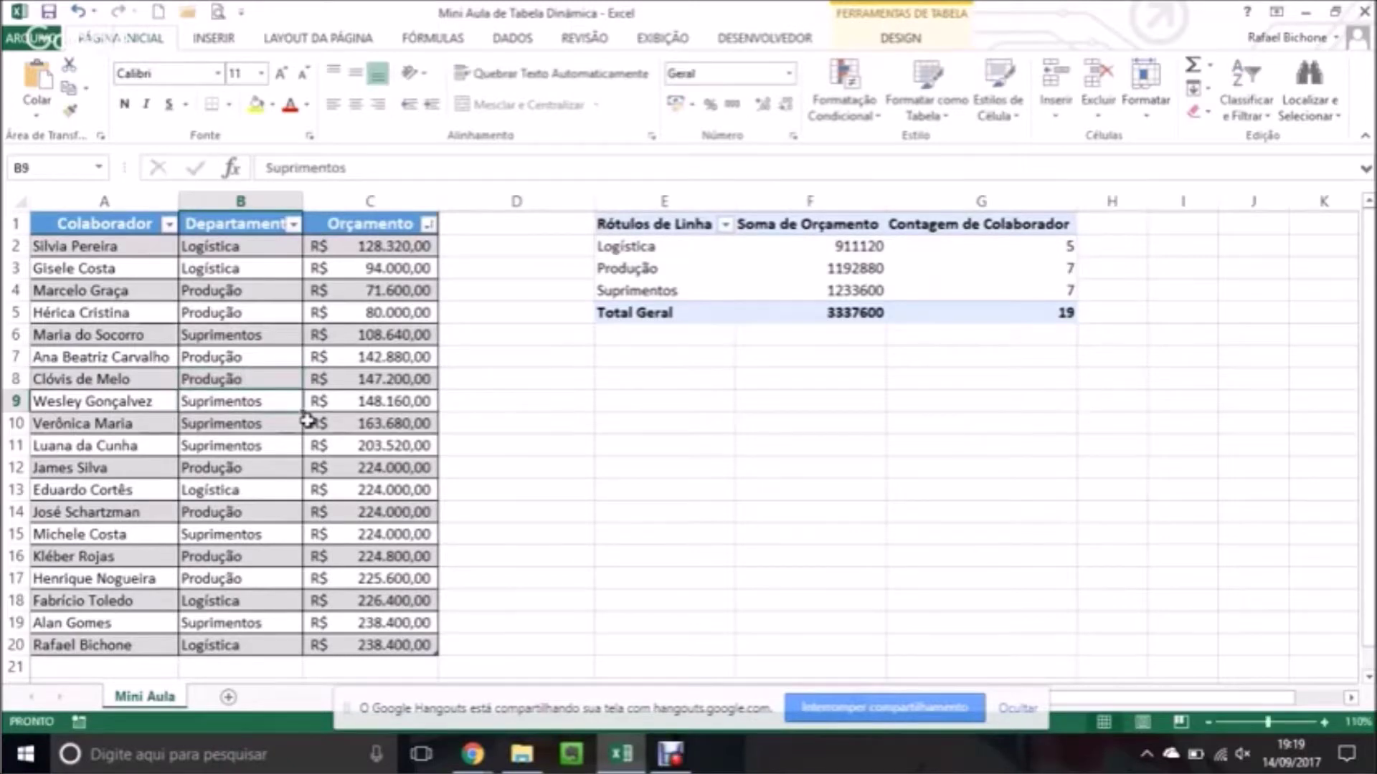
Refresh the pivot table and check the budget sum and employee count for Produção.
{"action": "left_click", "coordinate": [841, 270]}
{"action": "right_click", "coordinate": [841, 270]}
{"action": "left_click", "coordinate": [888, 361]}
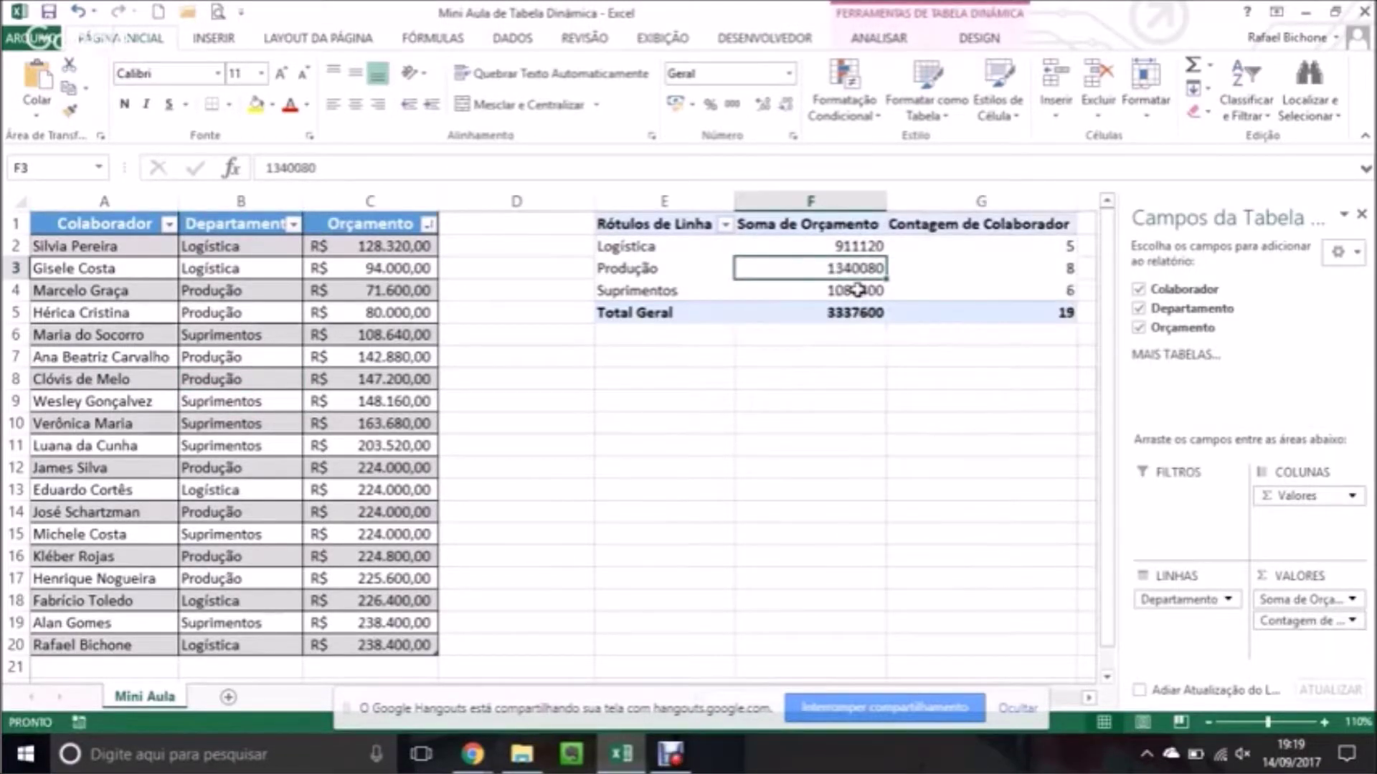
{"action": "left_click", "coordinate": [1056, 271]}
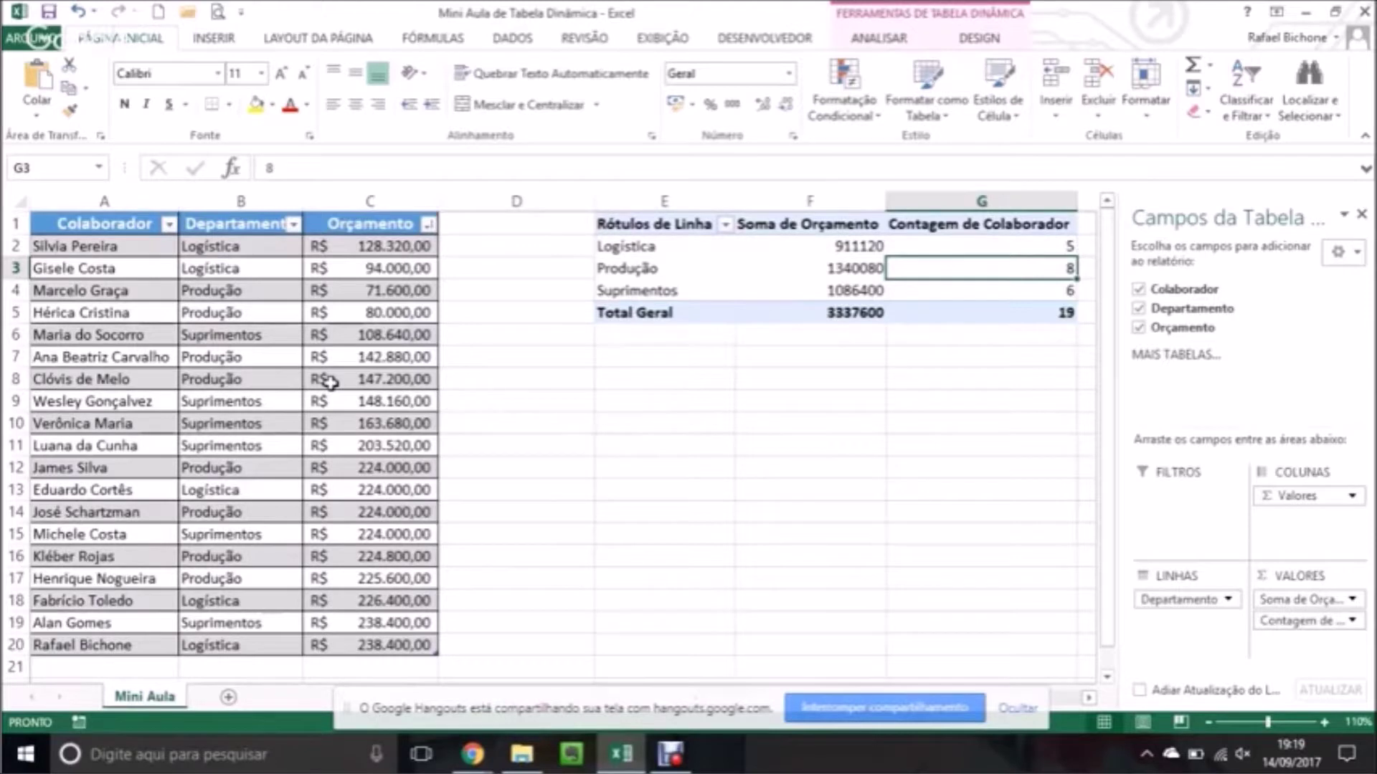
{"action": "left_click", "coordinate": [837, 268]}
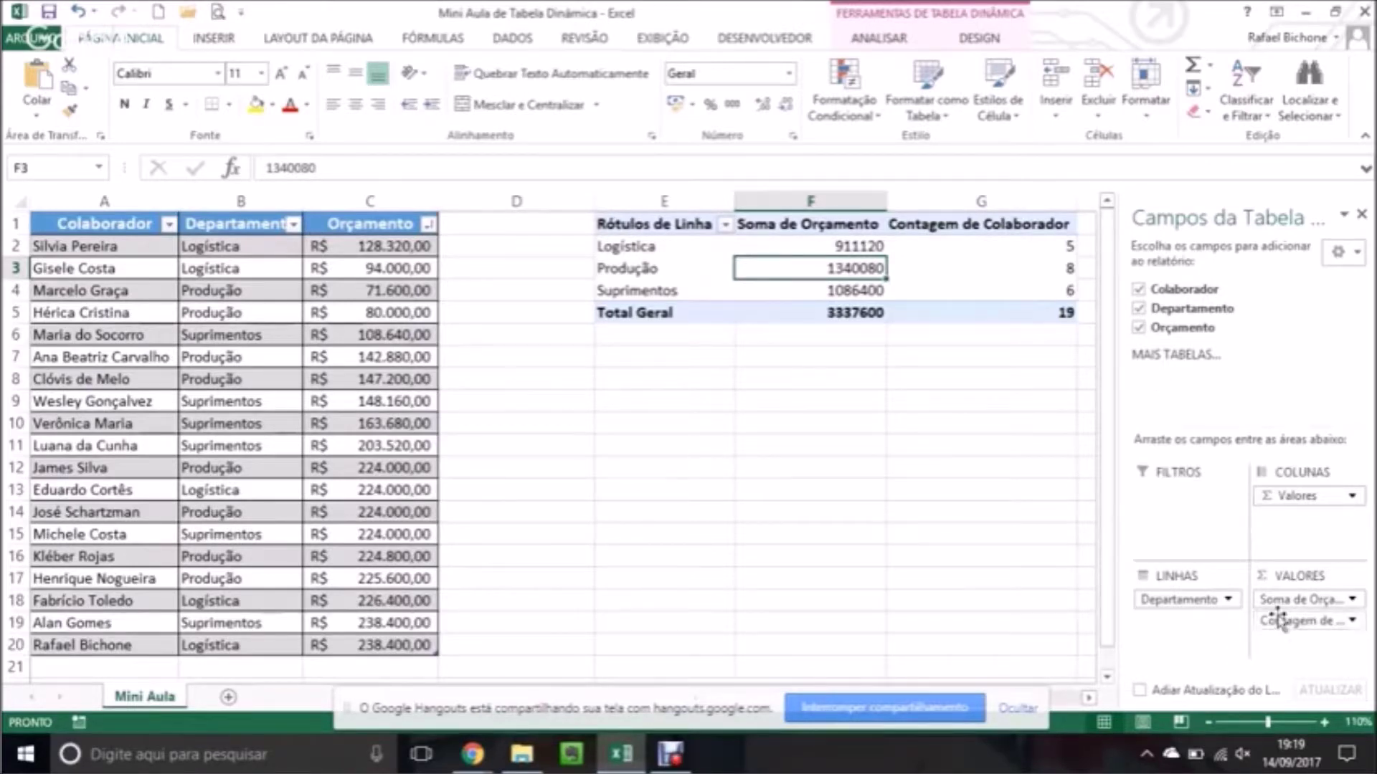
Remove the Colaborador count from the pivot table's values.
{"action": "left_click_drag", "start_coordinate": [1289, 621], "coordinate": [968, 516]}
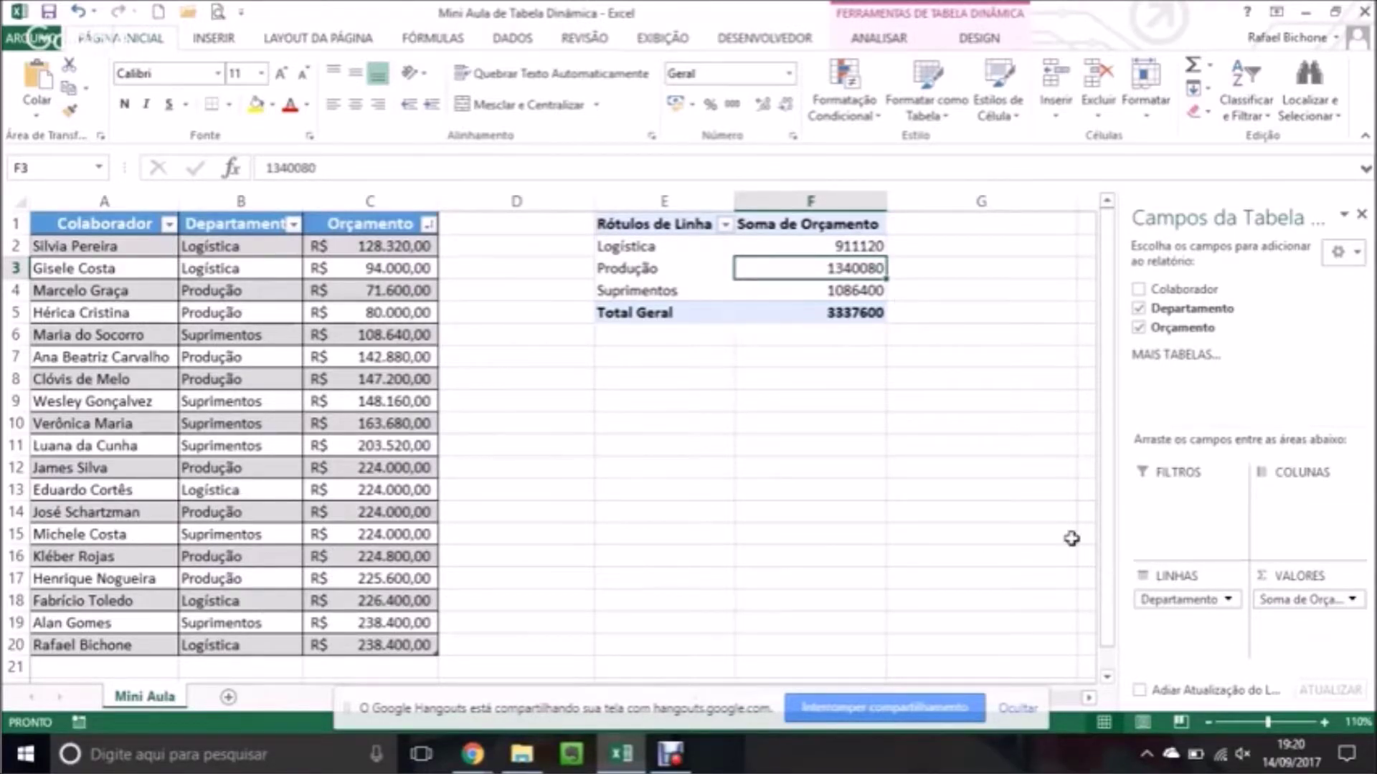
{"action": "left_click", "coordinate": [1089, 699]}
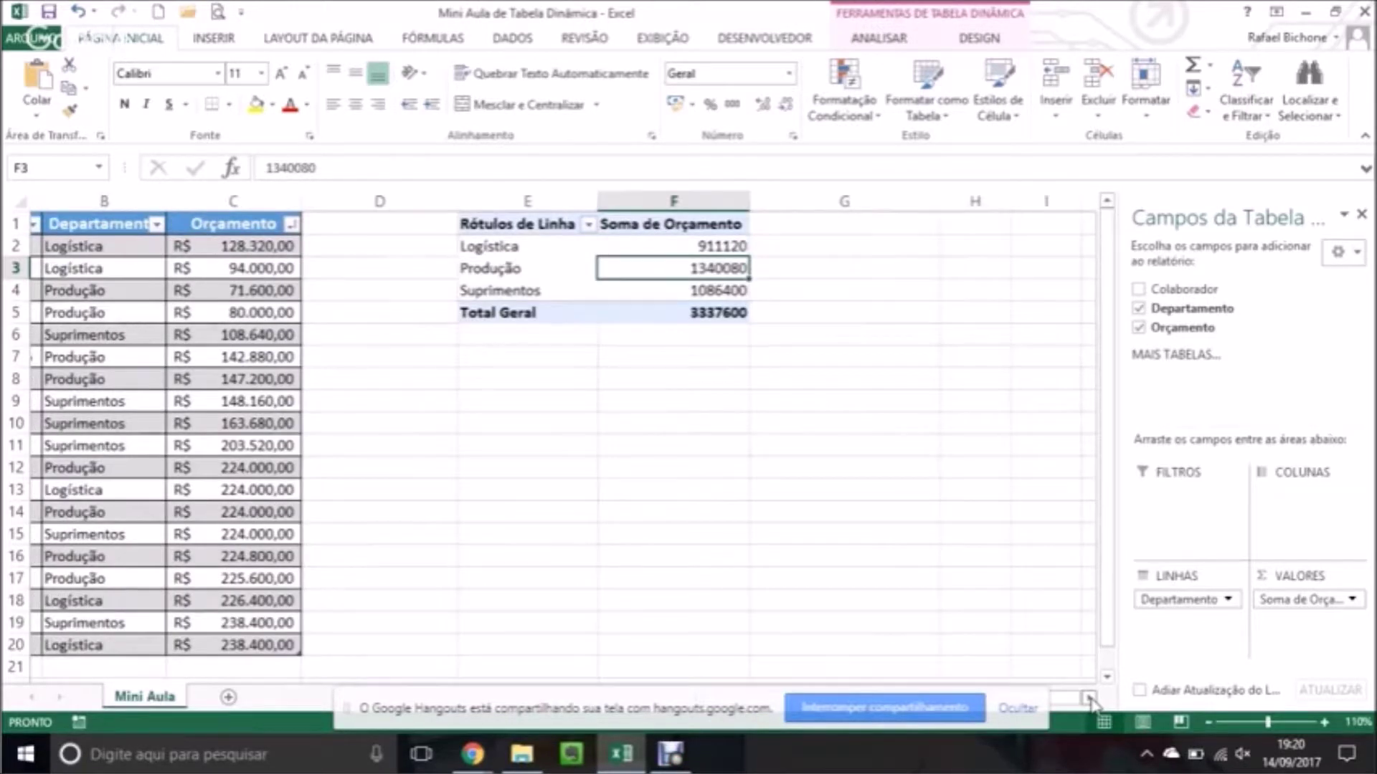
{"action": "left_click", "coordinate": [1089, 699]}
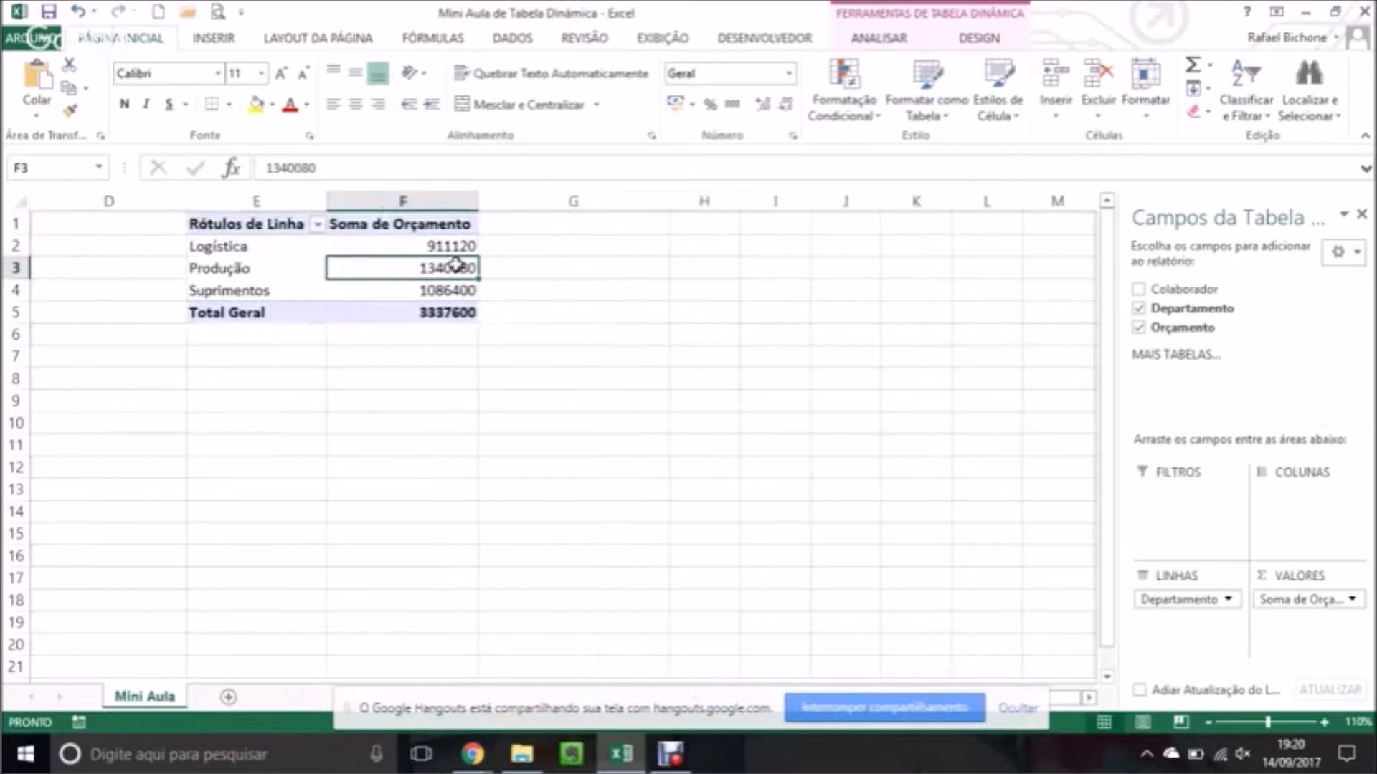
{"action": "left_click", "coordinate": [568, 221]}
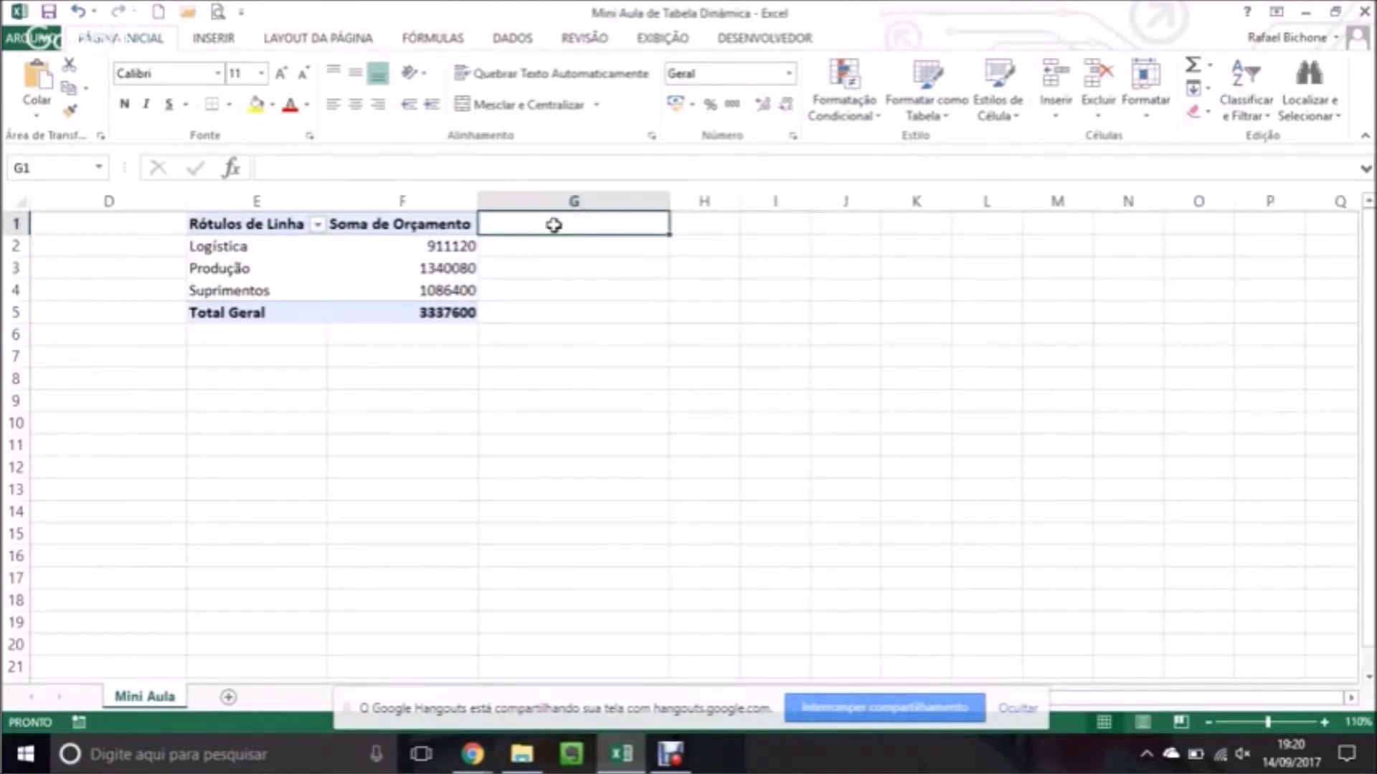
Add the Orçamento field to the pivot table's values three more times.
{"action": "left_click", "coordinate": [421, 264]}
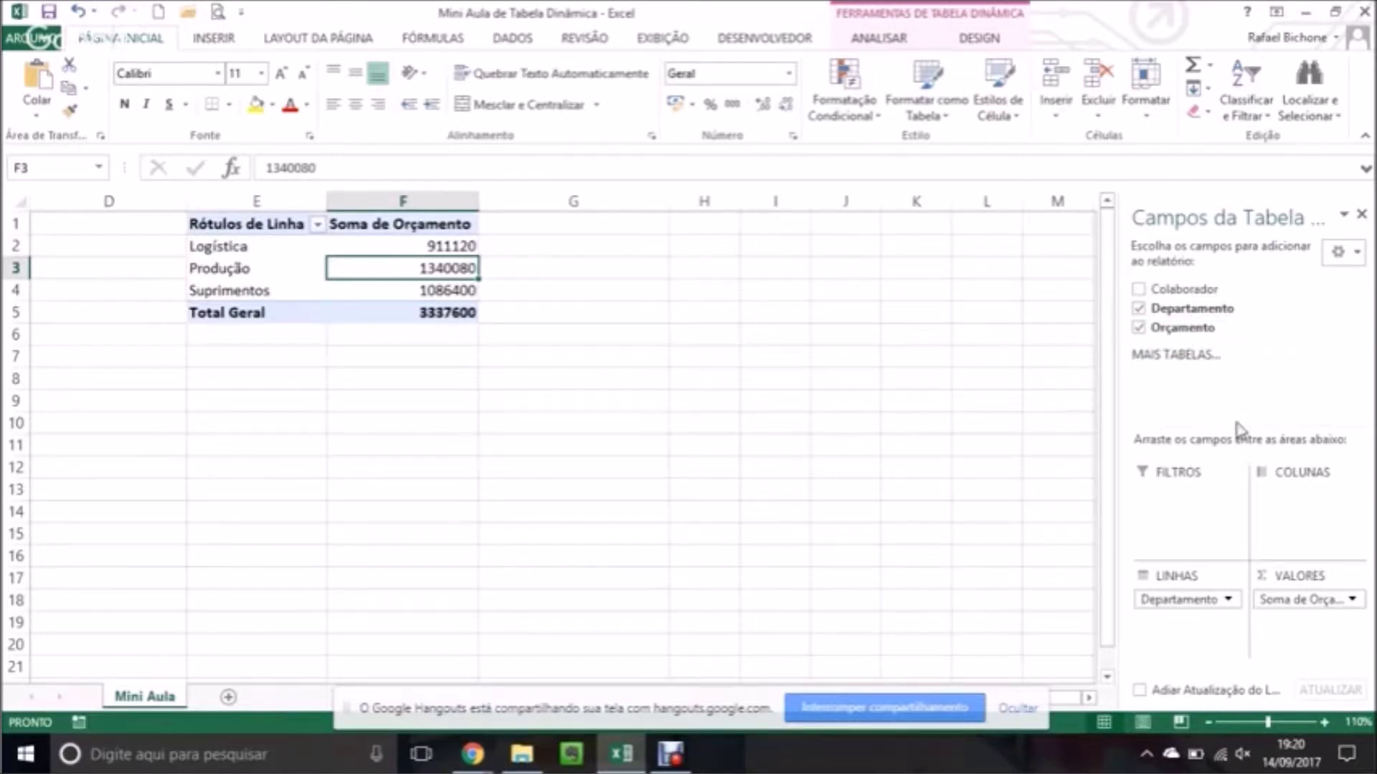
{"action": "left_click_drag", "start_coordinate": [1237, 425], "coordinate": [1235, 392]}
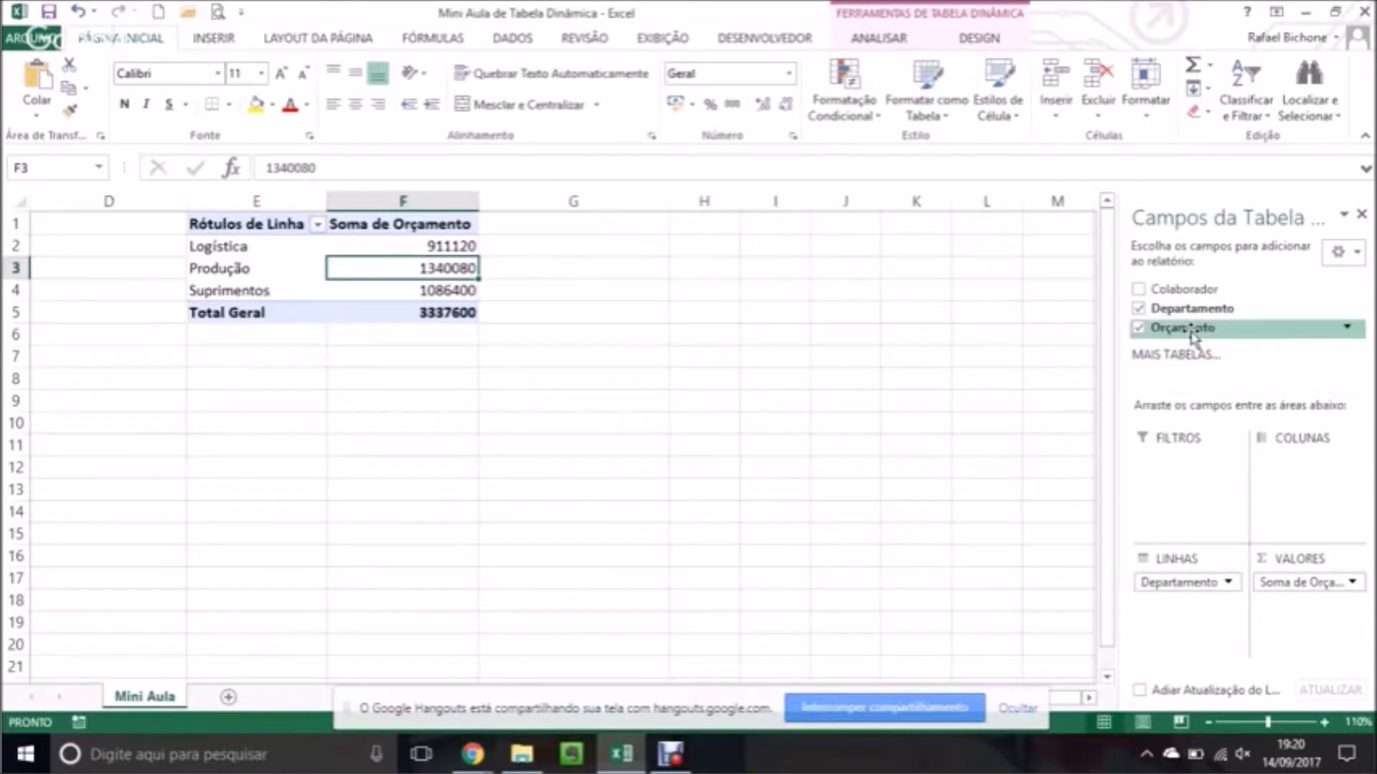
{"action": "left_click_drag", "start_coordinate": [1192, 334], "coordinate": [1269, 622]}
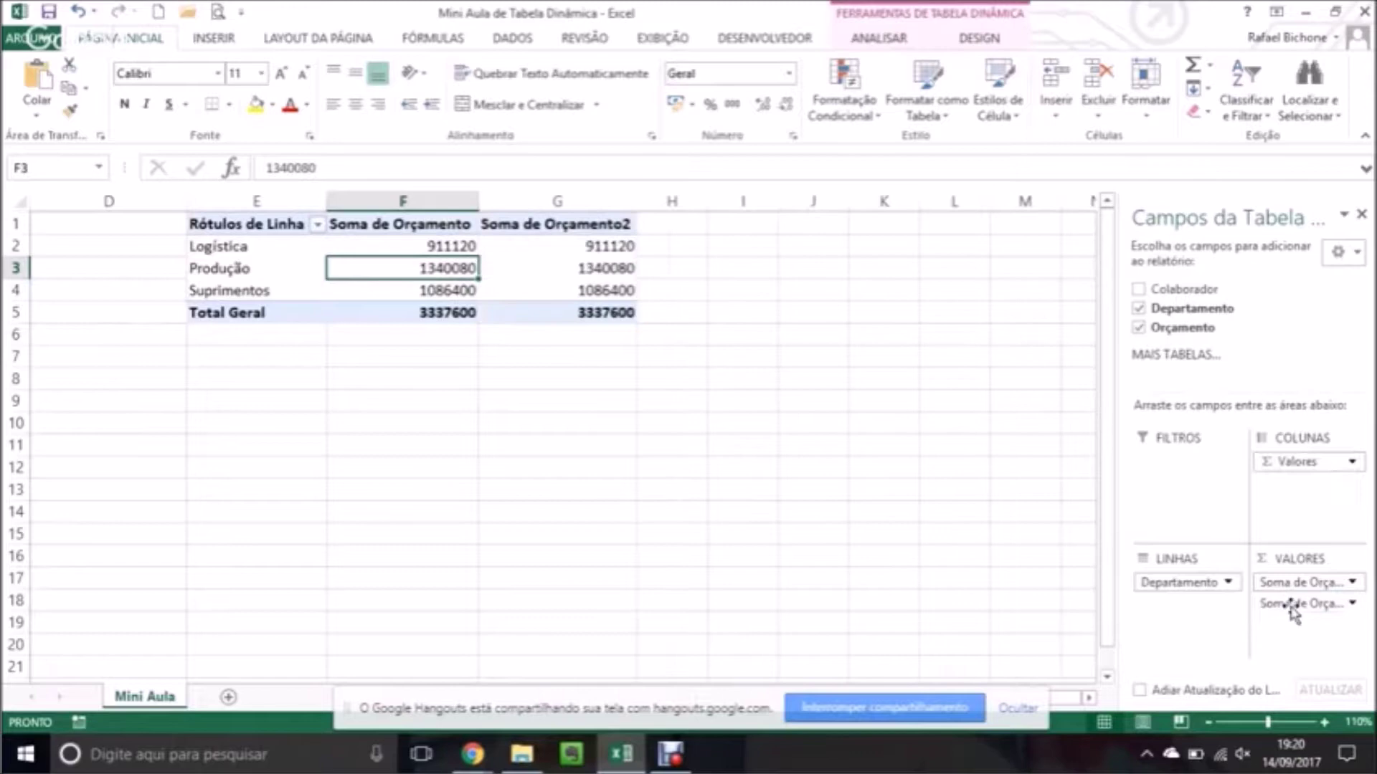
{"action": "left_click_drag", "start_coordinate": [1194, 335], "coordinate": [1285, 622]}
{"action": "left_click_drag", "start_coordinate": [1194, 326], "coordinate": [1301, 653]}
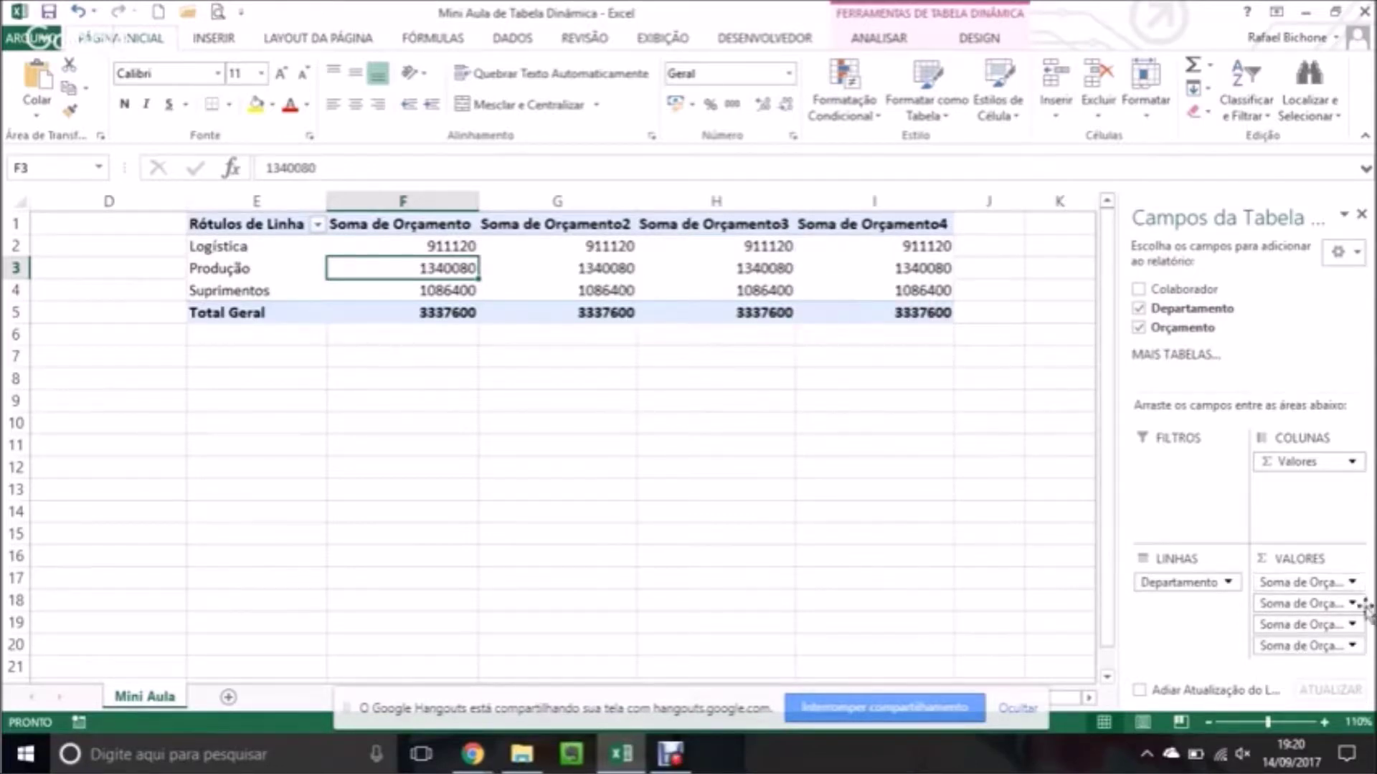
Summarize the second Orçamento value field by Média instead of a sum.
{"action": "left_click", "coordinate": [1317, 587]}
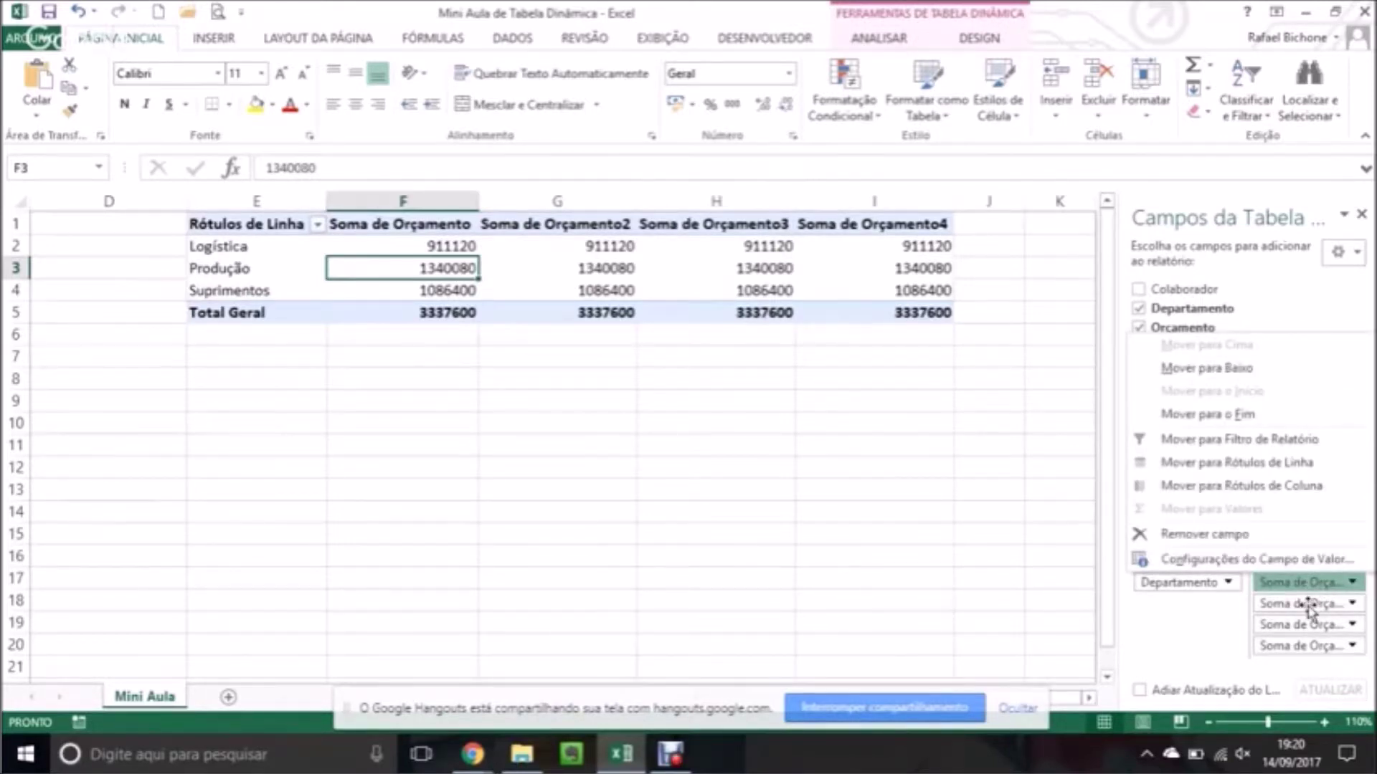
{"action": "left_click", "coordinate": [1308, 605]}
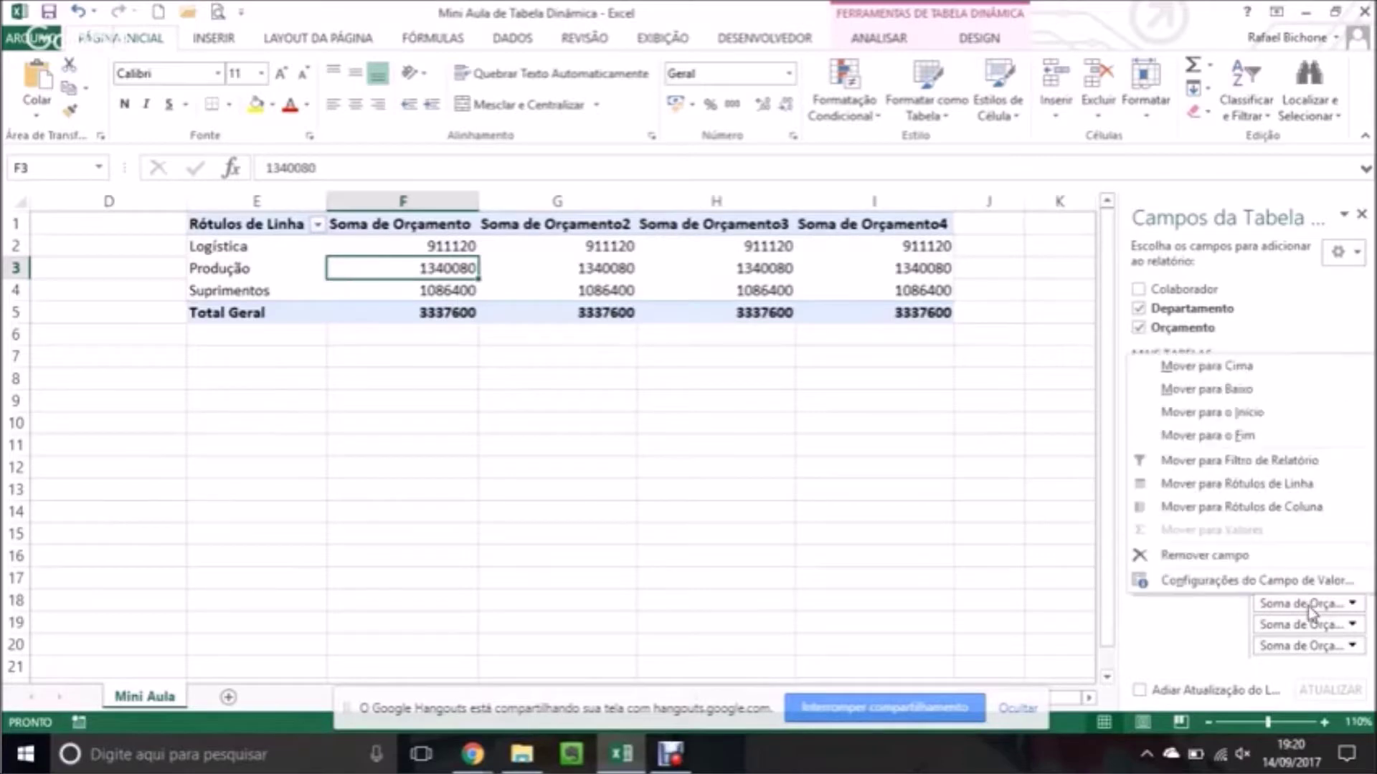
{"action": "left_click", "coordinate": [1277, 583]}
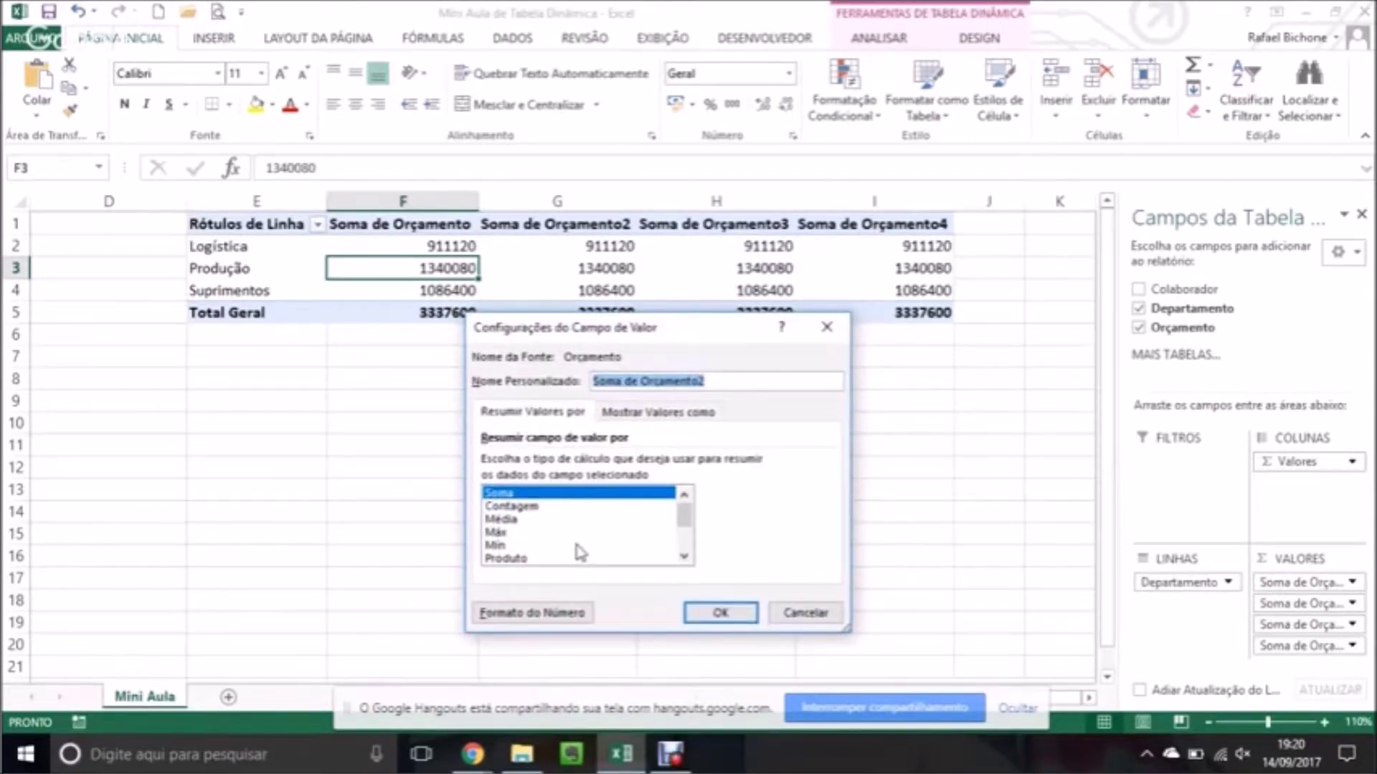
{"action": "left_click", "coordinate": [521, 522]}
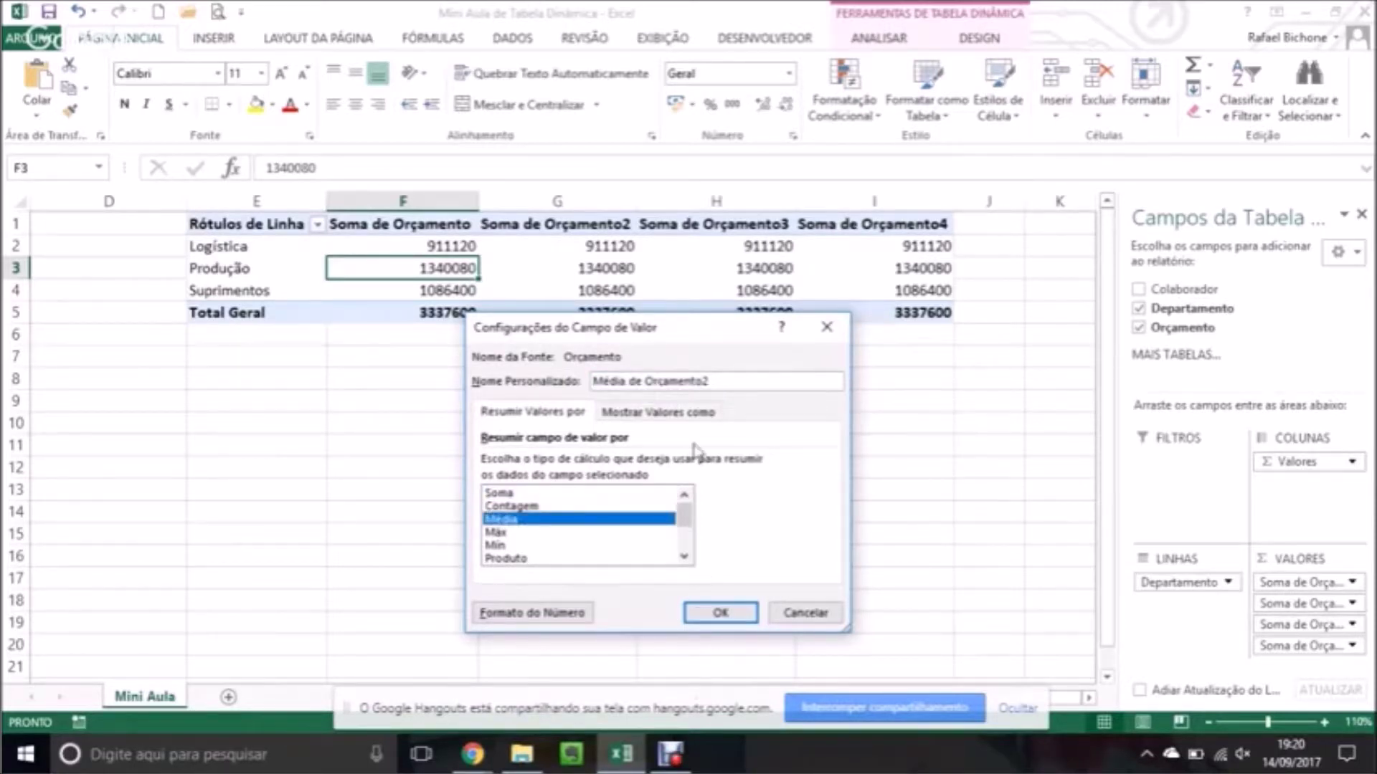
{"action": "left_click", "coordinate": [723, 612]}
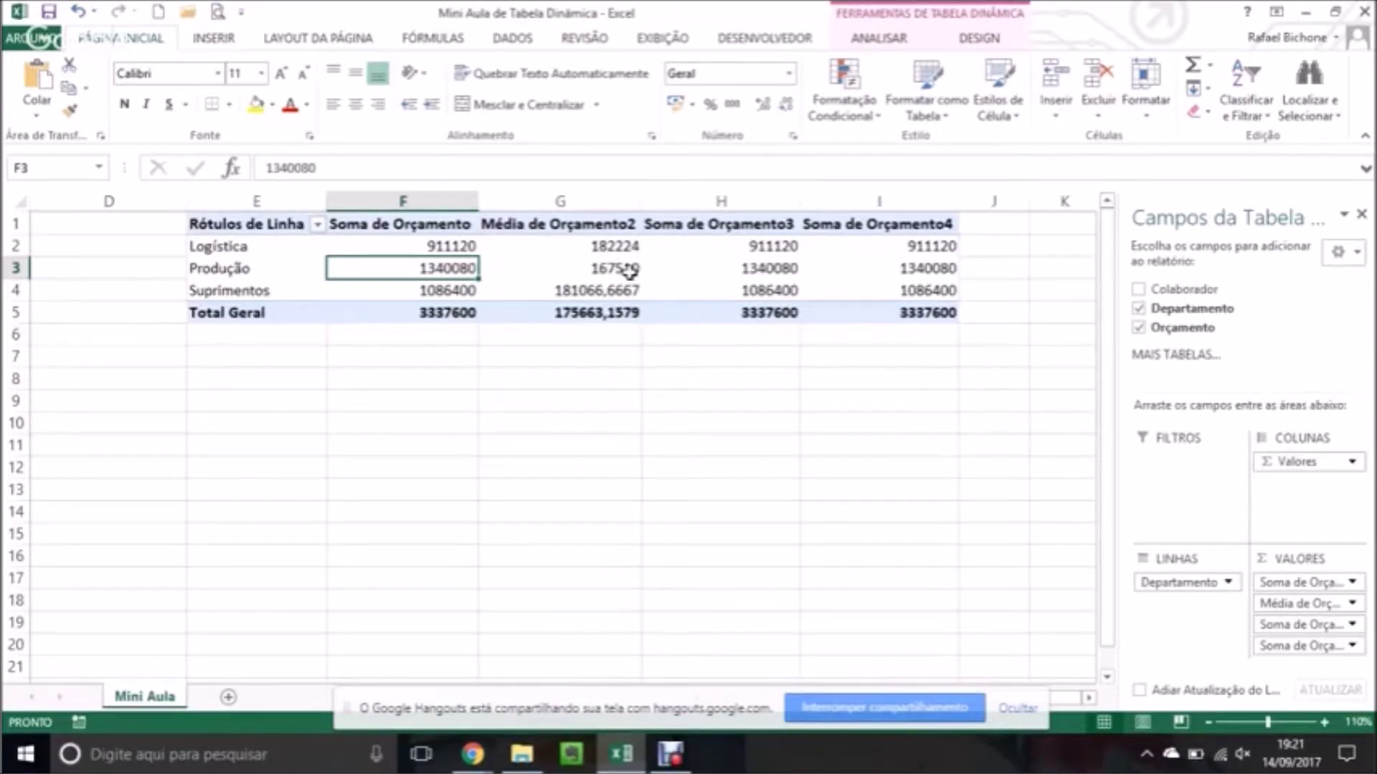
Summarize the third Orçamento value field by Máx.
{"action": "left_click", "coordinate": [767, 266]}
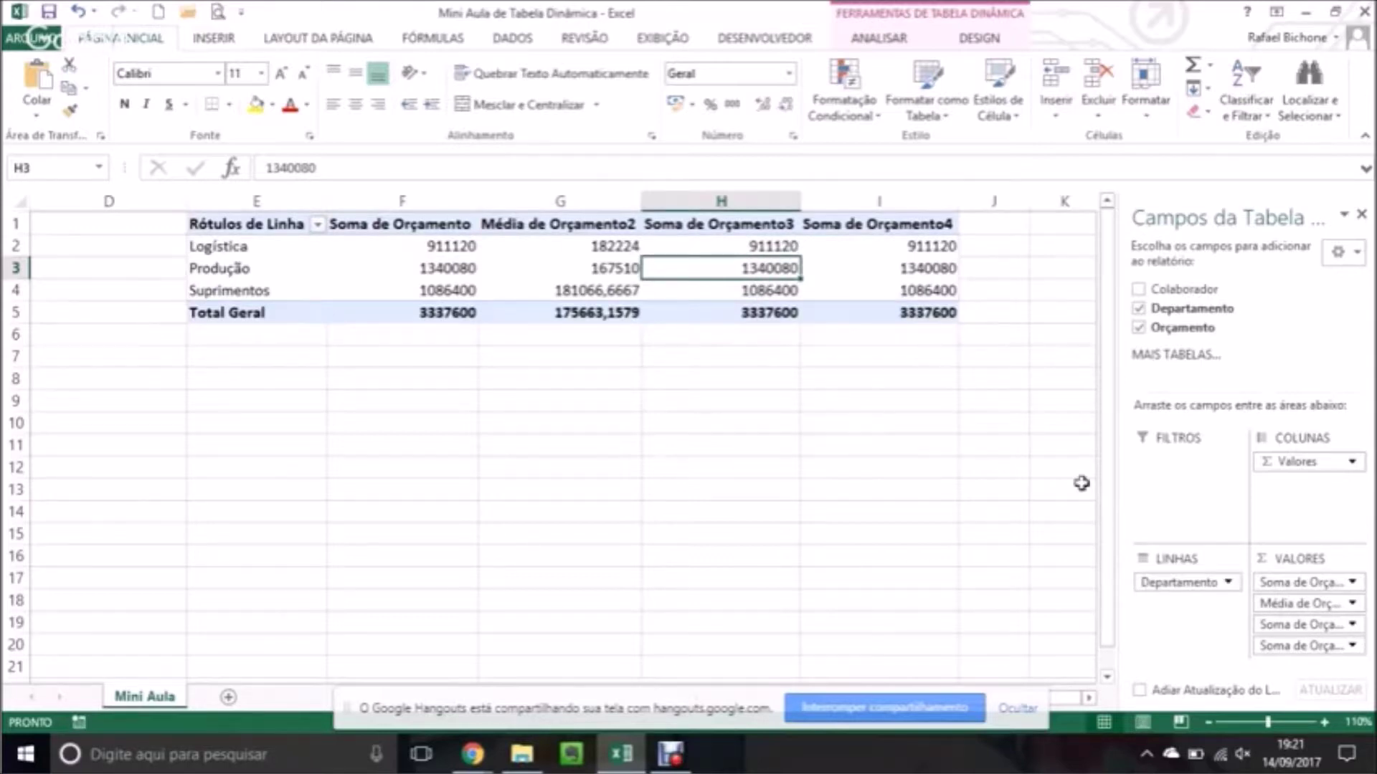
{"action": "mouse_move", "coordinate": [1310, 630]}
{"action": "left_mouse_down"}
{"action": "mouse_move", "coordinate": [411, 249]}
{"action": "mouse_move", "coordinate": [562, 264]}
{"action": "mouse_move", "coordinate": [852, 256]}
{"action": "mouse_move", "coordinate": [947, 286]}
{"action": "mouse_move", "coordinate": [1291, 570]}
{"action": "mouse_move", "coordinate": [1294, 627]}
{"action": "left_mouse_up"}
{"action": "left_click", "coordinate": [1351, 625]}
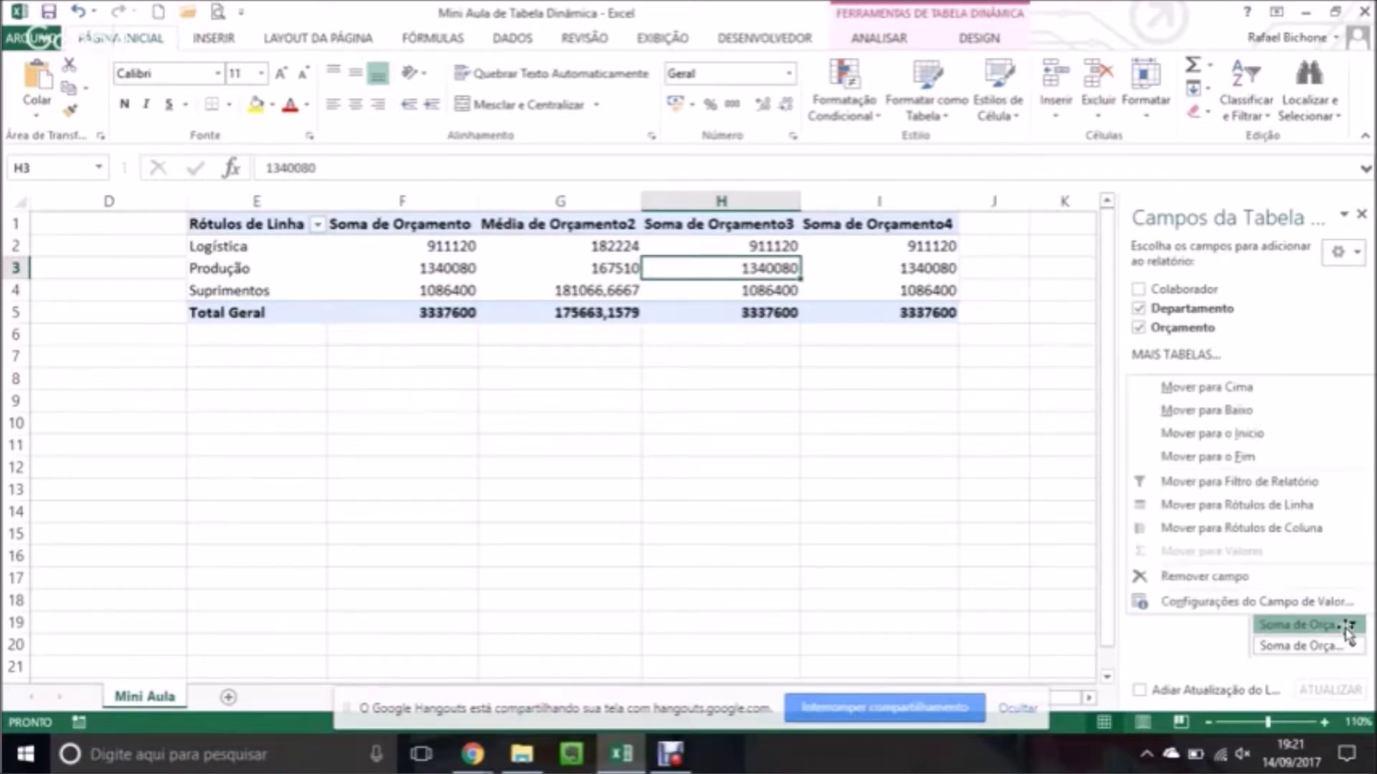
{"action": "left_click", "coordinate": [1296, 603]}
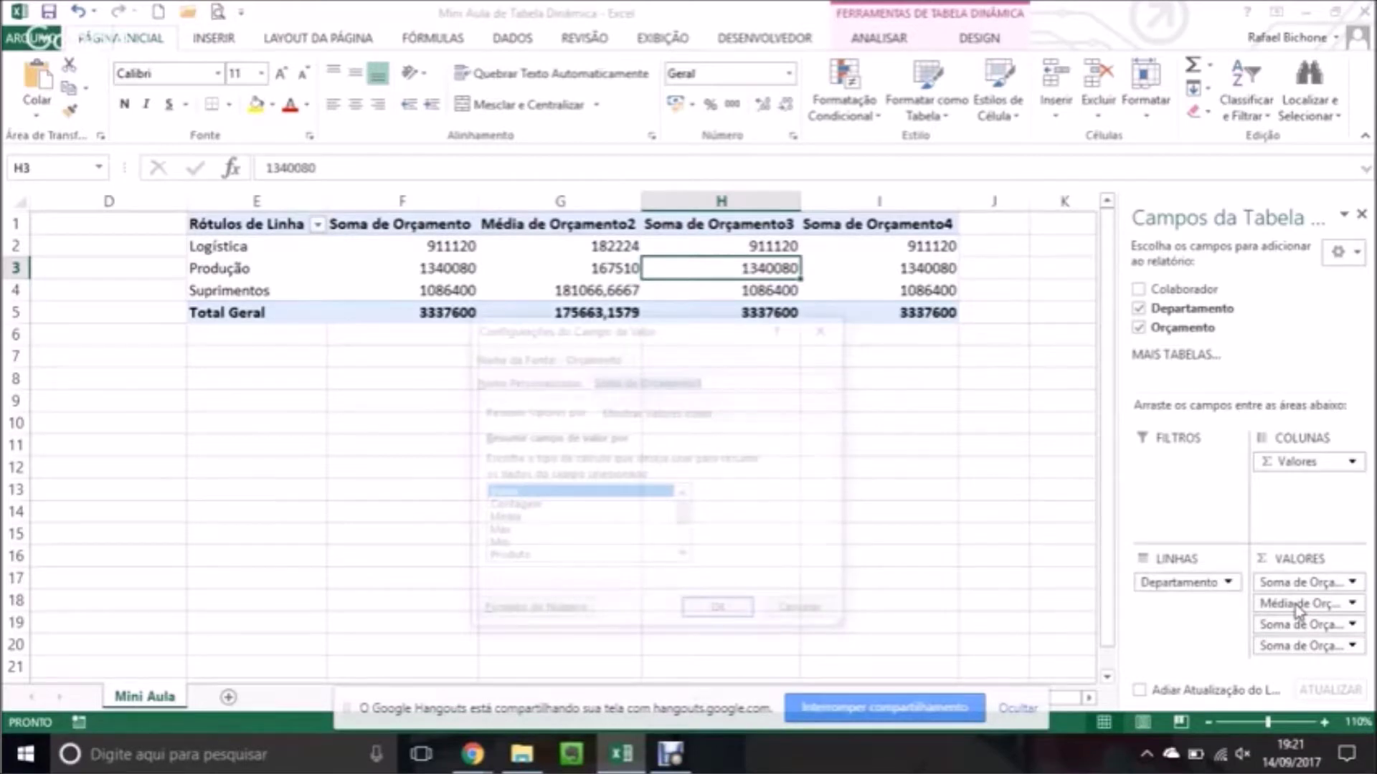
{"action": "double_click", "coordinate": [506, 533]}
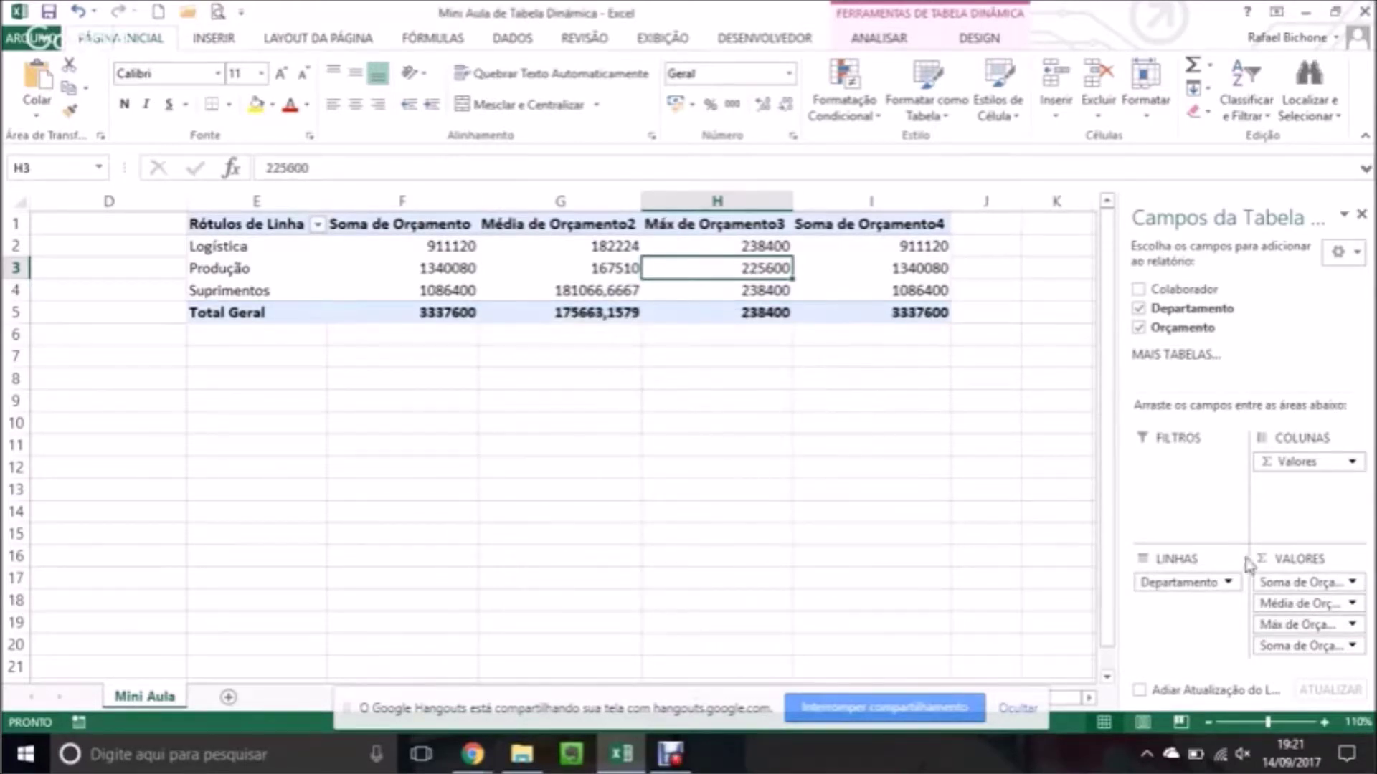
Summarize the fourth Orçamento value field by Mín.
{"action": "left_click", "coordinate": [1317, 646]}
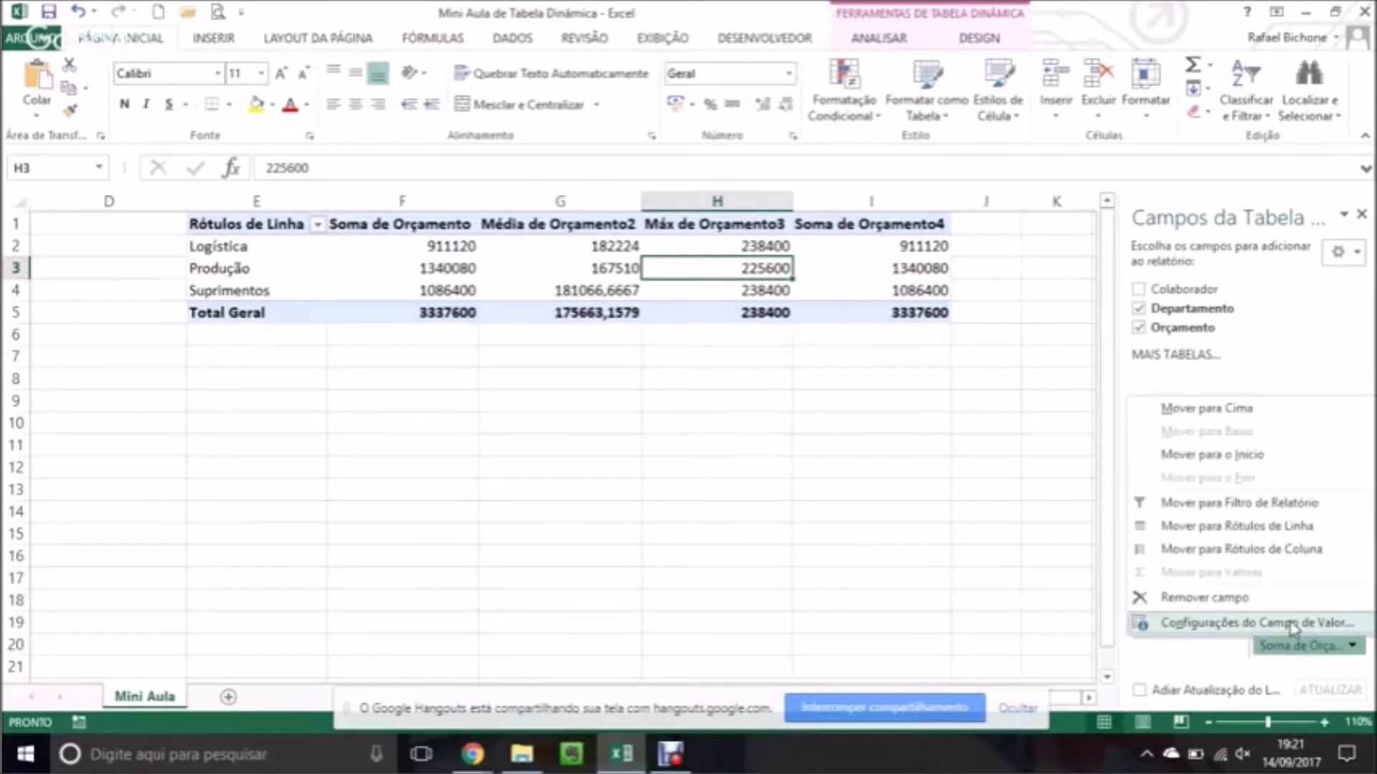
{"action": "left_click", "coordinate": [1291, 622]}
{"action": "left_click", "coordinate": [517, 546]}
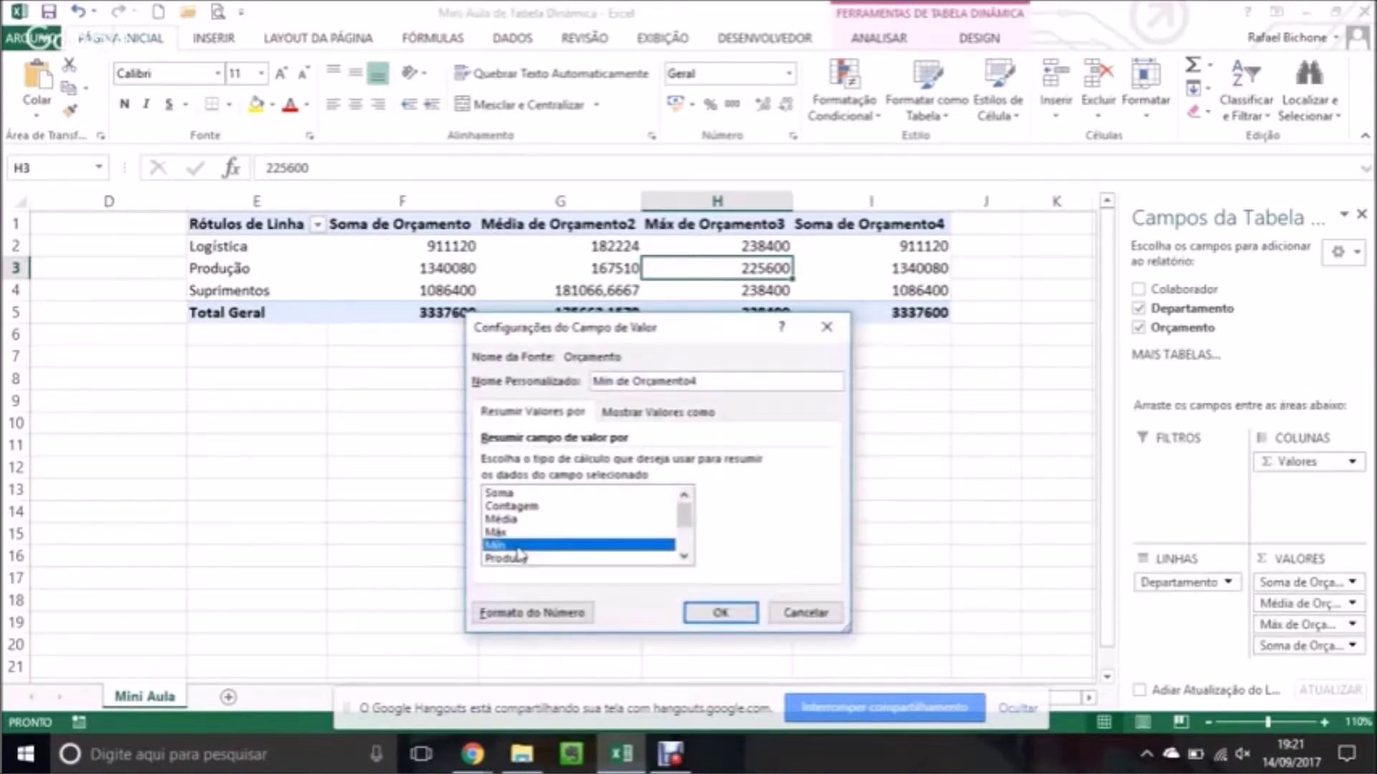
{"action": "left_click", "coordinate": [719, 617]}
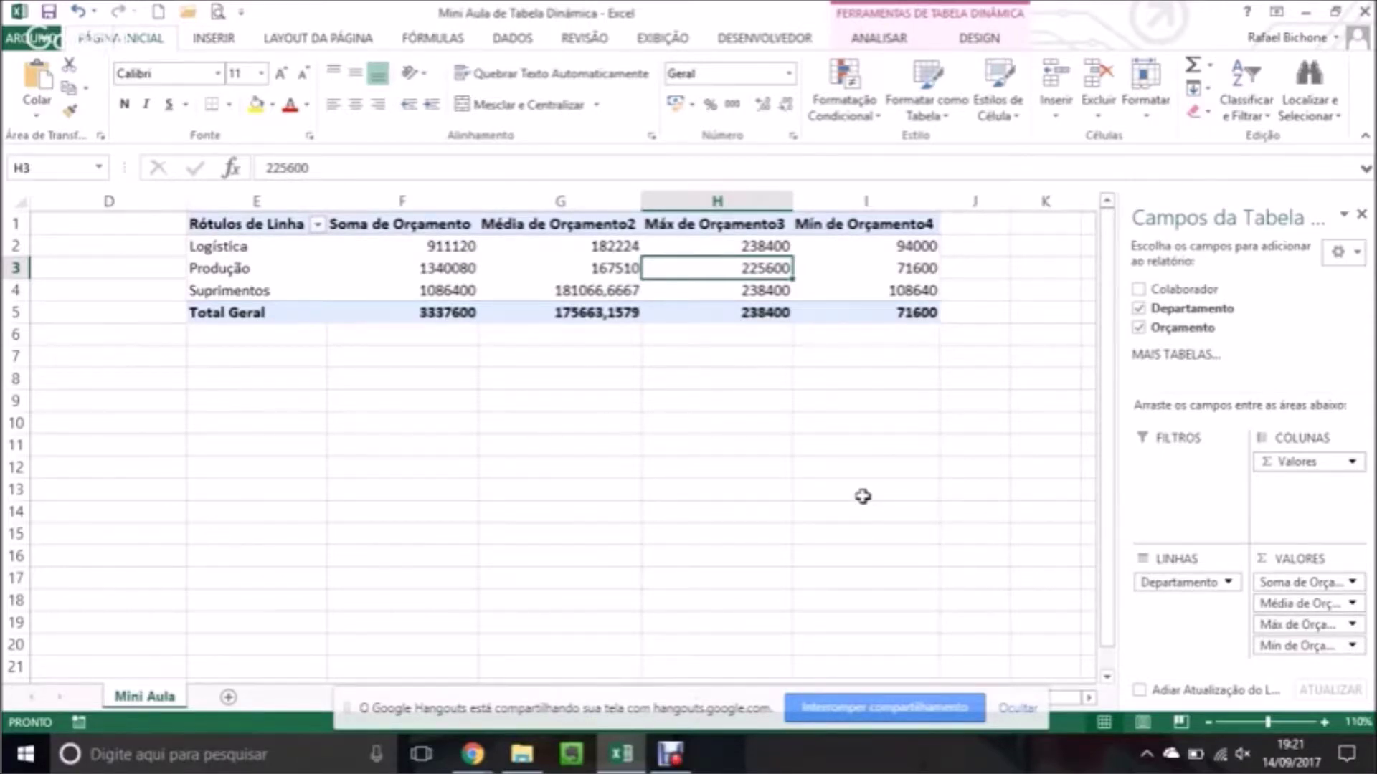
Examine the sum, average, maximum and minimum budget of each department in the pivot table.
{"action": "key", "text": "Up"}
{"action": "key", "text": "Down"}
{"action": "key", "text": "Down"}
{"action": "key", "text": "Right"}
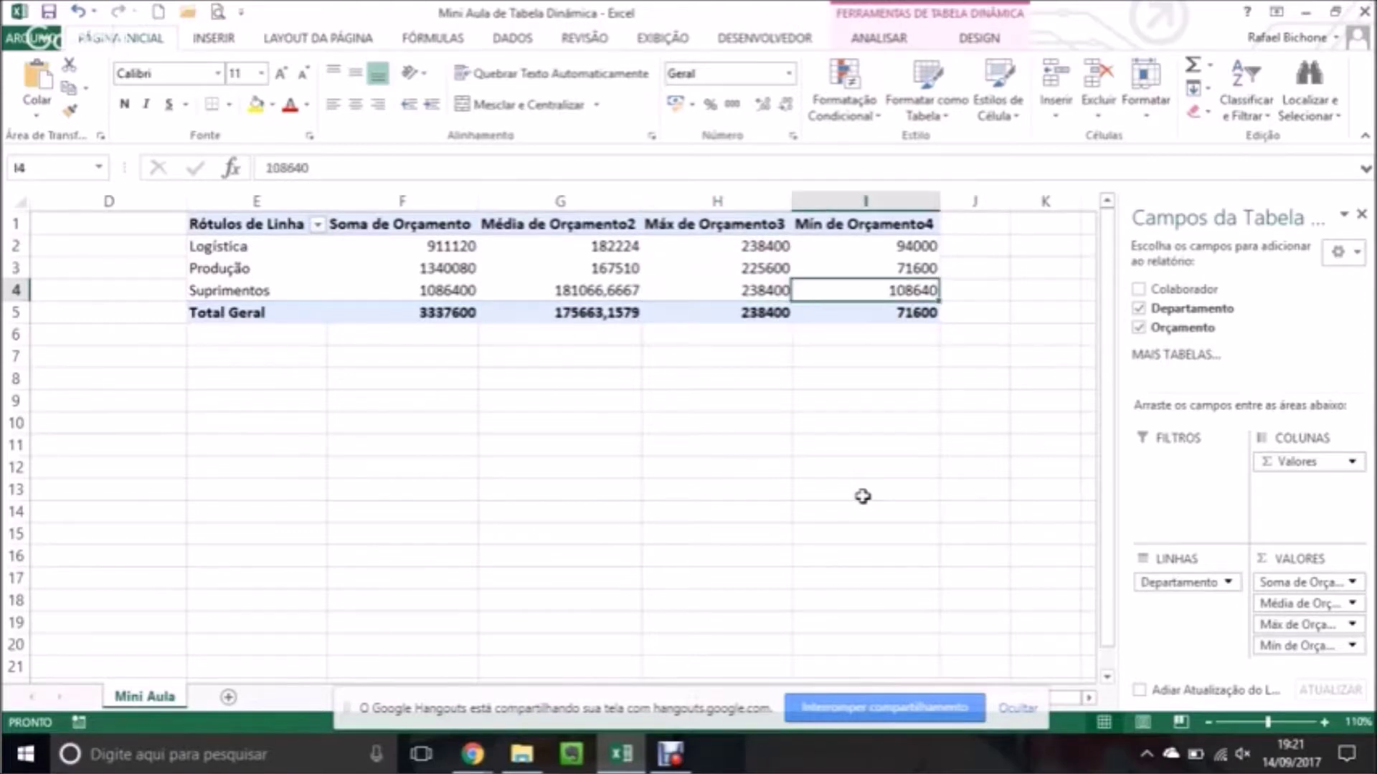
{"action": "key", "text": "Up"}
{"action": "key", "text": "Up"}
{"action": "key", "text": "Down"}
{"action": "key", "text": "Down"}
{"action": "left_click", "coordinate": [618, 265]}
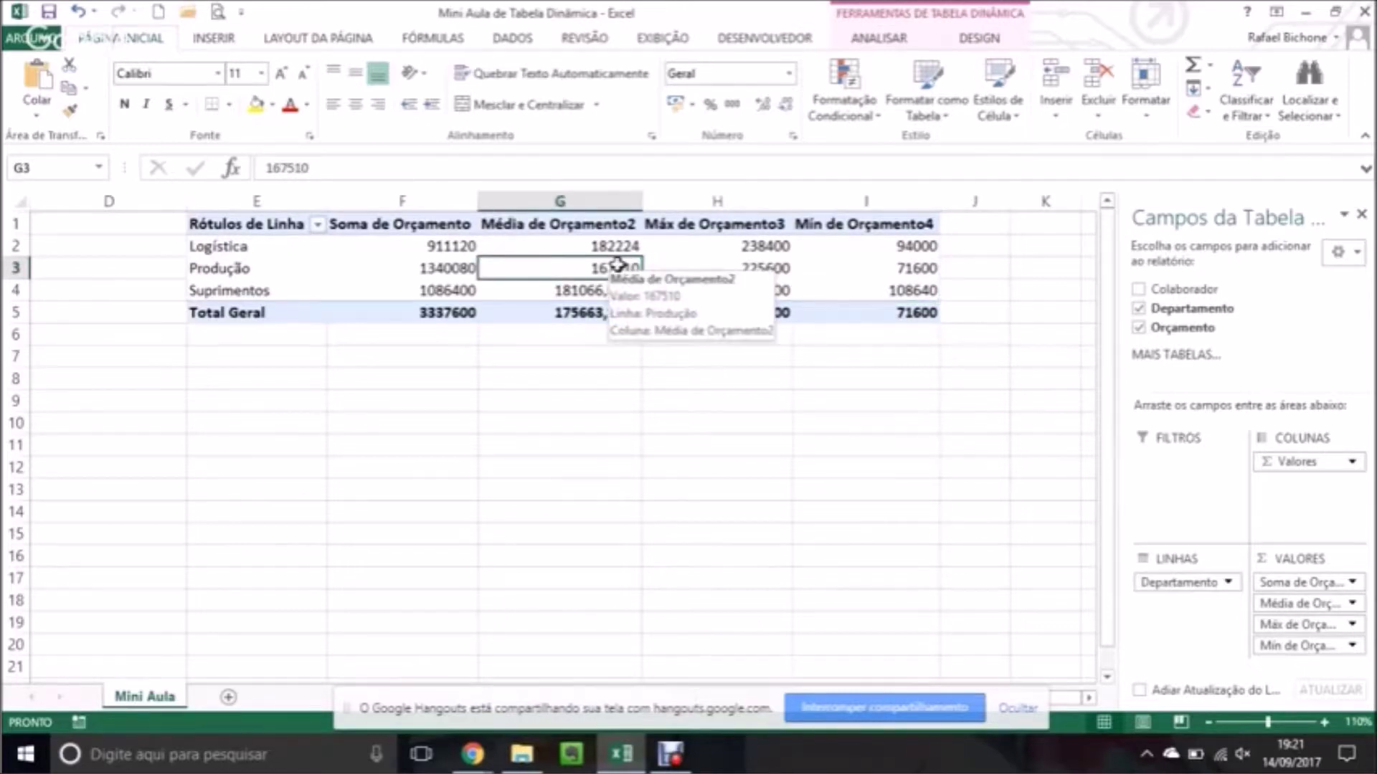
{"action": "left_click", "coordinate": [469, 265]}
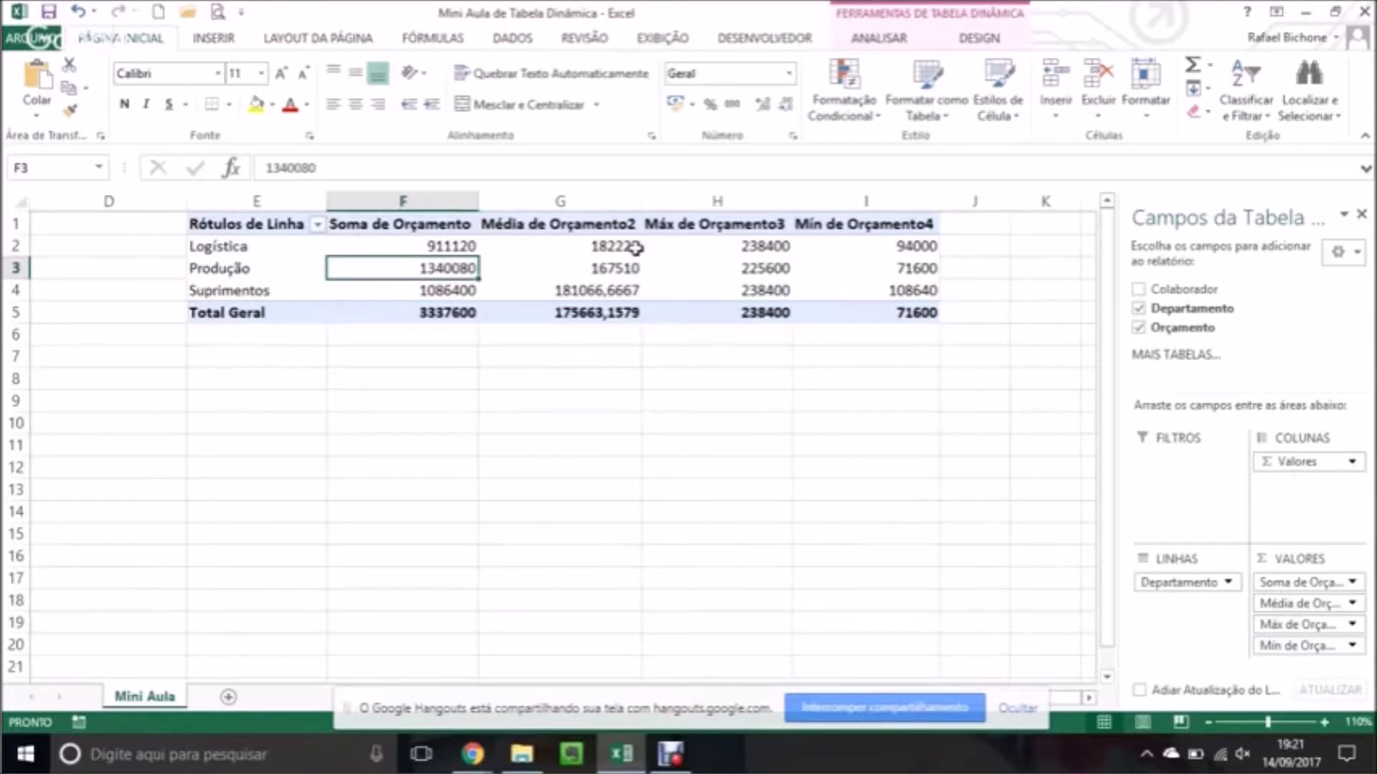
{"action": "left_click_drag", "start_coordinate": [447, 246], "coordinate": [886, 313]}
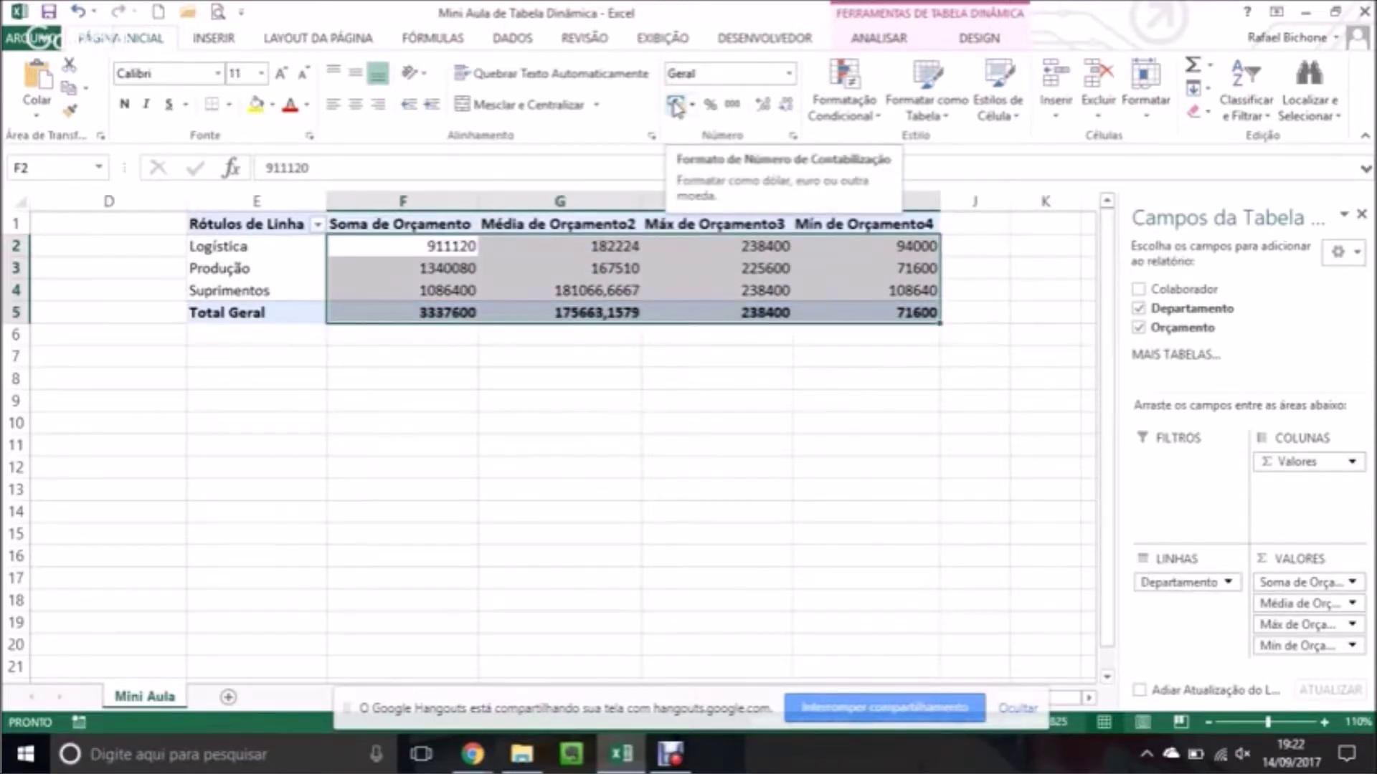
{"action": "left_click", "coordinate": [622, 284]}
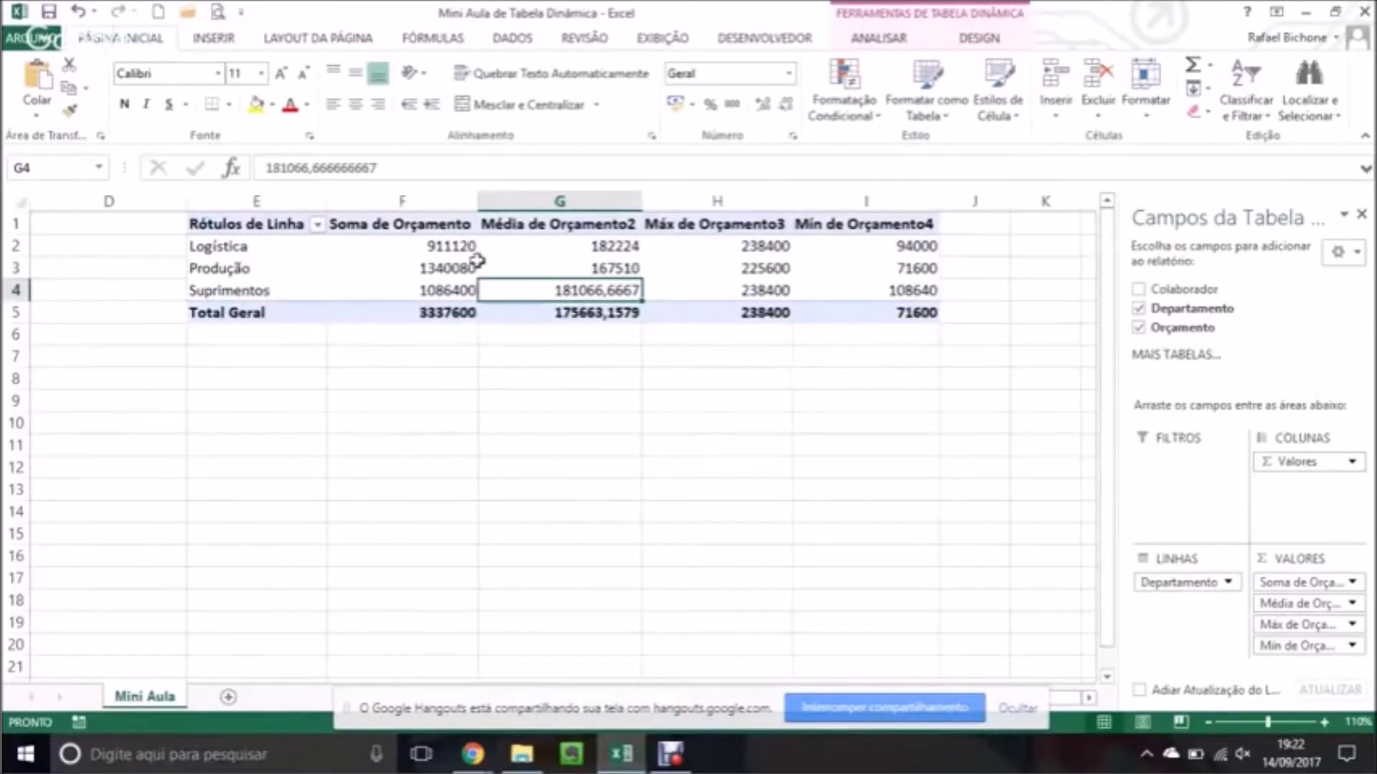
Format the Soma de Orçamento value field as Moeda with the R$ symbol and 2 decimal places.
{"action": "left_click", "coordinate": [460, 246]}
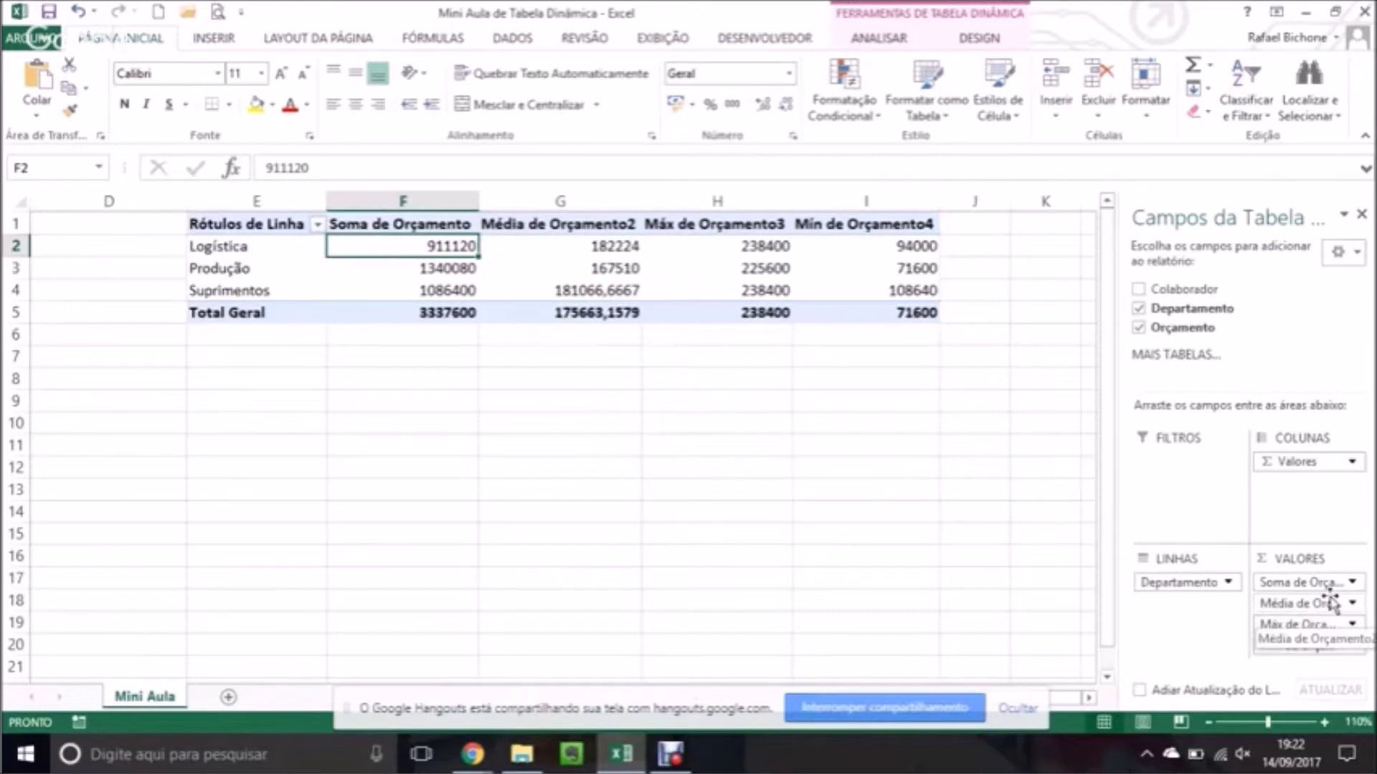
{"action": "left_click", "coordinate": [1352, 582]}
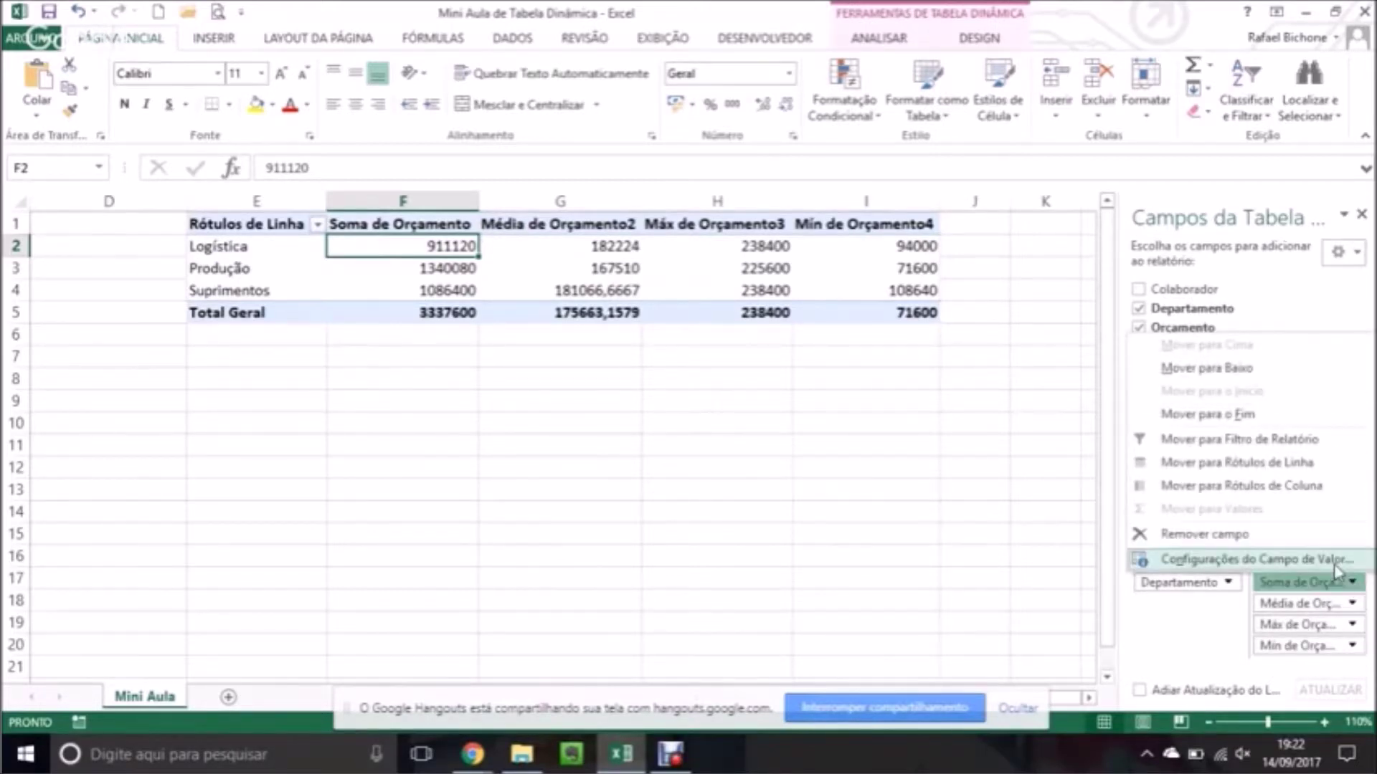
{"action": "left_click", "coordinate": [1334, 559]}
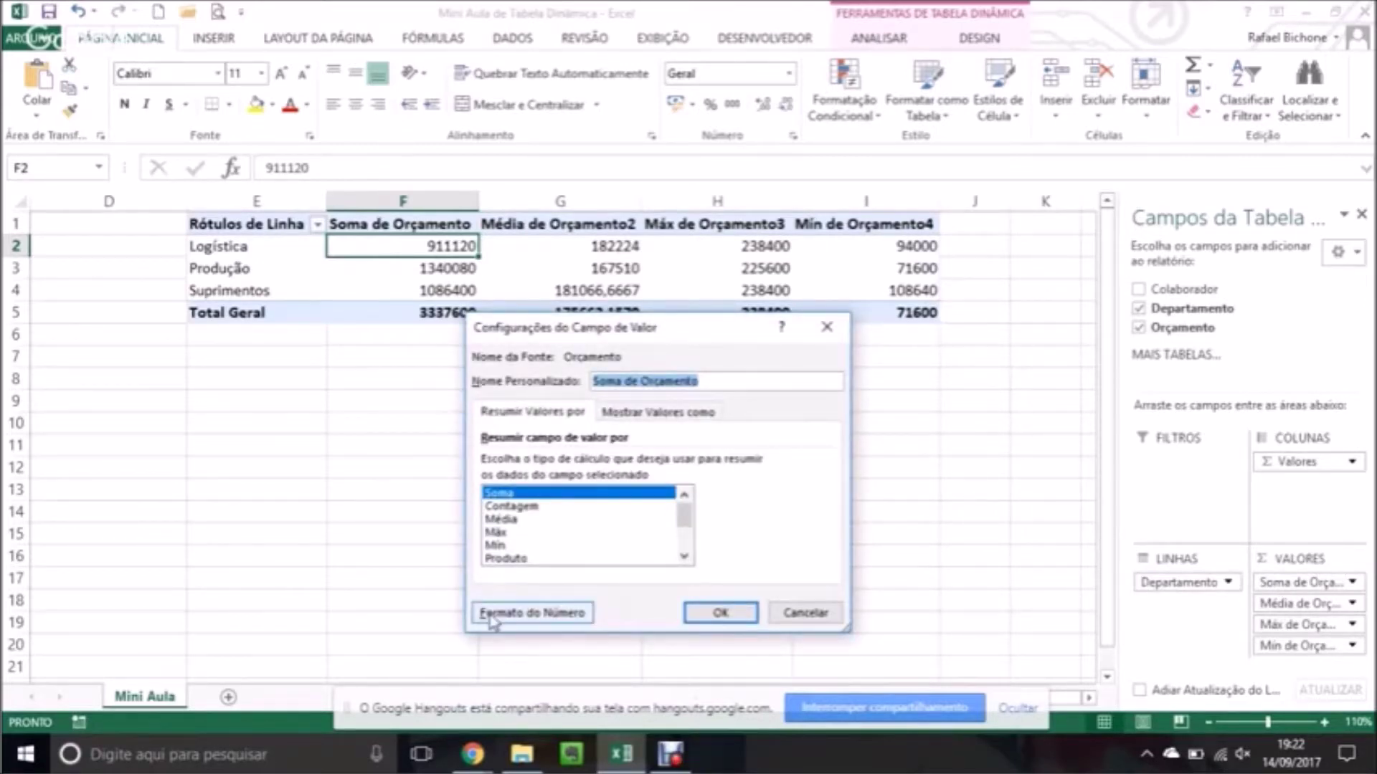
{"action": "left_click", "coordinate": [572, 618]}
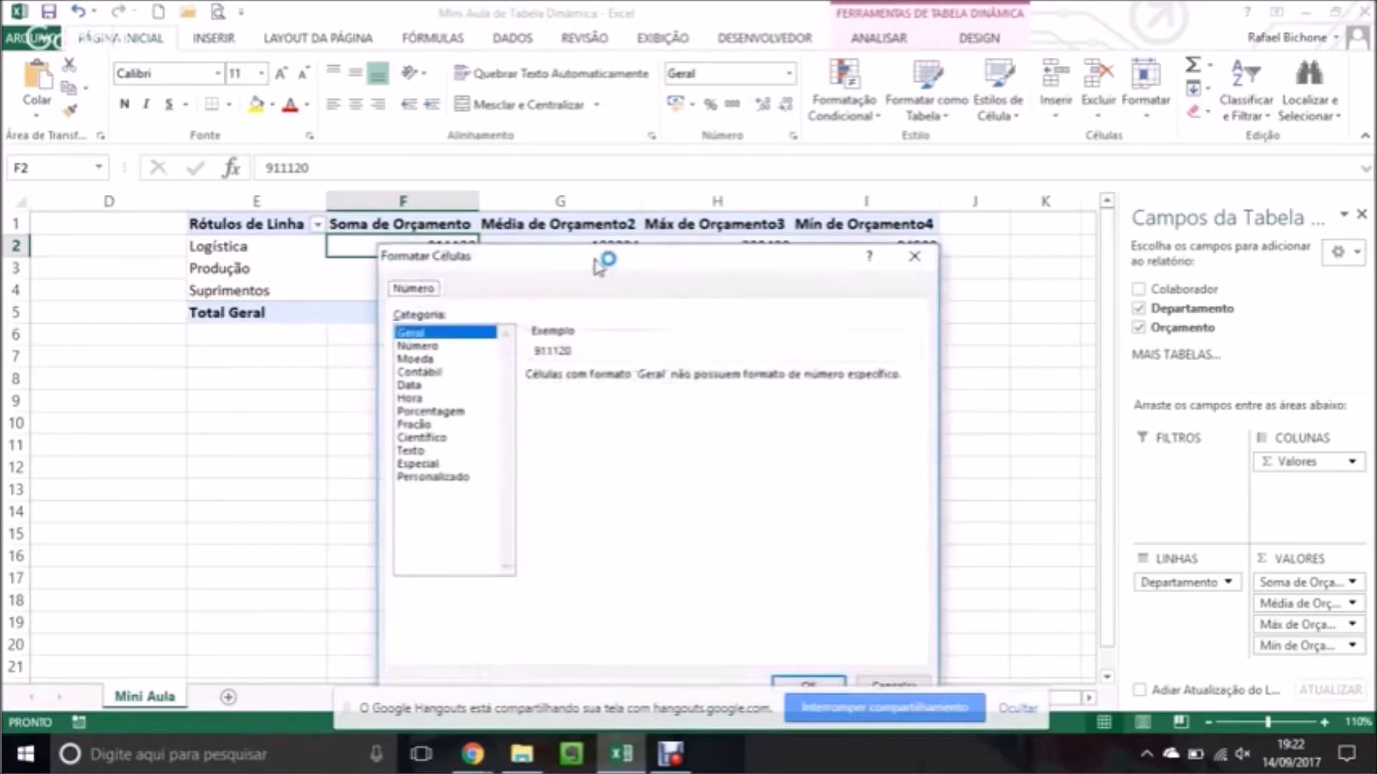
{"action": "left_click_drag", "start_coordinate": [598, 264], "coordinate": [730, 261]}
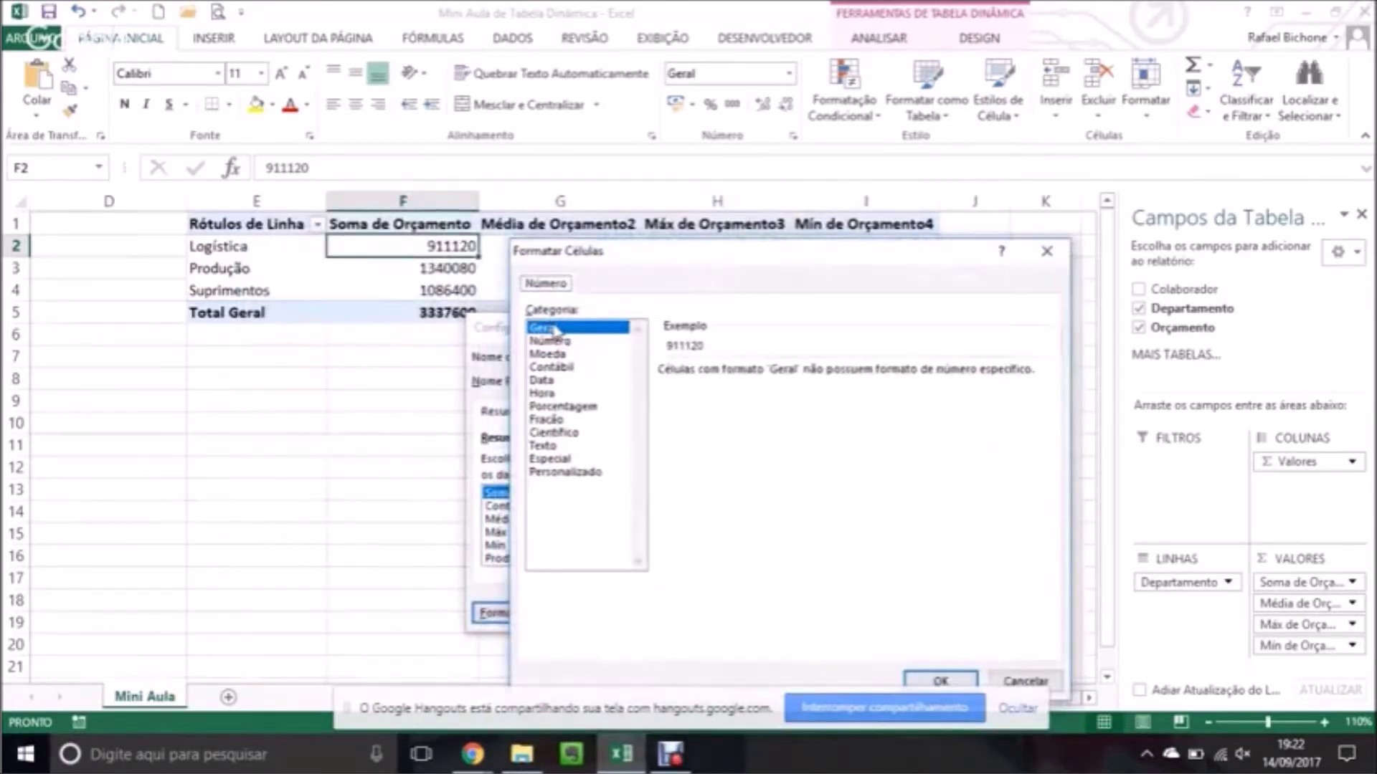
{"action": "left_click", "coordinate": [557, 355]}
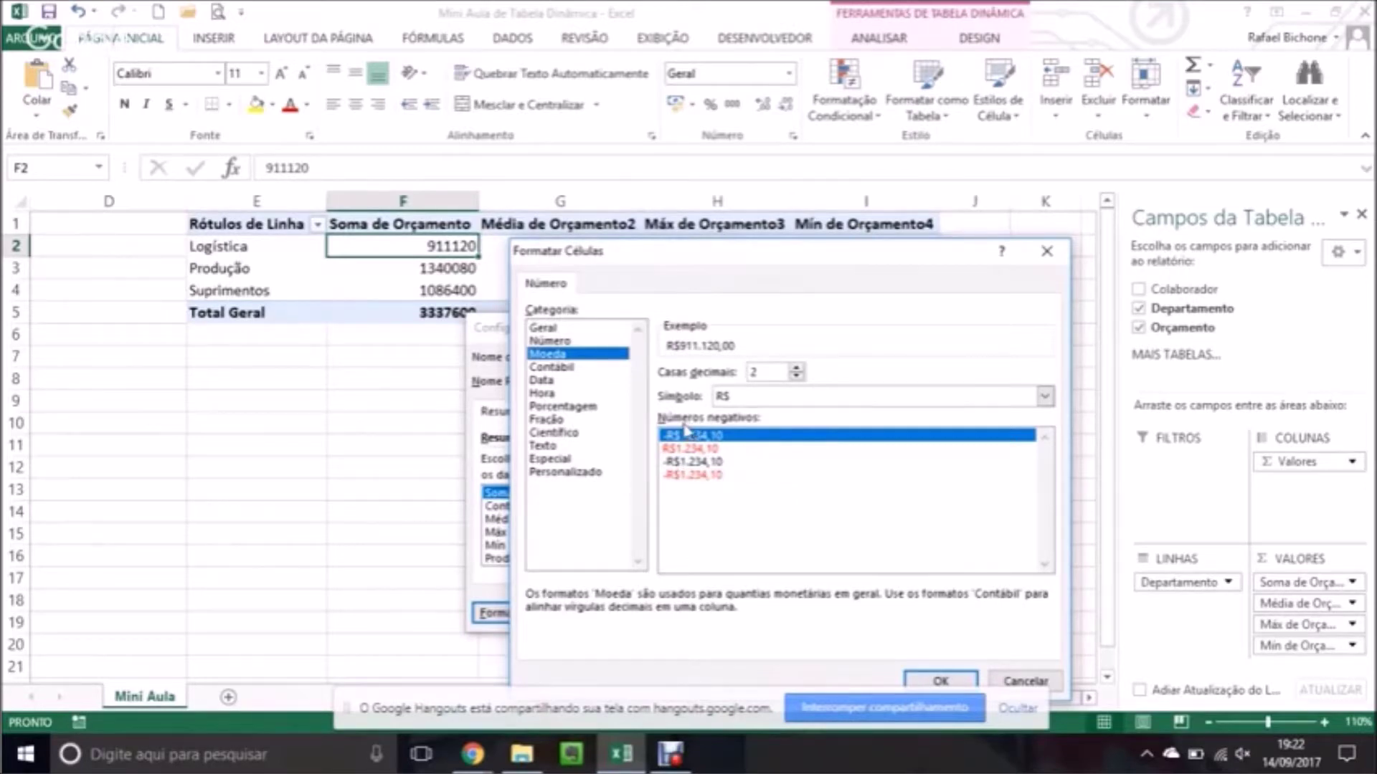
{"action": "left_click", "coordinate": [967, 681]}
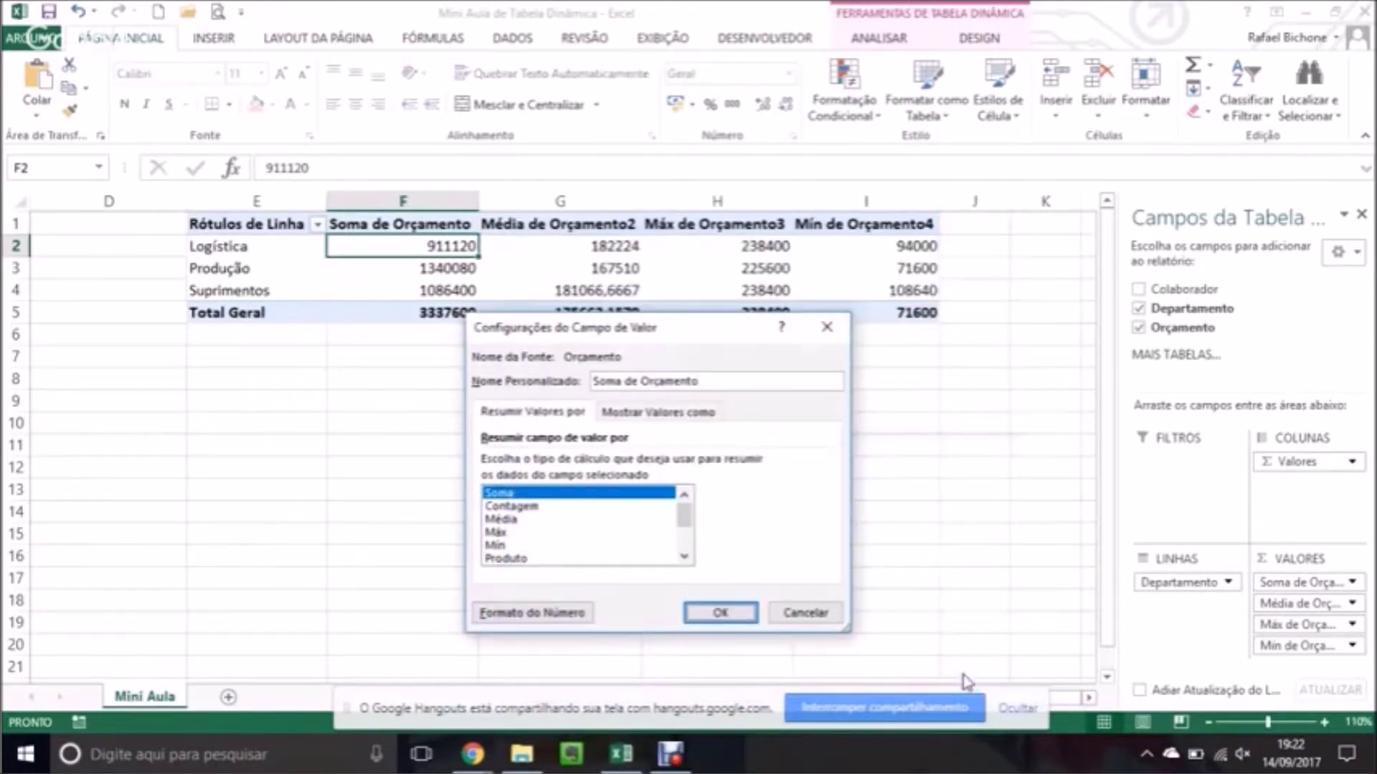
{"action": "left_click", "coordinate": [721, 613]}
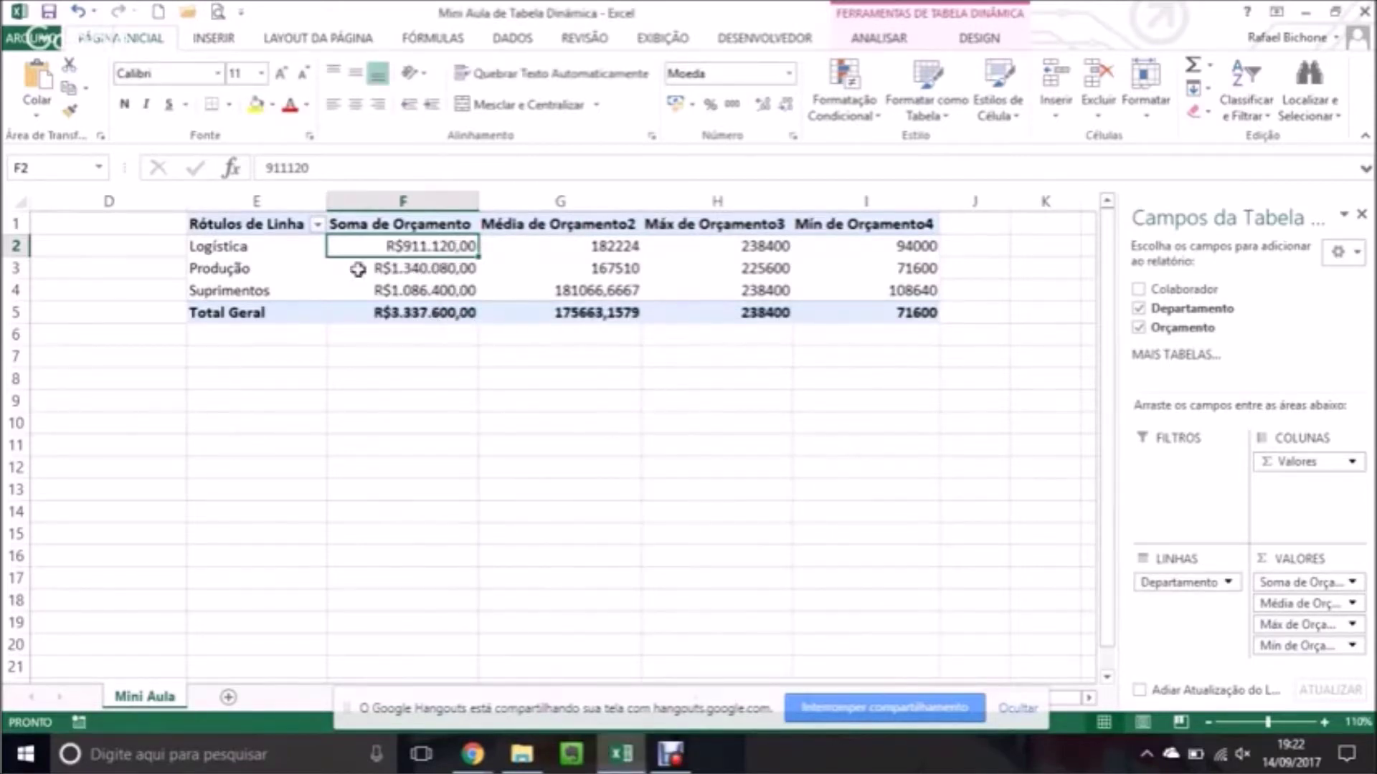
Format the Média de Orçamento2 value field as Moeda with the R$ symbol and 2 decimal places.
{"action": "left_click", "coordinate": [618, 268]}
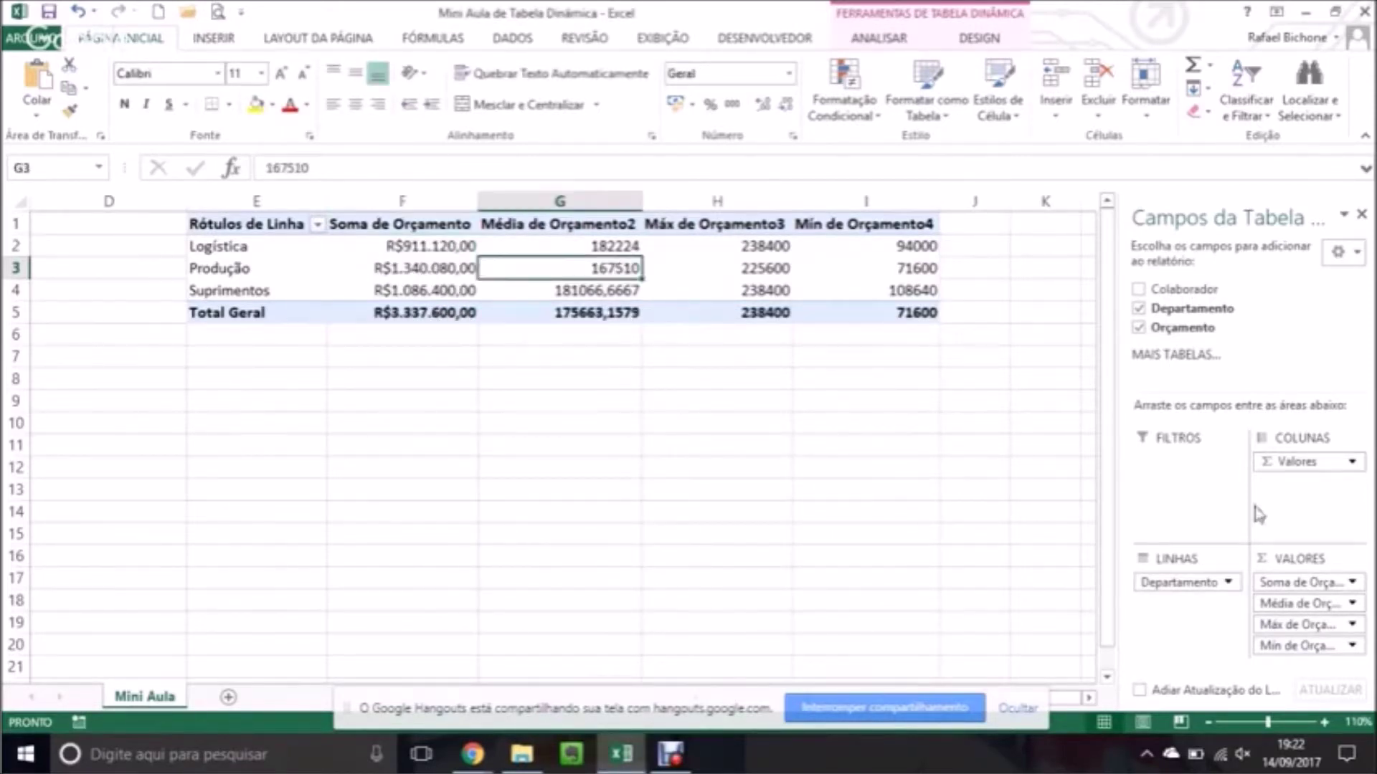
{"action": "left_click", "coordinate": [1299, 604]}
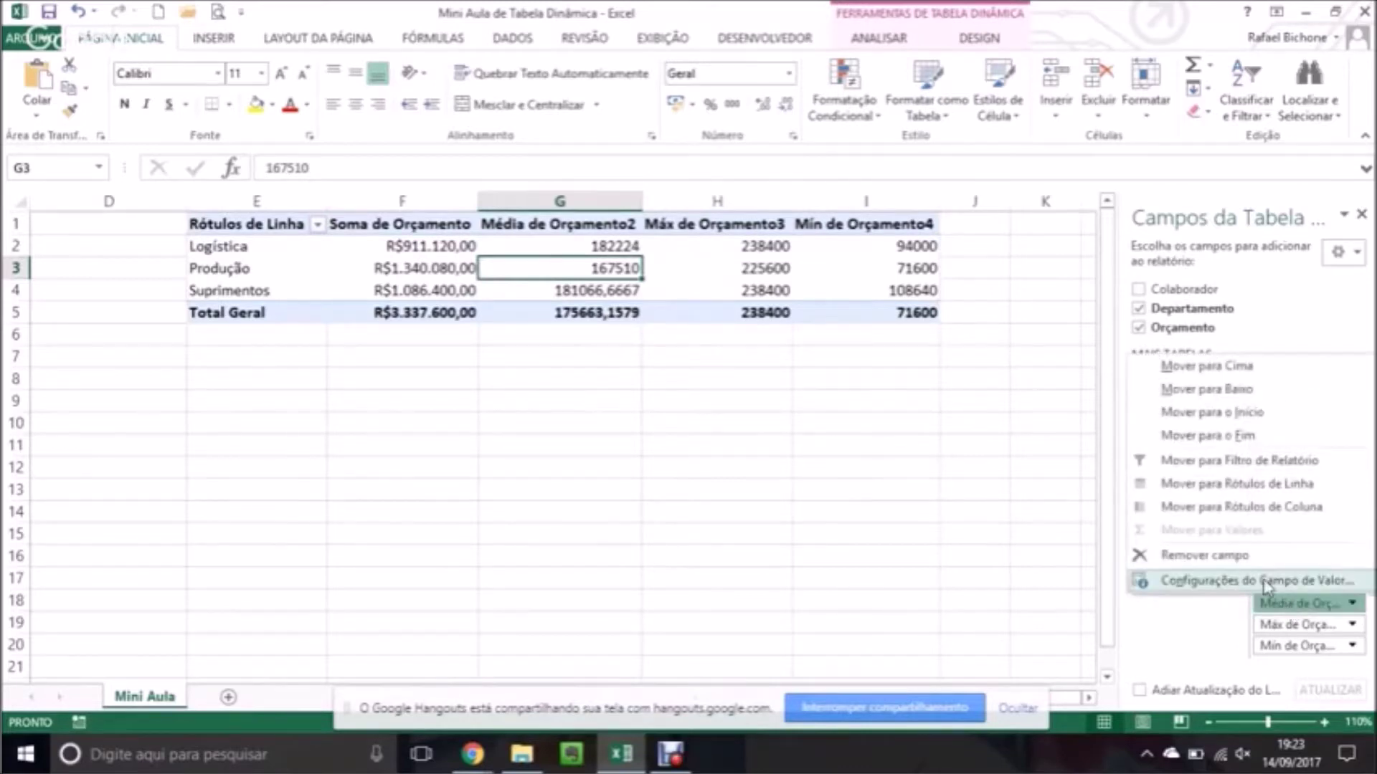
{"action": "left_click", "coordinate": [1264, 582]}
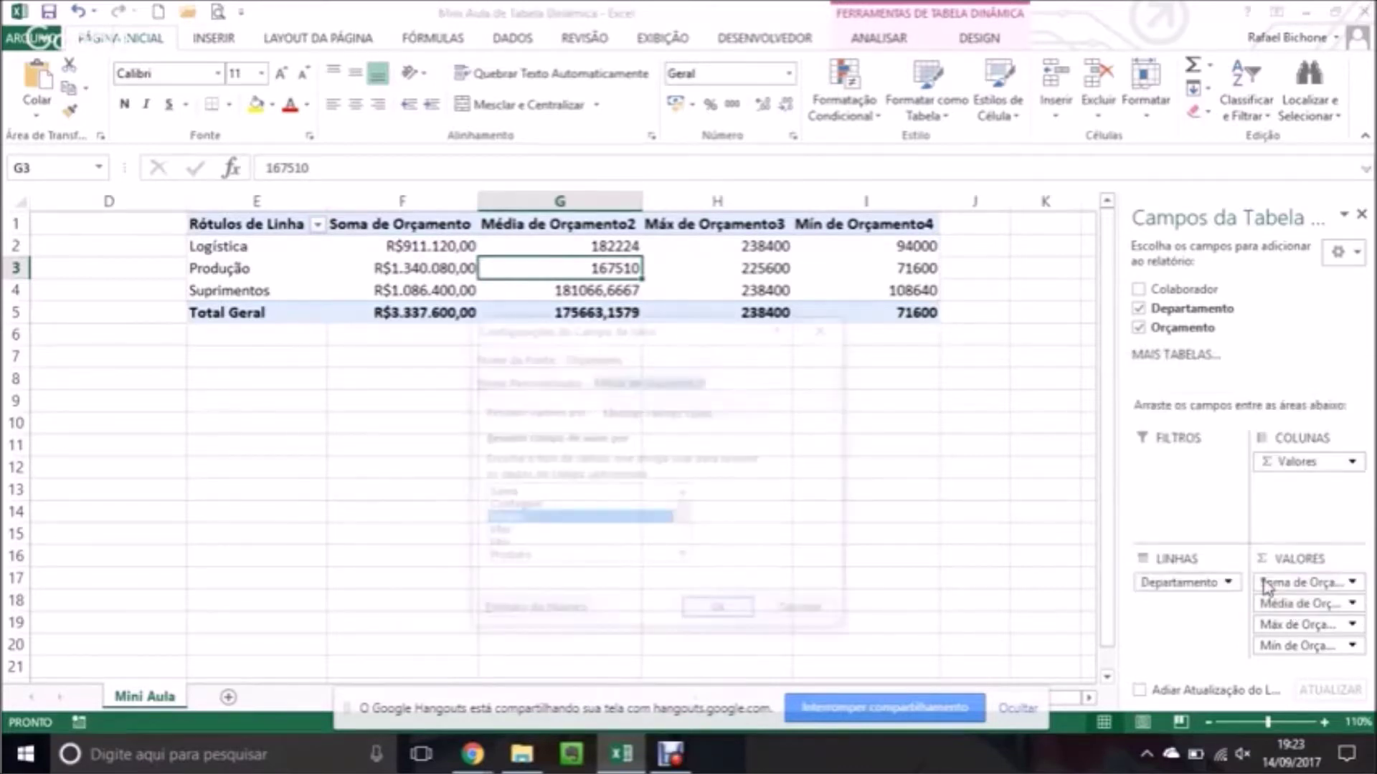
{"action": "left_click", "coordinate": [569, 615]}
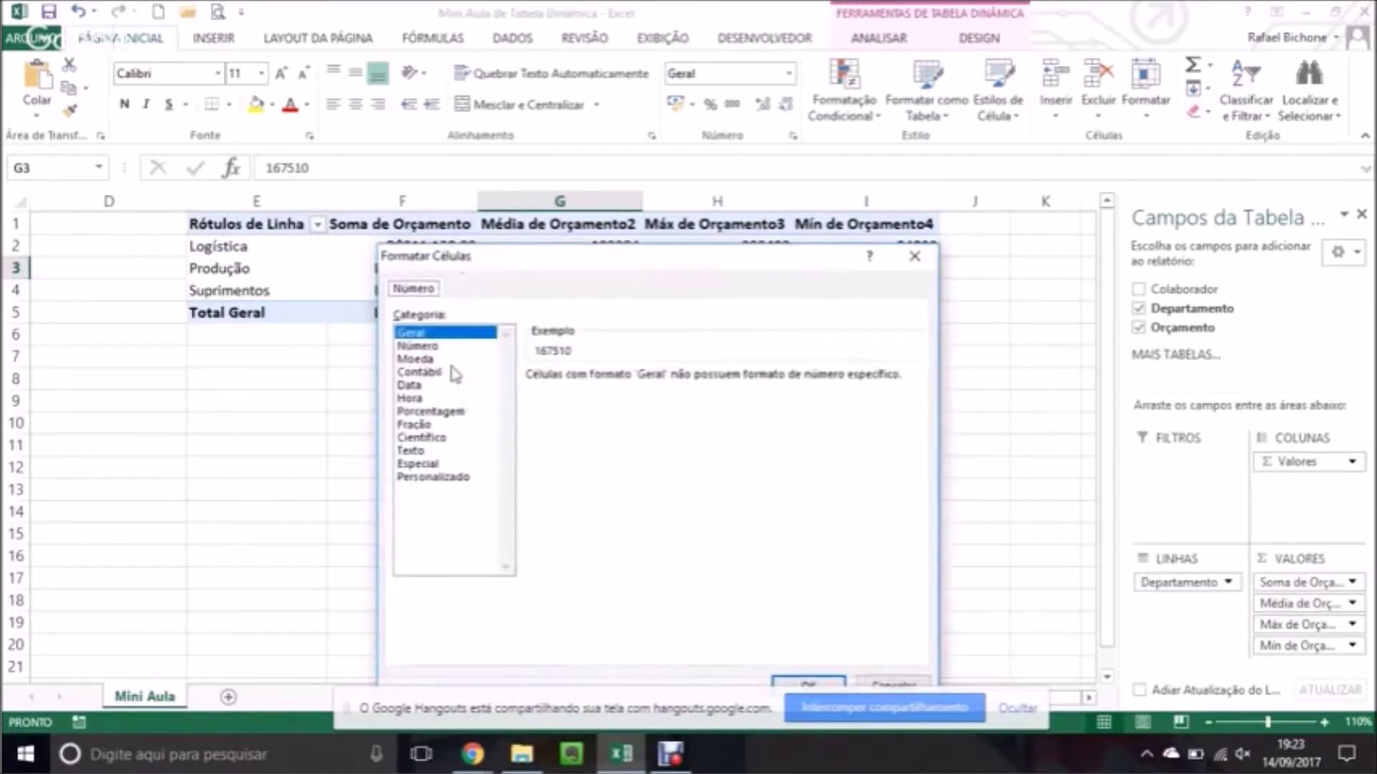
{"action": "left_click", "coordinate": [452, 360]}
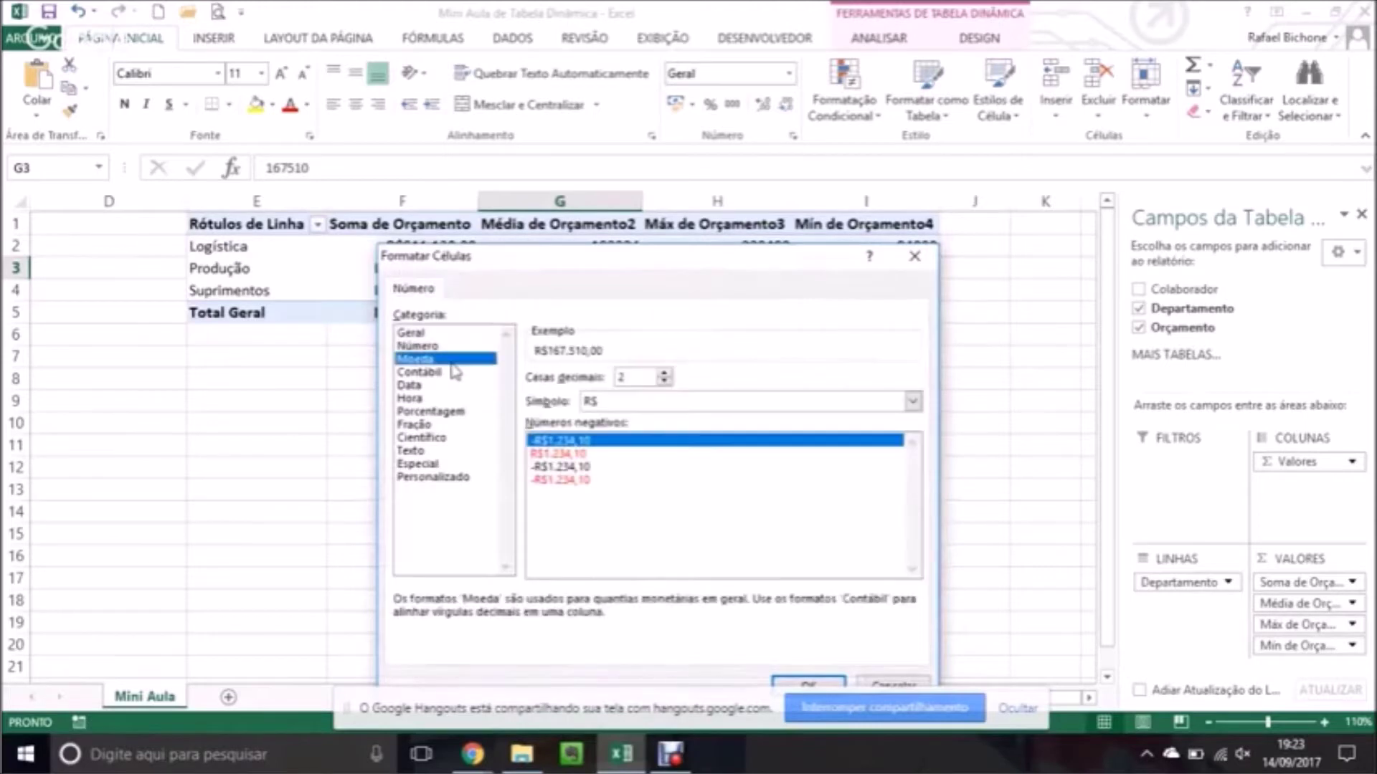
{"action": "left_click", "coordinate": [806, 686]}
{"action": "left_click", "coordinate": [721, 613]}
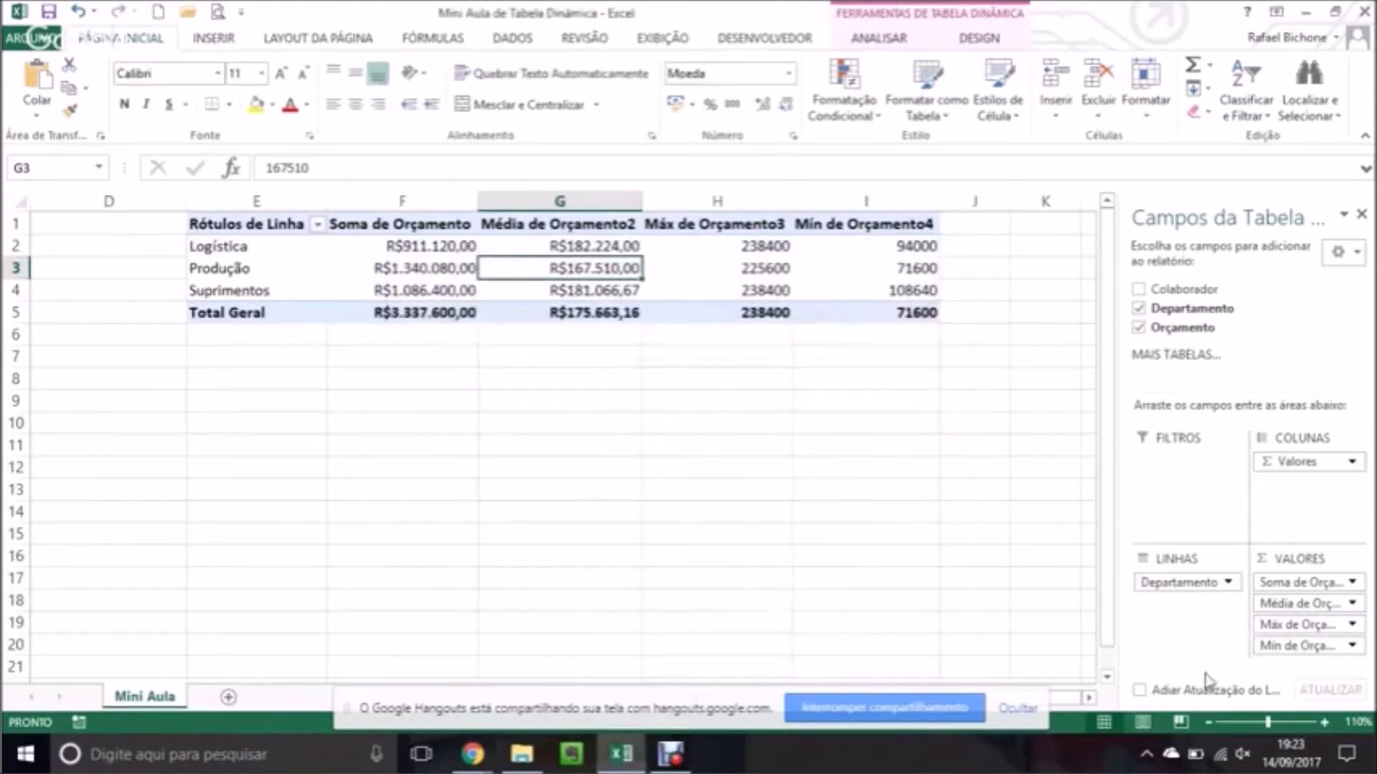
Format the Máx de Orçamento3 value field as Moeda with the R$ symbol and 2 decimal places.
{"action": "left_click", "coordinate": [1273, 625]}
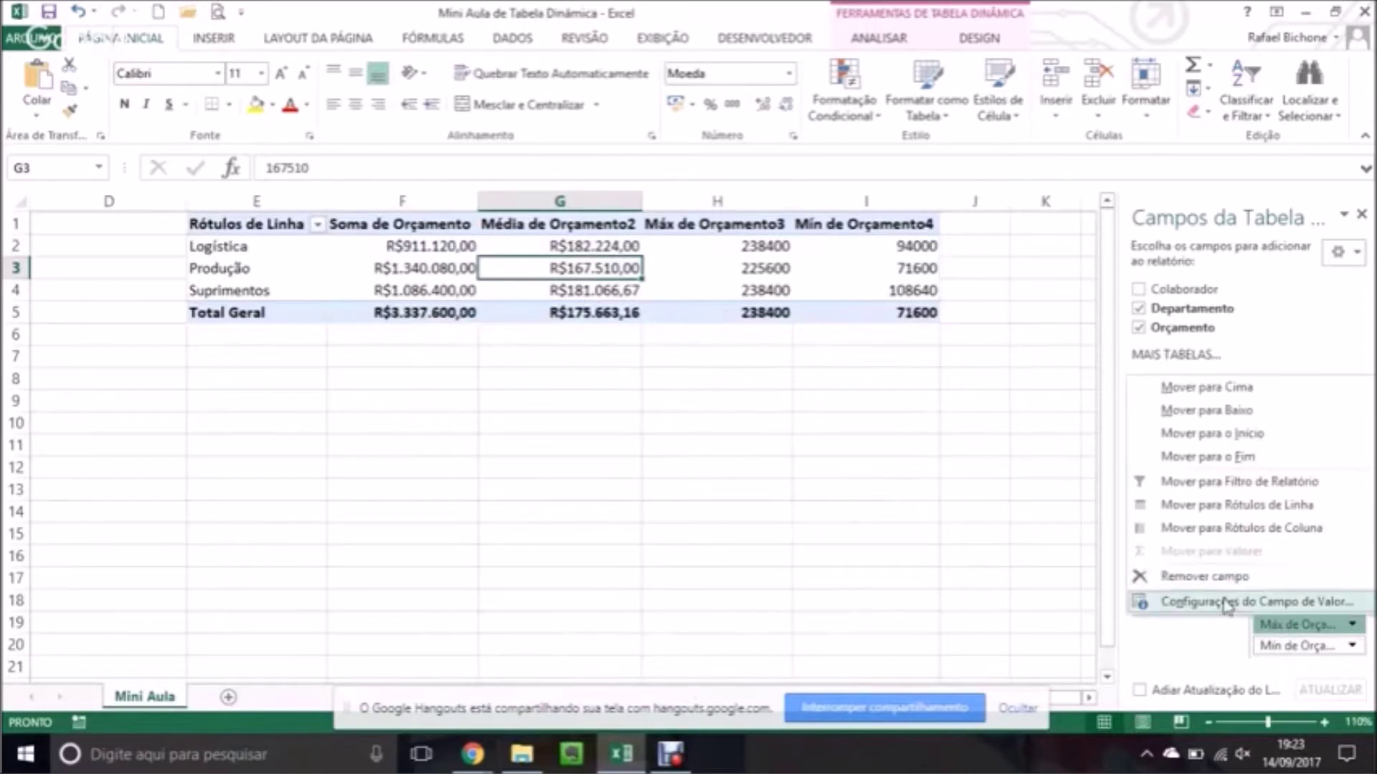
{"action": "left_click", "coordinate": [1227, 606]}
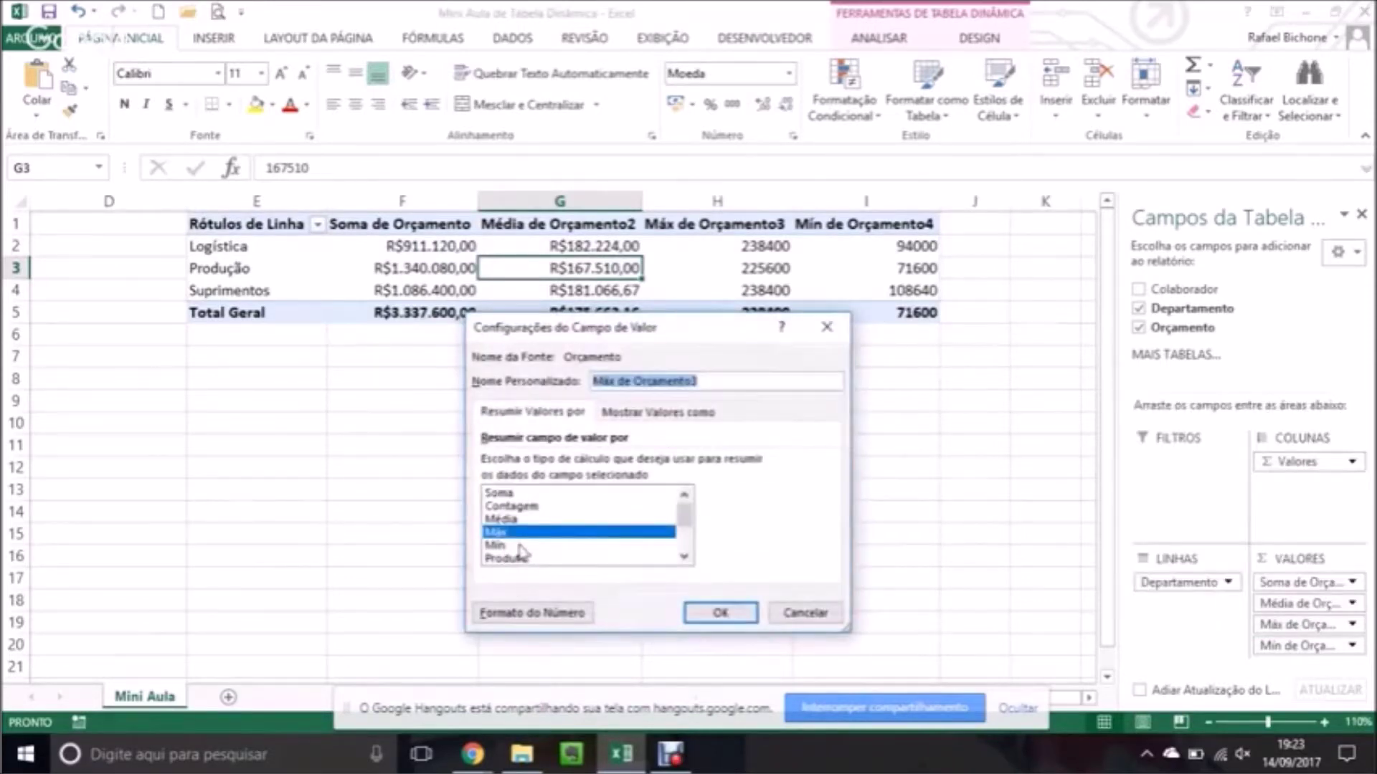
{"action": "left_click", "coordinate": [545, 614]}
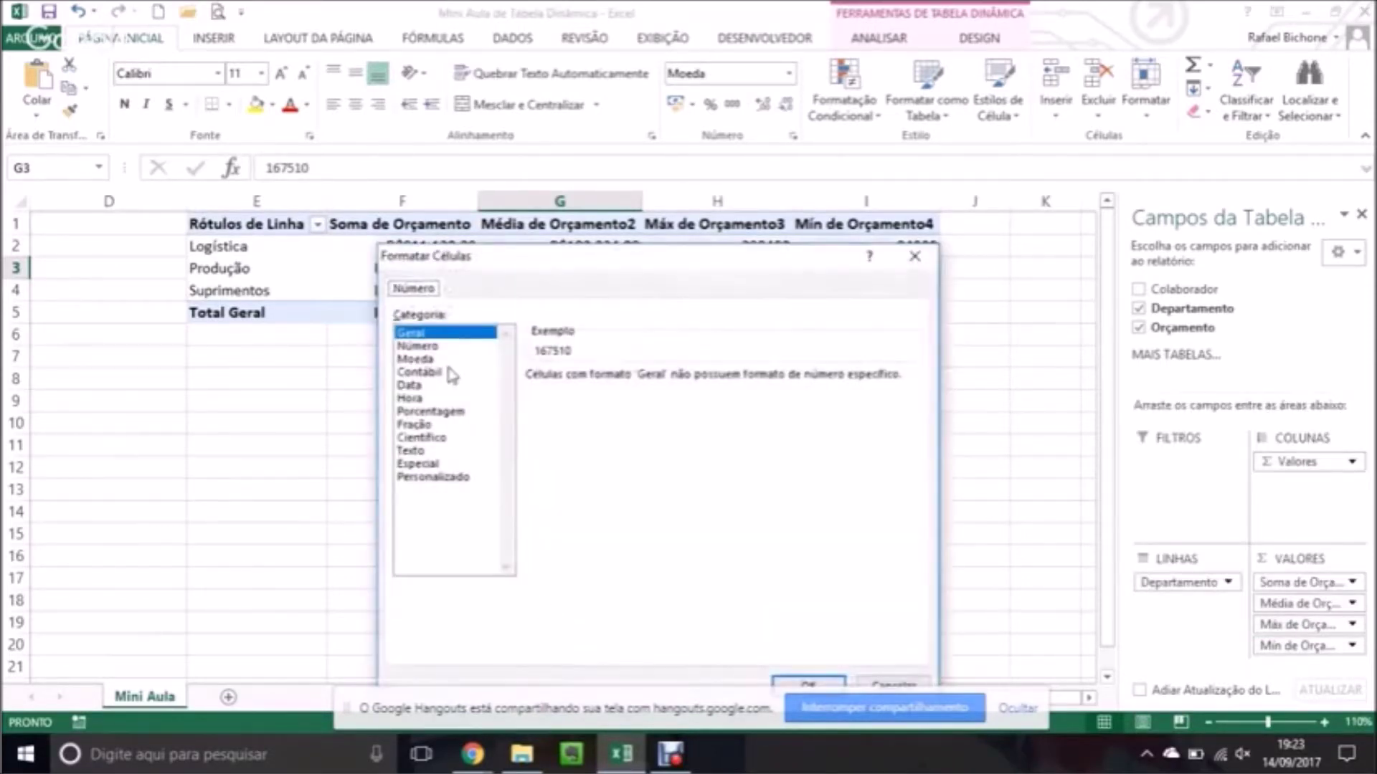
{"action": "left_click", "coordinate": [439, 359]}
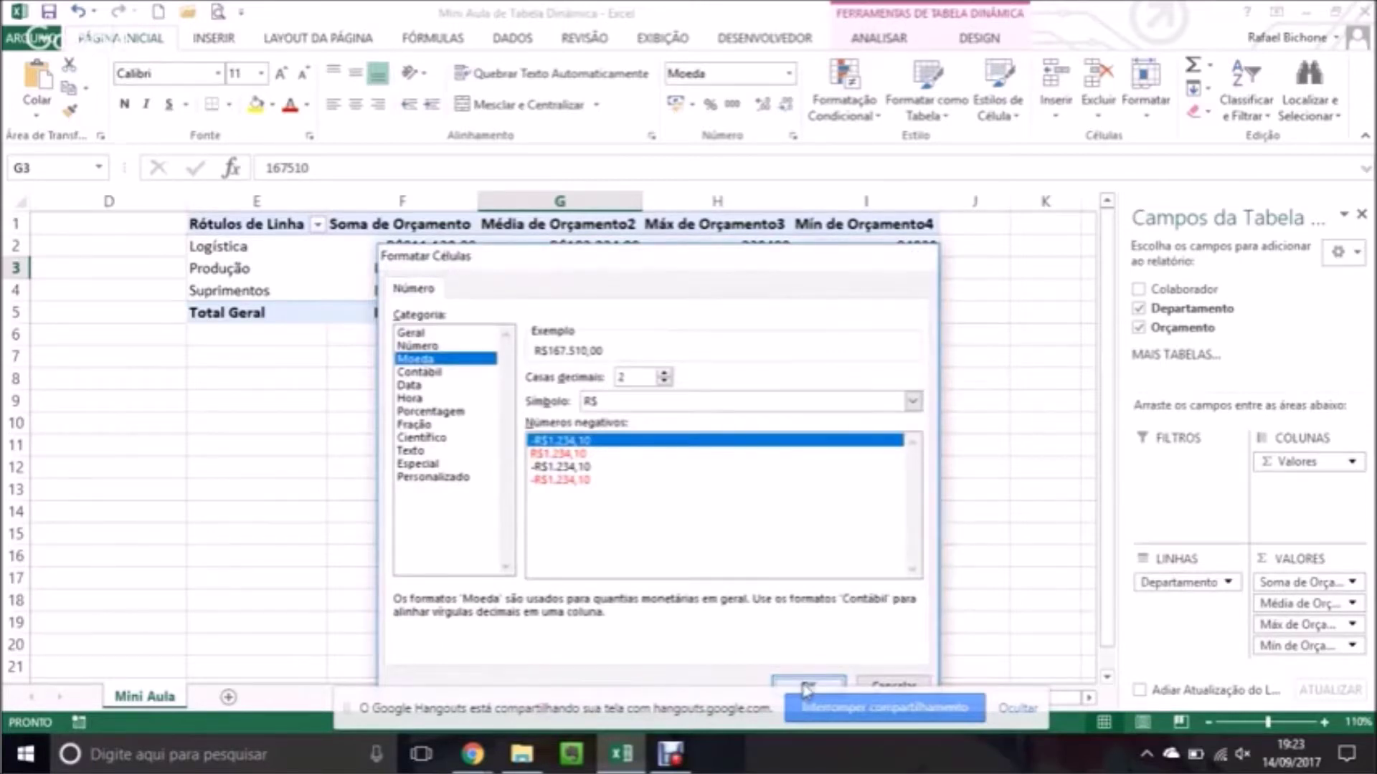
{"action": "left_click", "coordinate": [808, 684]}
{"action": "left_click", "coordinate": [717, 613]}
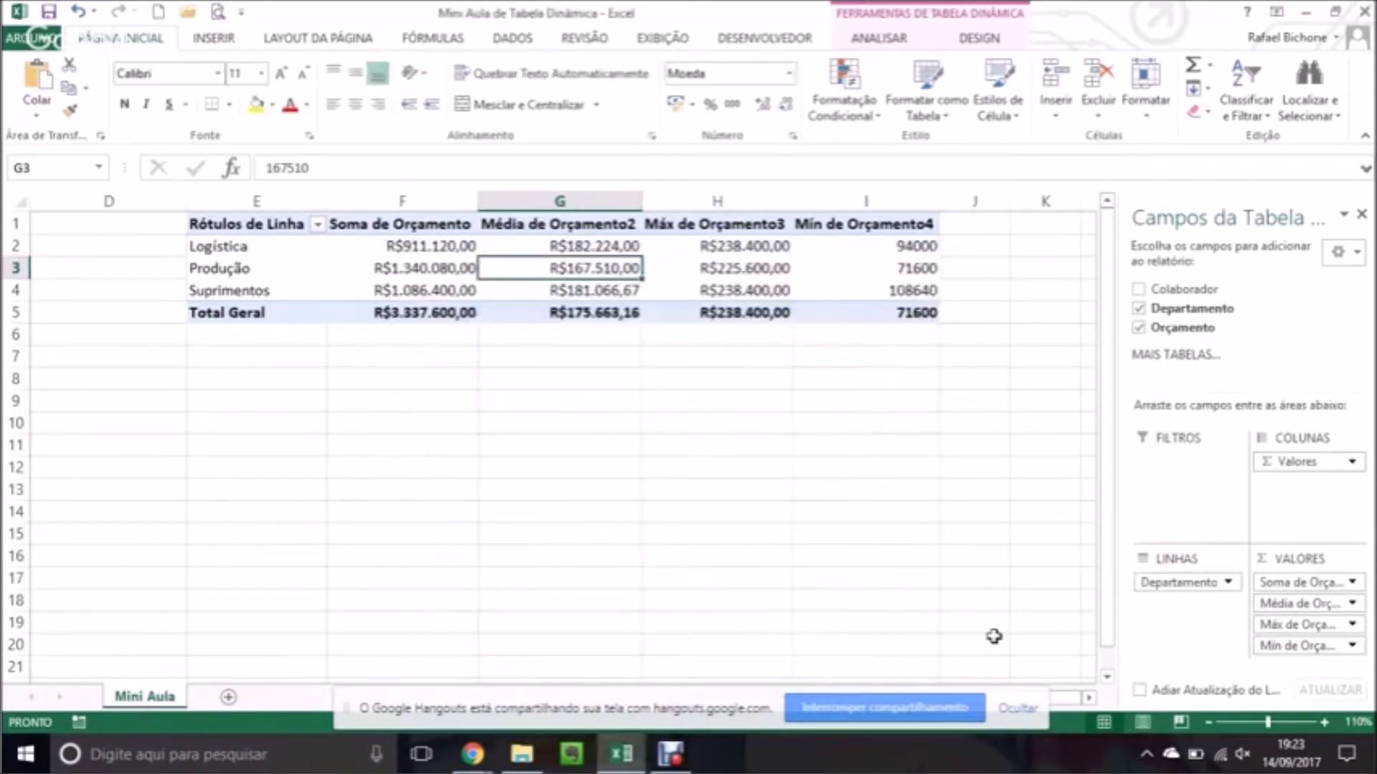
Format the Mín de Orçamento4 value field as Moeda with the R$ symbol and 2 decimal places.
{"action": "left_click", "coordinate": [1306, 647]}
{"action": "left_click", "coordinate": [1298, 619]}
{"action": "left_click", "coordinate": [565, 613]}
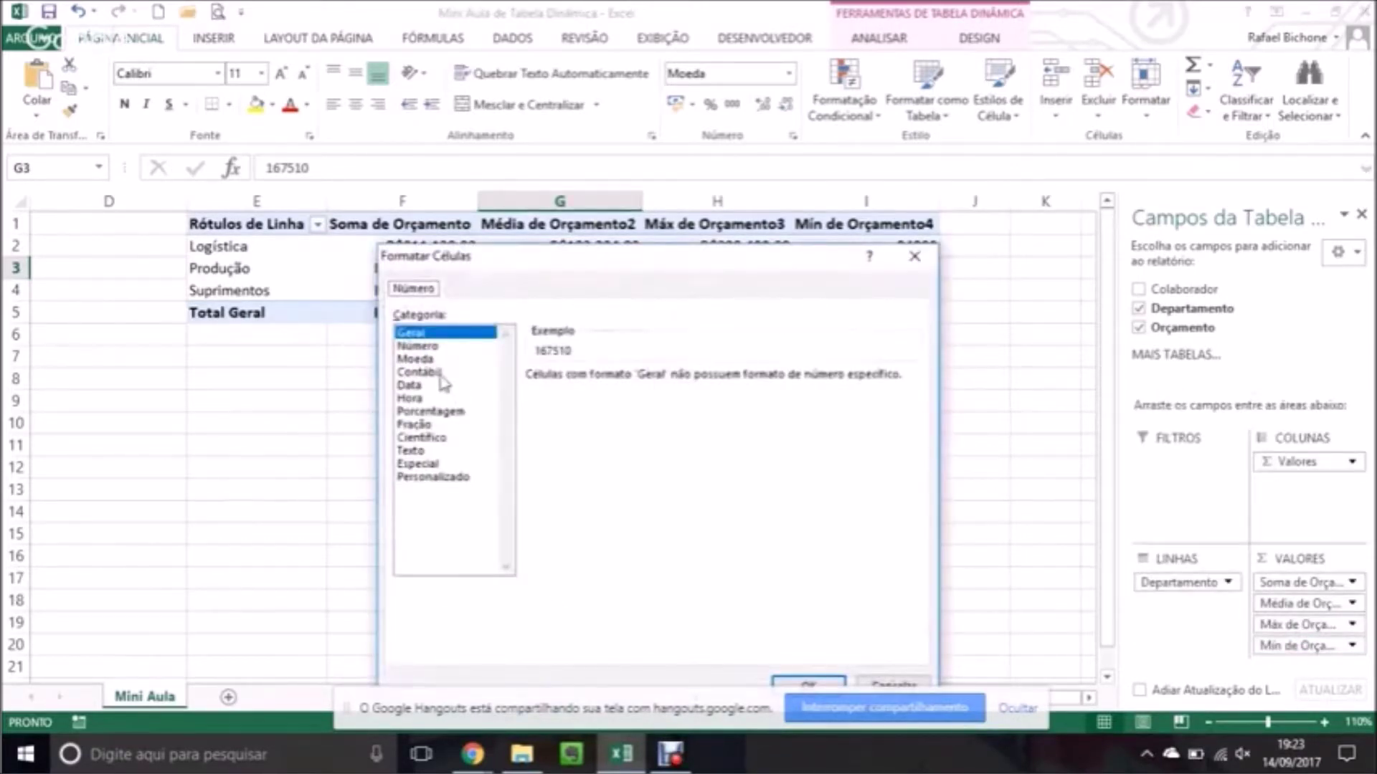
{"action": "left_click", "coordinate": [430, 359]}
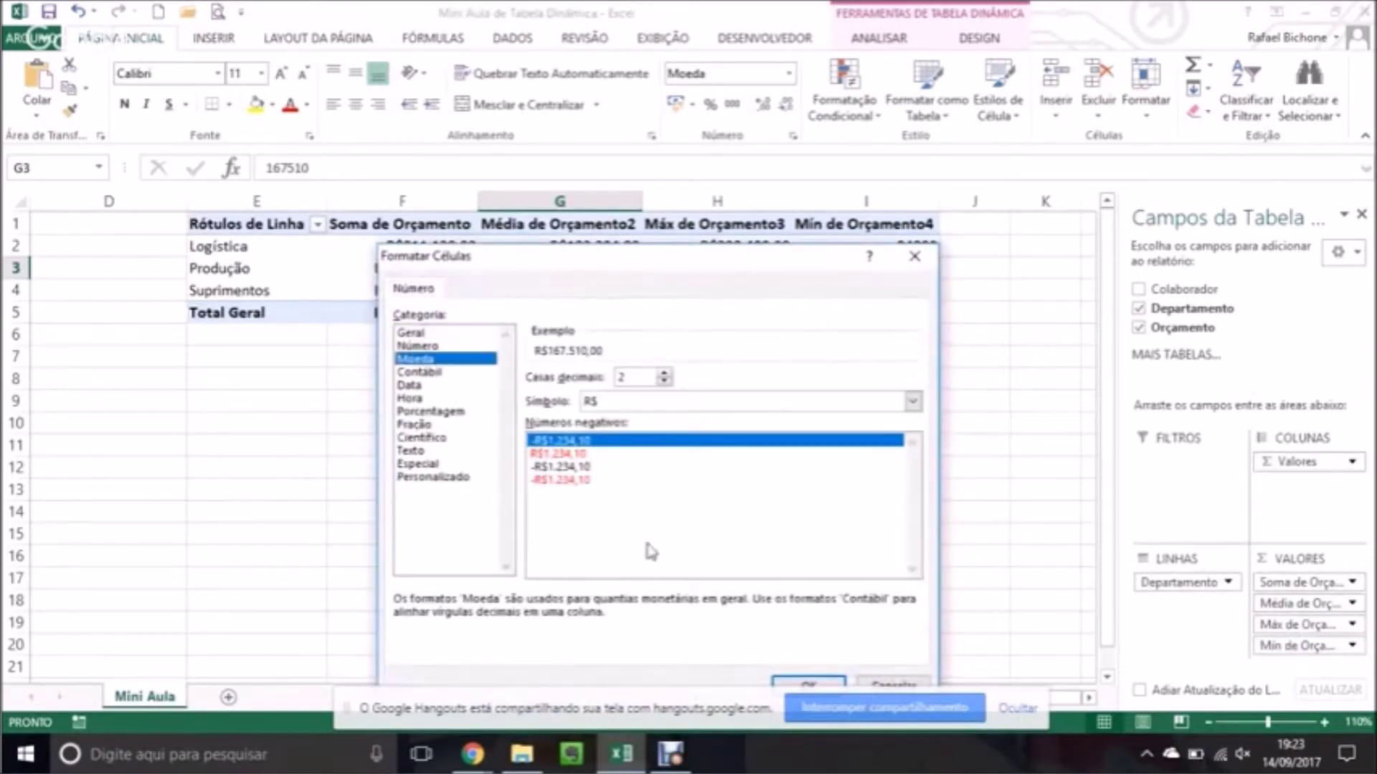
{"action": "left_click", "coordinate": [817, 686]}
{"action": "left_click", "coordinate": [721, 613]}
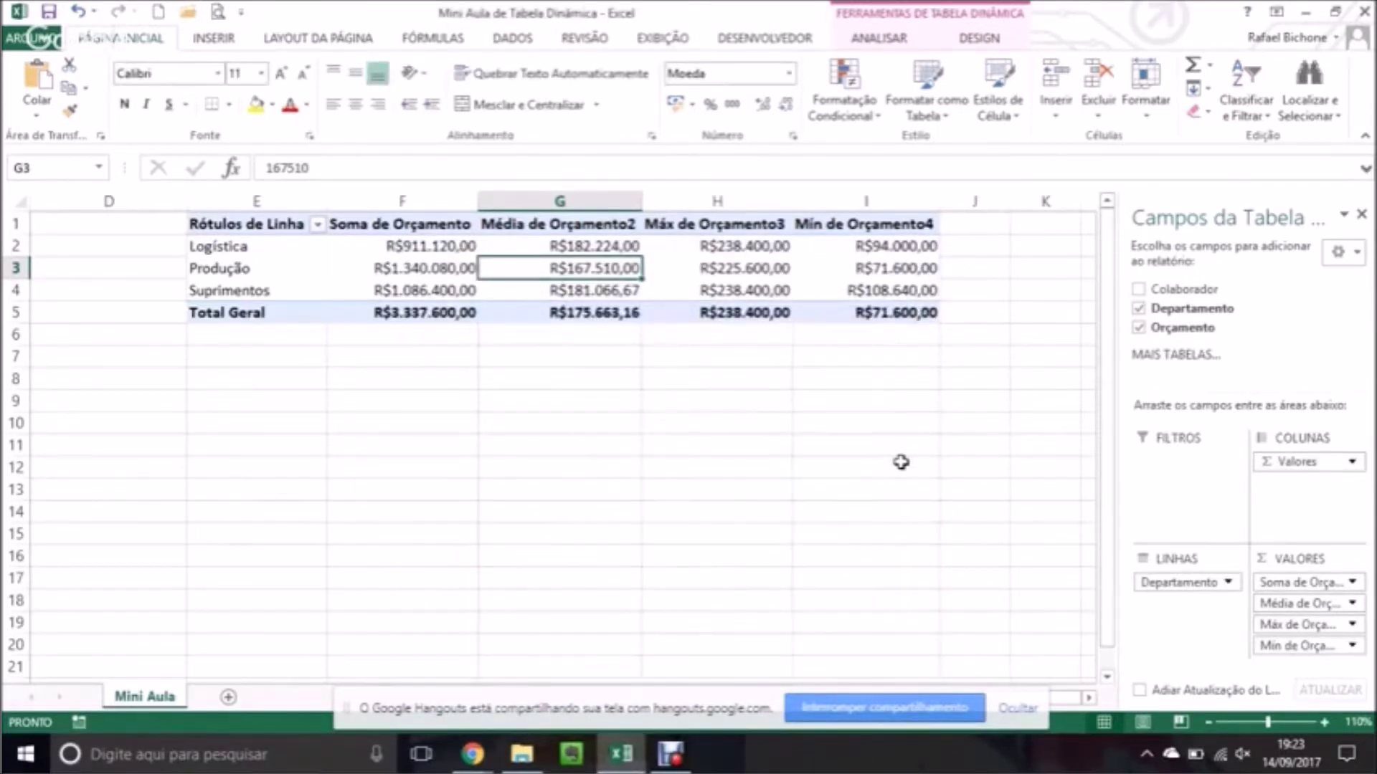
Refresh the formatted pivot table from its source data.
{"action": "left_click", "coordinate": [710, 269]}
{"action": "right_click", "coordinate": [717, 271]}
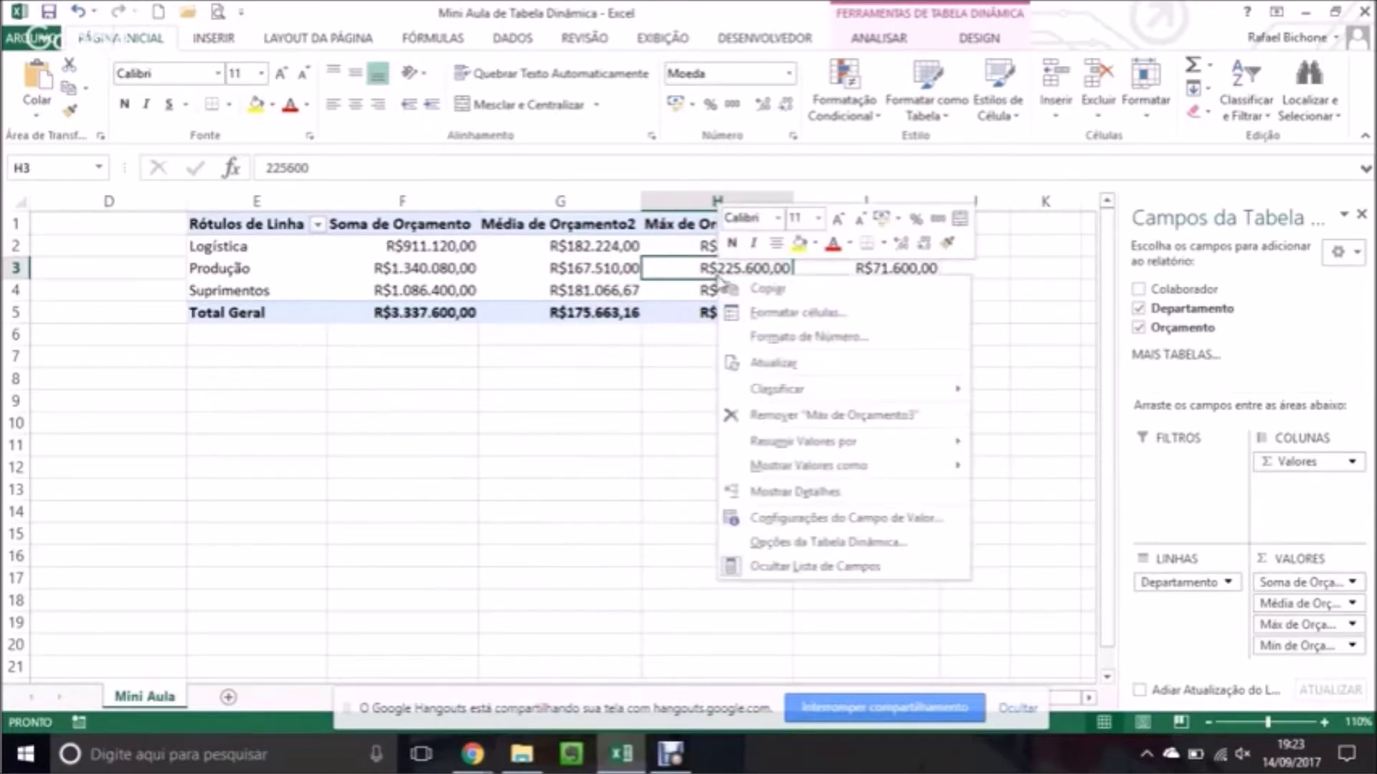
{"action": "left_click", "coordinate": [755, 364]}
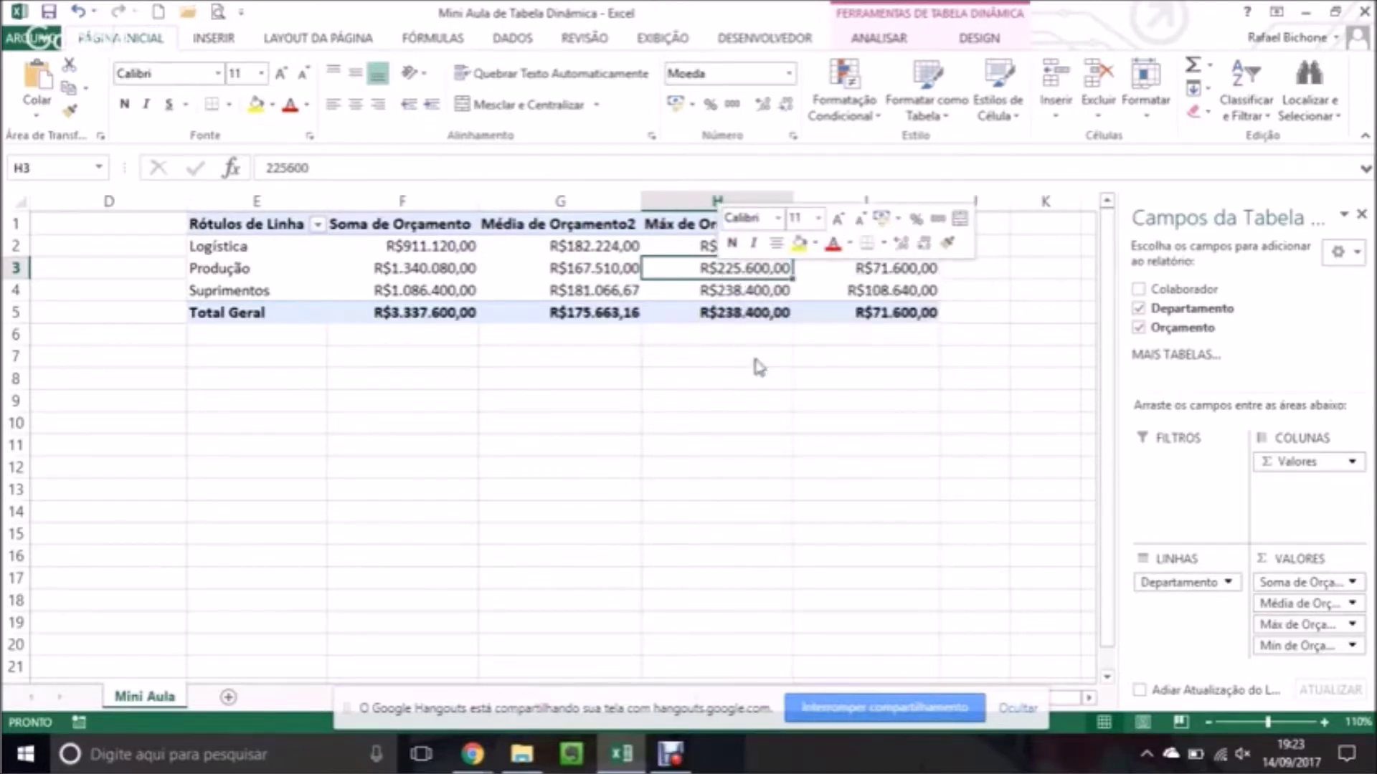
Set the Orçamento value in cell C4 of the source table, a Produção row, to 271600.
{"action": "left_click", "coordinate": [449, 486]}
{"action": "key", "text": "Left"}
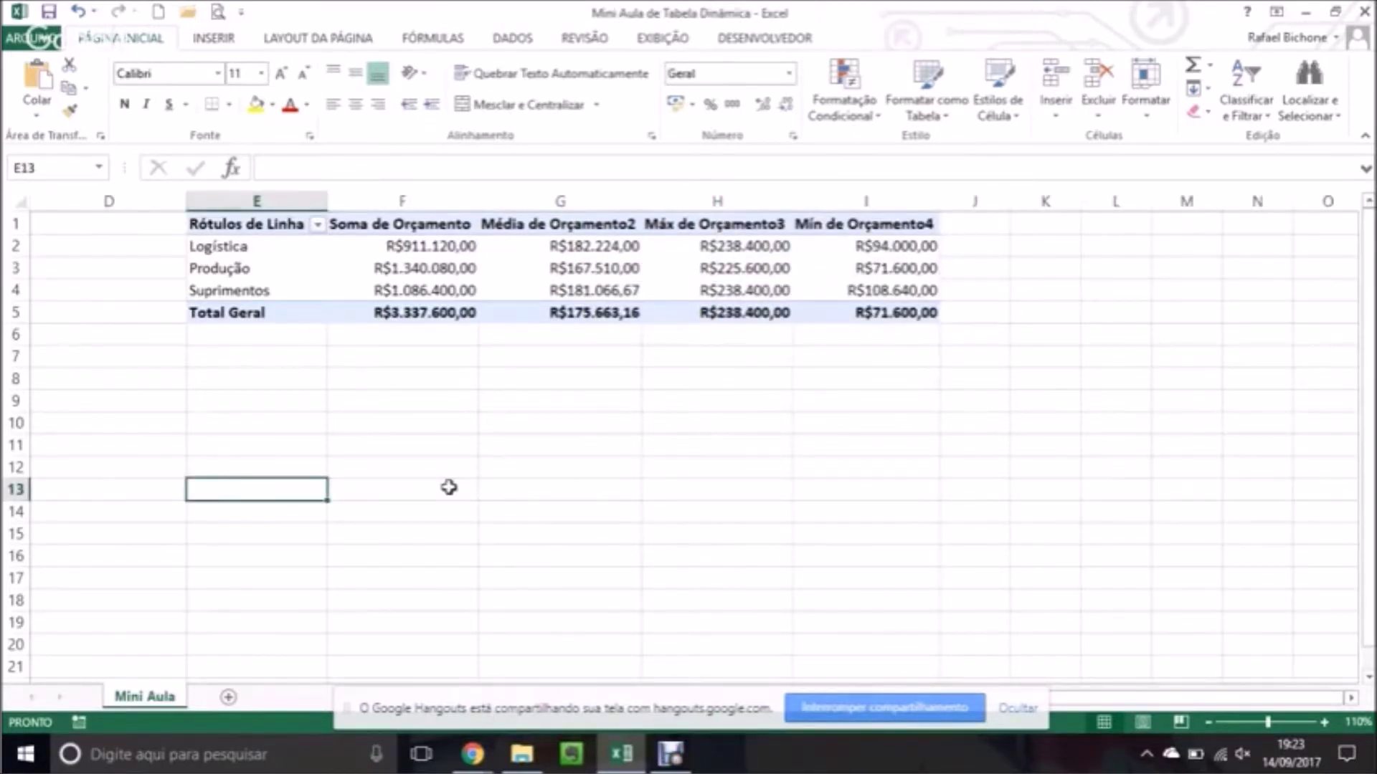
{"action": "key", "text": "Left"}
{"action": "key", "text": "Left"}
{"action": "key", "text": "Left"}
{"action": "key", "text": "Left"}
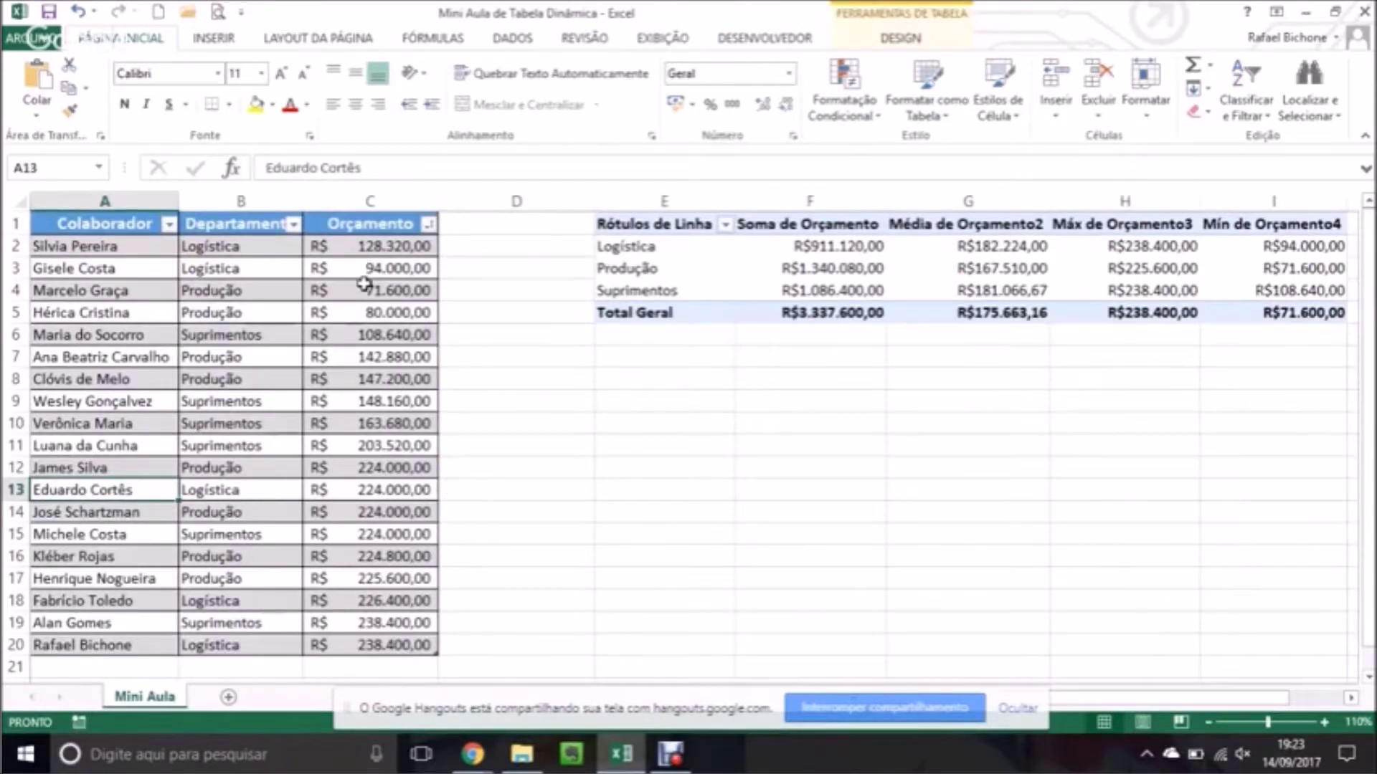
{"action": "double_click", "coordinate": [364, 287]}
{"action": "type", "text": "2"}
{"action": "key", "text": "Return"}
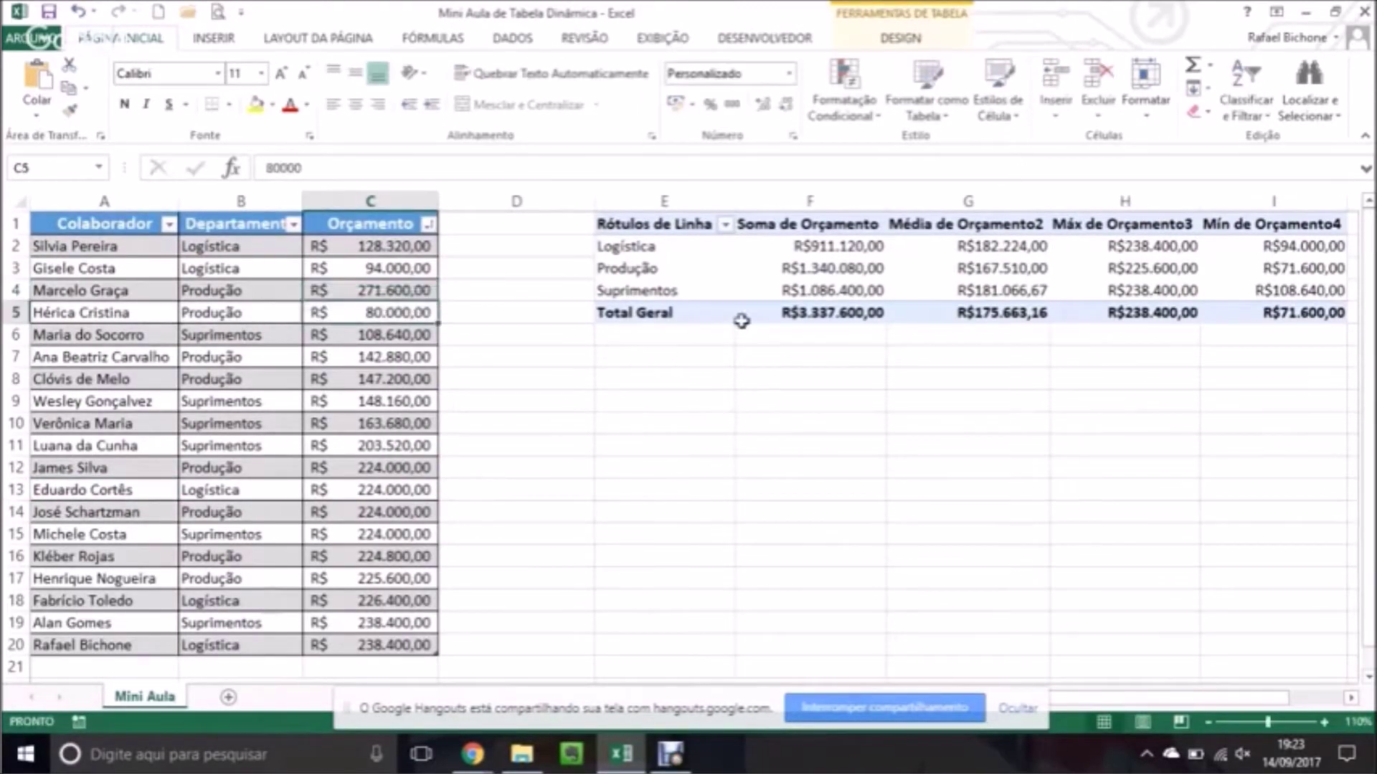
Refresh the pivot table to bring in the changed Produção budget.
{"action": "left_click", "coordinate": [806, 268]}
{"action": "right_click", "coordinate": [820, 270]}
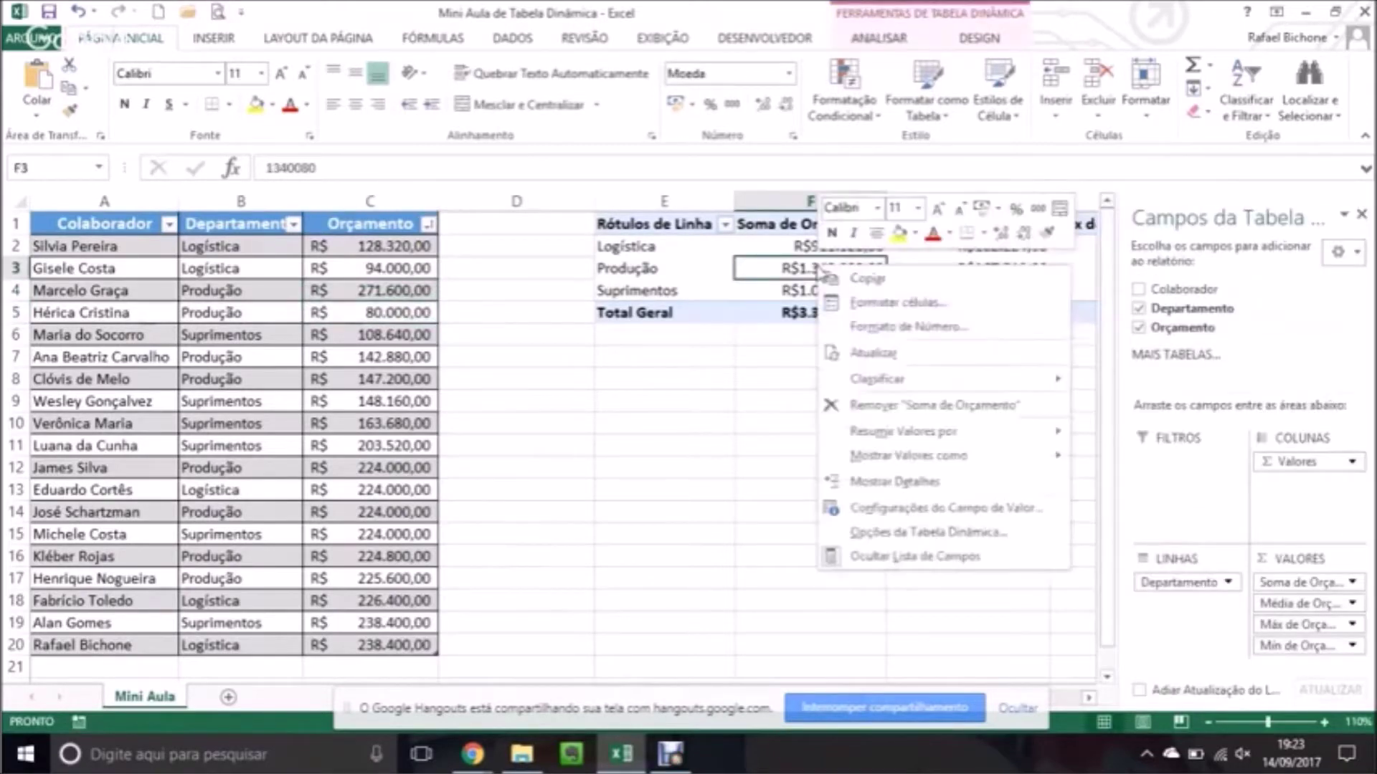
{"action": "left_click", "coordinate": [872, 352]}
{"action": "scroll", "coordinate": [1083, 699], "scroll_direction": "right", "scroll_amount": 3}
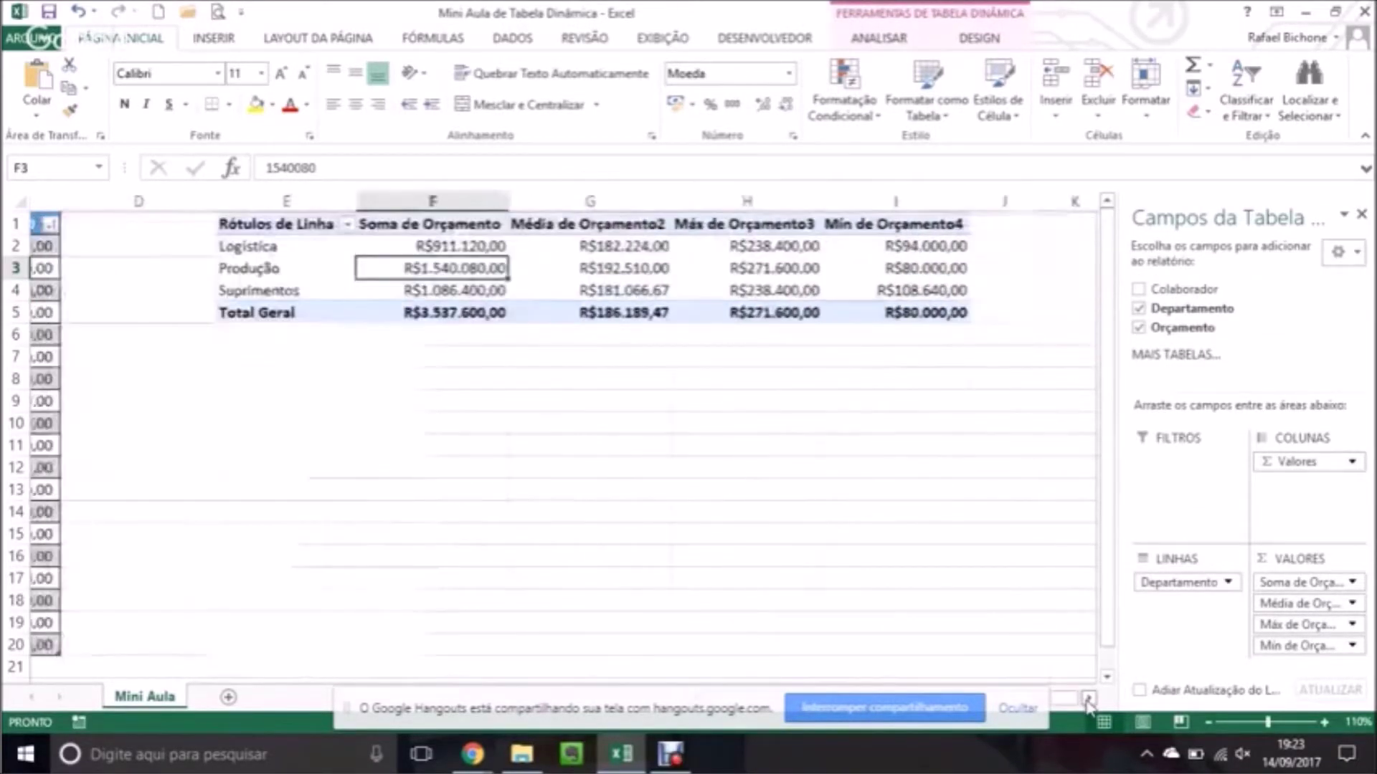
{"action": "left_click", "coordinate": [625, 468]}
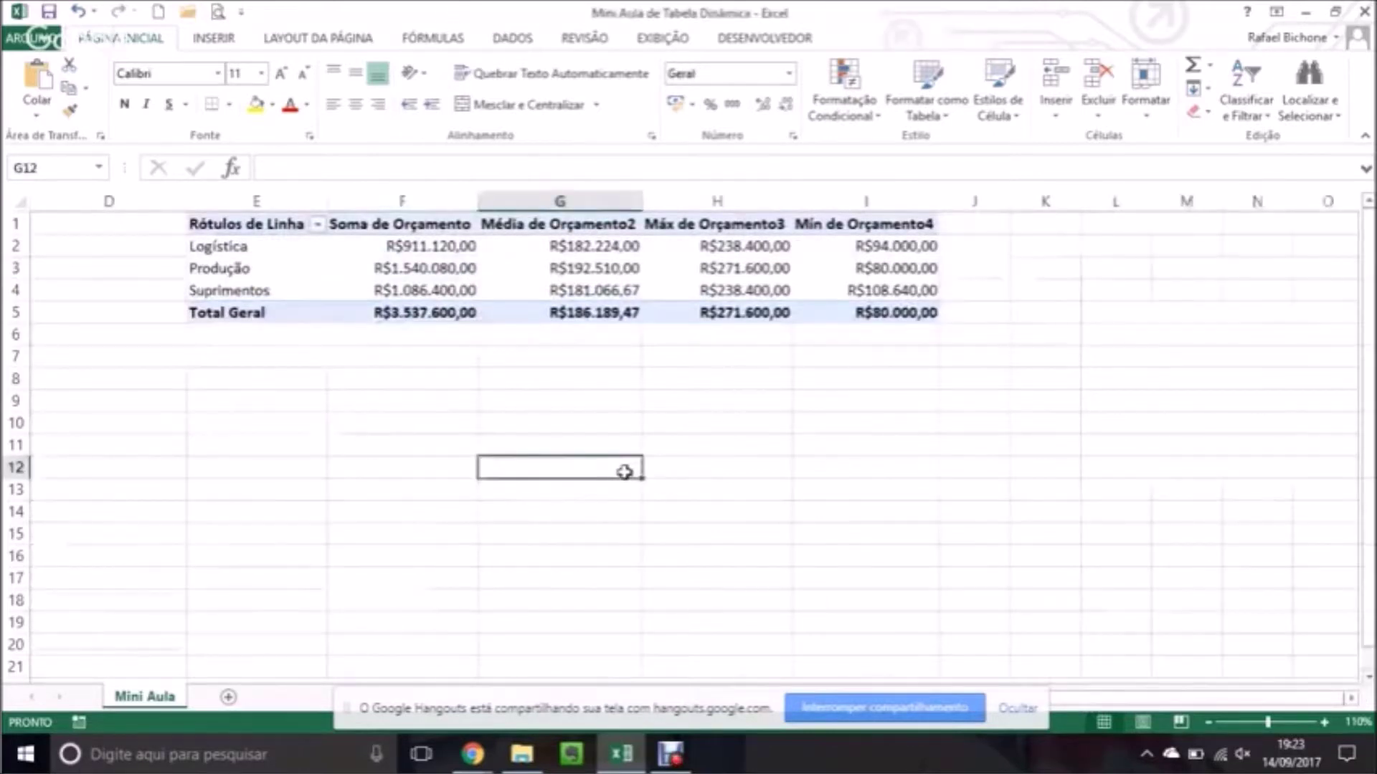
Rename the pivot table as TabMiniAula.
{"action": "left_click", "coordinate": [609, 267]}
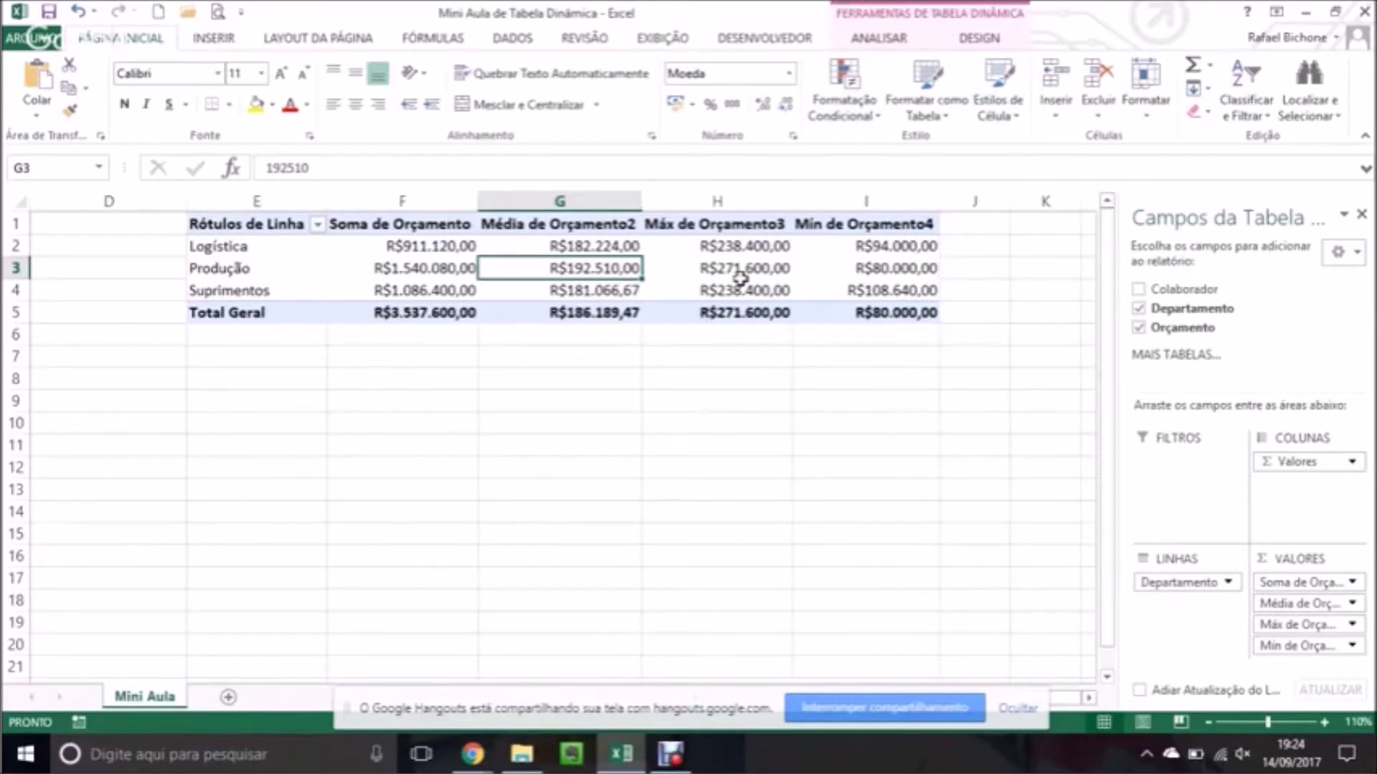
{"action": "left_click", "coordinate": [719, 387]}
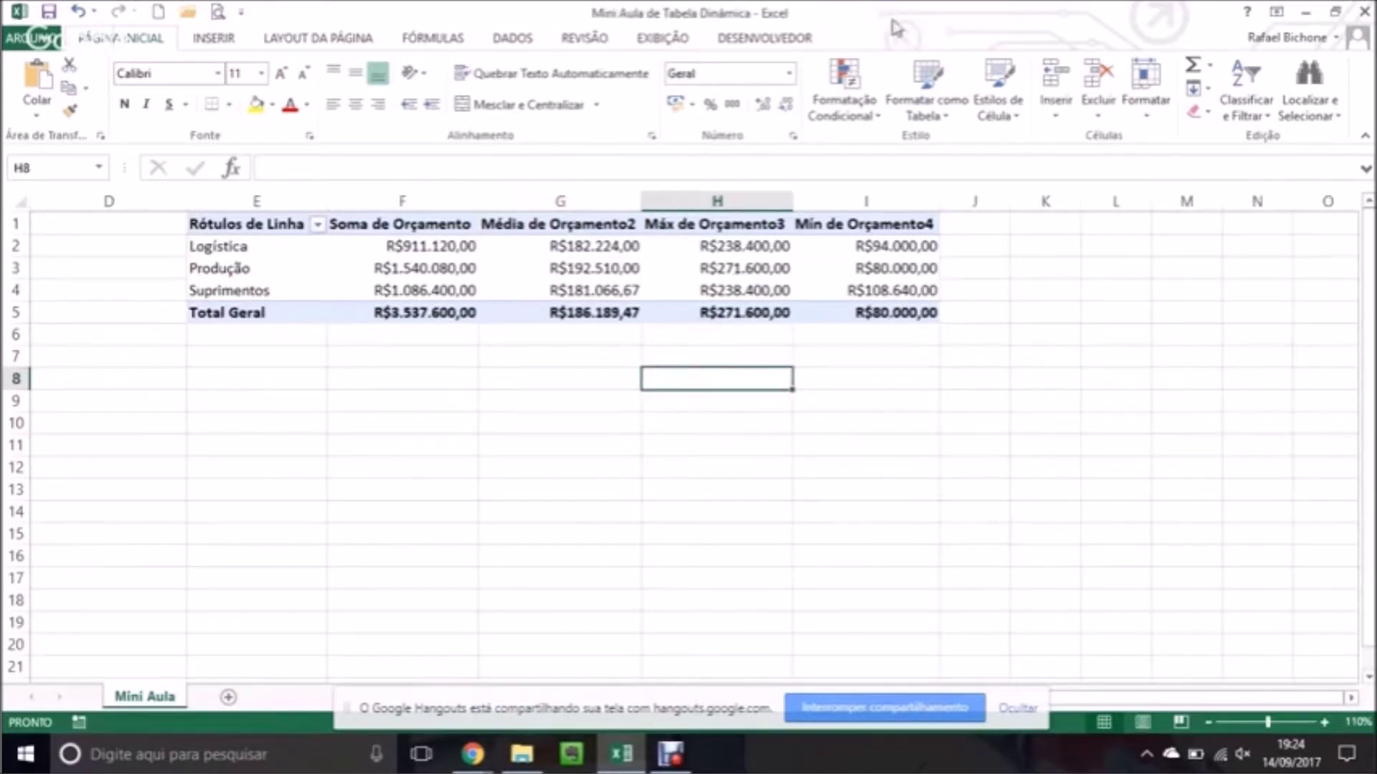
{"action": "left_click", "coordinate": [716, 267]}
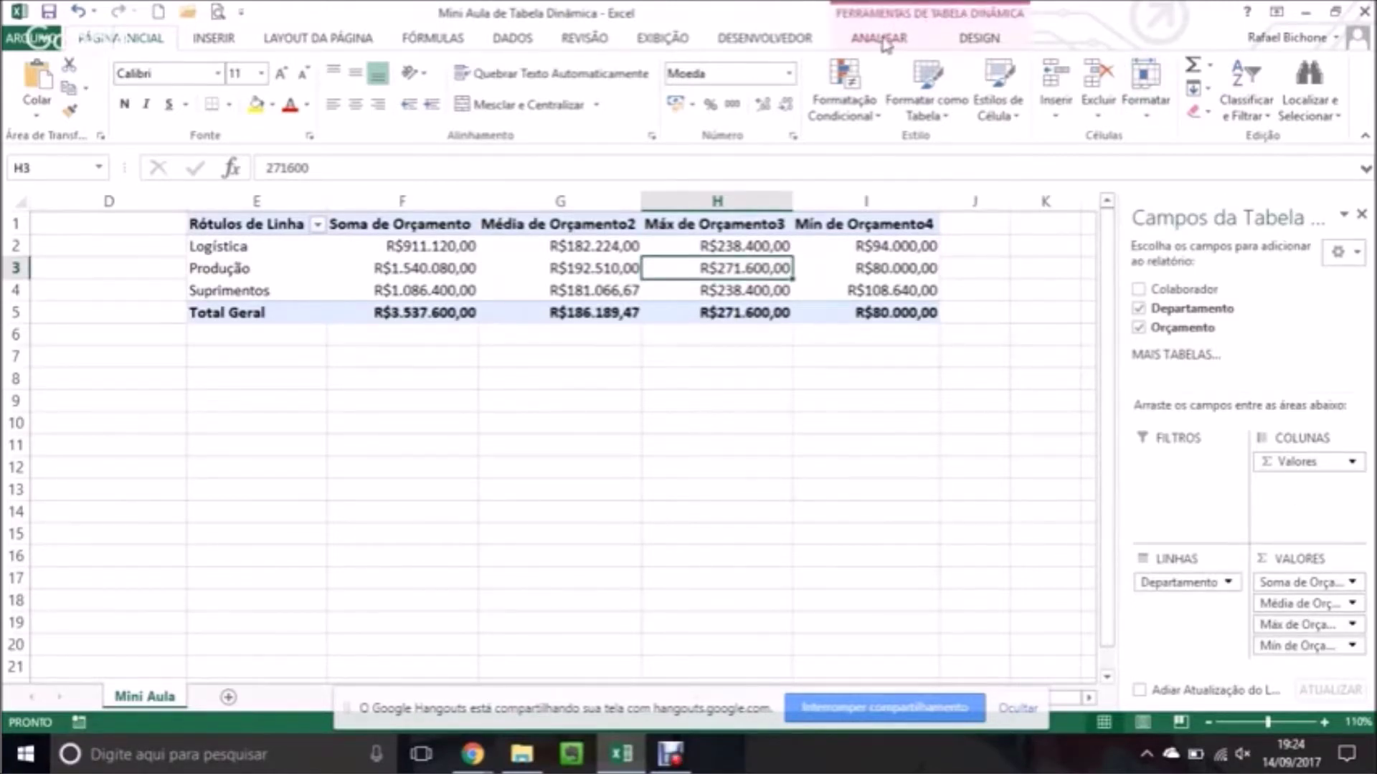
{"action": "left_click", "coordinate": [887, 45]}
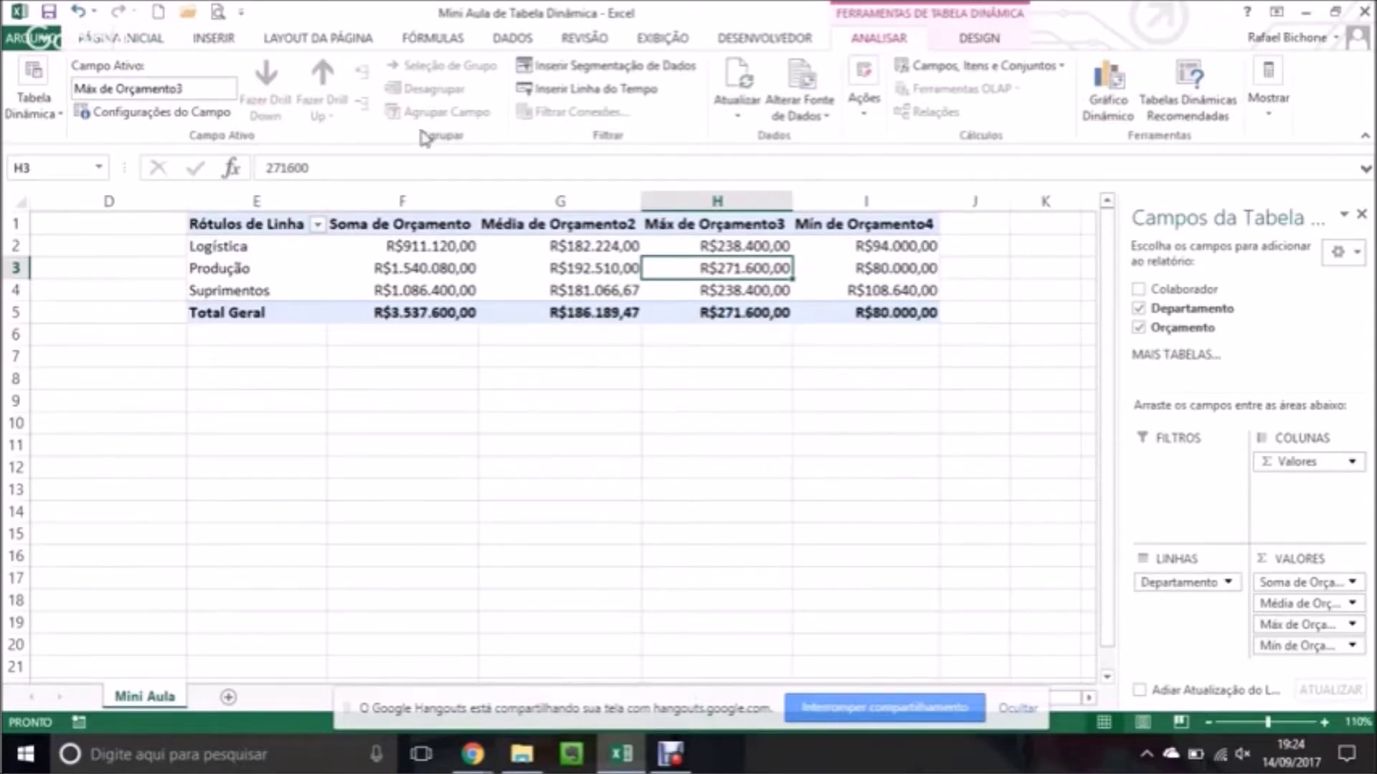
{"action": "left_click", "coordinate": [50, 118]}
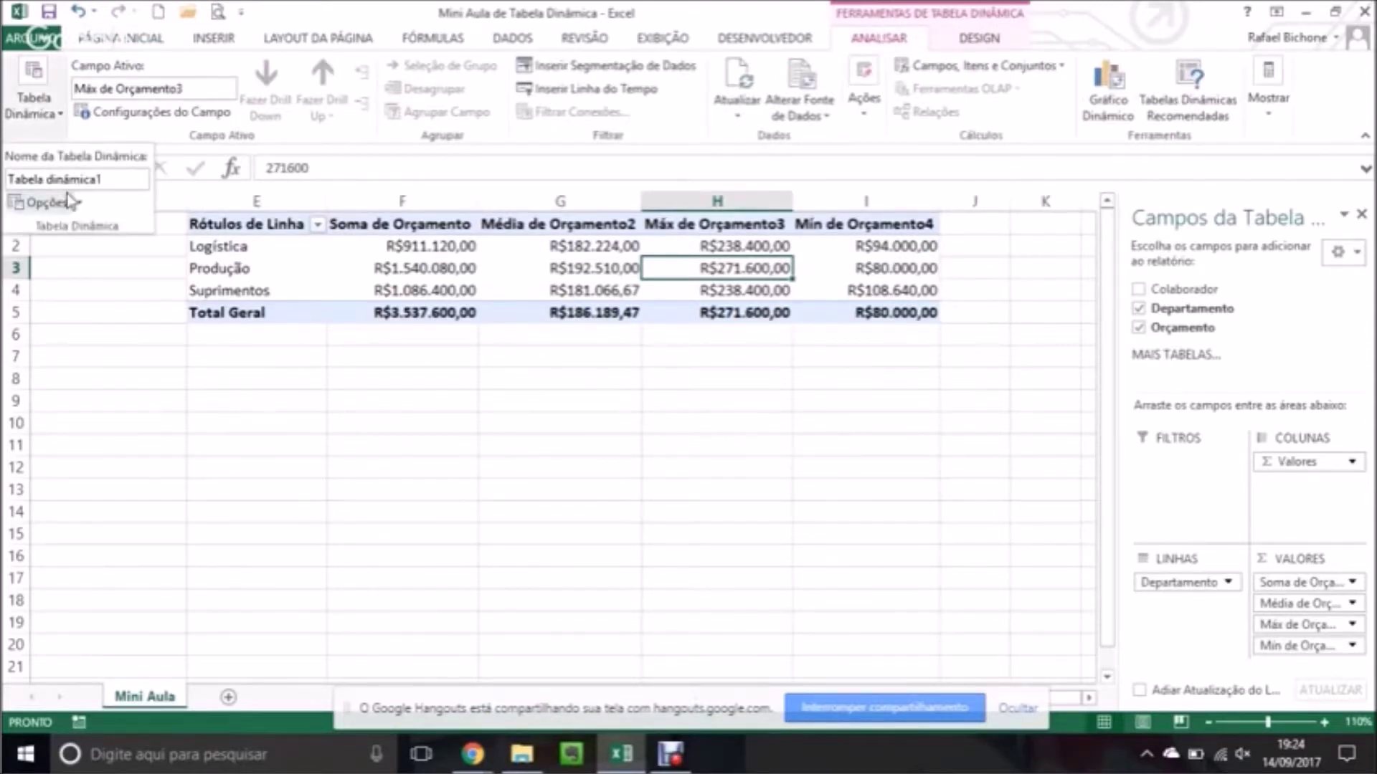
{"action": "left_click", "coordinate": [113, 180]}
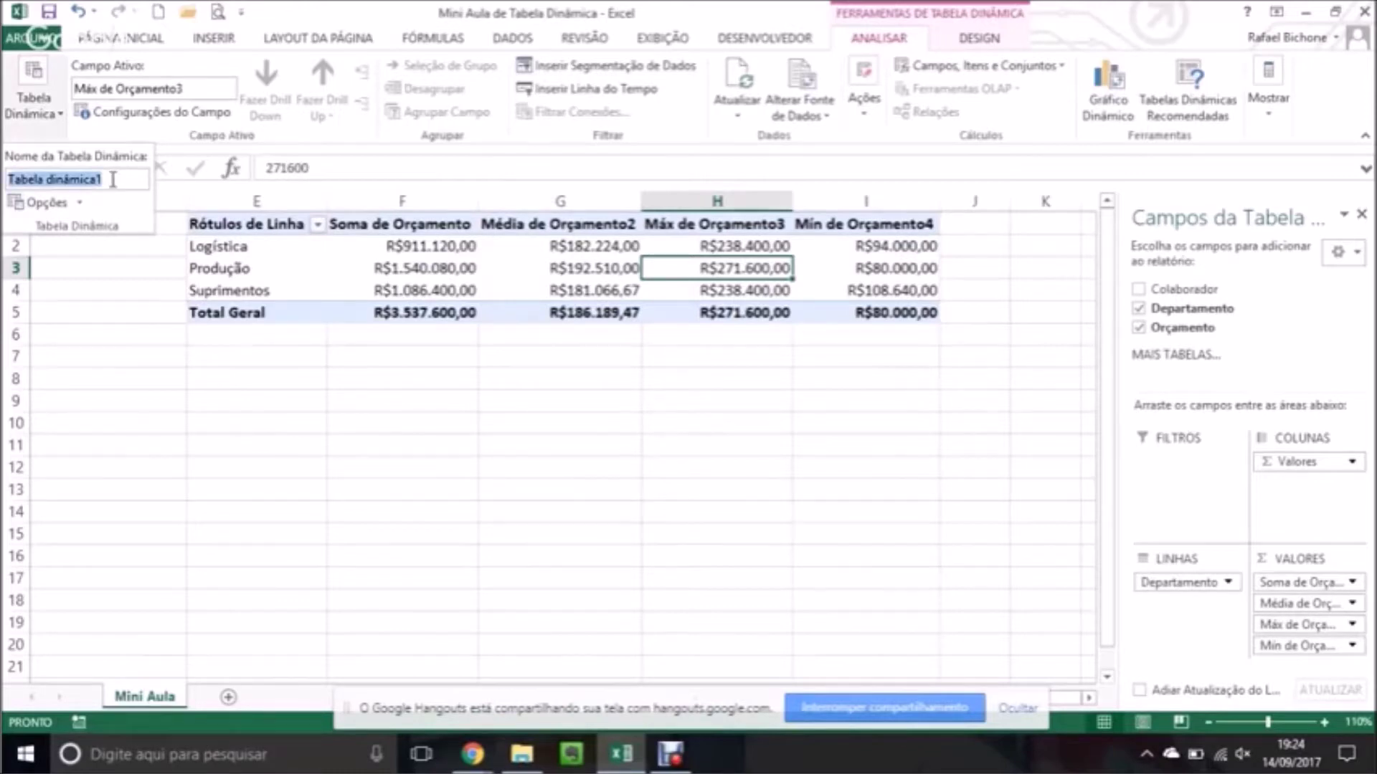
{"action": "type", "text": "TabMiniAula"}
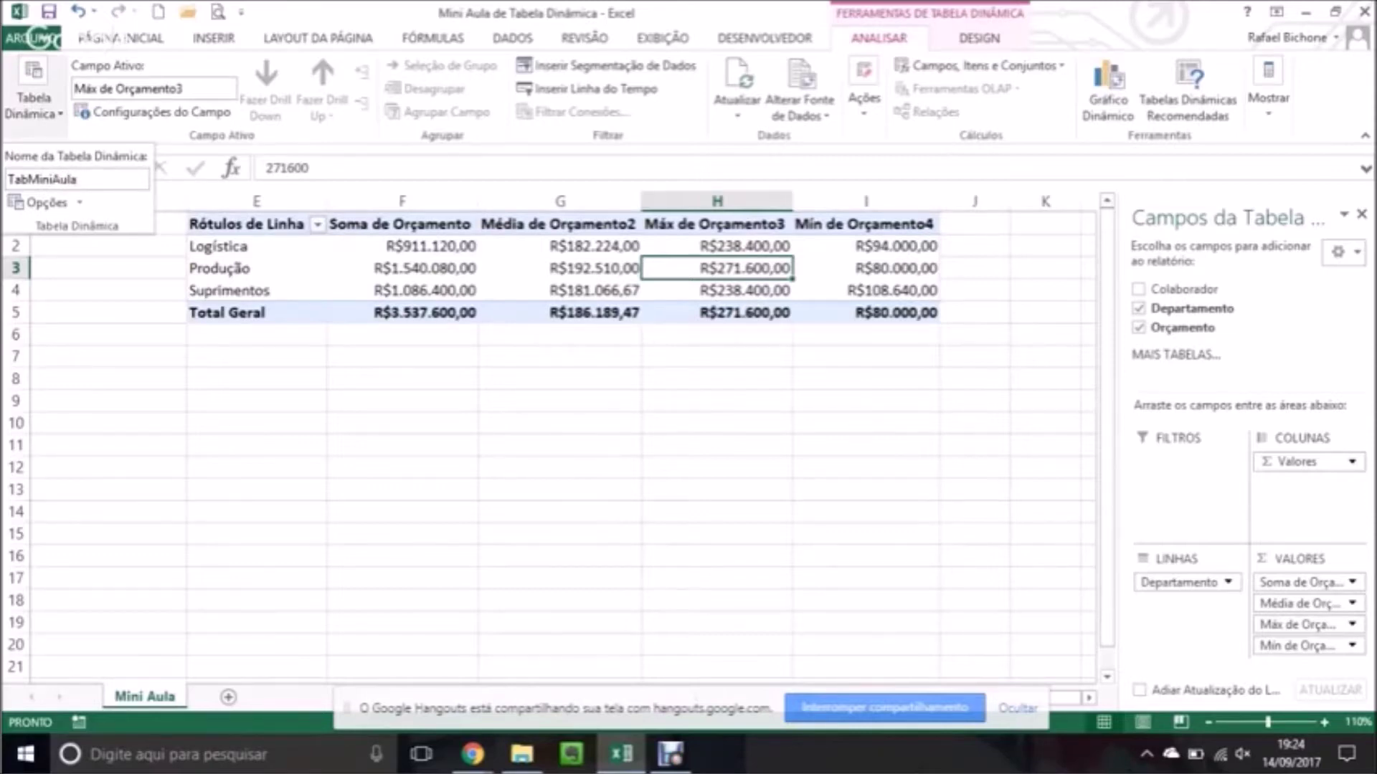
{"action": "key", "text": "Return"}
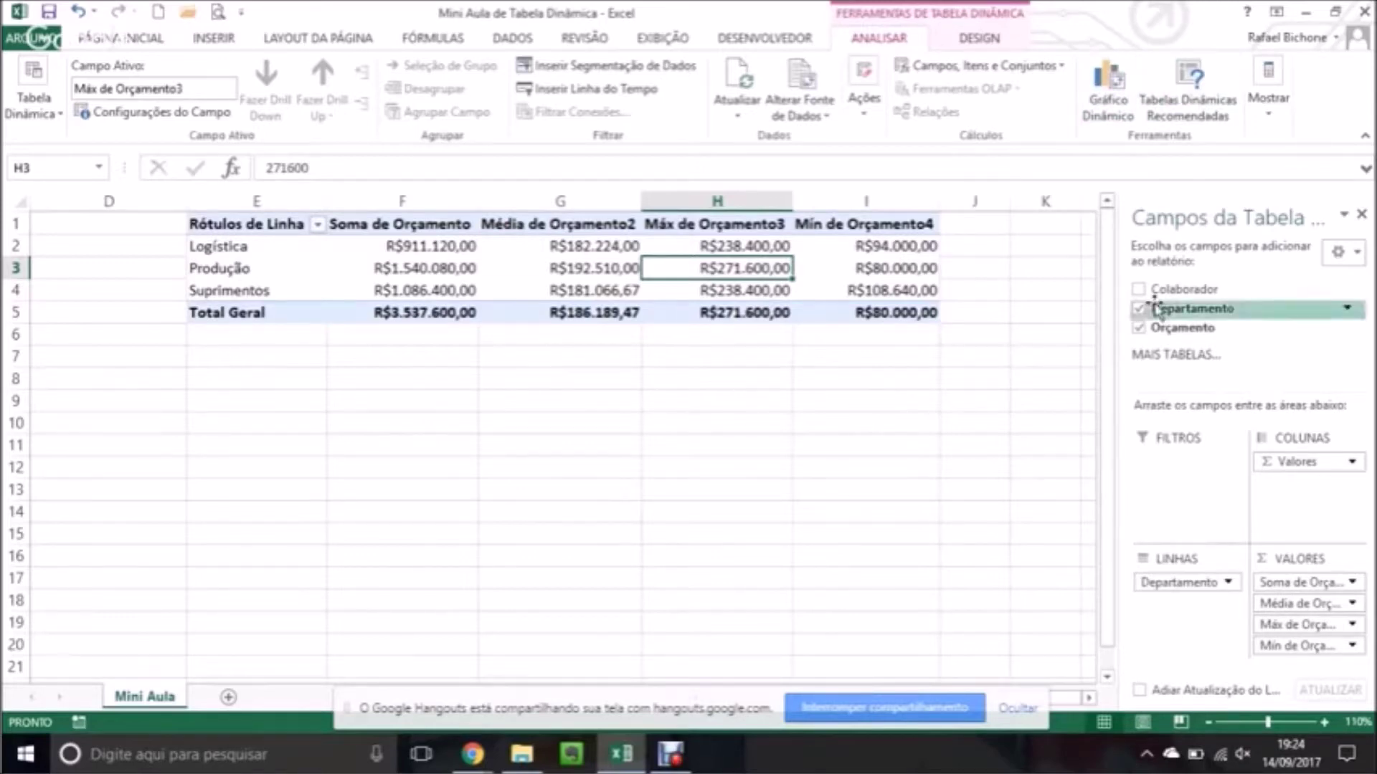
Hide the pivot table's field list and show it again.
{"action": "left_click", "coordinate": [1271, 115]}
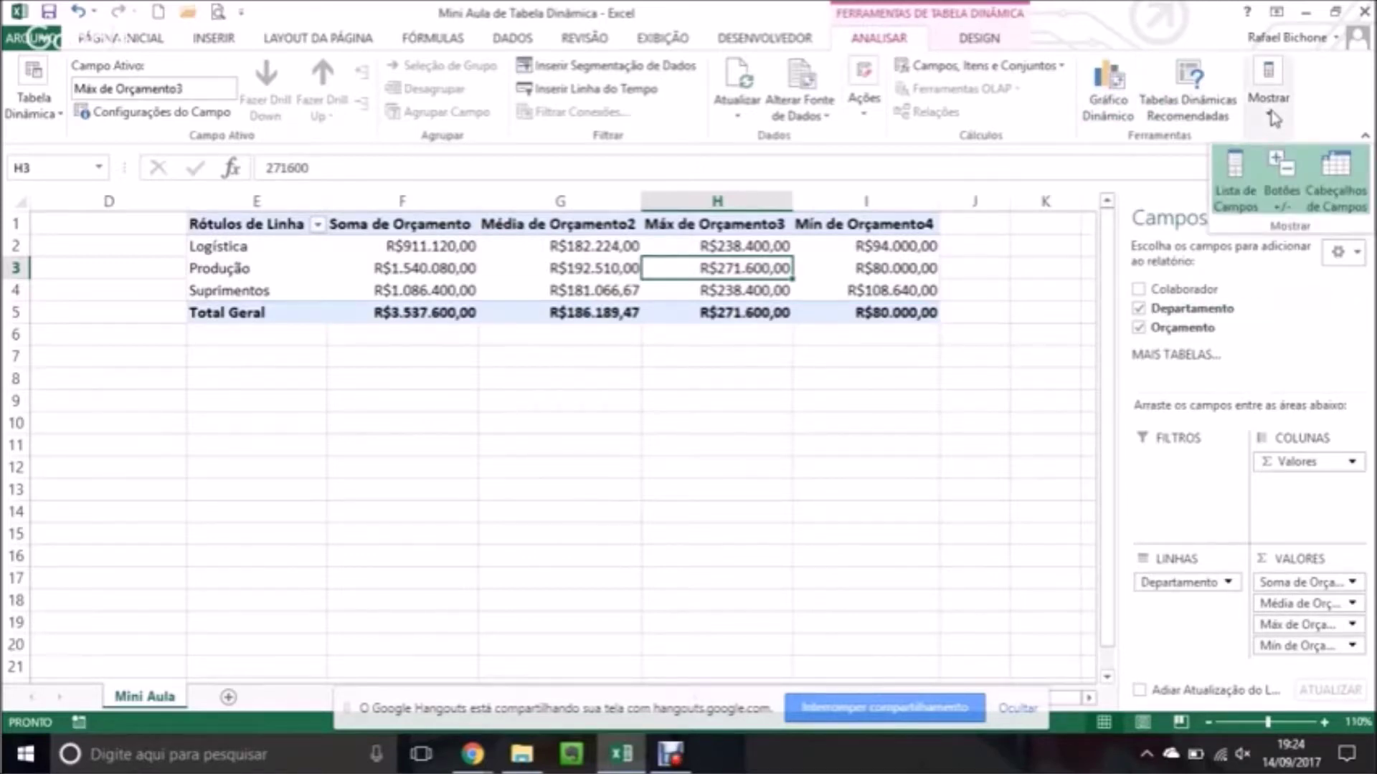
{"action": "left_click", "coordinate": [1242, 175]}
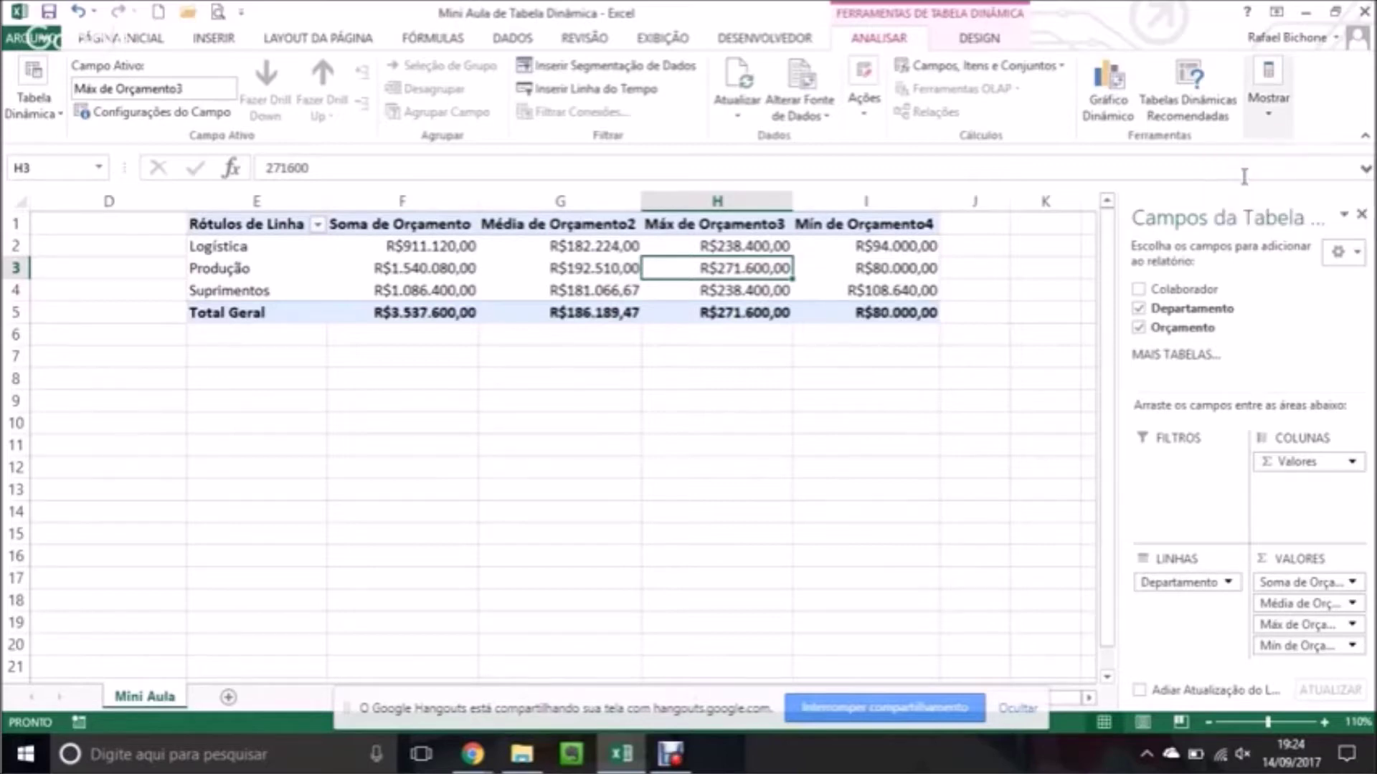
{"action": "left_click", "coordinate": [905, 265]}
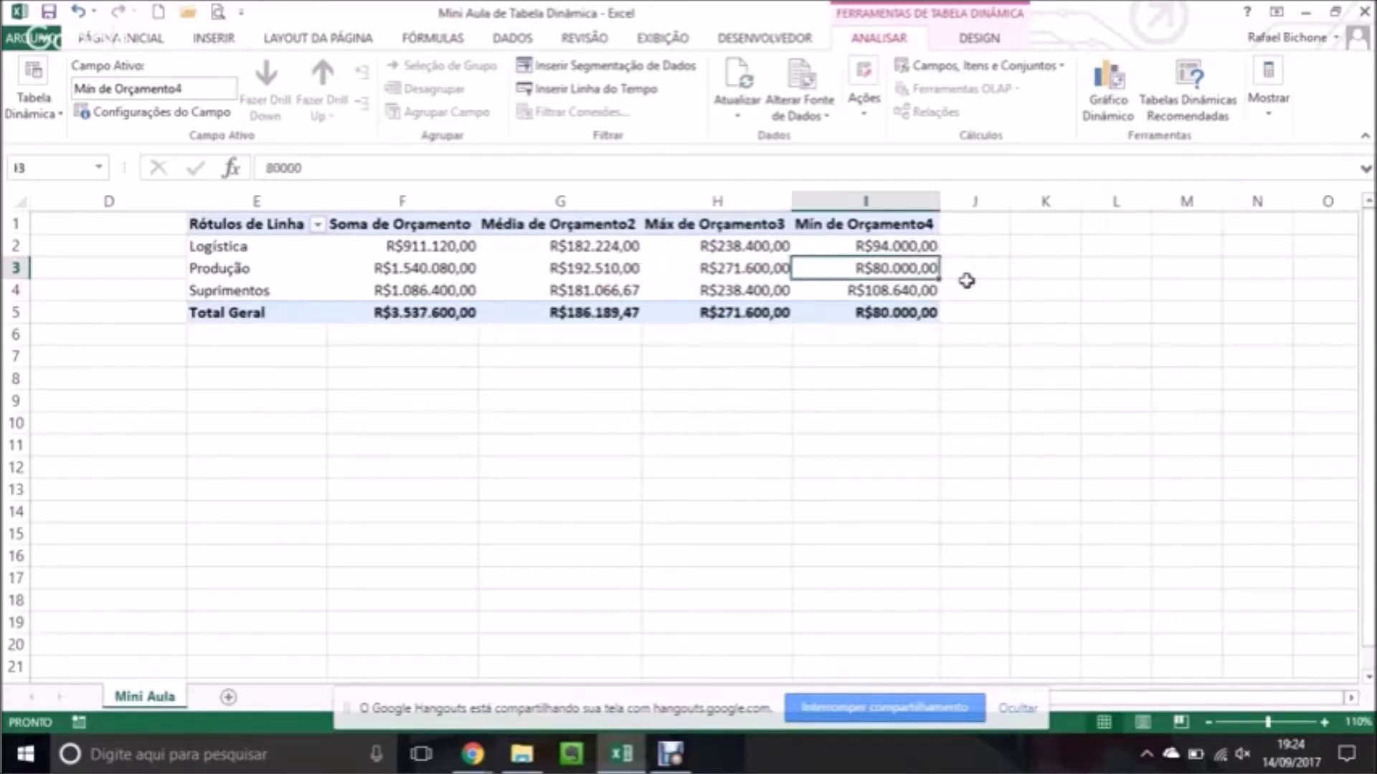
{"action": "left_click", "coordinate": [855, 443]}
{"action": "left_click", "coordinate": [865, 268]}
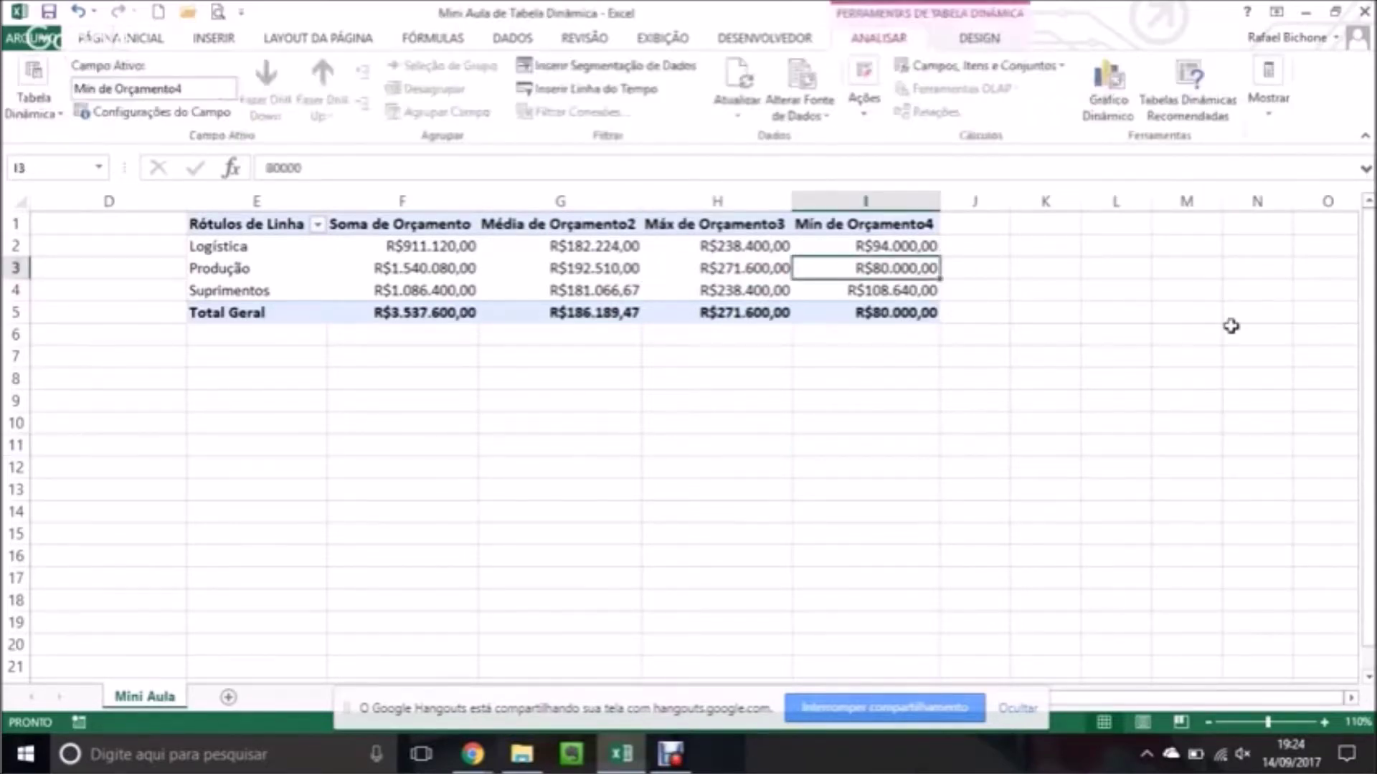
{"action": "left_click", "coordinate": [1268, 118]}
{"action": "left_click", "coordinate": [1243, 179]}
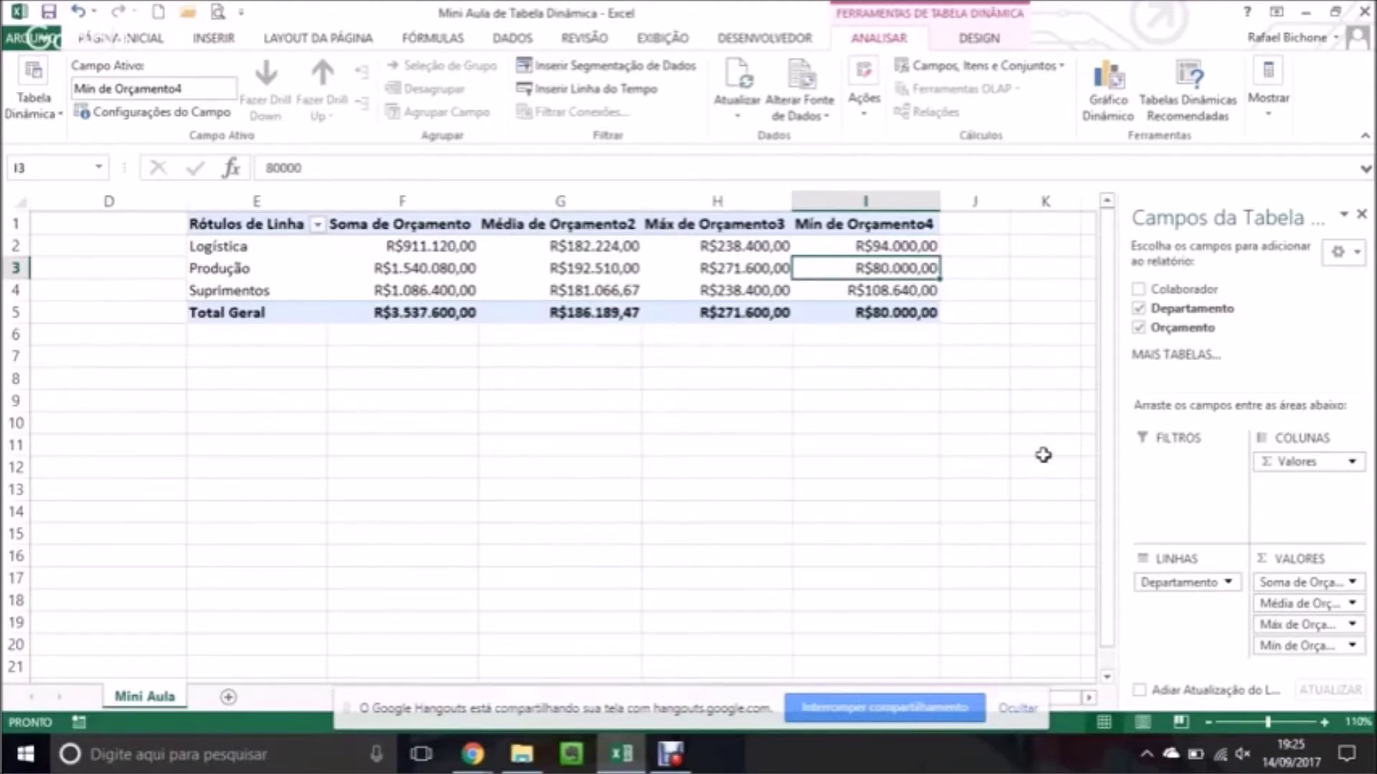
Apply the fourth style in the first row of the Média group, a gray one, to the pivot table.
{"action": "left_click", "coordinate": [979, 38]}
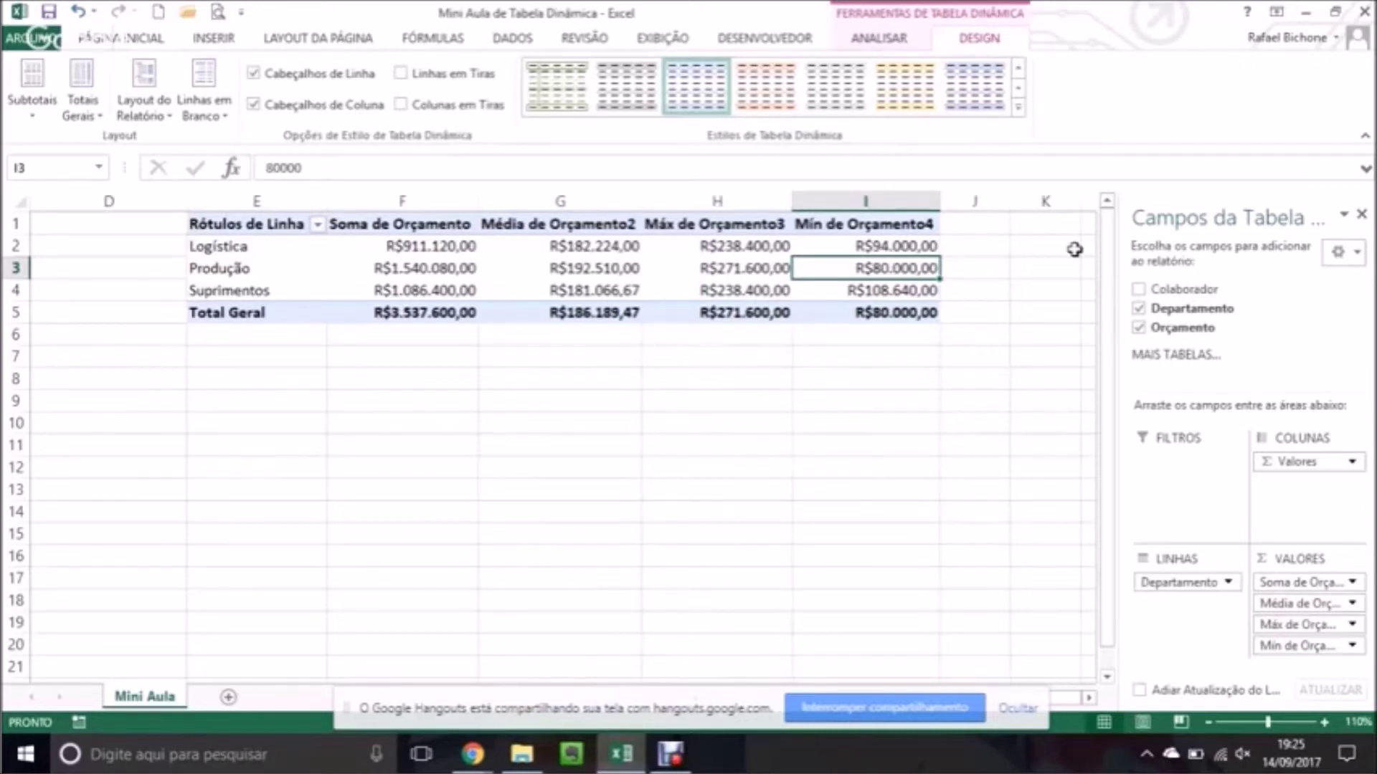
{"action": "left_click", "coordinate": [1018, 107]}
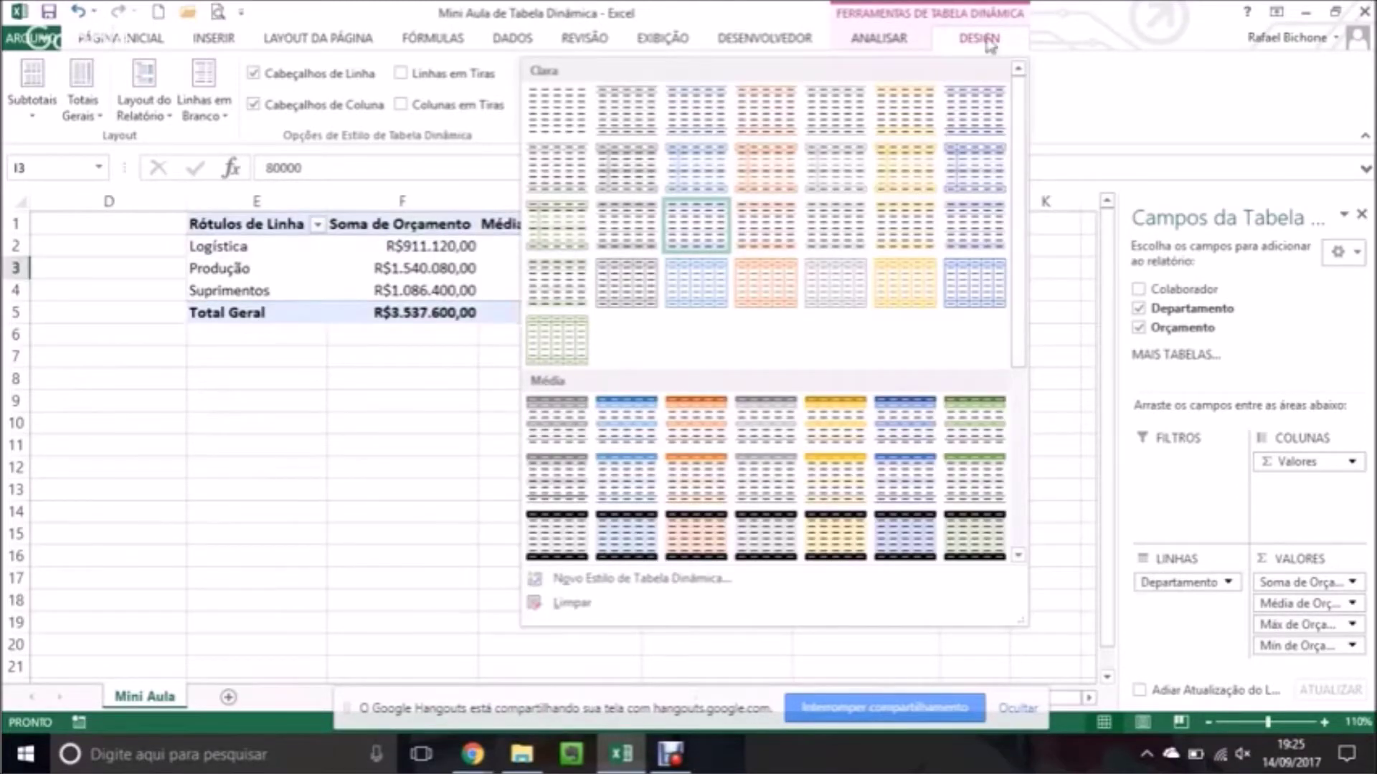
{"action": "left_click", "coordinate": [1081, 86]}
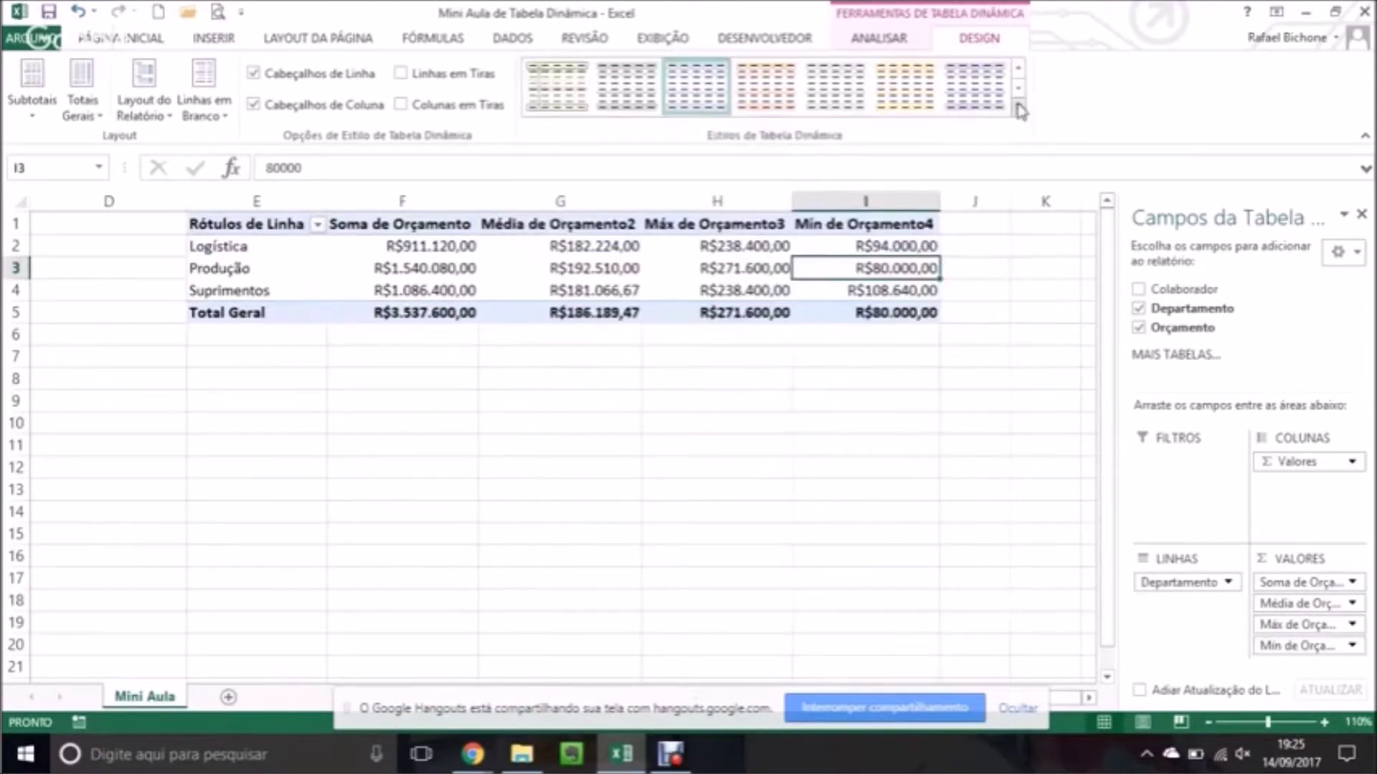
{"action": "left_click", "coordinate": [1022, 112]}
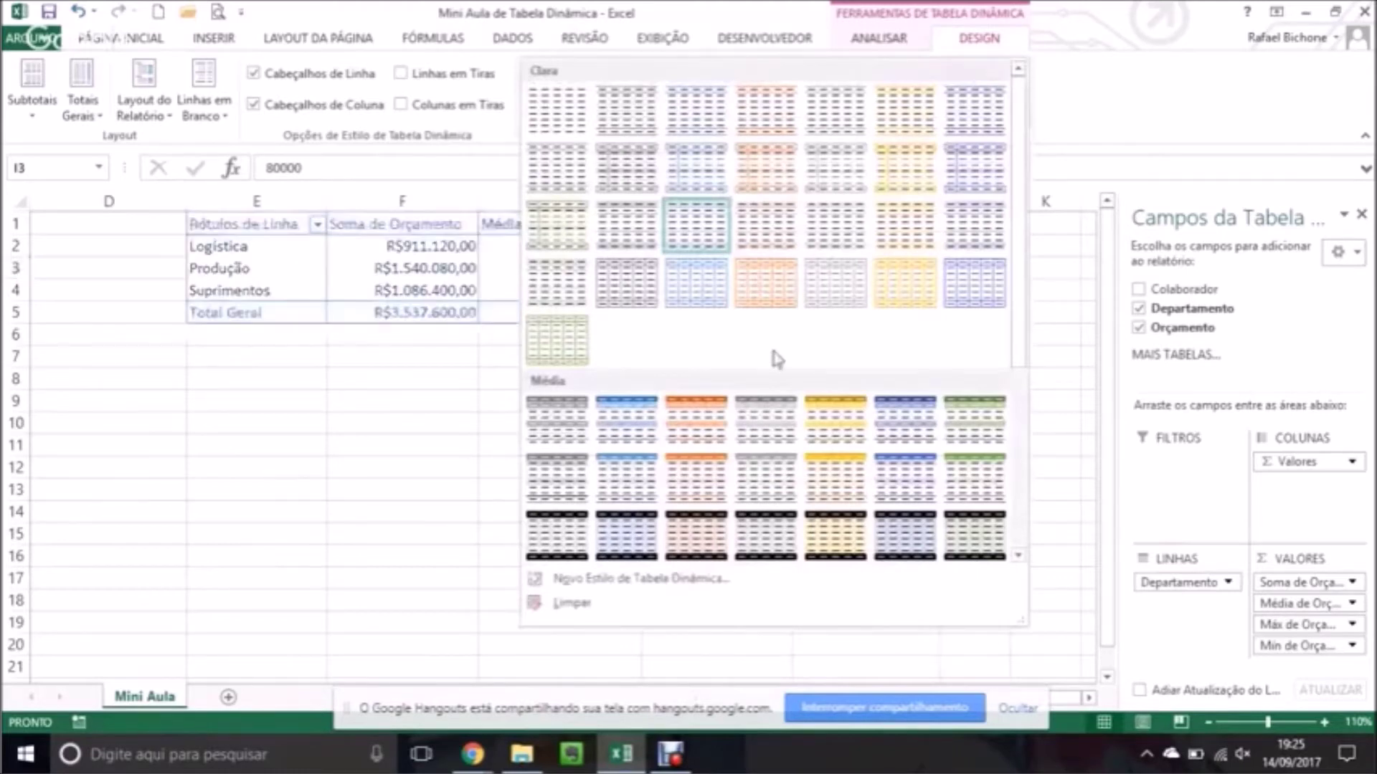
{"action": "left_click", "coordinate": [782, 432]}
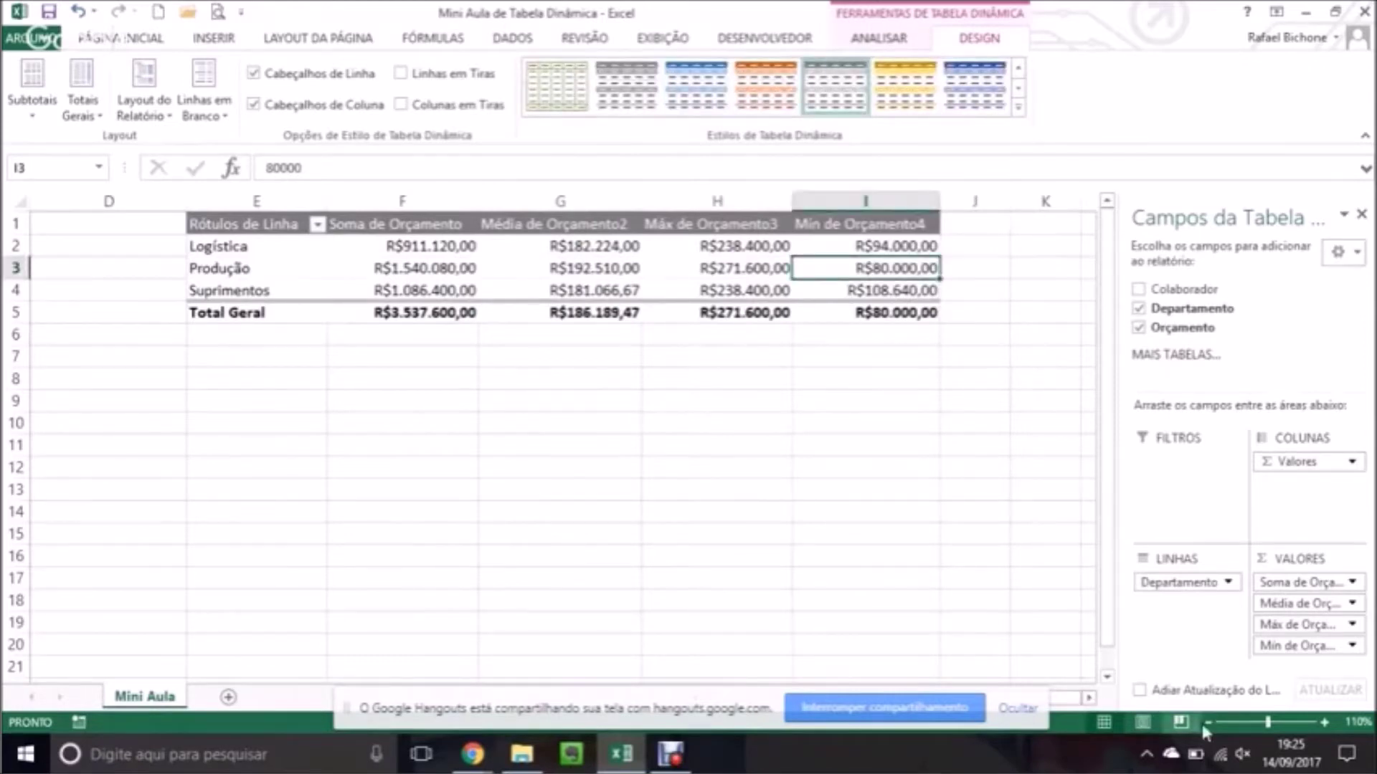
Rename the pivot table headers Soma de Orçamento and Média de Orçamento2 as Soma and Média.
{"action": "left_click", "coordinate": [1324, 723]}
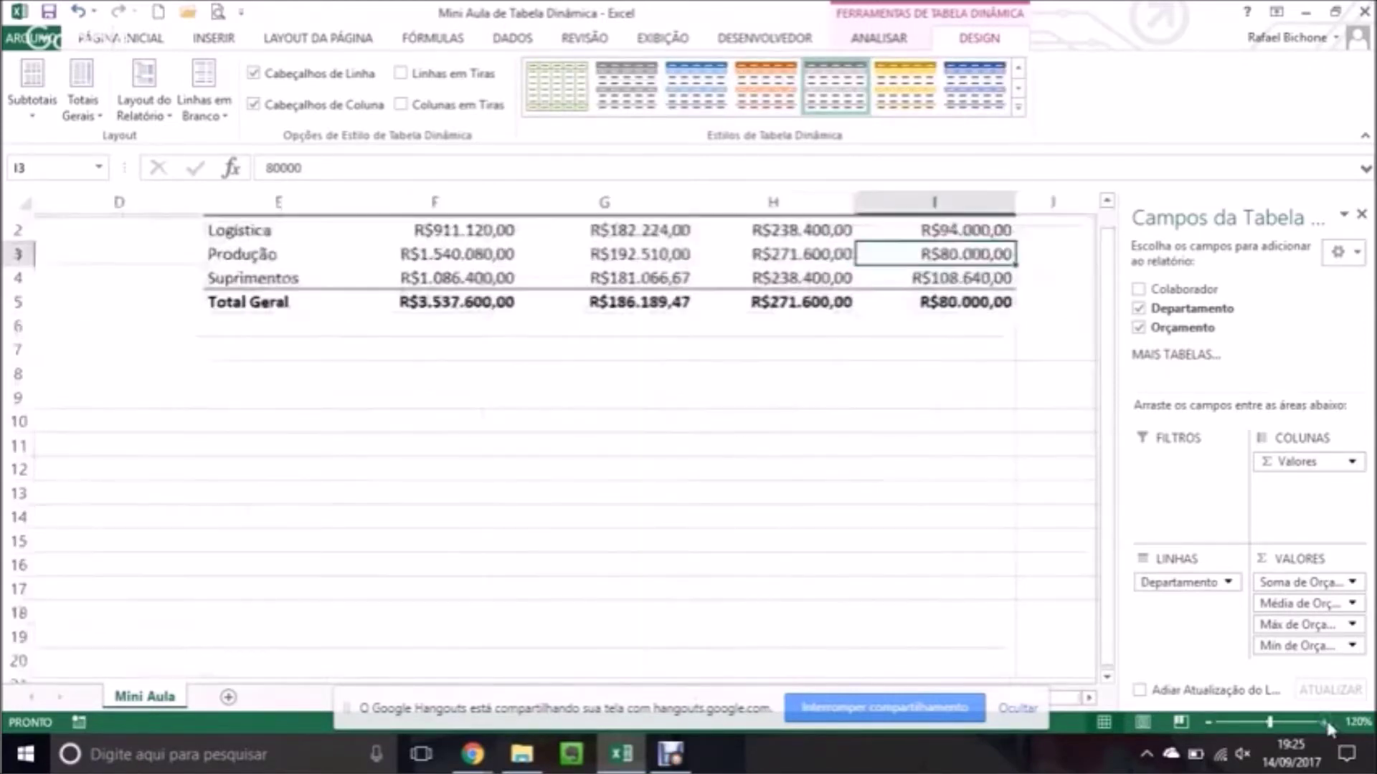
{"action": "left_click", "coordinate": [1324, 722]}
{"action": "left_click", "coordinate": [1112, 224]}
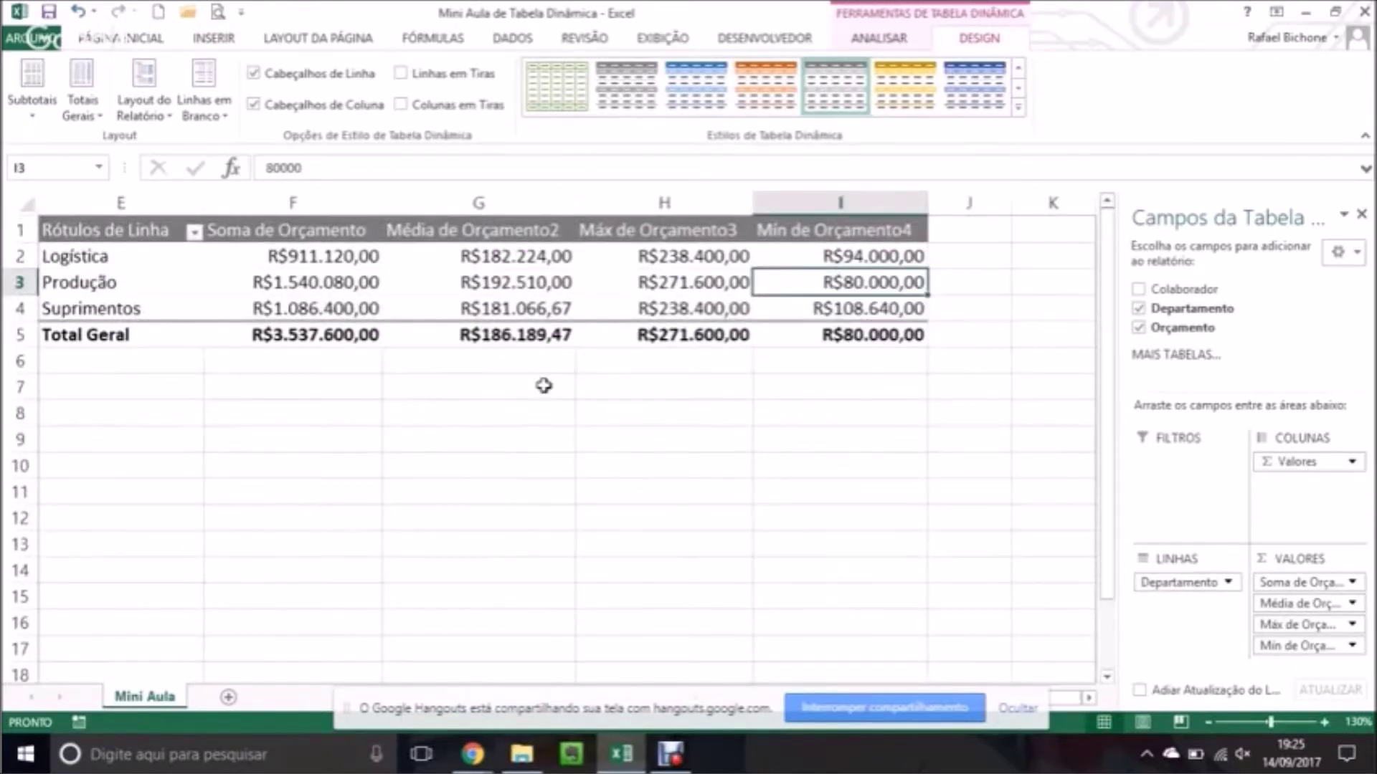
{"action": "left_click", "coordinate": [345, 219]}
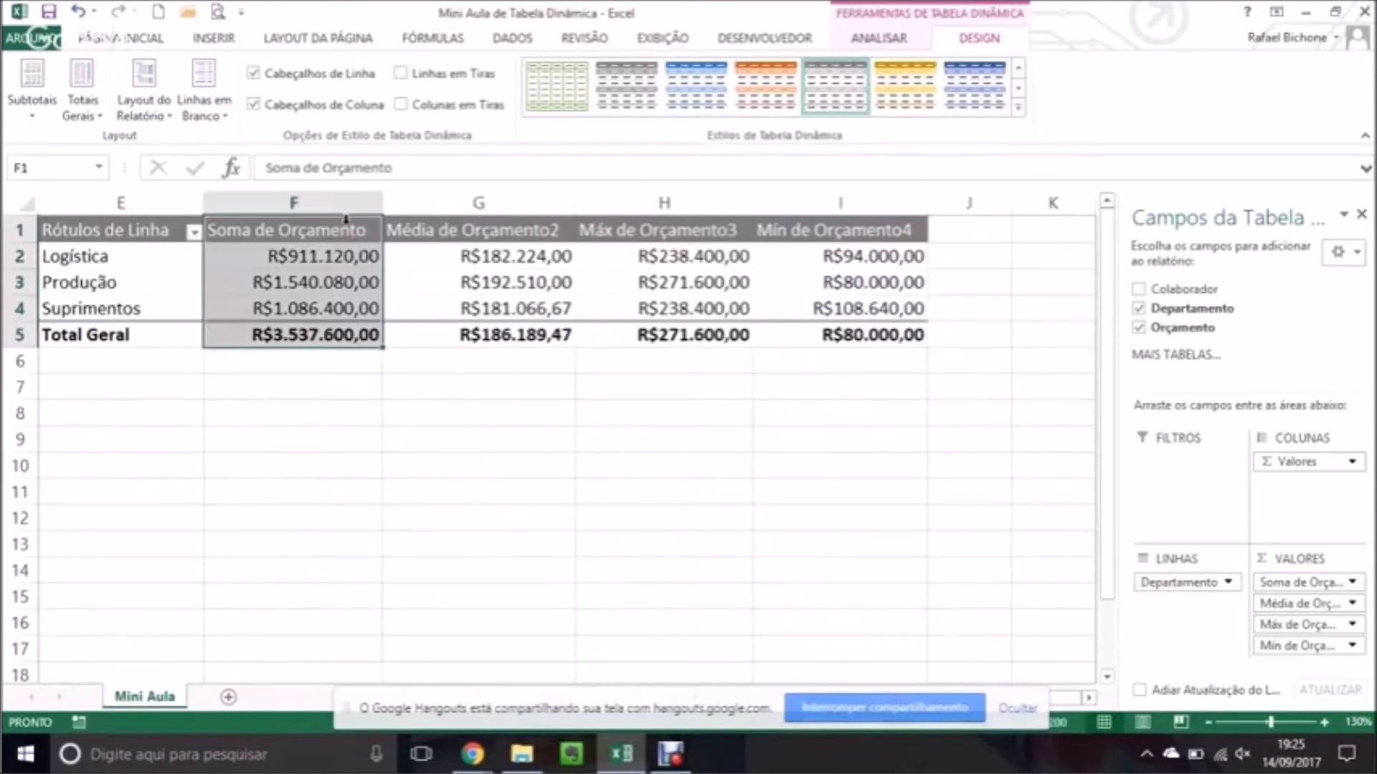
{"action": "left_click", "coordinate": [337, 230]}
{"action": "left_click", "coordinate": [466, 230]}
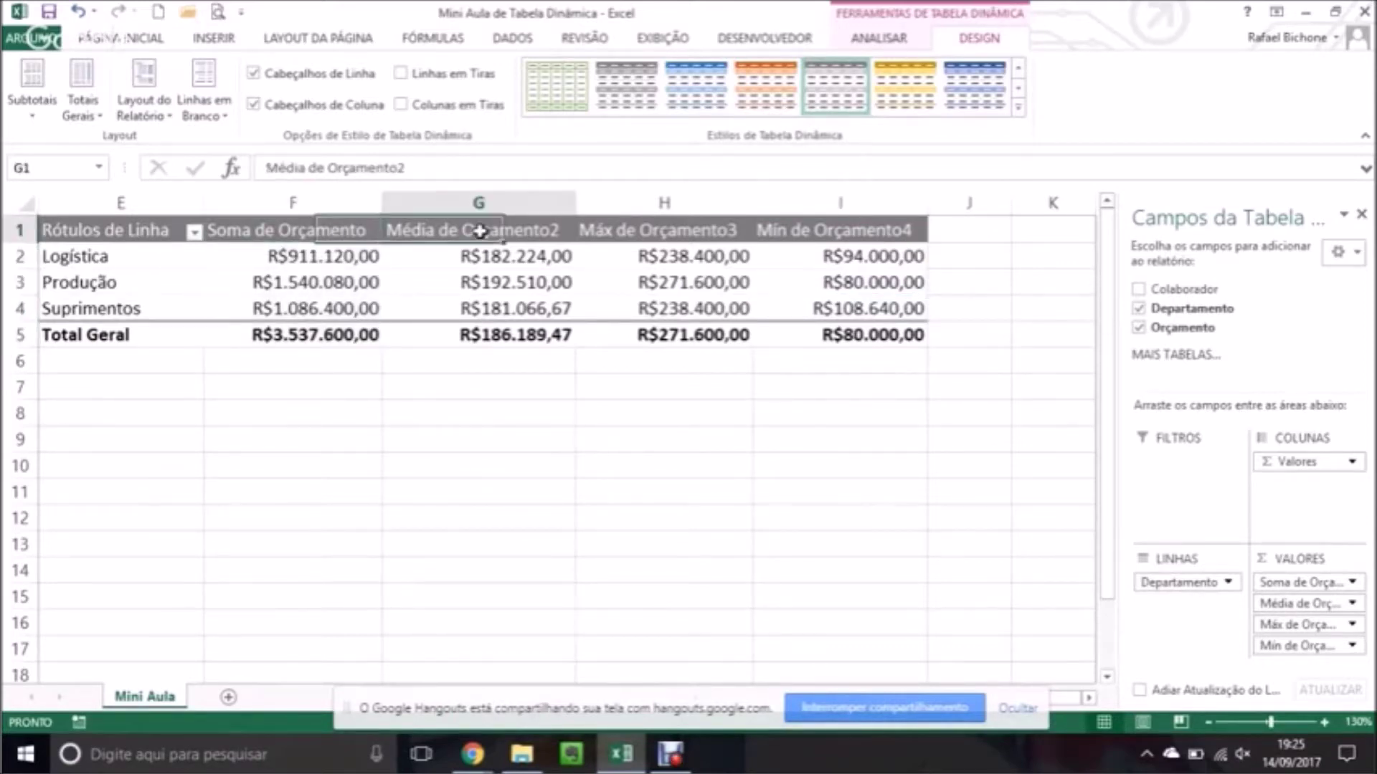
{"action": "left_click_drag", "start_coordinate": [476, 230], "coordinate": [501, 255]}
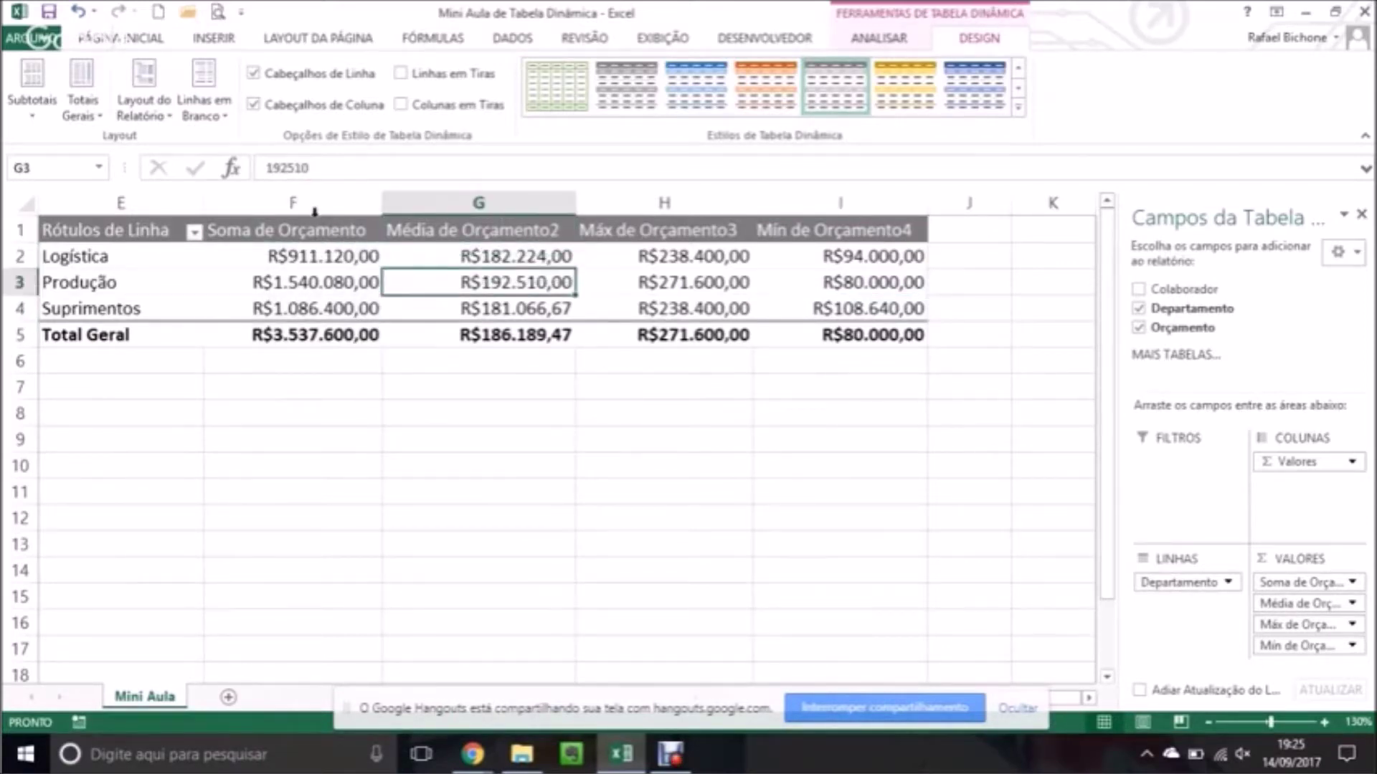
{"action": "left_click", "coordinate": [310, 234]}
{"action": "type", "text": "Soma"}
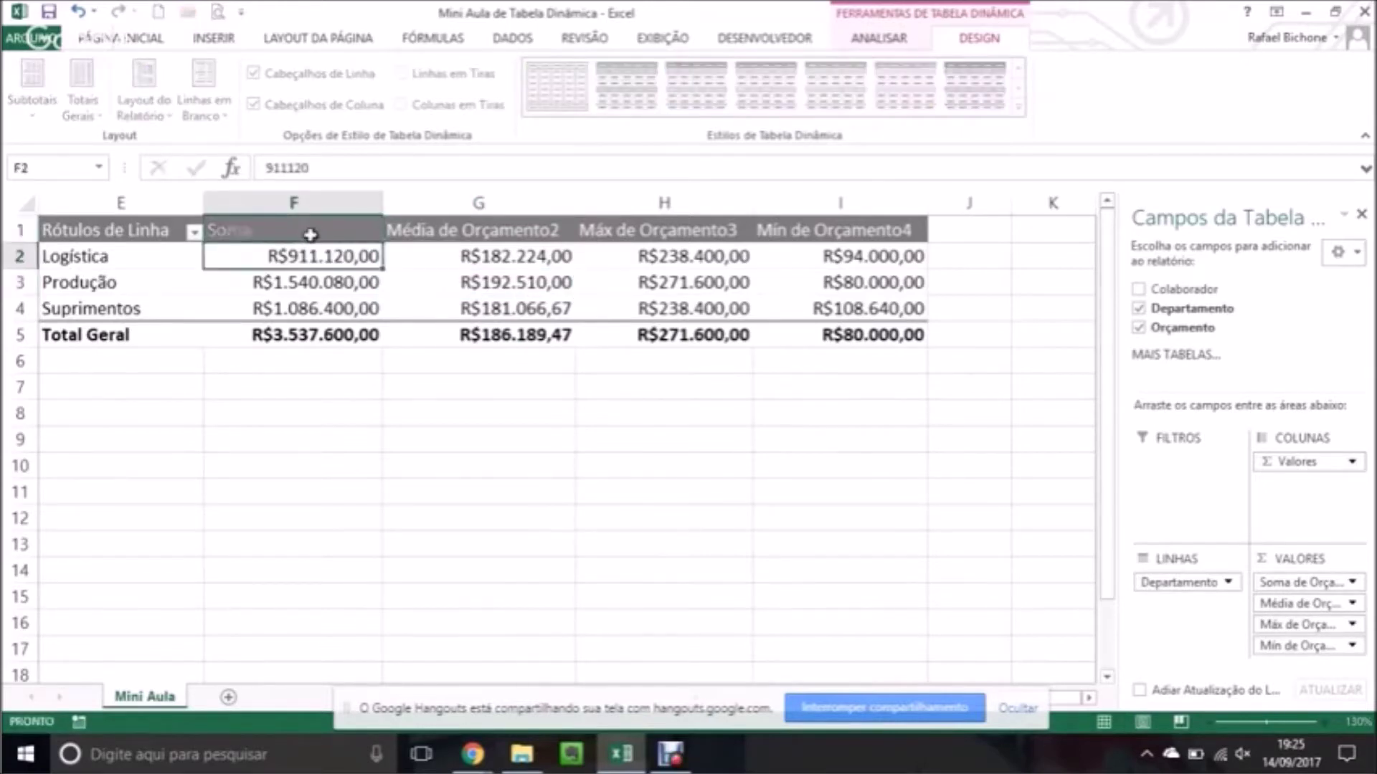
{"action": "key", "text": "Tab"}
{"action": "type", "text": "Média"}
{"action": "key", "text": "Tab"}
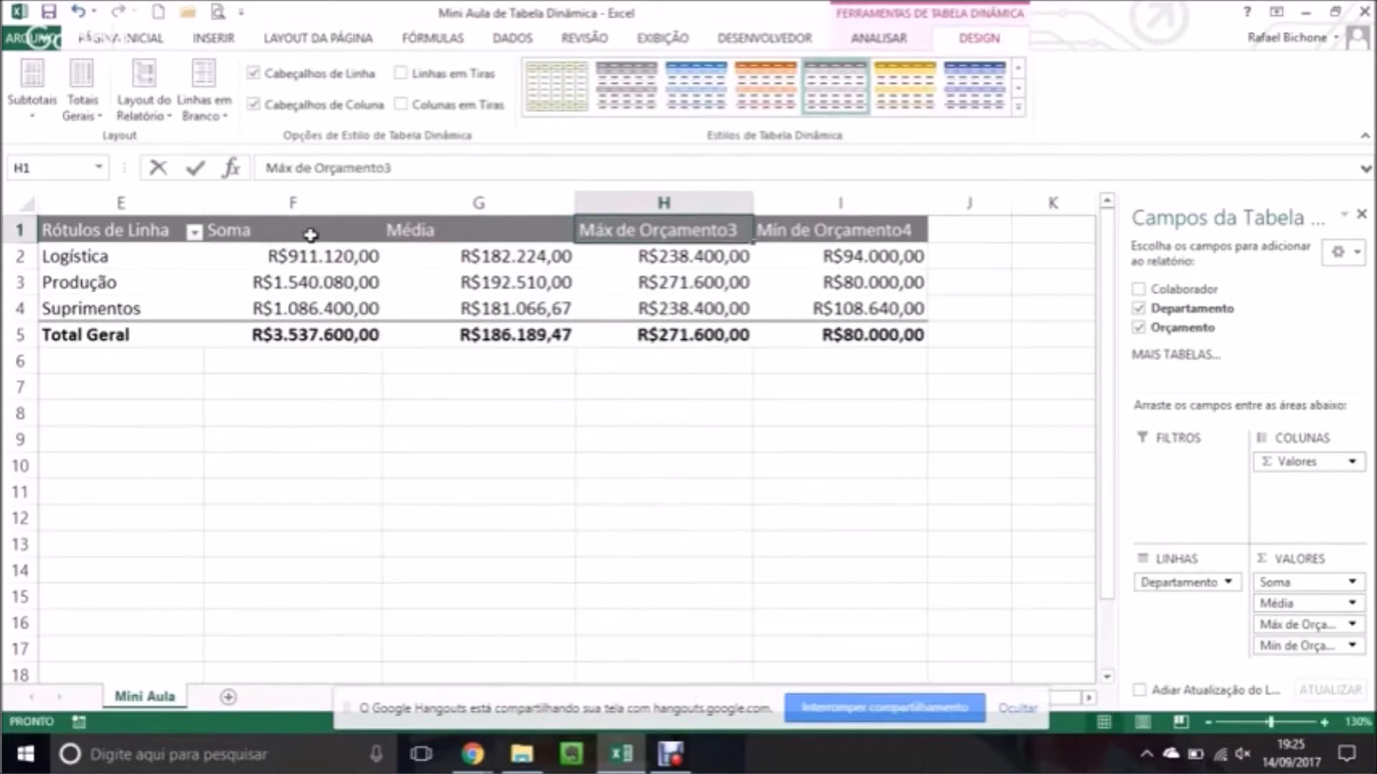
Rename the pivot table headers Máx de Orçamento3 and Mín de Orçamento4 as Máximo and Mínimo.
{"action": "type", "text": "Máximo"}
{"action": "key", "text": "Tab"}
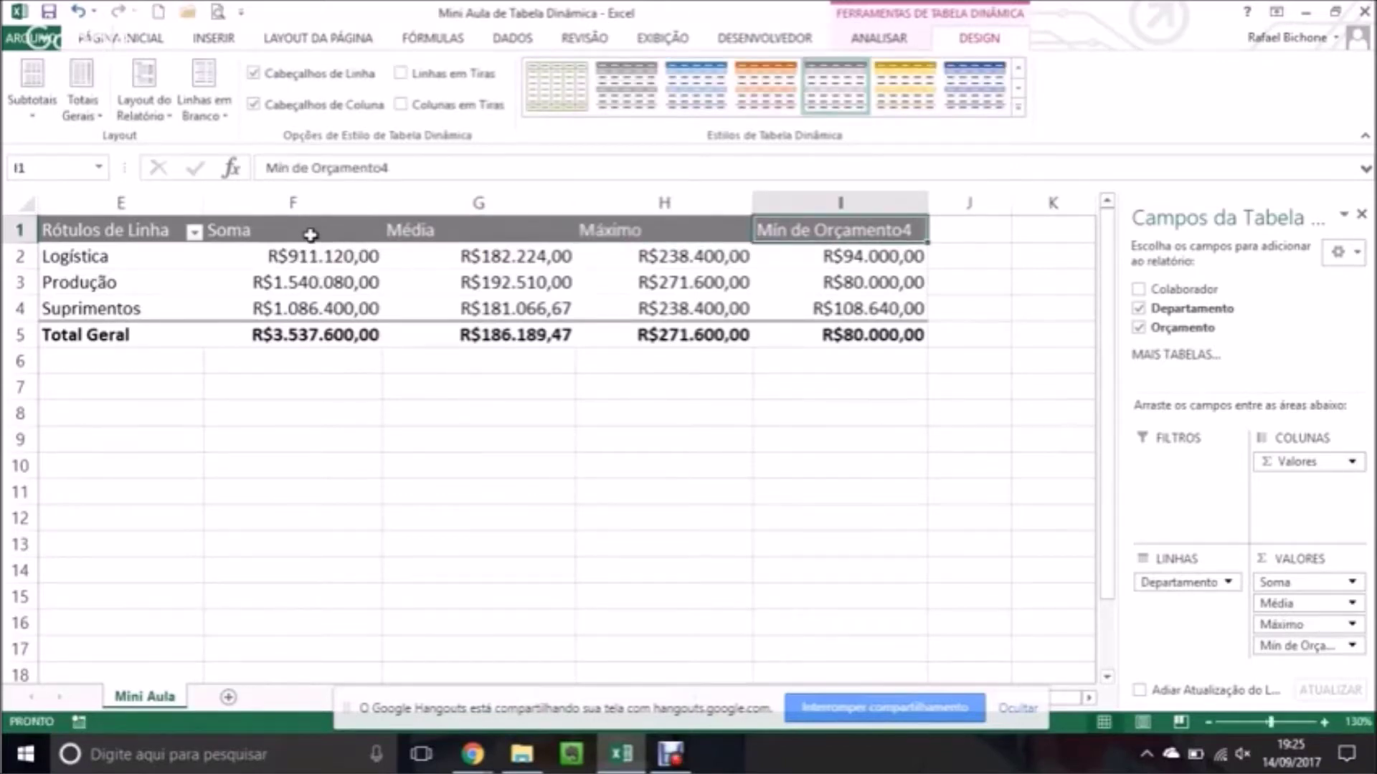
{"action": "type", "text": "Mínimo"}
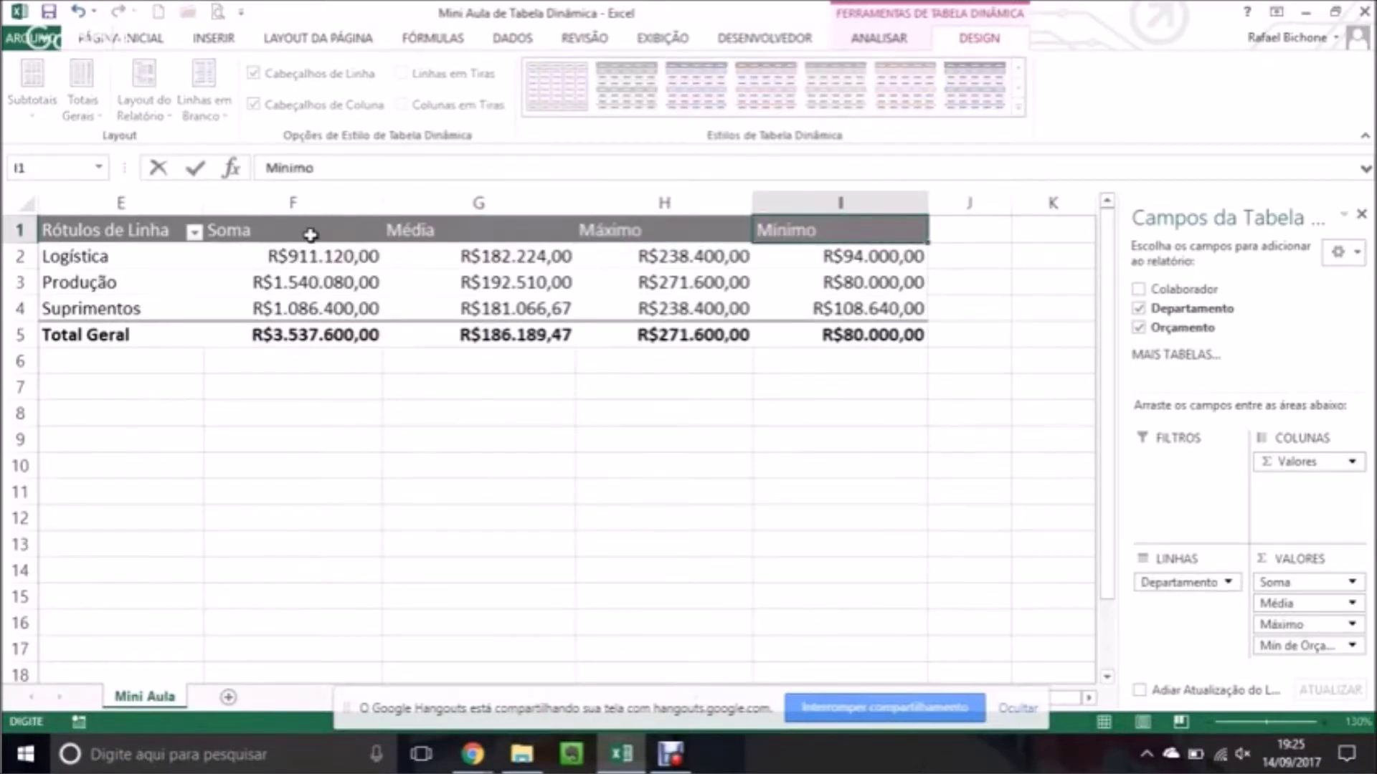
{"action": "key", "text": "Return"}
Center the four value headers in F1:I1, from Soma to Mínimo, horizontally.
{"action": "left_click", "coordinate": [294, 229]}
{"action": "left_click_drag", "start_coordinate": [294, 229], "coordinate": [803, 228]}
{"action": "left_click", "coordinate": [130, 40]}
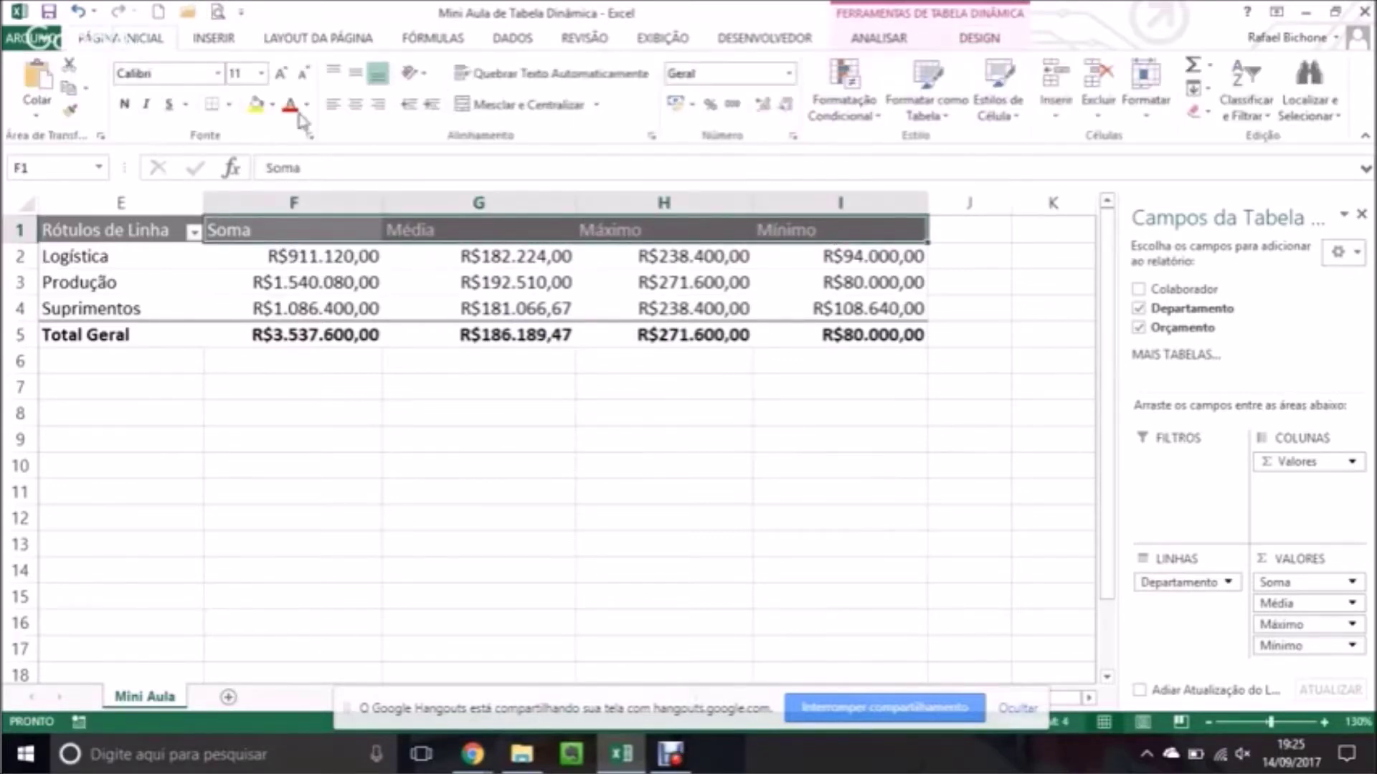
{"action": "left_click", "coordinate": [355, 104]}
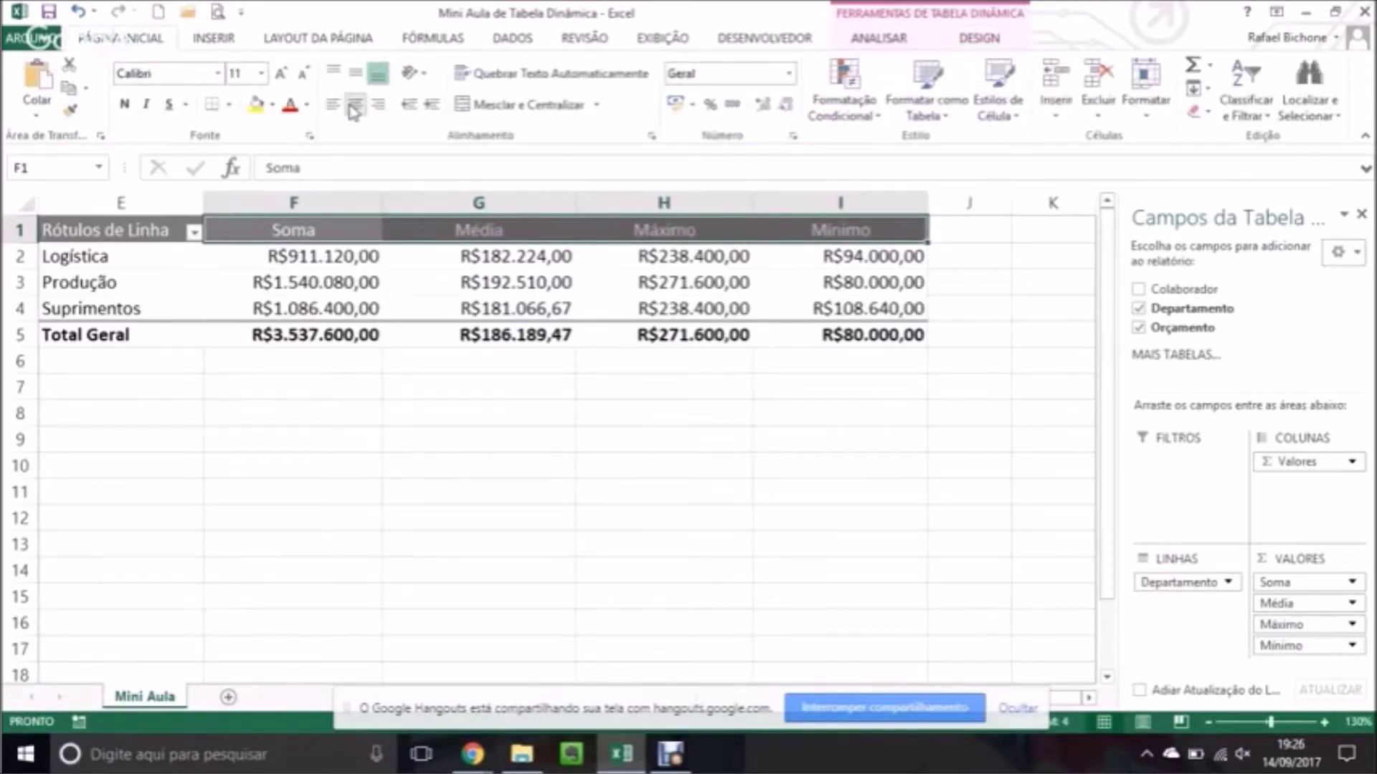
Add the Colaborador field to the pivot table's rows, nested below Departamento.
{"action": "left_click", "coordinate": [978, 38]}
{"action": "left_click", "coordinate": [644, 297]}
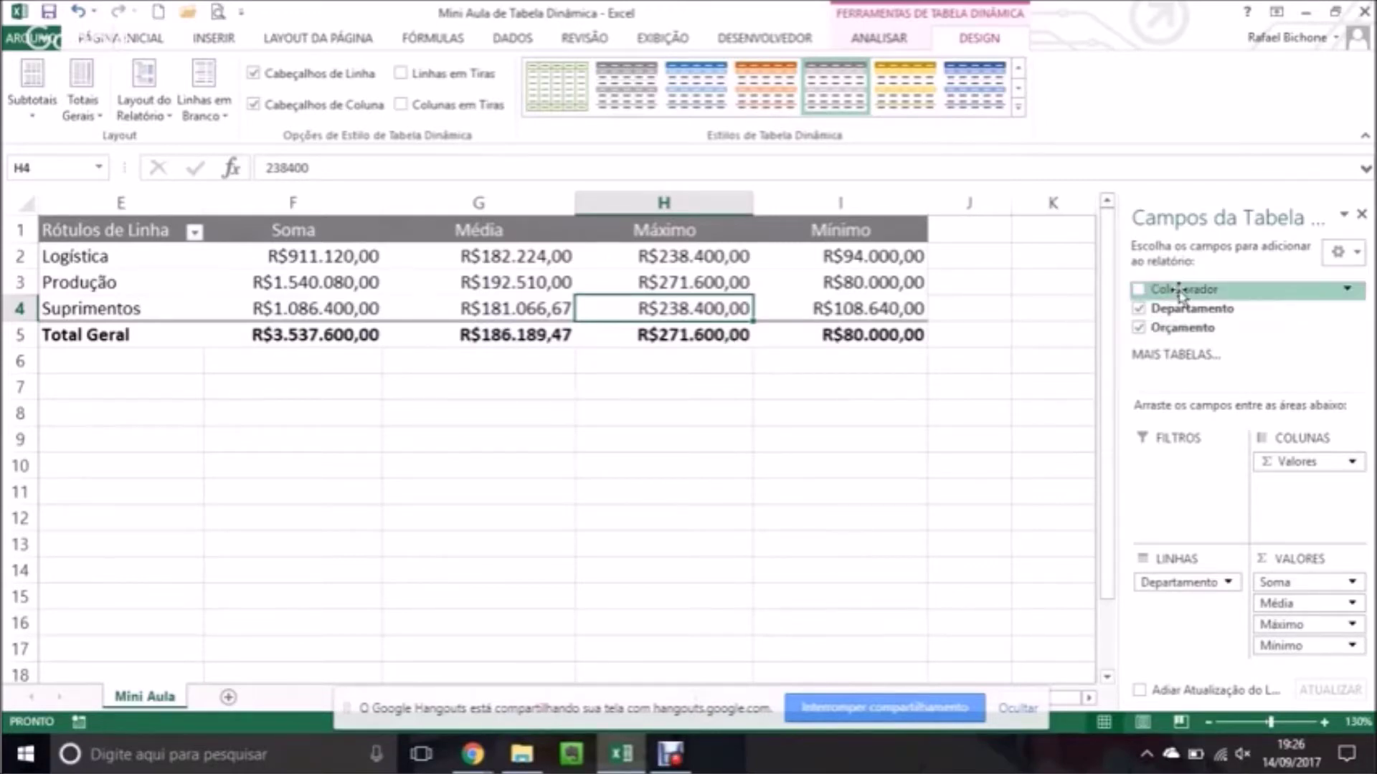
{"action": "left_click_drag", "start_coordinate": [1180, 291], "coordinate": [1190, 629]}
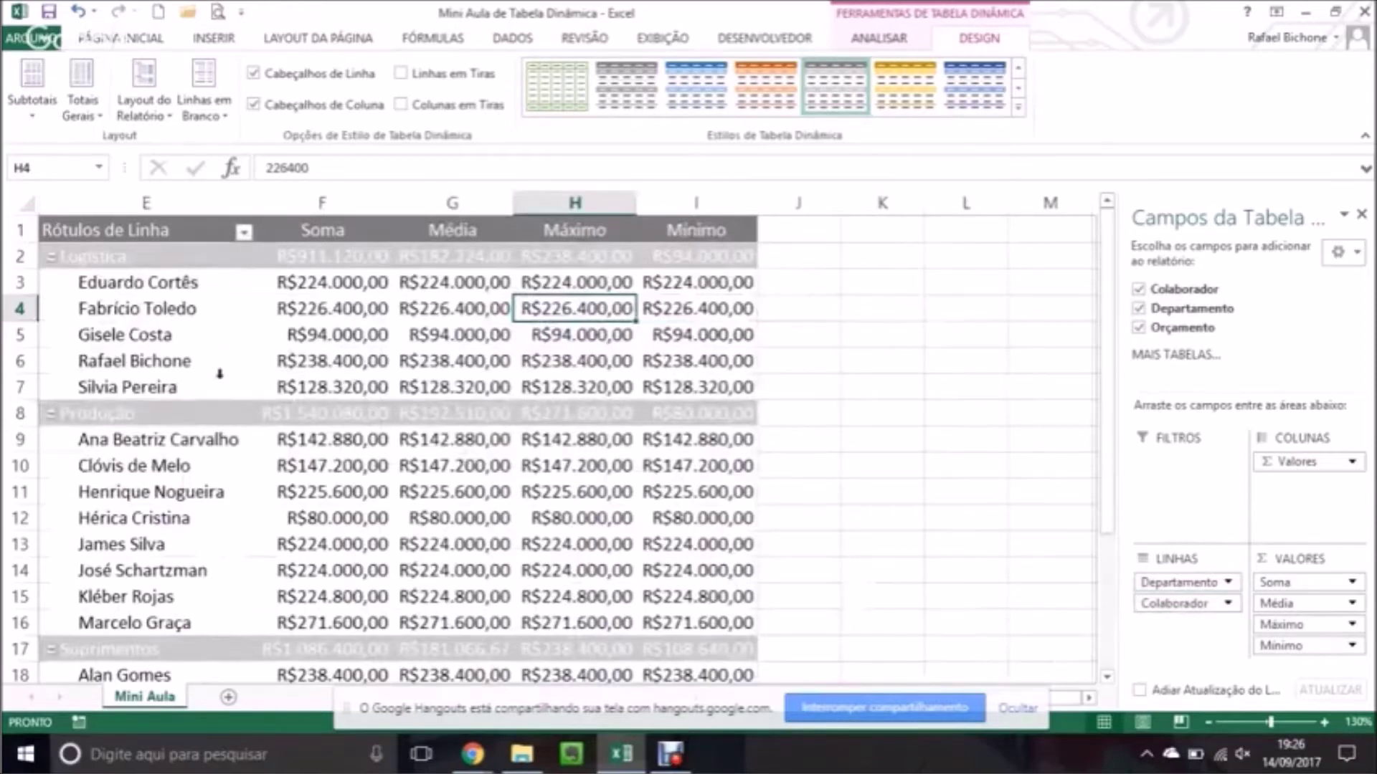
Examine the Logística department's Soma, Média, Máximo and Mínimo subtotals above its employee rows.
{"action": "left_click", "coordinate": [121, 339]}
{"action": "key", "text": "Left"}
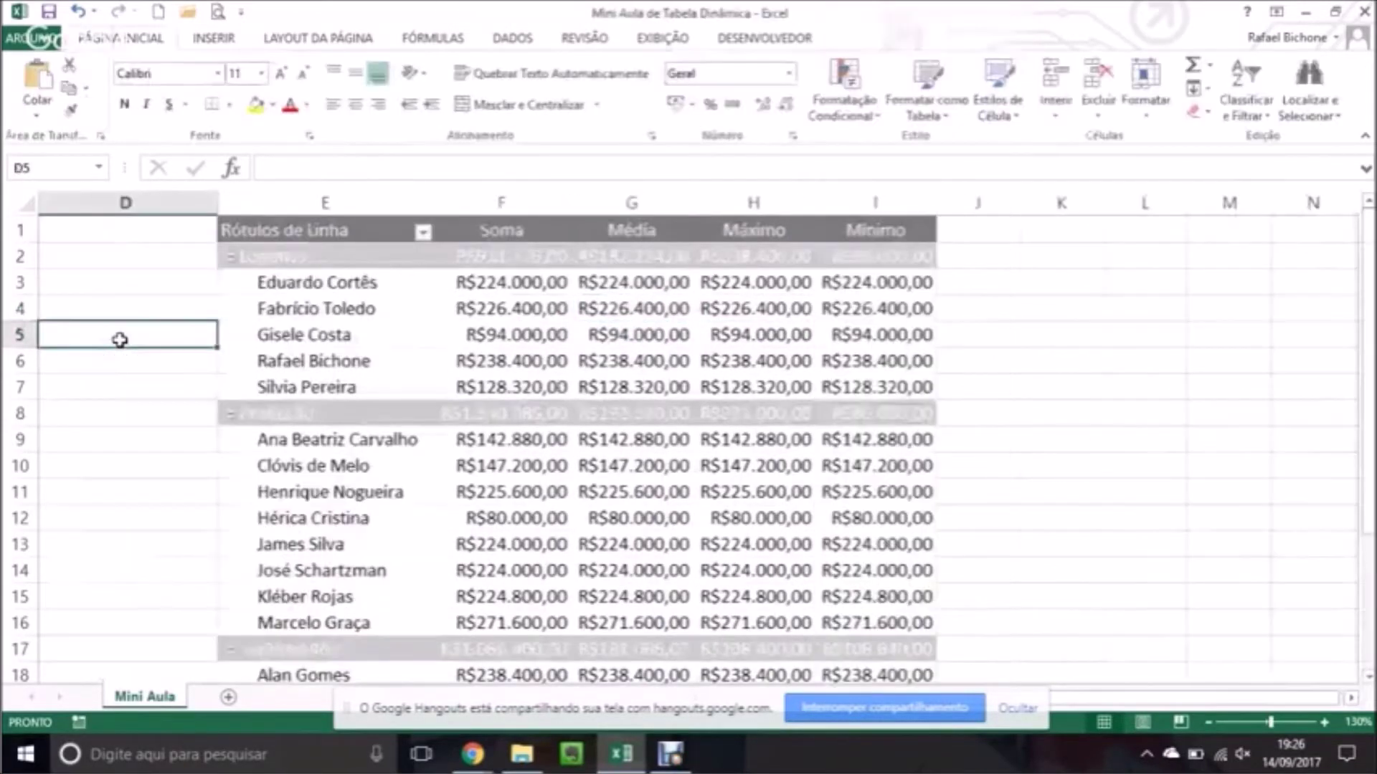
{"action": "key", "text": "Right"}
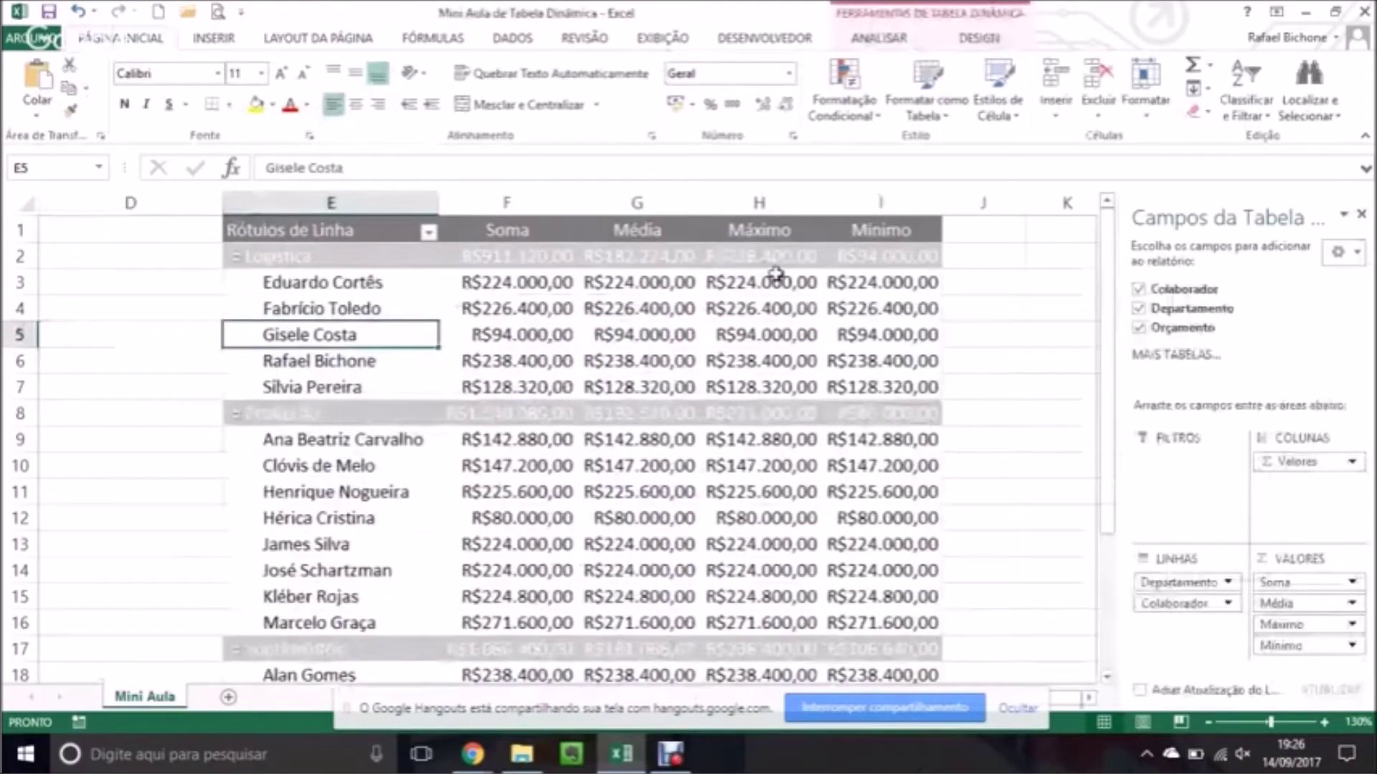
{"action": "left_click", "coordinate": [525, 256]}
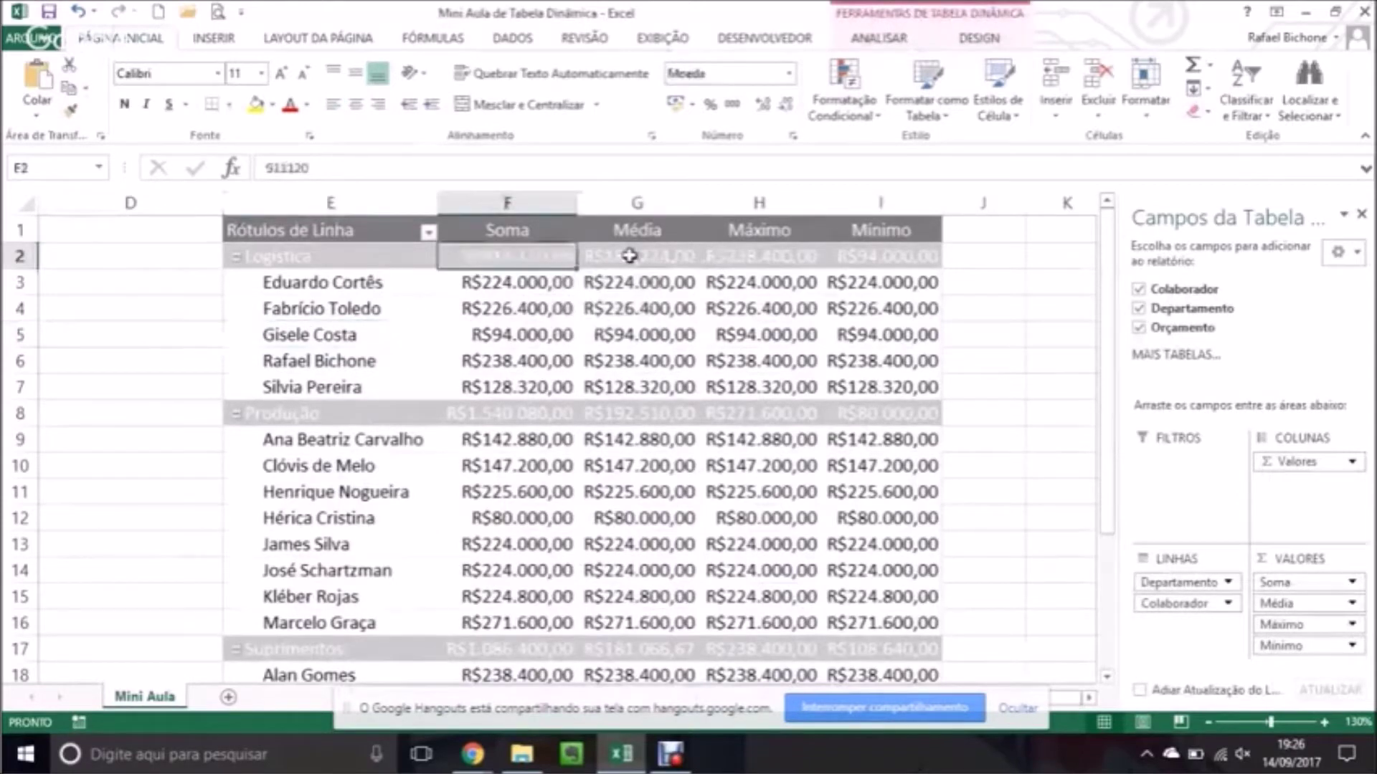
{"action": "left_click", "coordinate": [635, 256]}
{"action": "left_click", "coordinate": [747, 256]}
{"action": "left_click", "coordinate": [929, 255]}
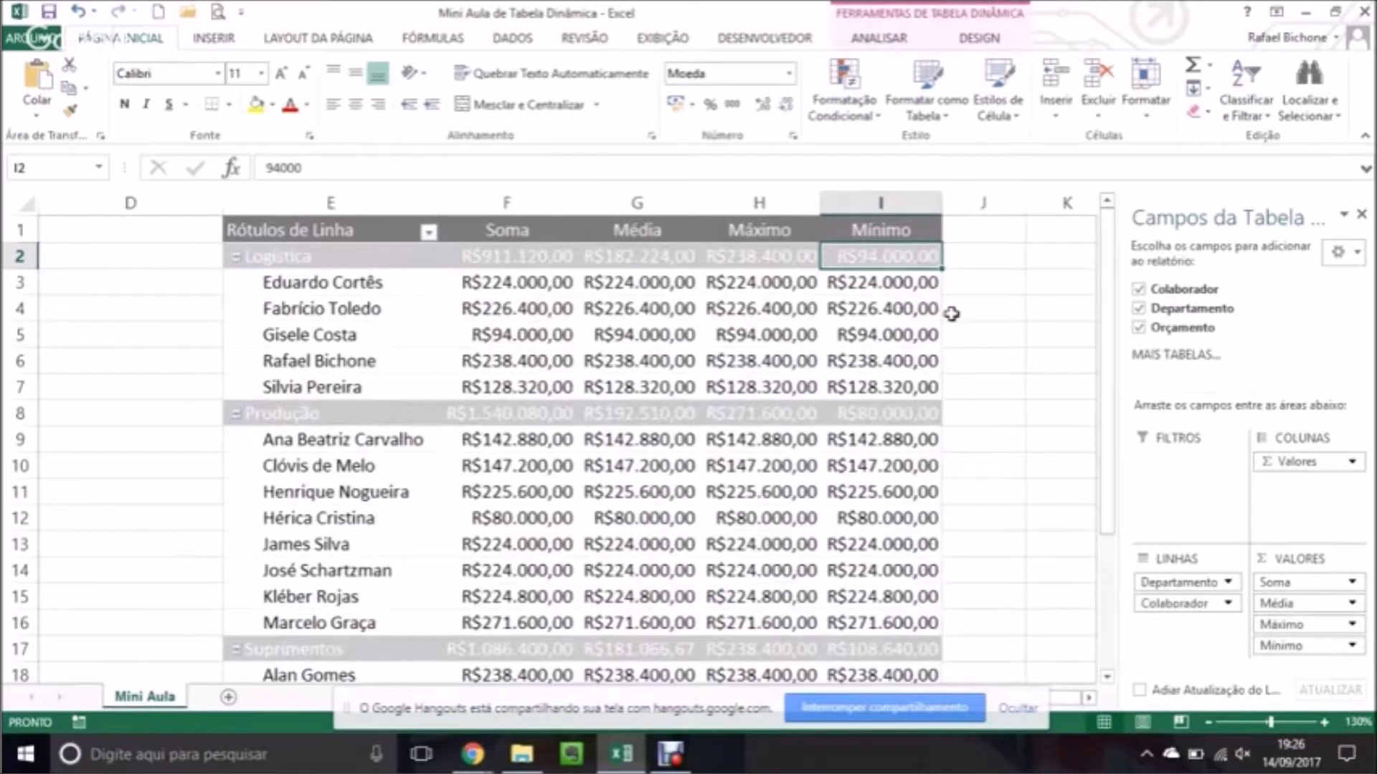
Hide all department subtotals in the pivot table.
{"action": "mouse_move", "coordinate": [890, 329]}
{"action": "left_click", "coordinate": [981, 39]}
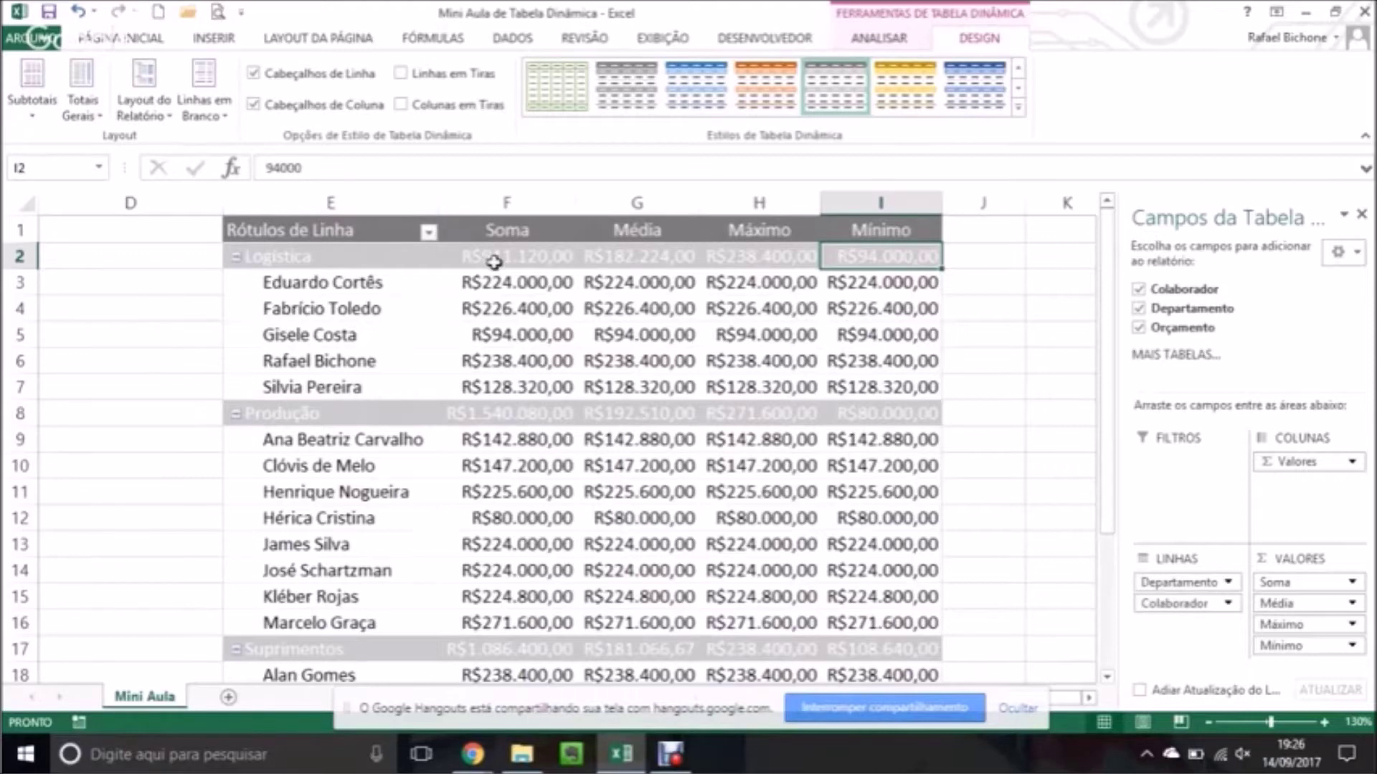
{"action": "left_click", "coordinate": [40, 118]}
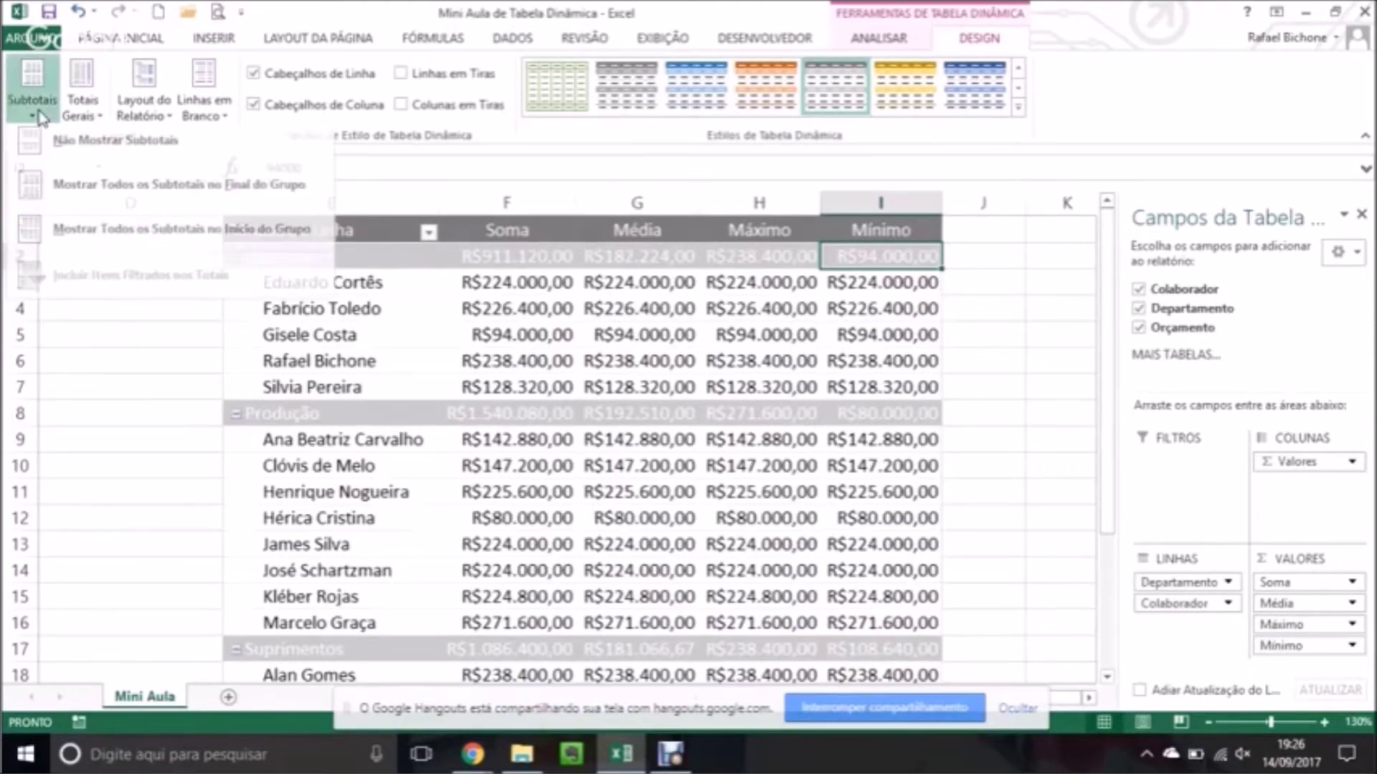
{"action": "left_click", "coordinate": [64, 143]}
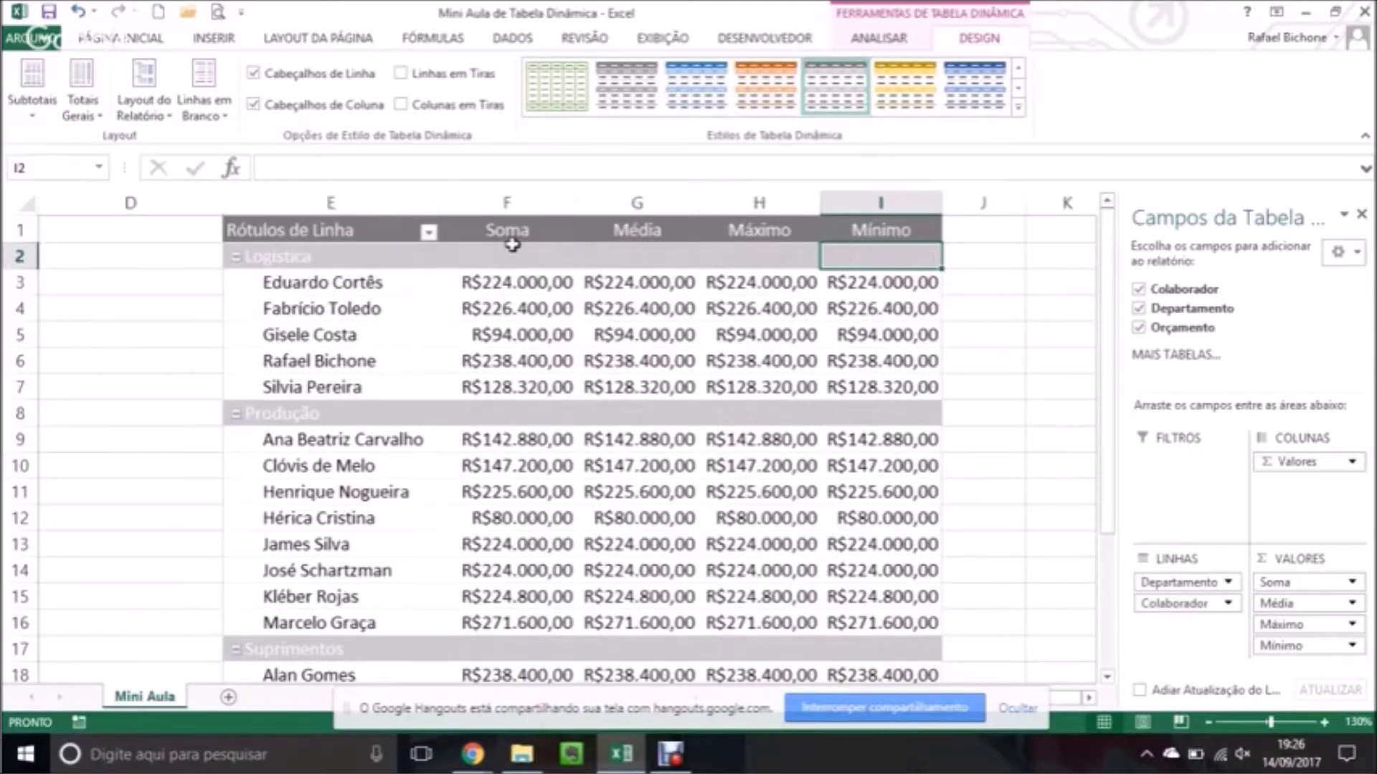
Show all subtotals at the end of each department group, and return them to the start of the group.
{"action": "left_click", "coordinate": [50, 113]}
{"action": "left_click", "coordinate": [82, 187]}
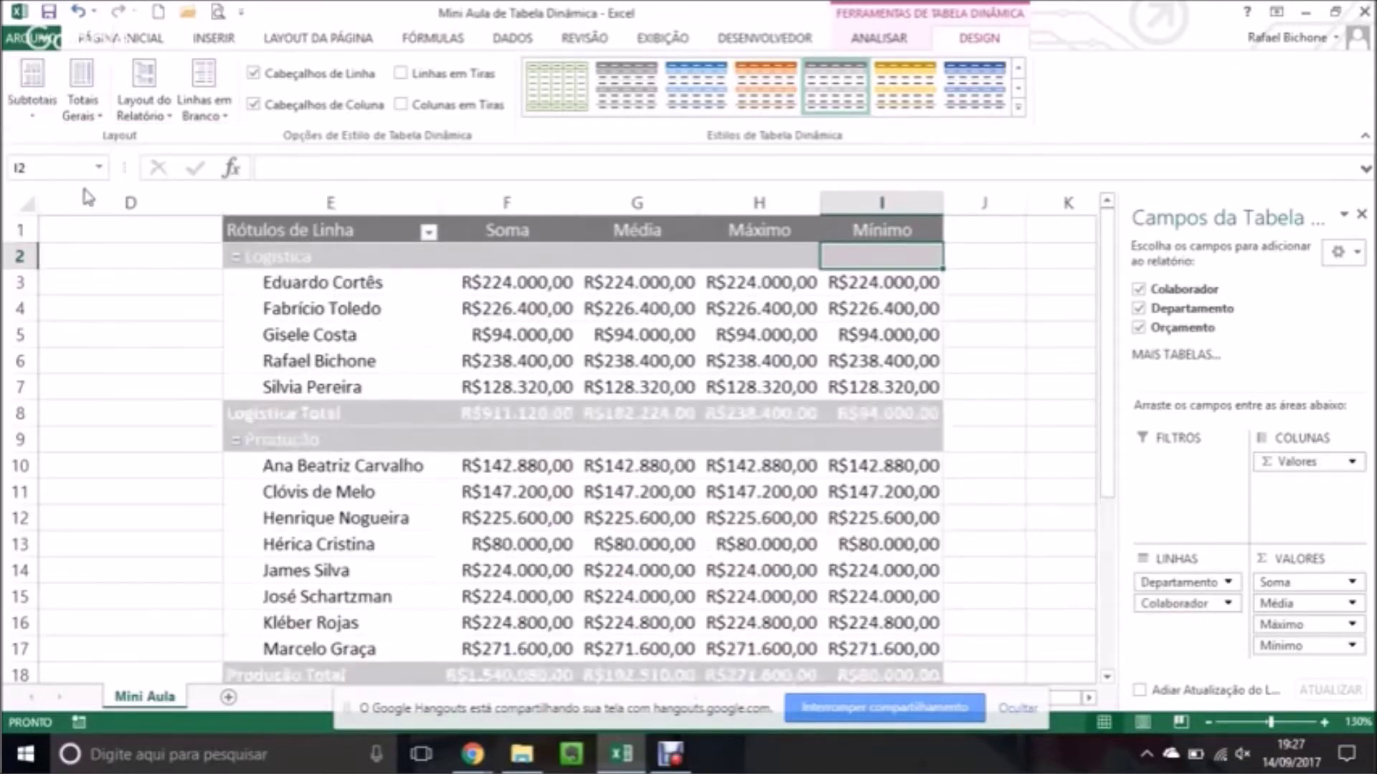
{"action": "left_click", "coordinate": [40, 117]}
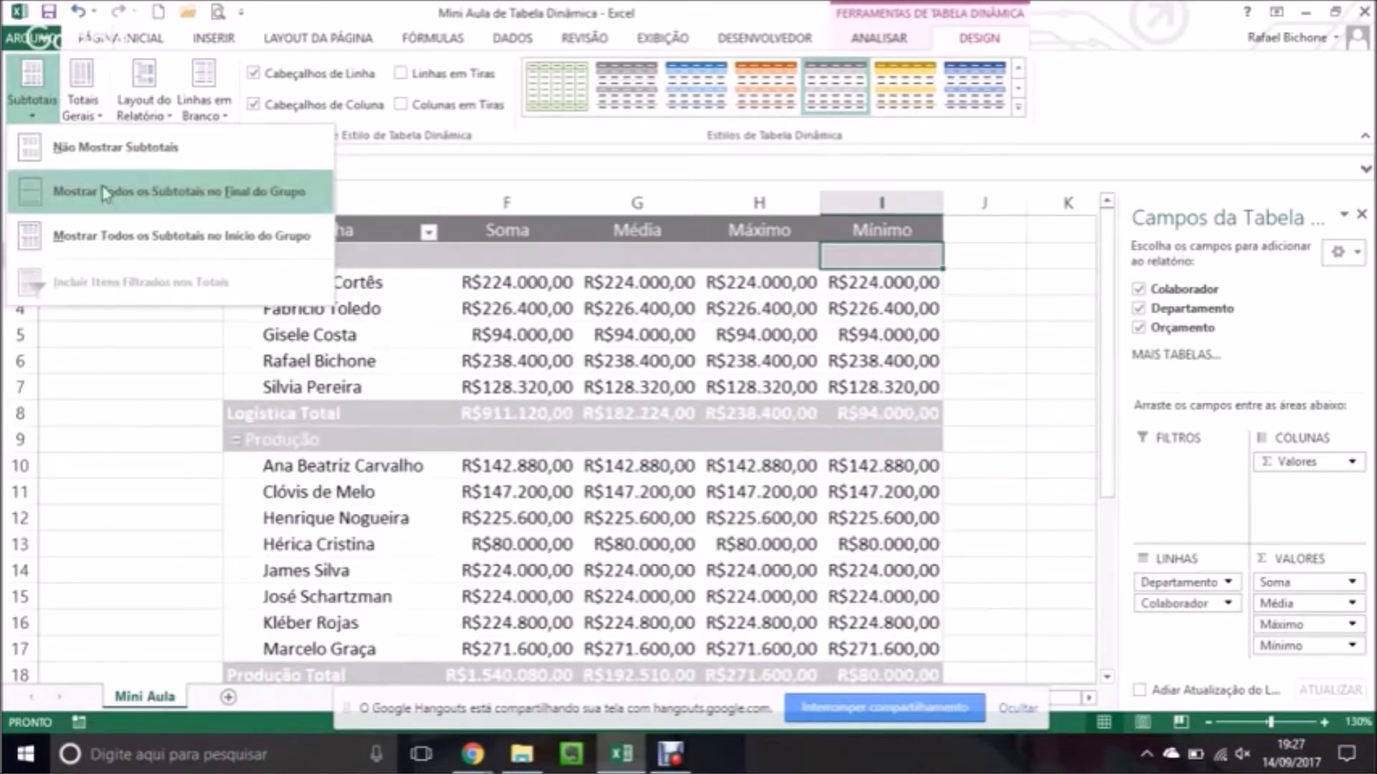
{"action": "left_click", "coordinate": [107, 236]}
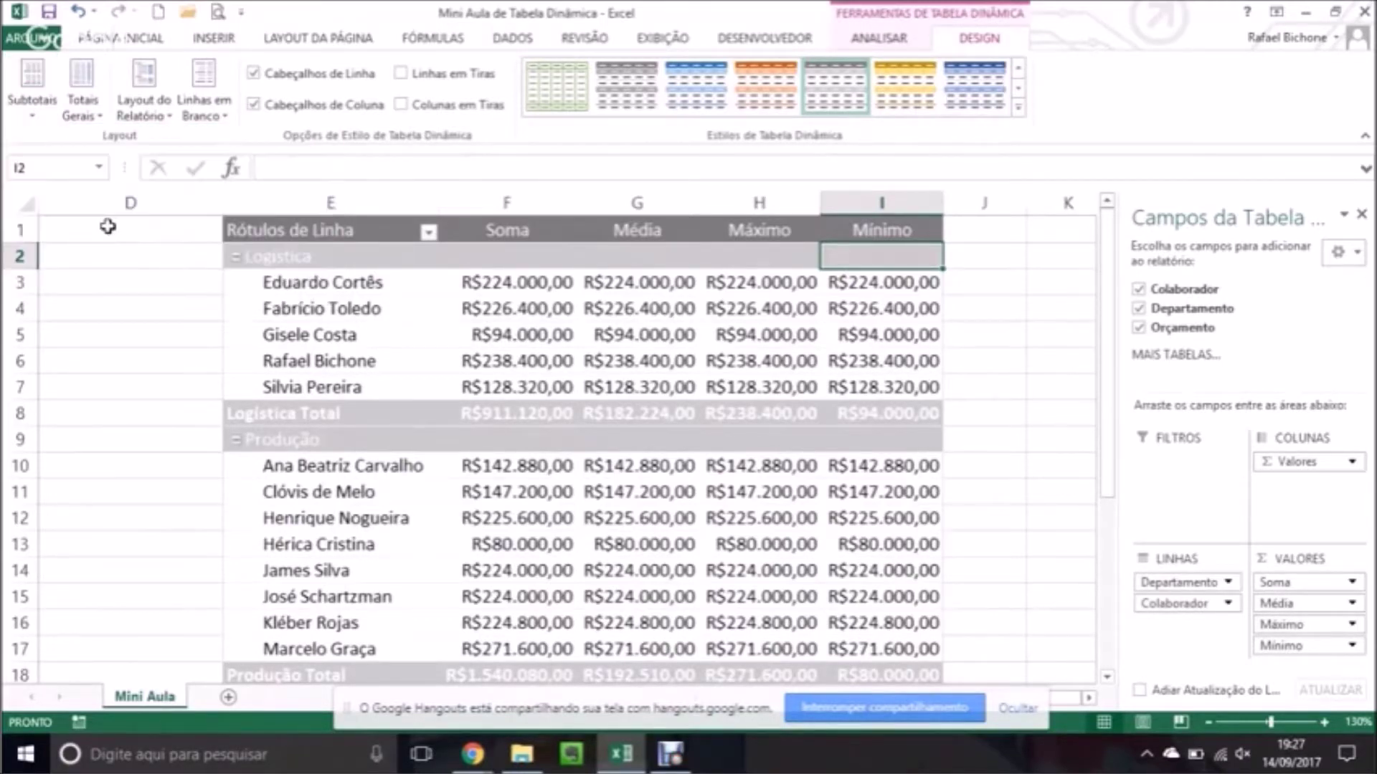
Turn off the pivot table's grand totals for rows and columns.
{"action": "left_click", "coordinate": [89, 106]}
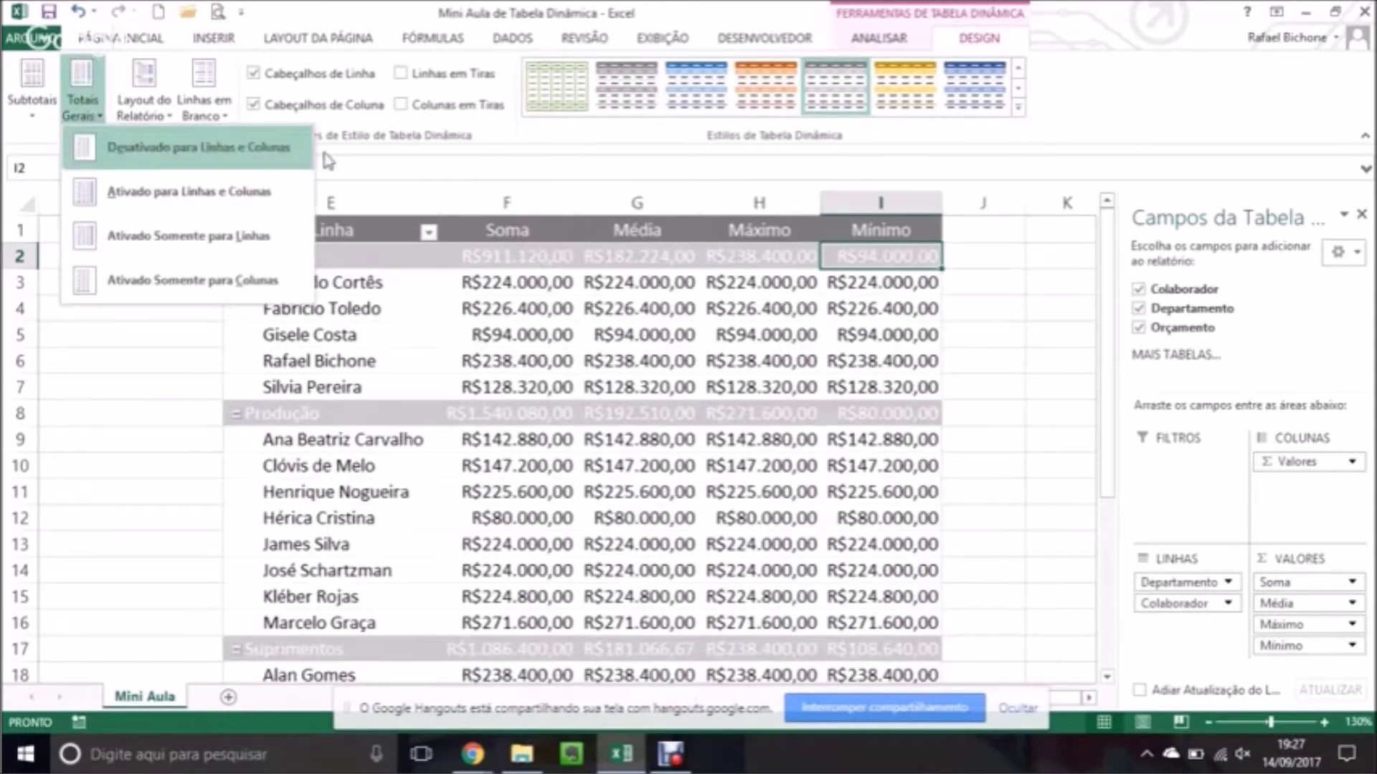
{"action": "left_click", "coordinate": [1113, 420]}
{"action": "left_click_drag", "start_coordinate": [1112, 420], "coordinate": [1116, 605]}
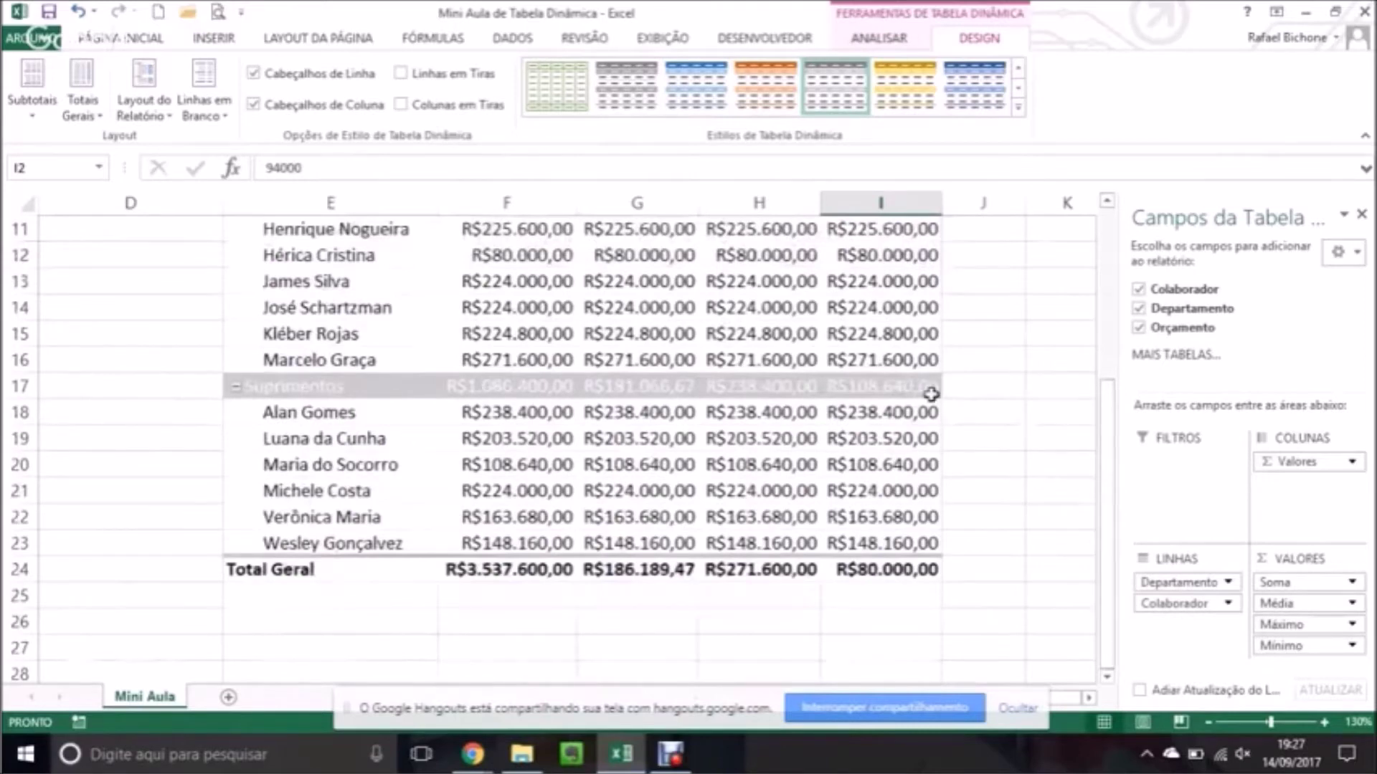
{"action": "left_click", "coordinate": [93, 116]}
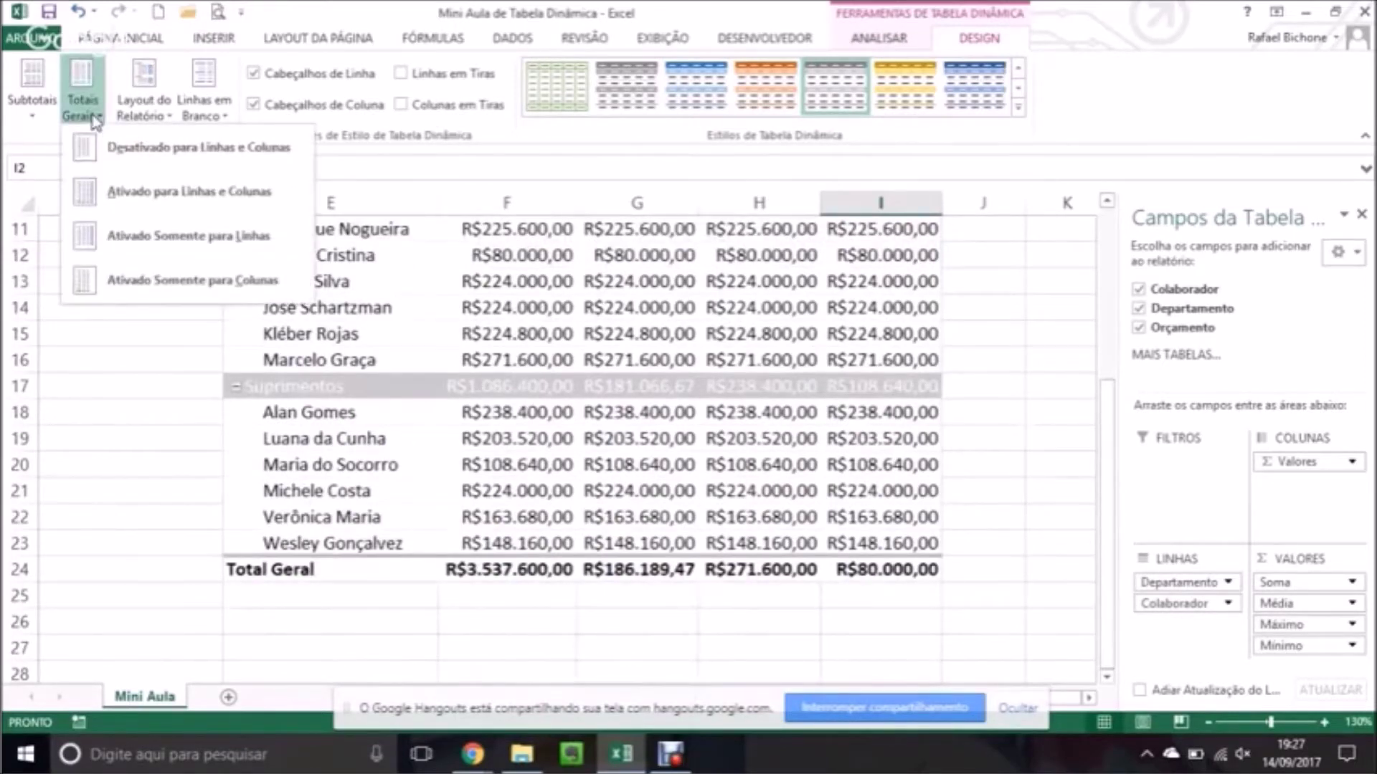
{"action": "left_click", "coordinate": [111, 145]}
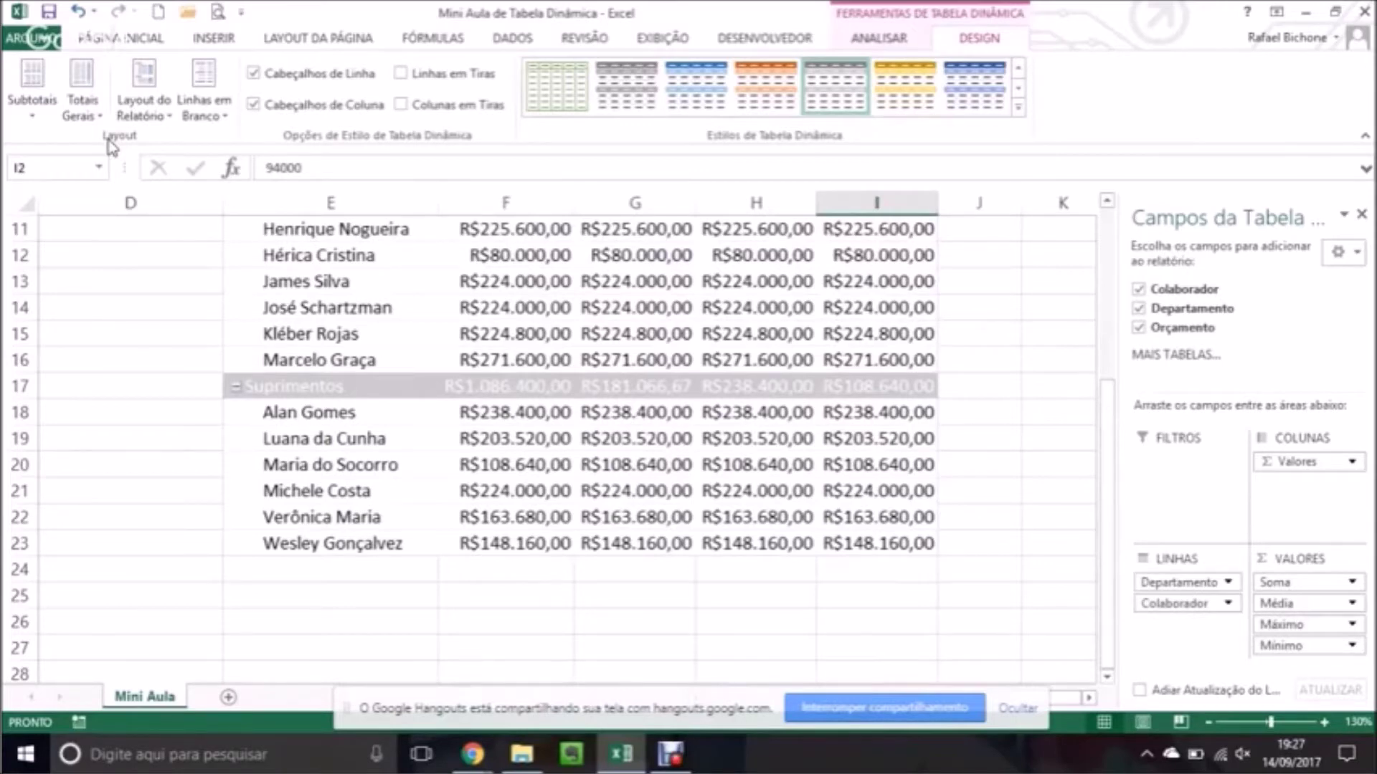
Turn the pivot table's grand totals on again for both rows and columns.
{"action": "left_click", "coordinate": [85, 108]}
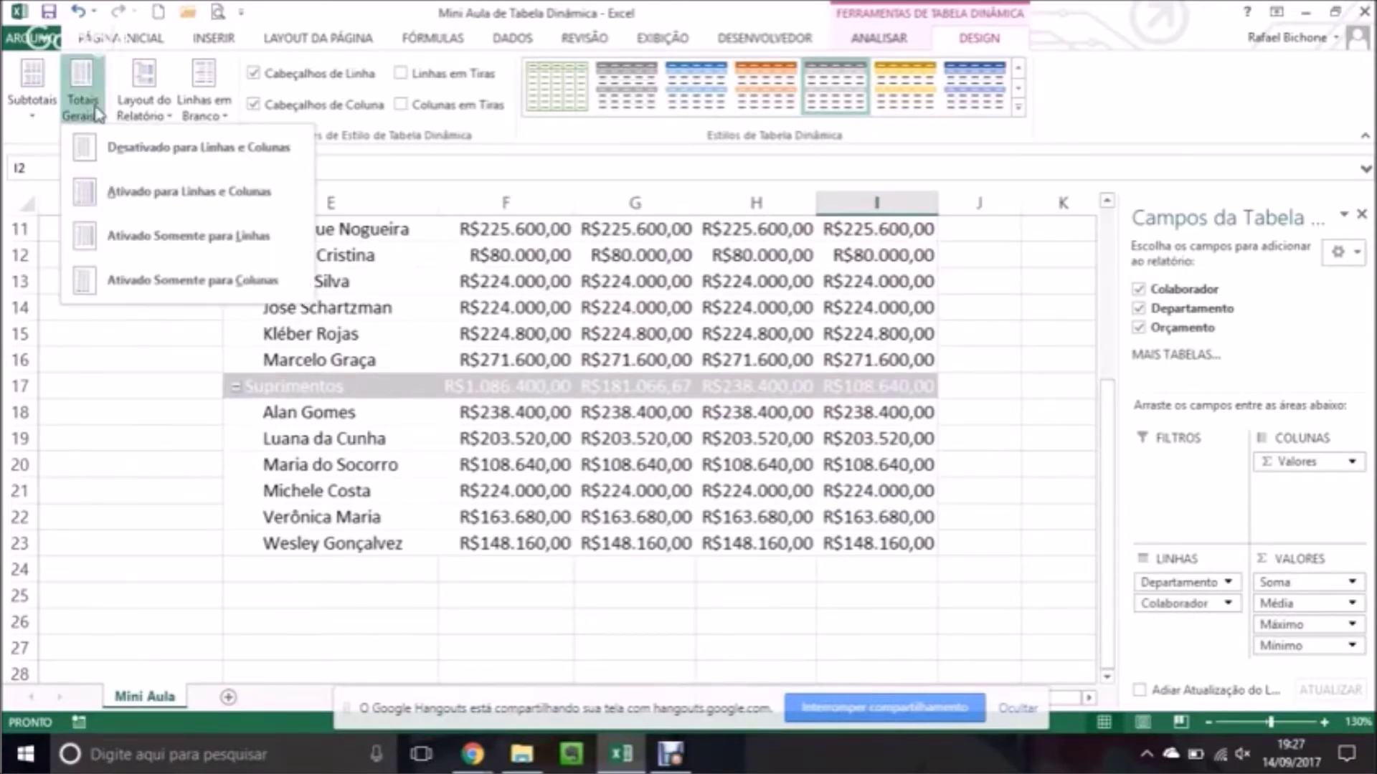
{"action": "left_click", "coordinate": [107, 149]}
{"action": "left_click", "coordinate": [82, 100]}
{"action": "left_click", "coordinate": [108, 191]}
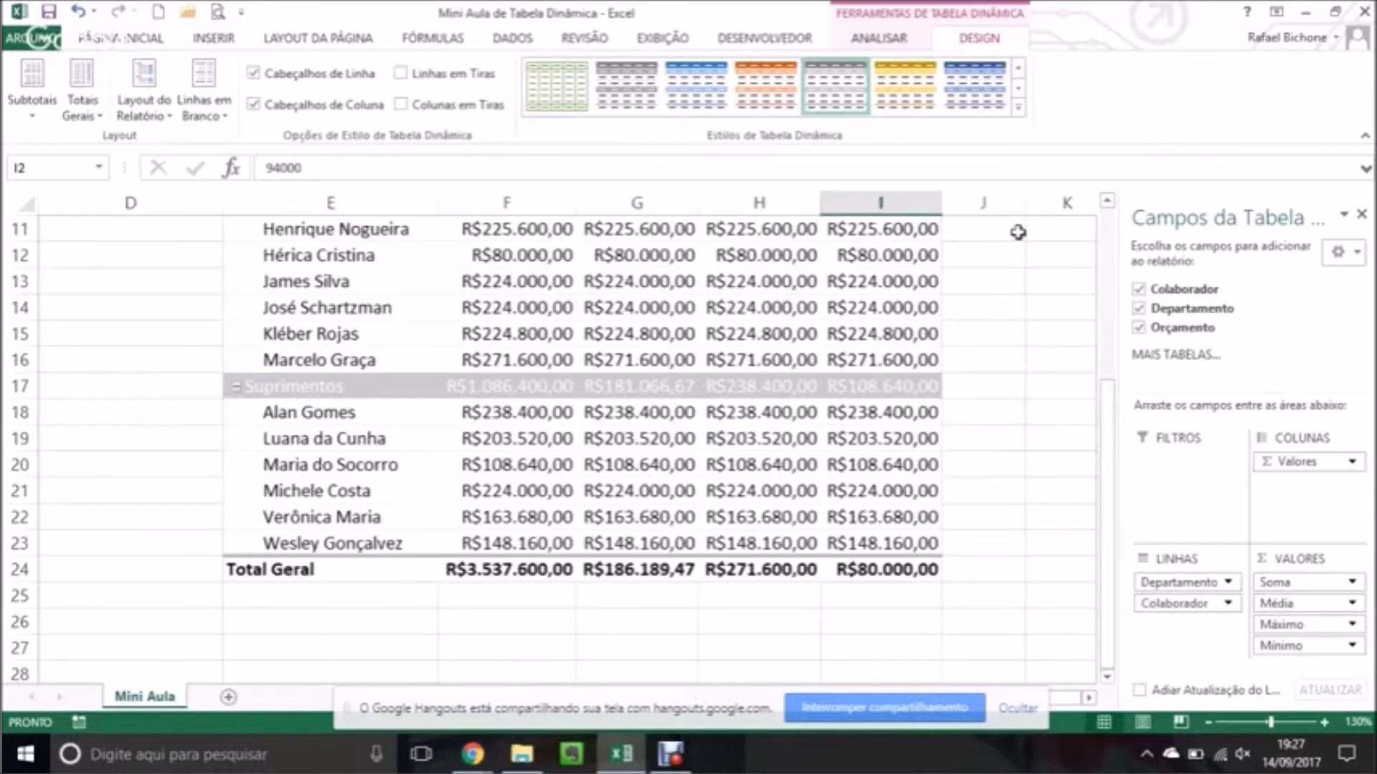
Change the pivot table's report layout to outline form, Formato de Estrutura de Tópicos.
{"action": "scroll", "coordinate": [1109, 226], "scroll_direction": "up", "scroll_amount": 2}
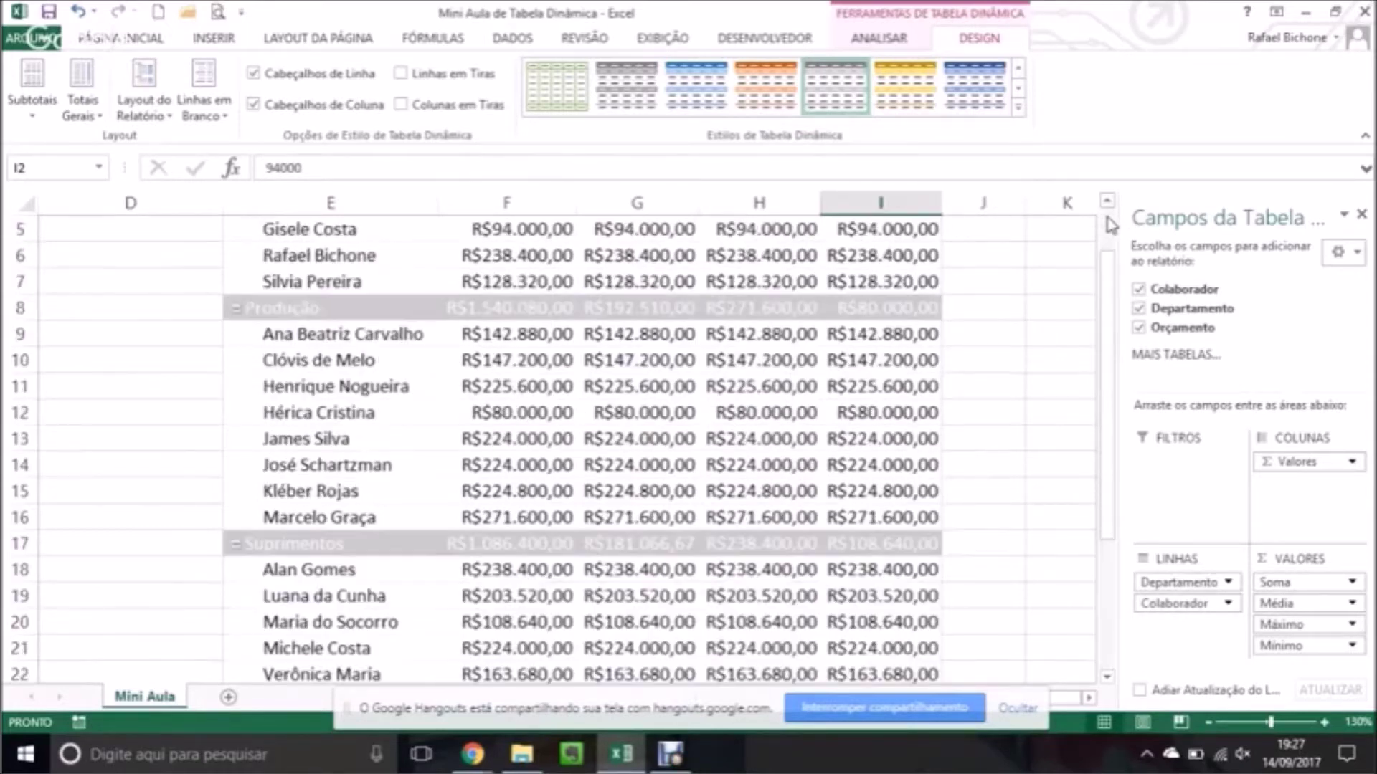
{"action": "scroll", "coordinate": [1110, 225], "scroll_direction": "up", "scroll_amount": 2}
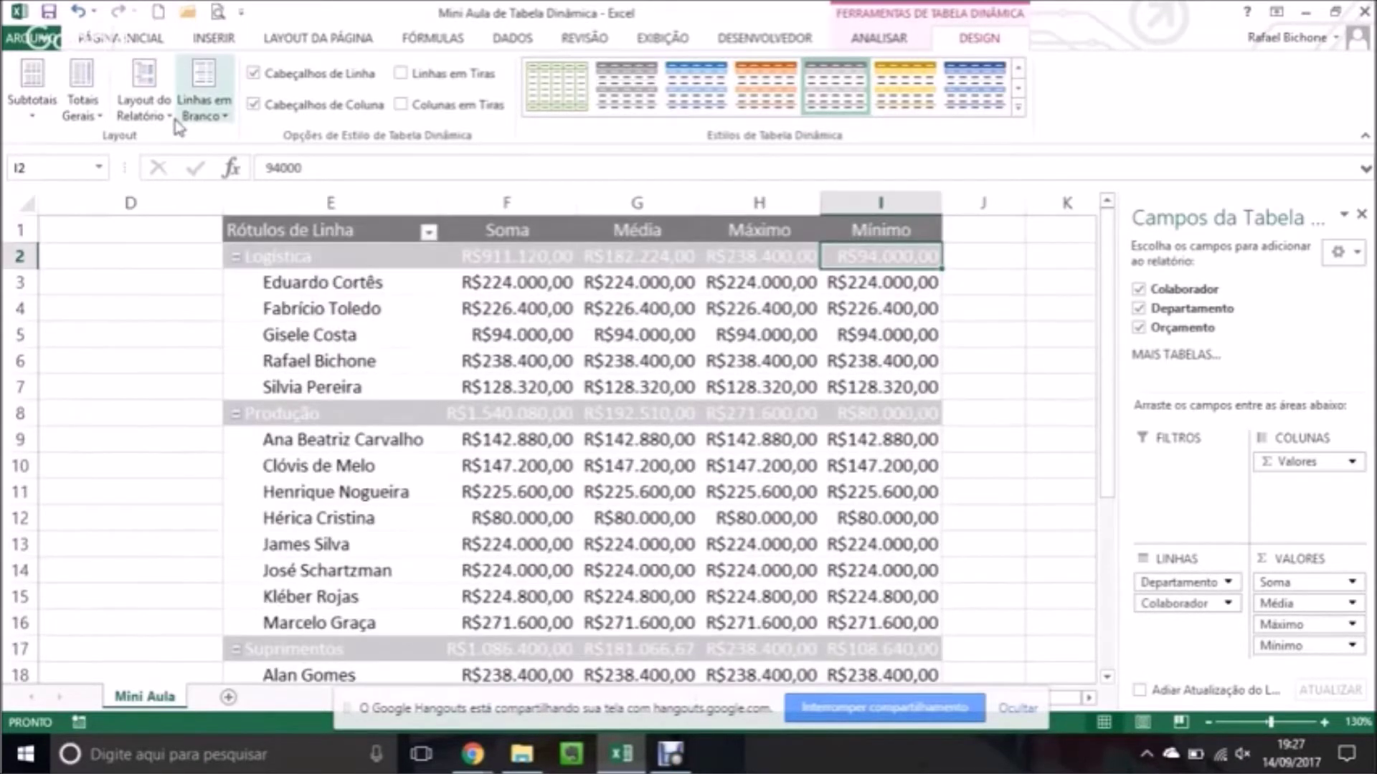
{"action": "left_click", "coordinate": [152, 111]}
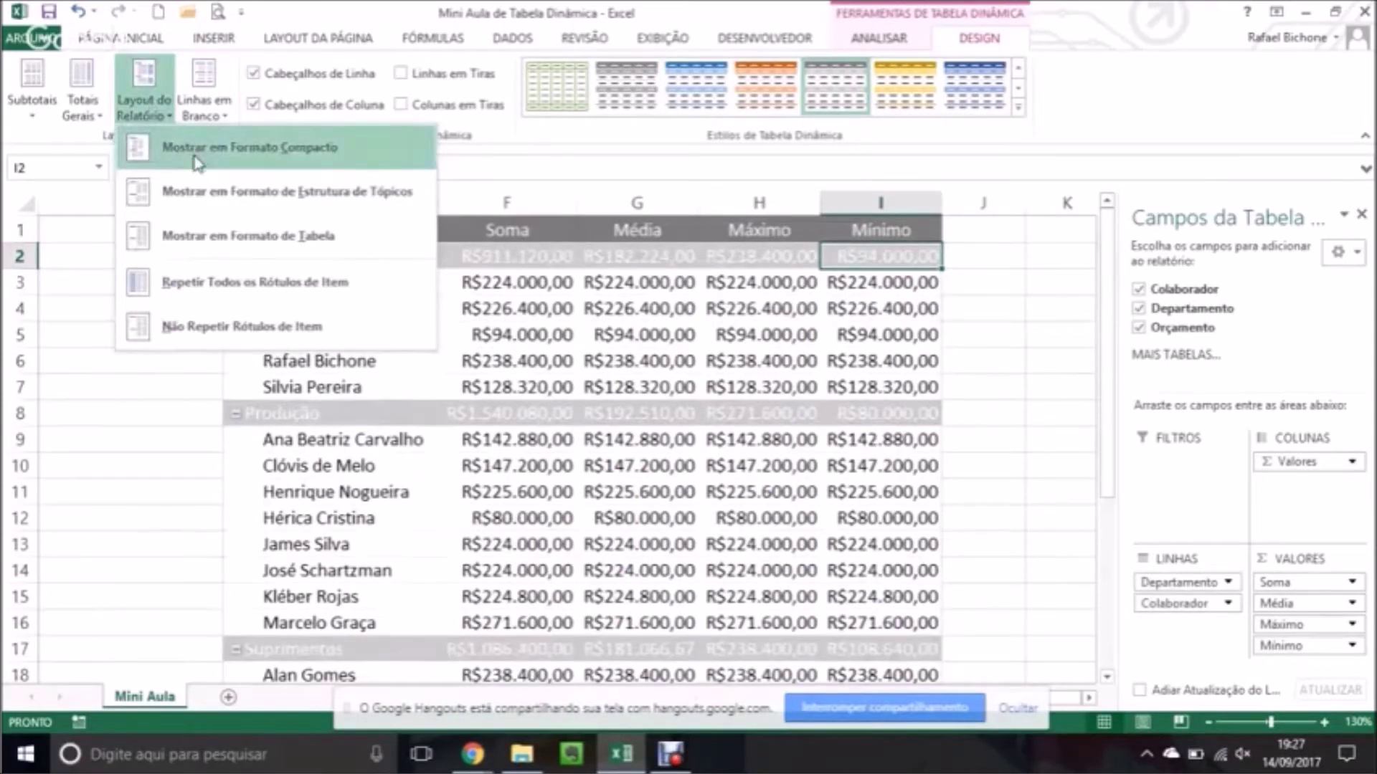
{"action": "left_click", "coordinate": [210, 192]}
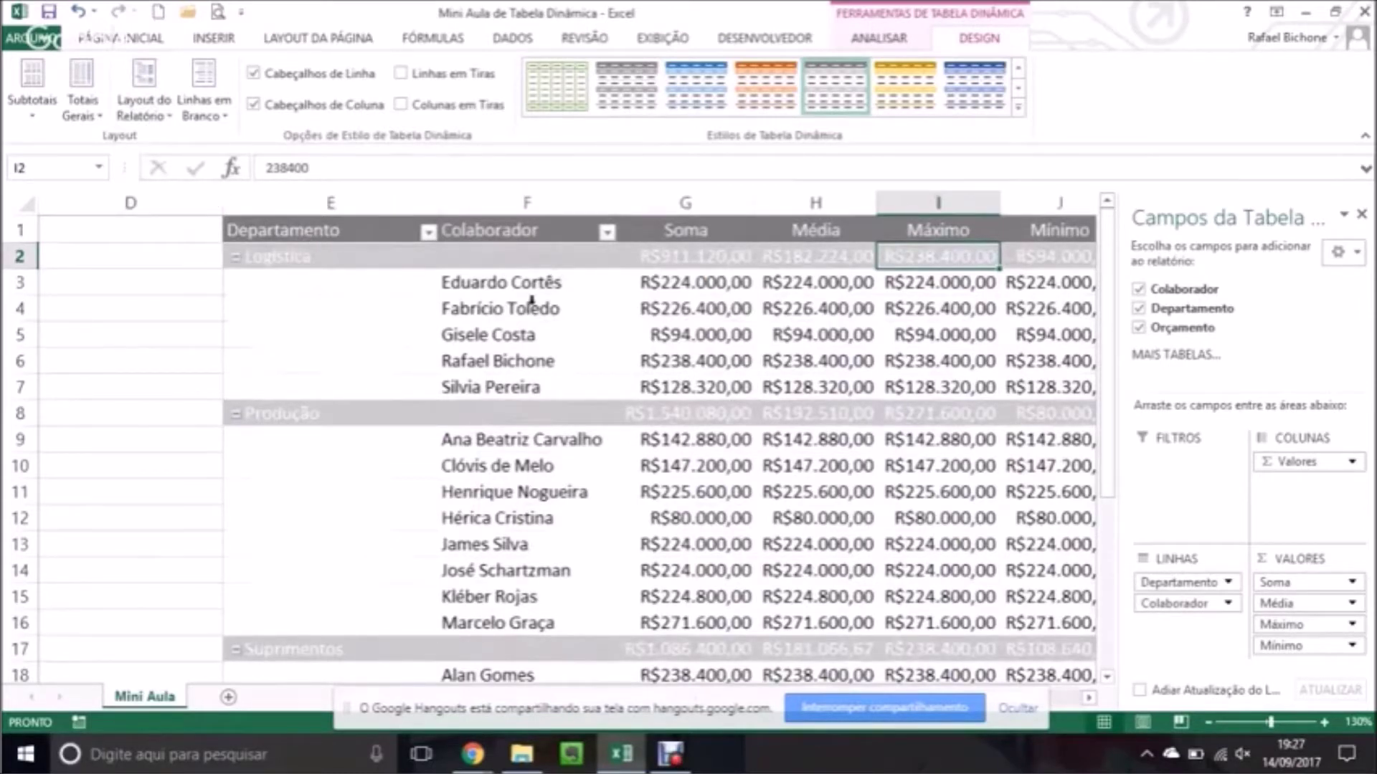
Repeat all item labels in the Departamento column, and switch the repetition off again.
{"action": "left_click", "coordinate": [158, 122]}
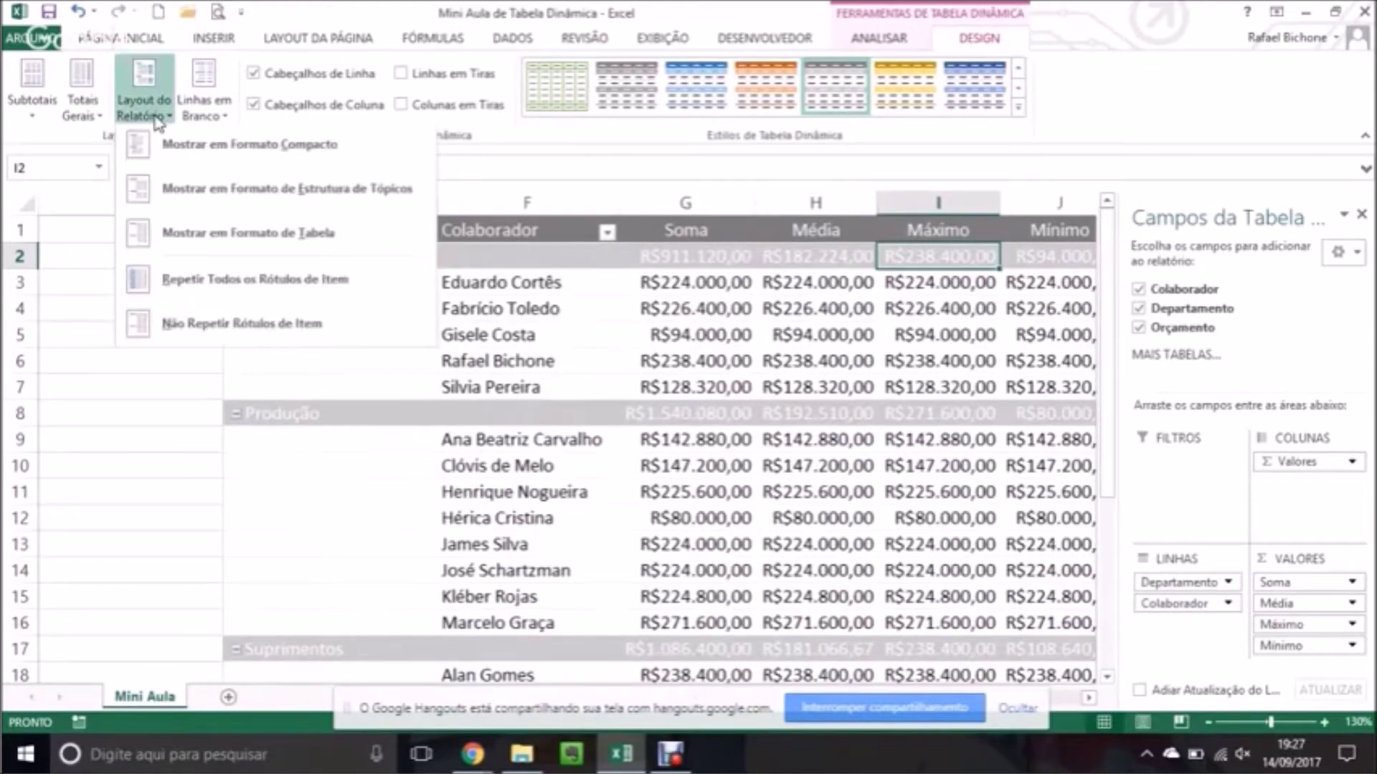
{"action": "left_click", "coordinate": [530, 310]}
{"action": "left_click", "coordinate": [387, 260]}
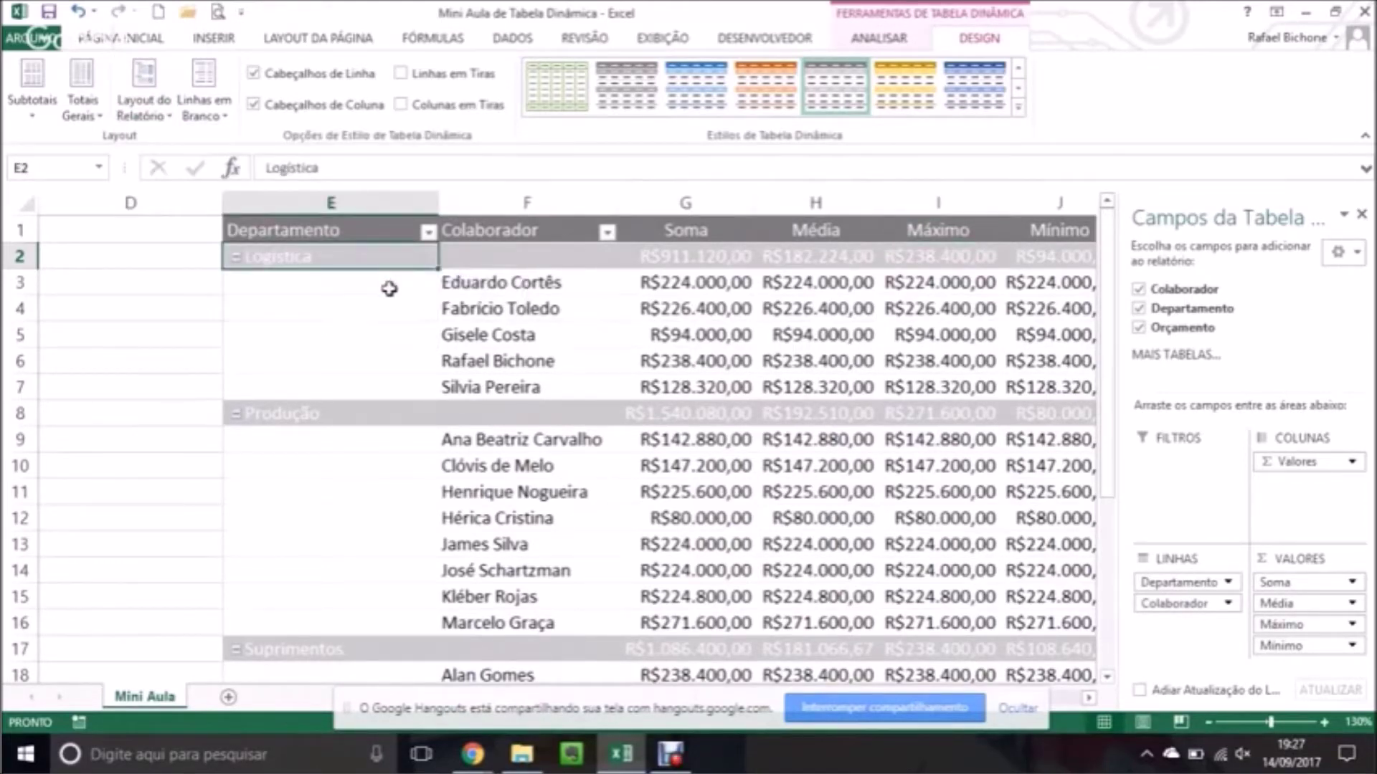
{"action": "left_click", "coordinate": [163, 113]}
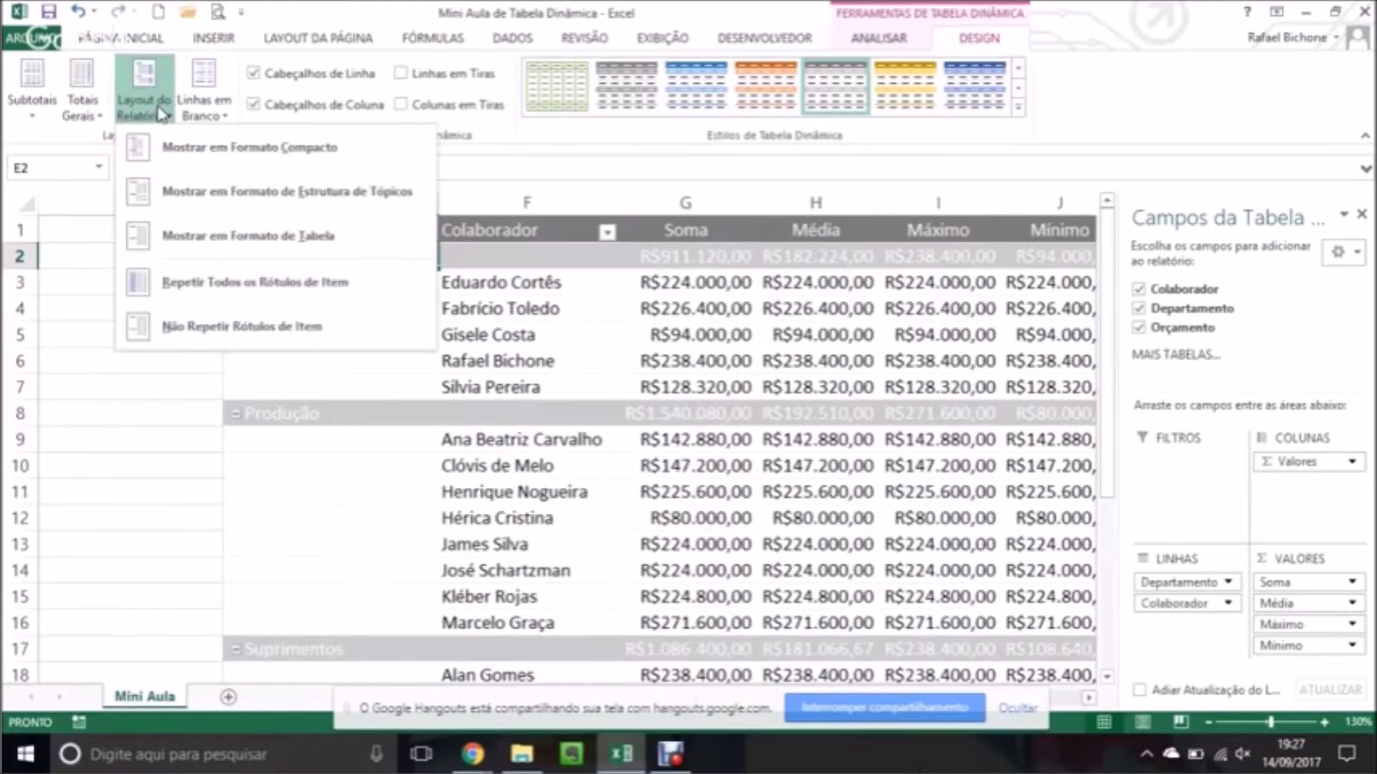
{"action": "left_click", "coordinate": [272, 285]}
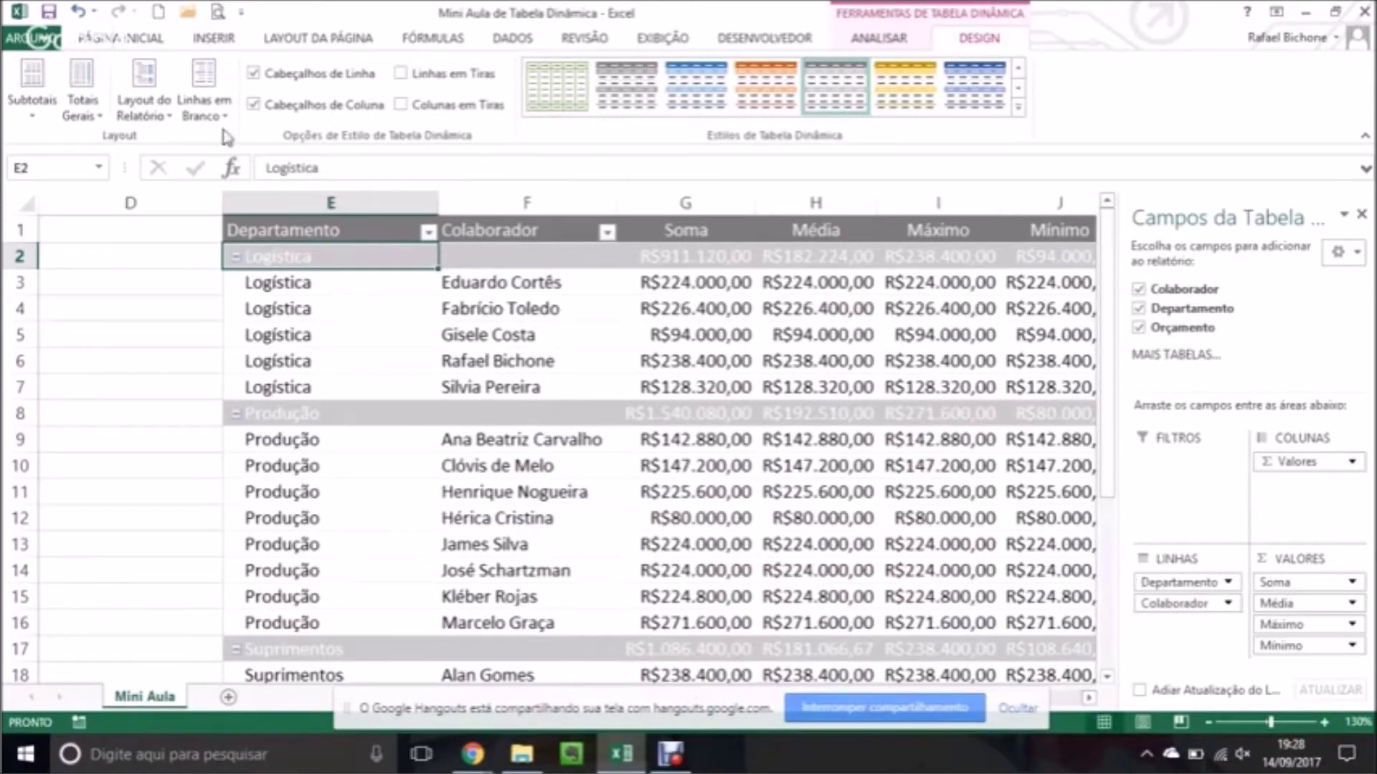
{"action": "left_click", "coordinate": [143, 89]}
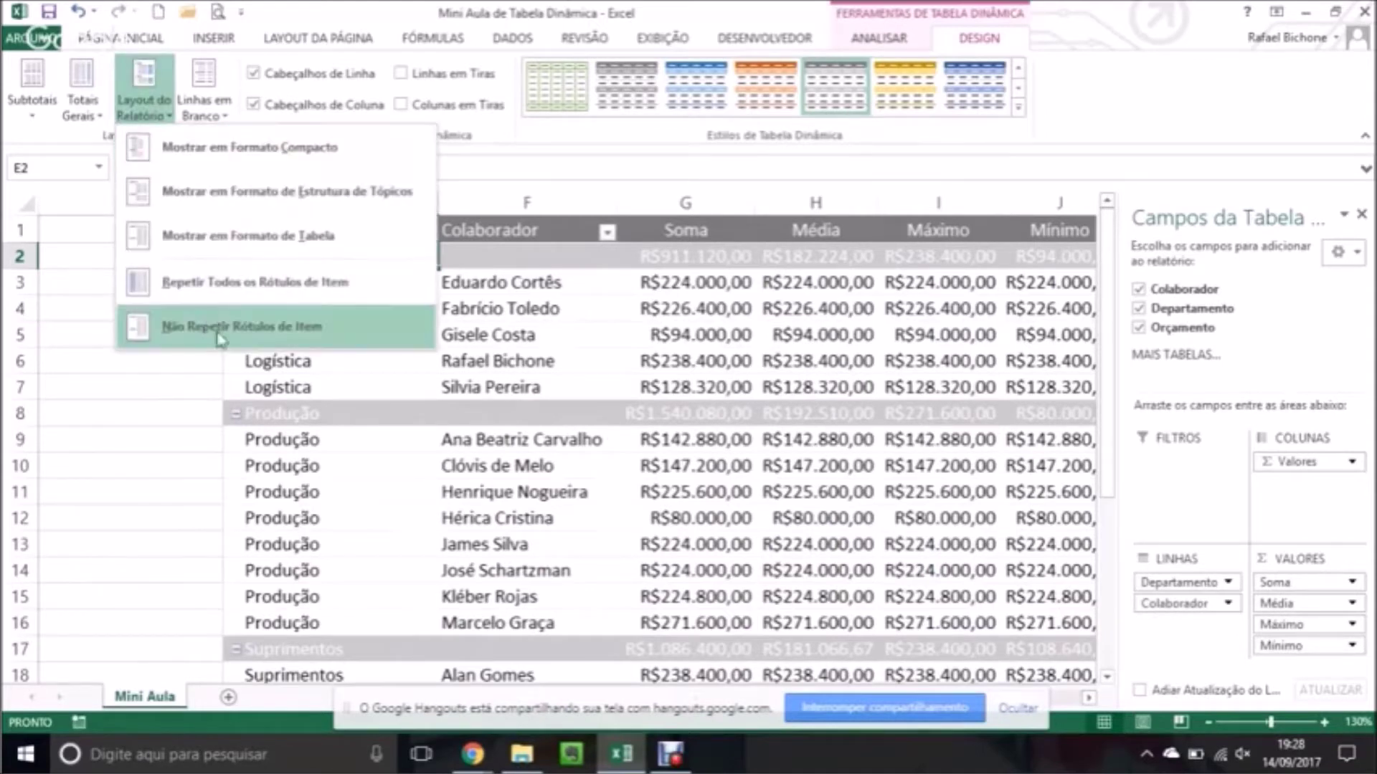
{"action": "left_click", "coordinate": [231, 324]}
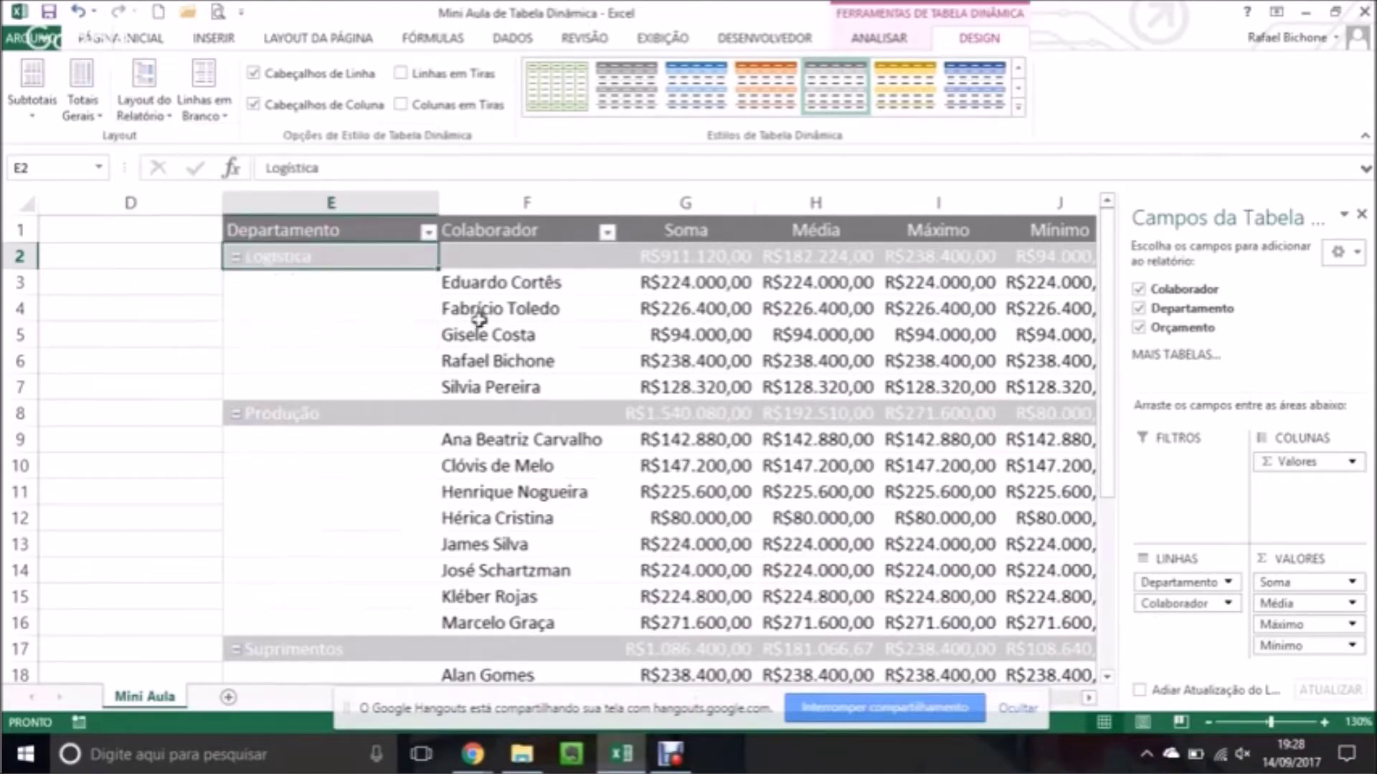
Examine the pivot table's columns and its Total Geral row, especially the grand total under Soma.
{"action": "mouse_move", "coordinate": [798, 368]}
{"action": "left_click", "coordinate": [1087, 699]}
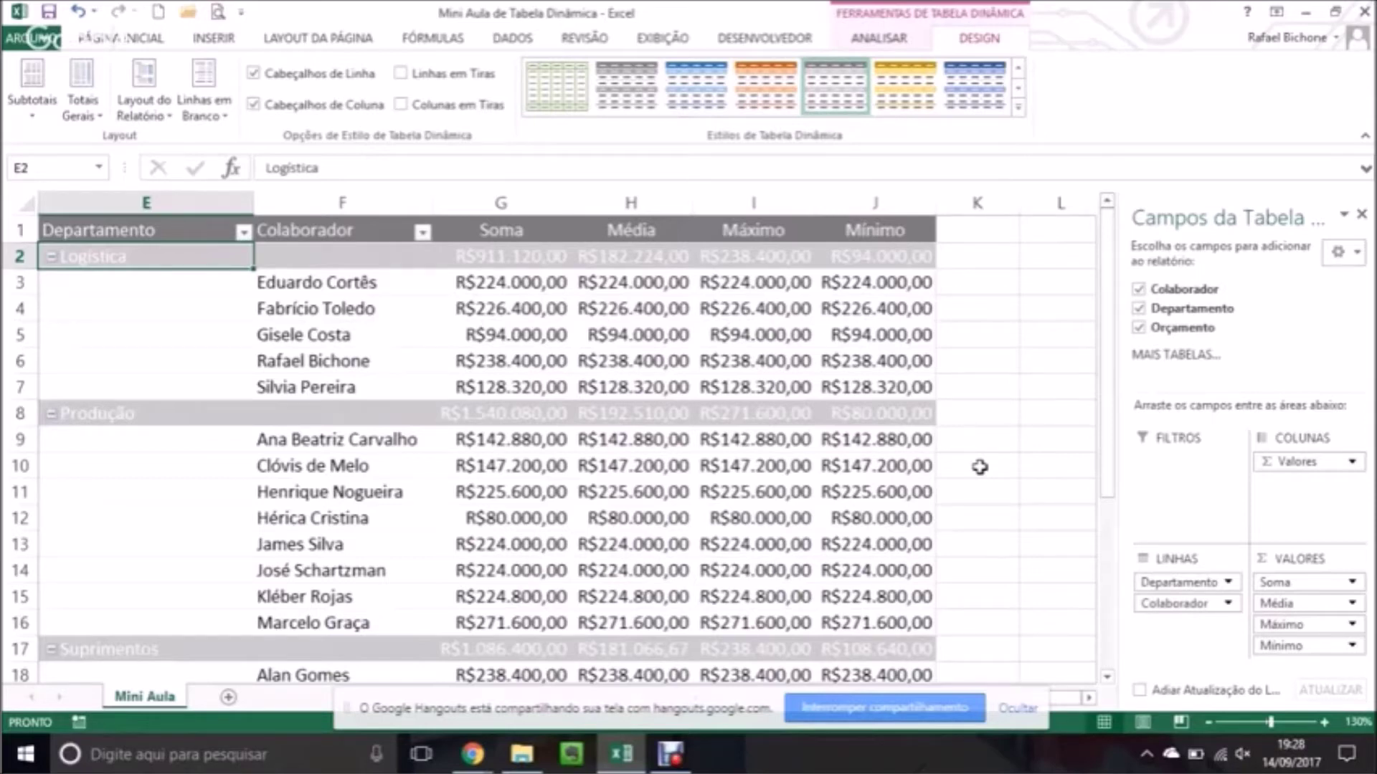
{"action": "left_click_drag", "start_coordinate": [1112, 406], "coordinate": [1113, 620]}
{"action": "left_click", "coordinate": [554, 587]}
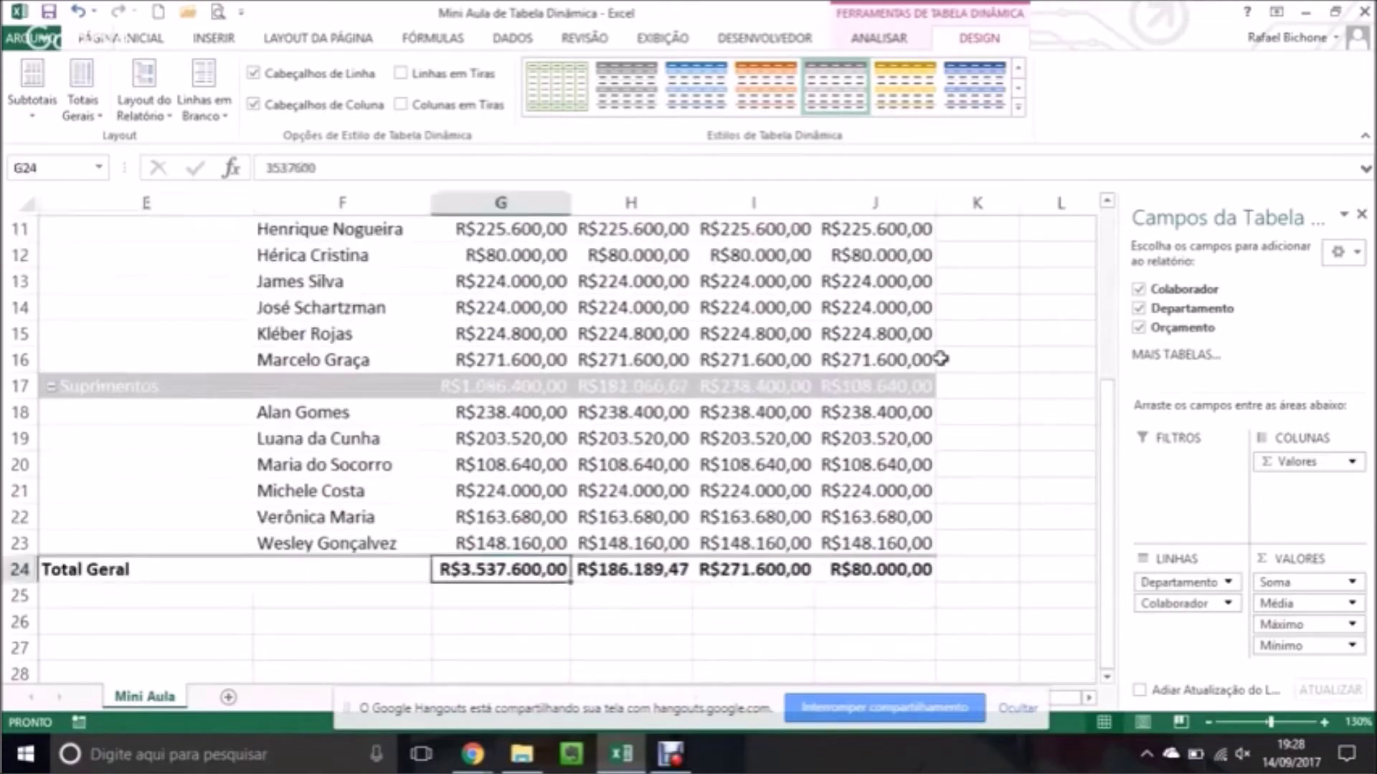
{"action": "scroll", "coordinate": [1113, 224], "scroll_direction": "up", "scroll_amount": 3}
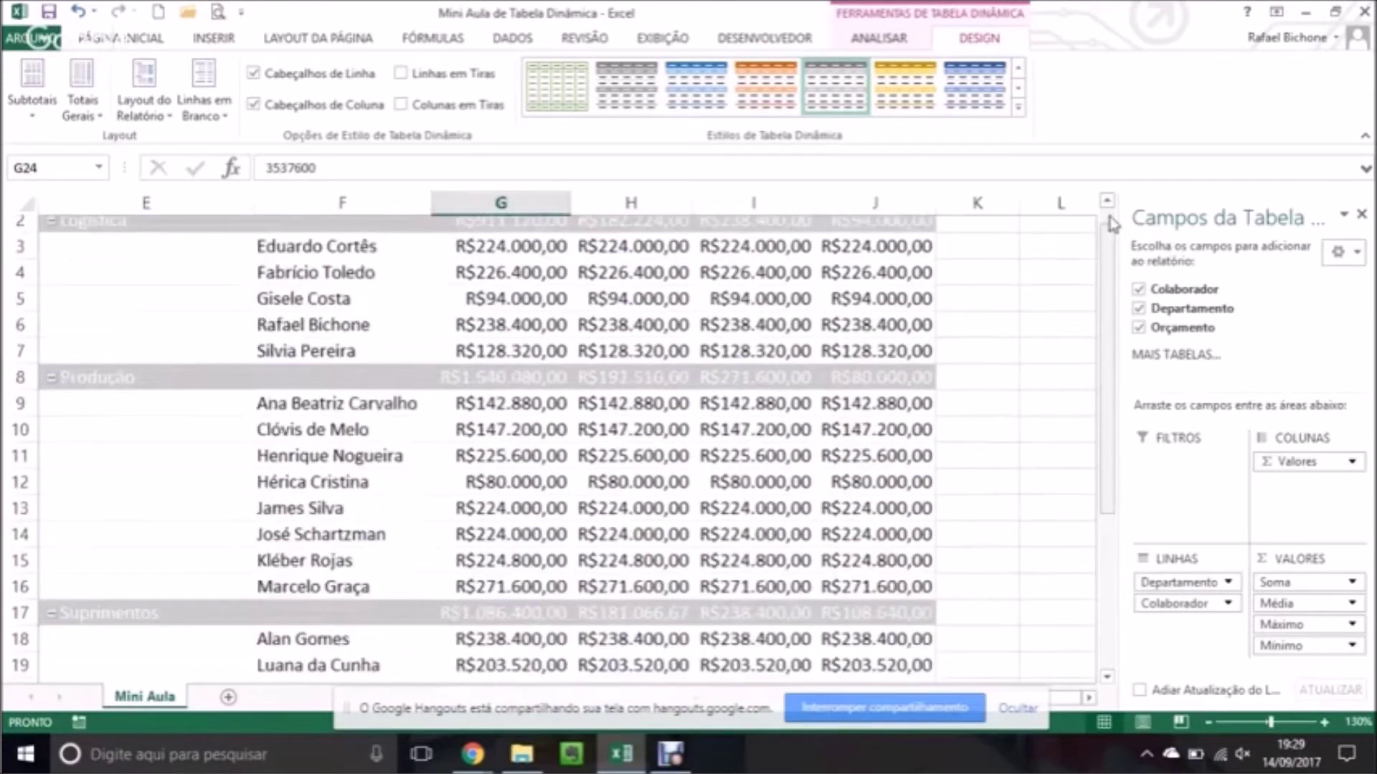
{"action": "scroll", "coordinate": [1112, 224], "scroll_direction": "up", "scroll_amount": 1}
Add the Orçamento field to the pivot table's values once more, between Soma and Média.
{"action": "left_click", "coordinate": [559, 282]}
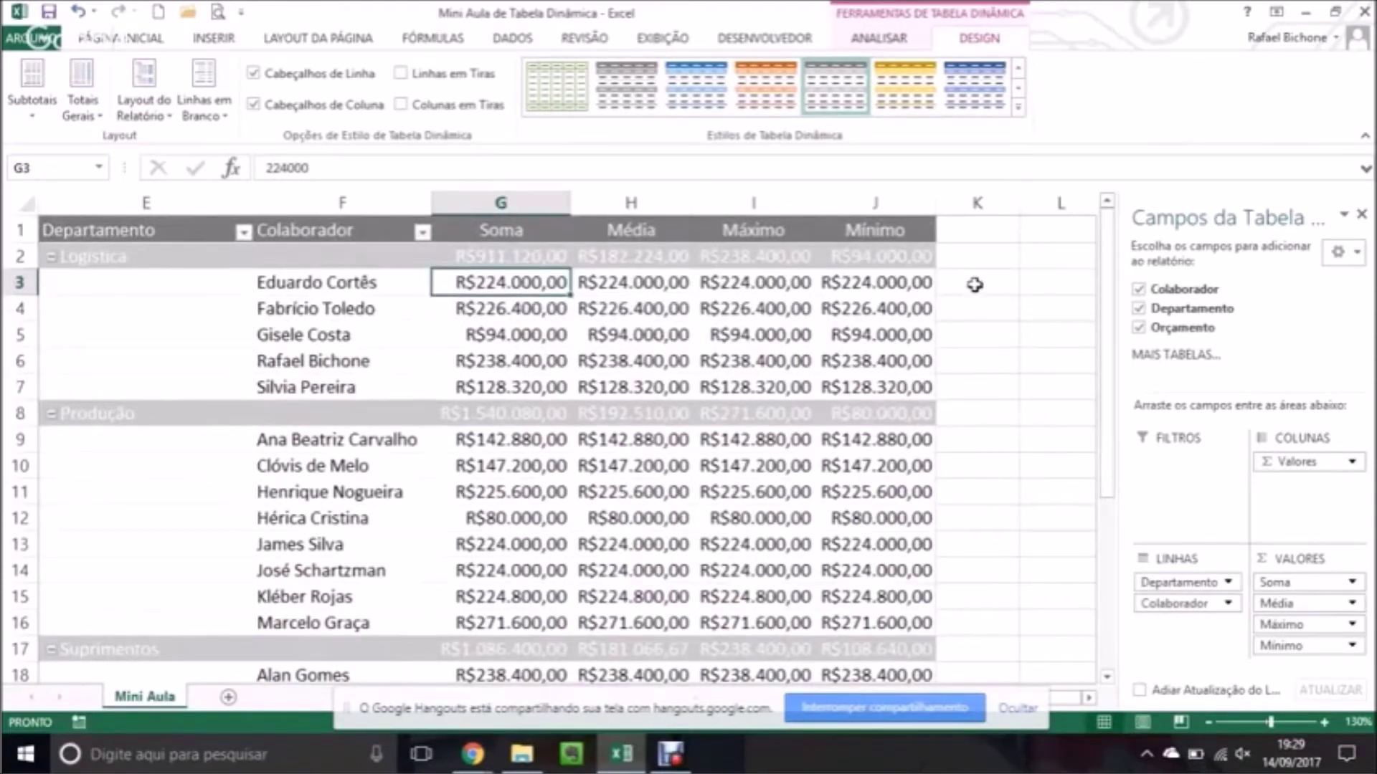
{"action": "left_click", "coordinate": [974, 282]}
{"action": "left_click", "coordinate": [537, 285]}
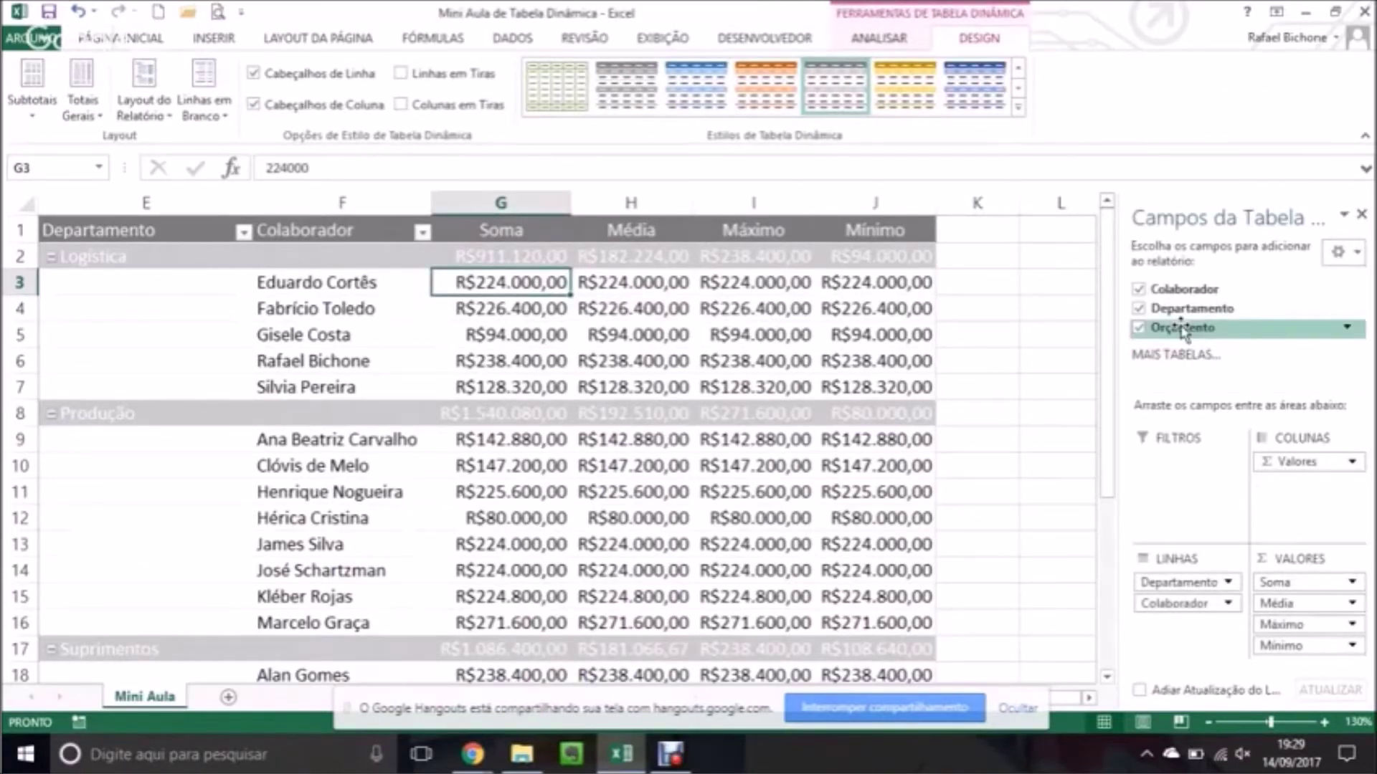
{"action": "left_click_drag", "start_coordinate": [1182, 330], "coordinate": [1312, 603]}
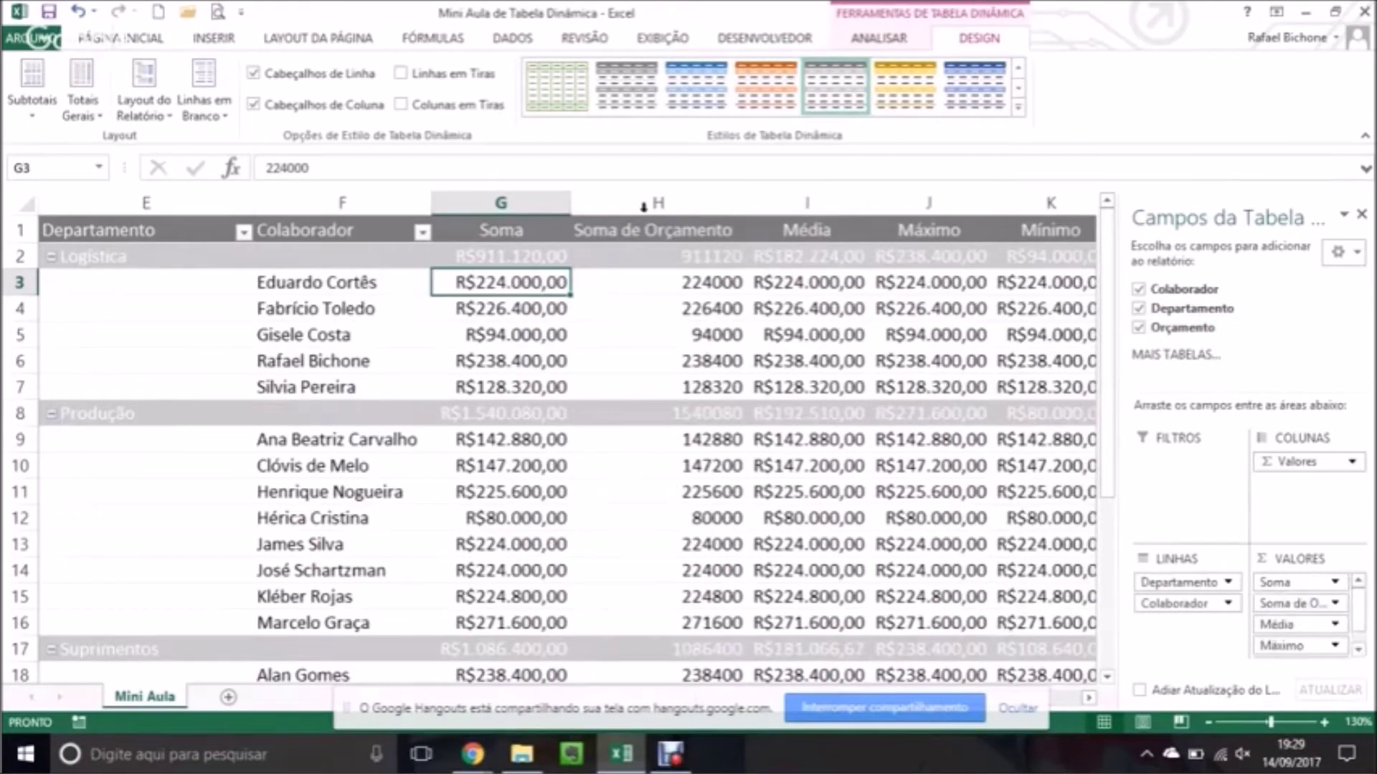
Set the Soma de Orçamento value field to show its values as % do Total Geral.
{"action": "left_click", "coordinate": [1335, 603]}
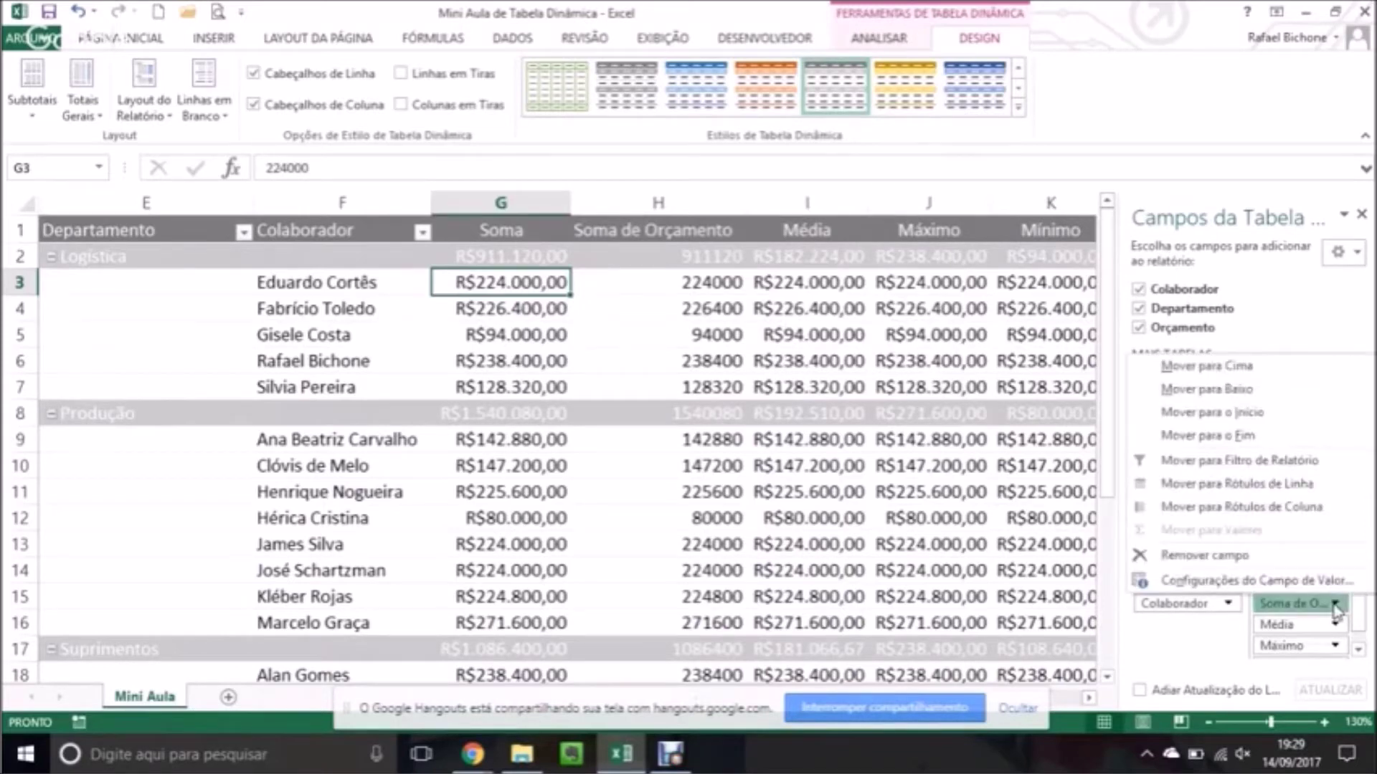
{"action": "left_click", "coordinate": [1284, 587]}
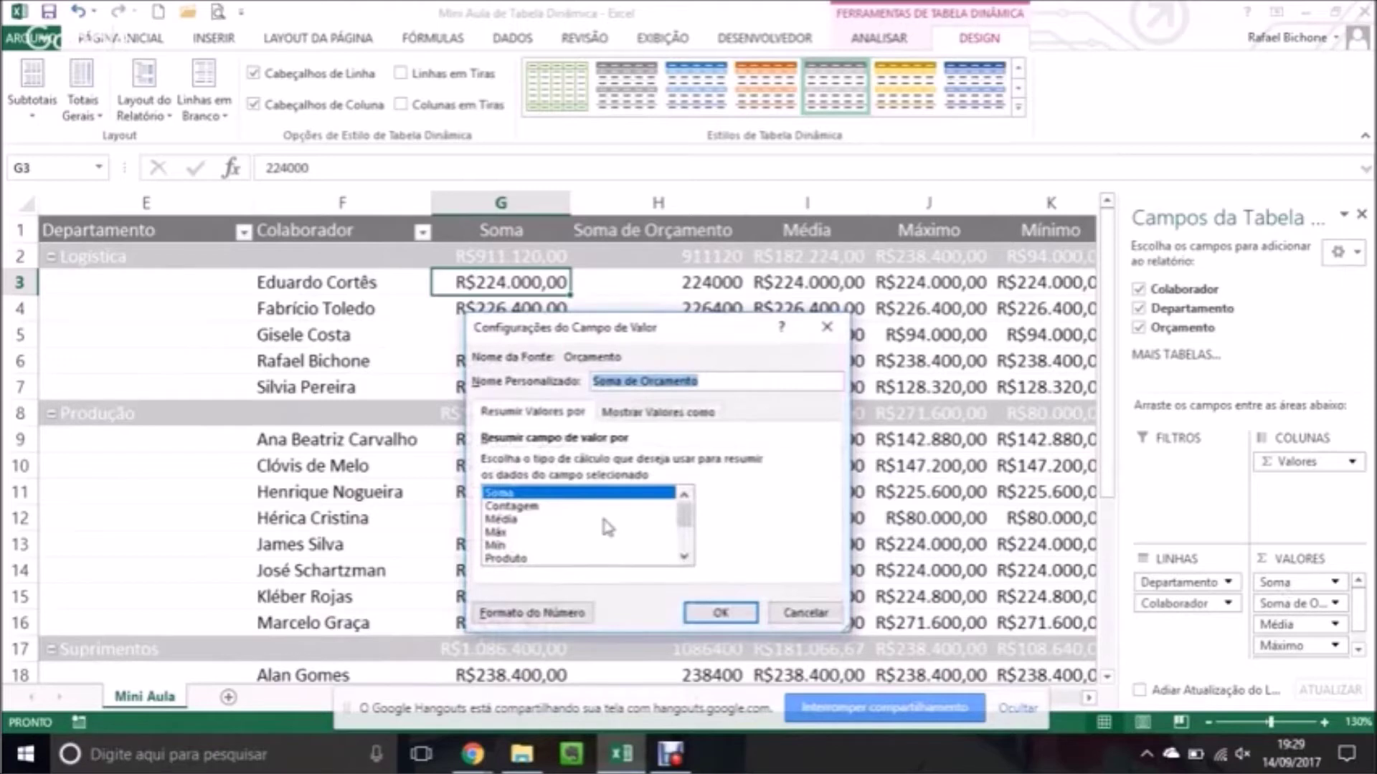
{"action": "left_click", "coordinate": [657, 413]}
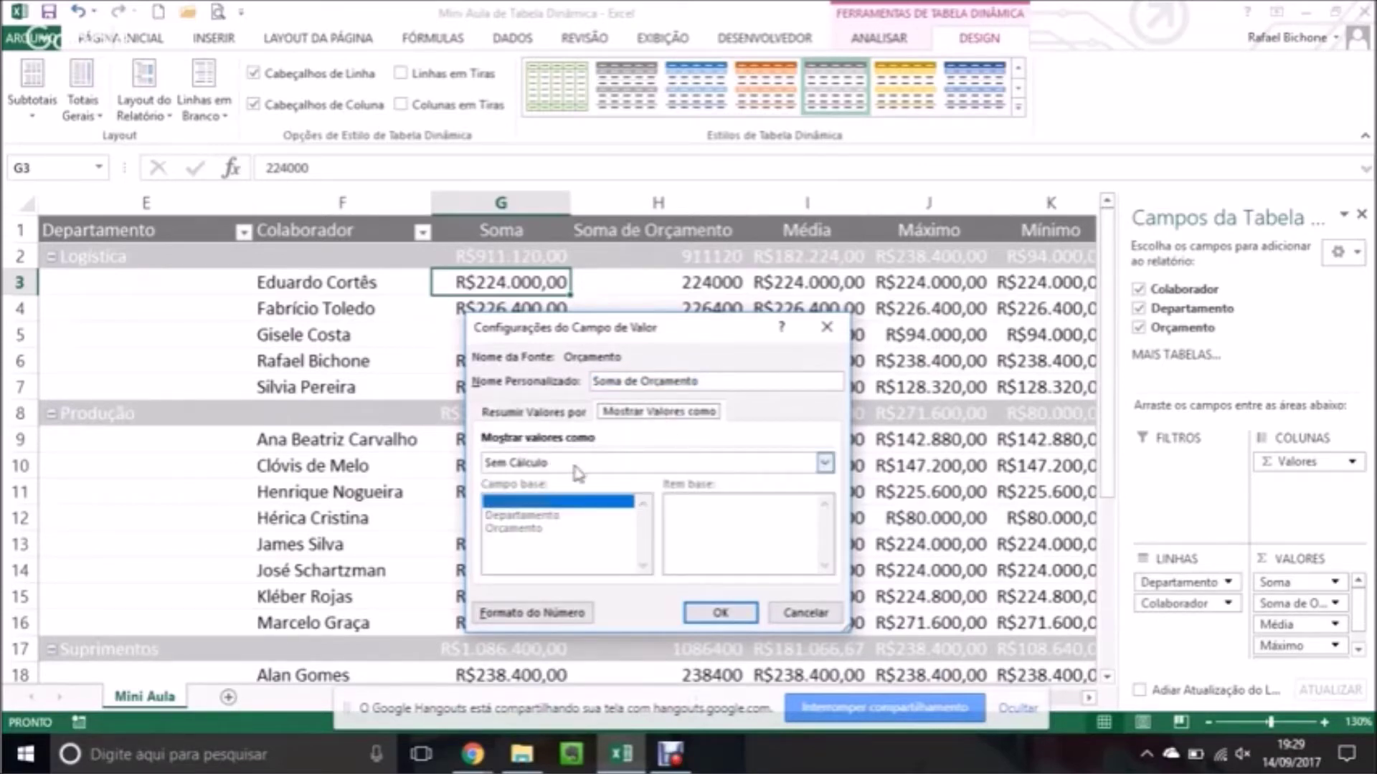
{"action": "left_click", "coordinate": [826, 464]}
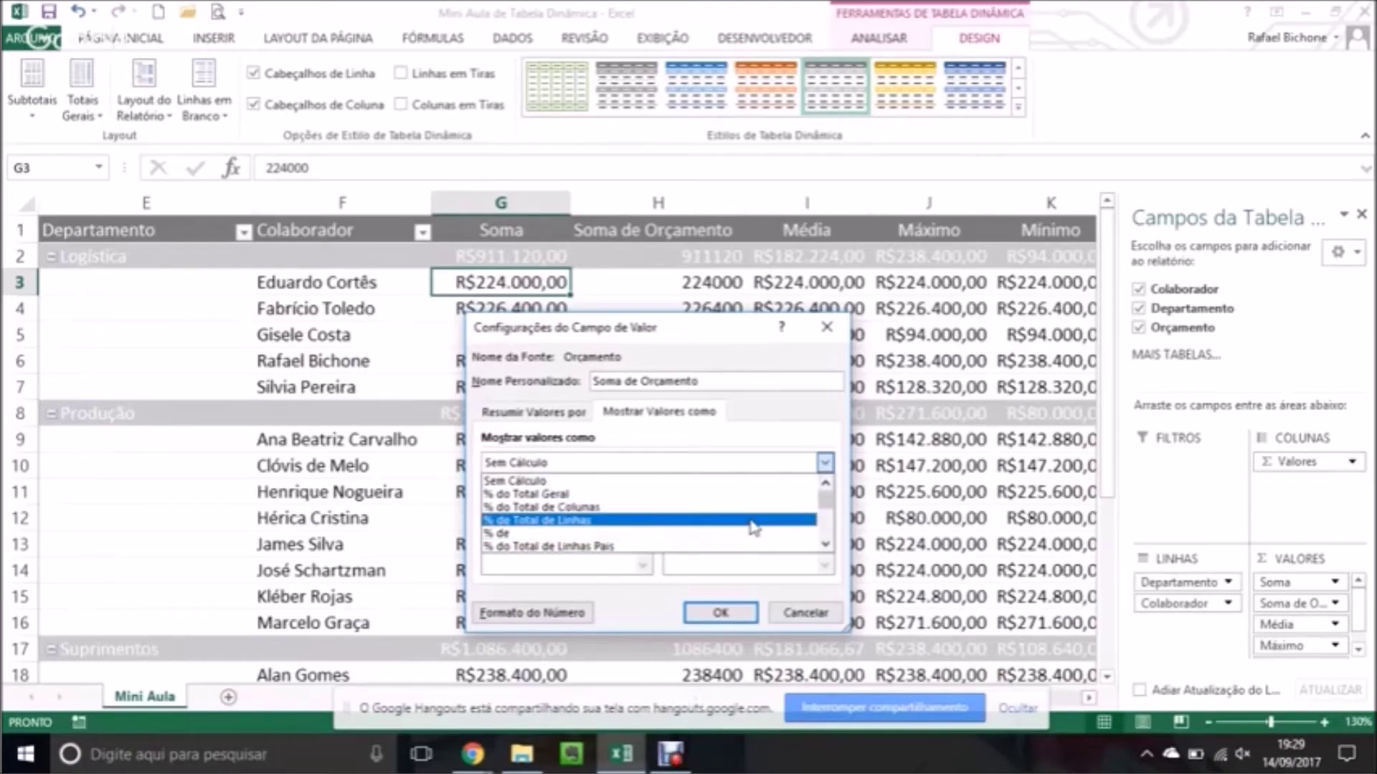
{"action": "left_click", "coordinate": [567, 496]}
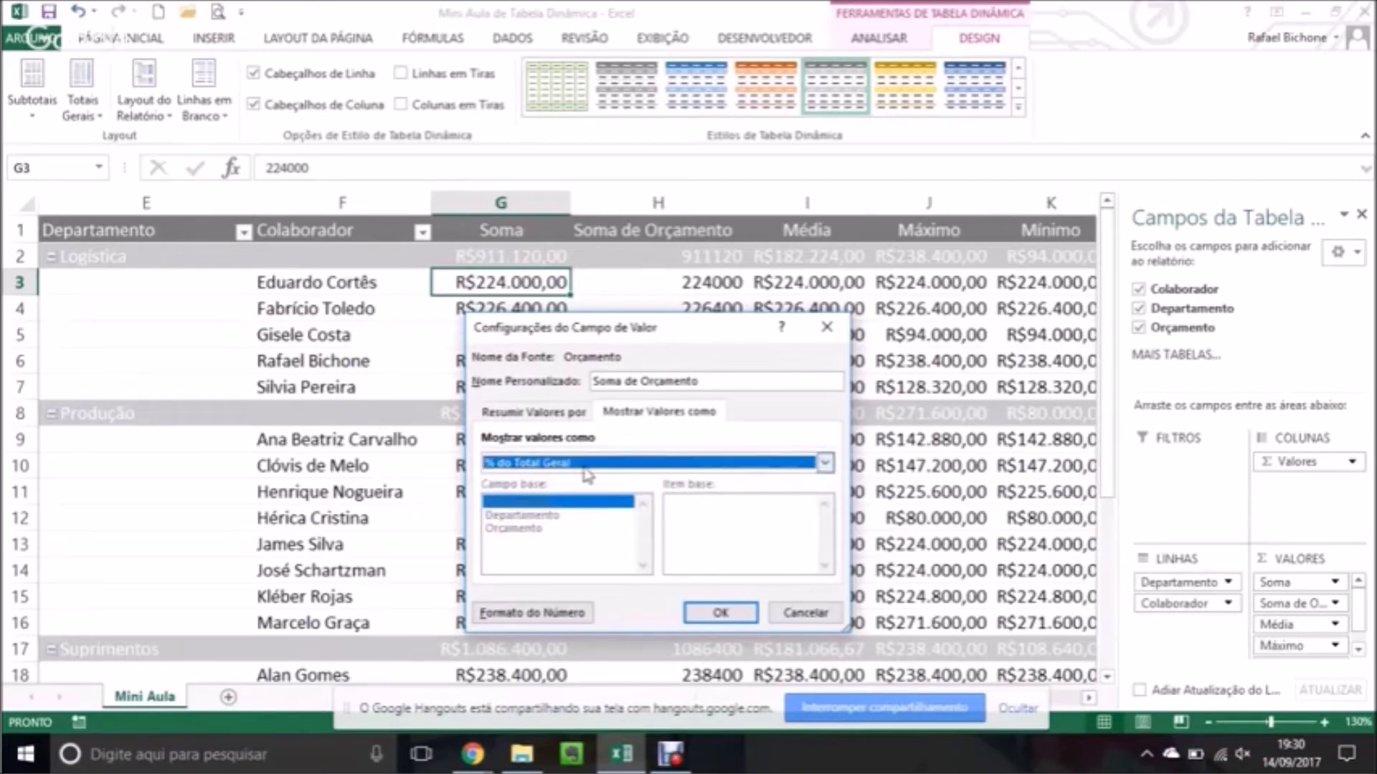
{"action": "left_click", "coordinate": [728, 621]}
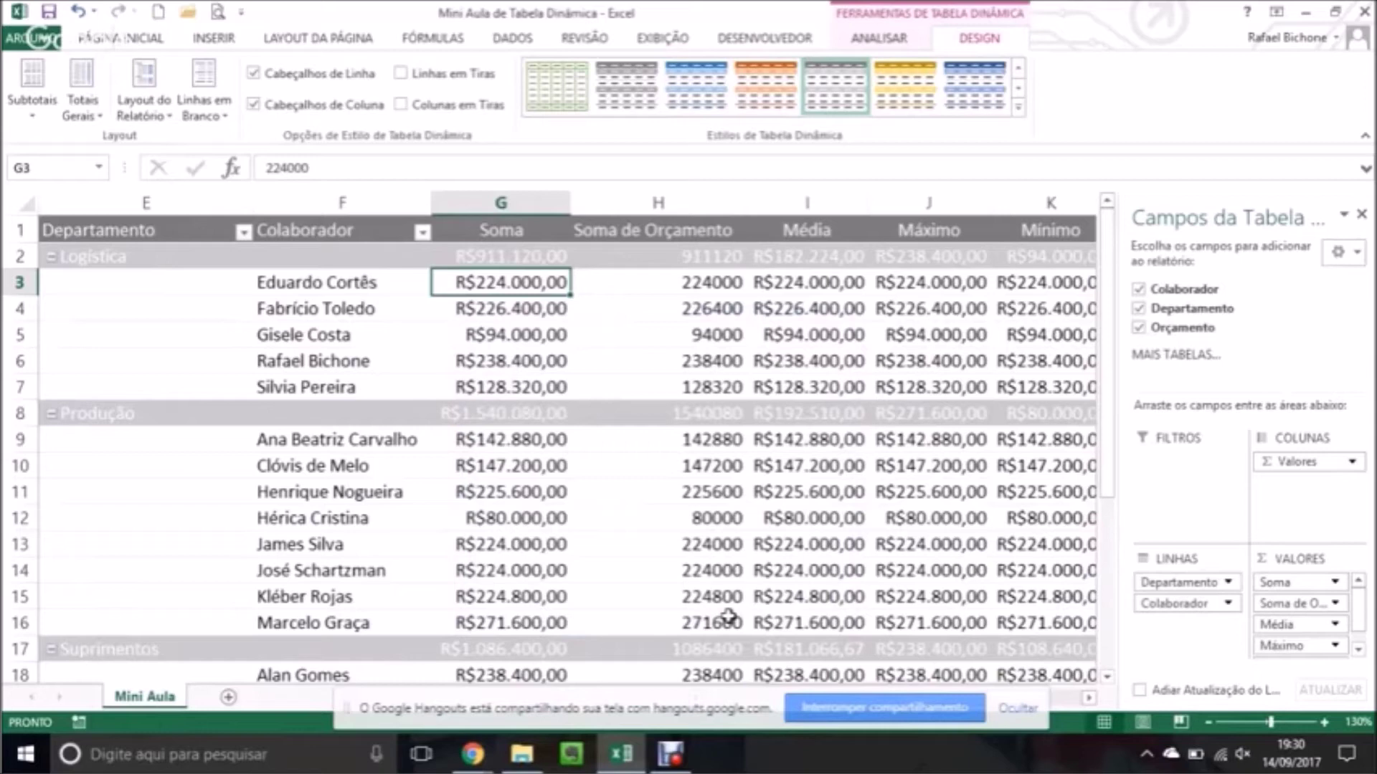
Rename the header of the Soma de Orçamento percentage column to Representatividade.
{"action": "left_click", "coordinate": [686, 230]}
{"action": "type", "text": "R"}
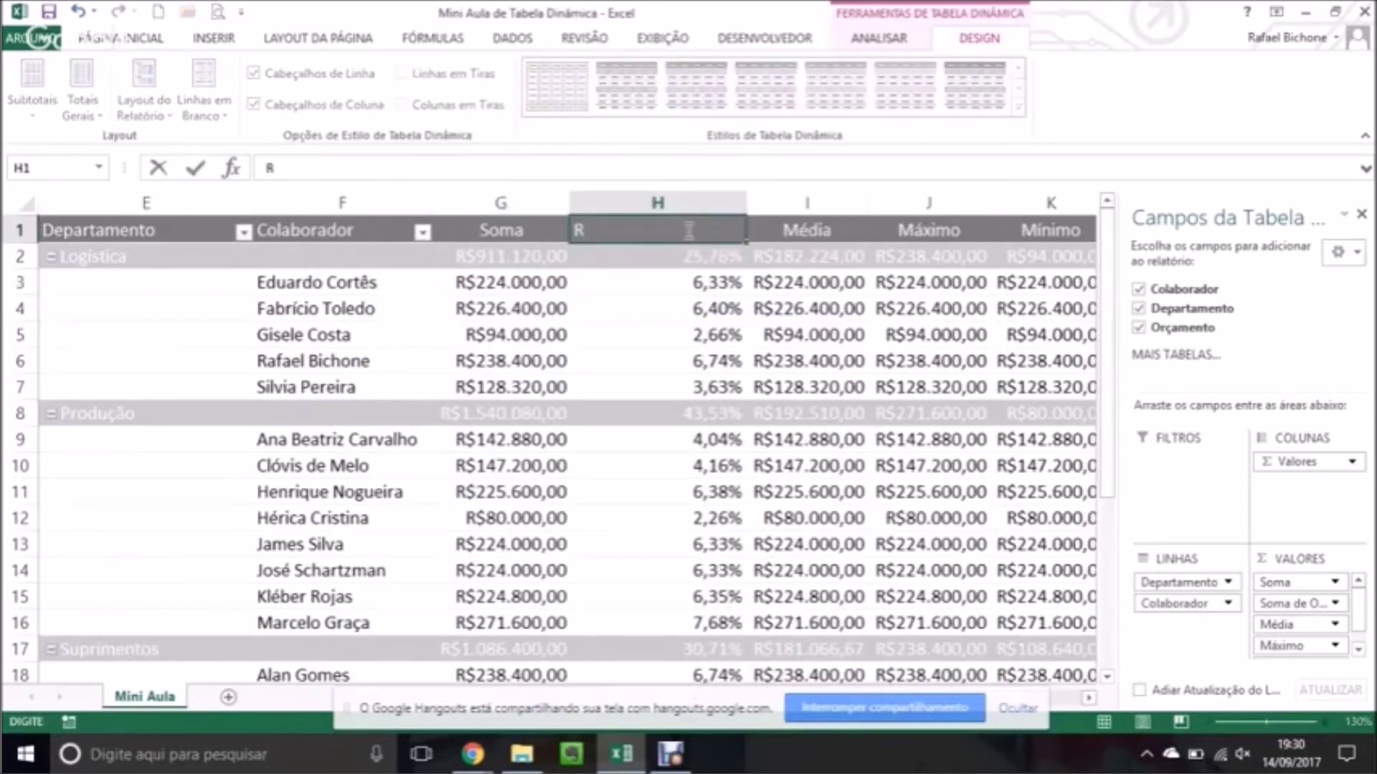
{"action": "type", "text": "epresentativ"}
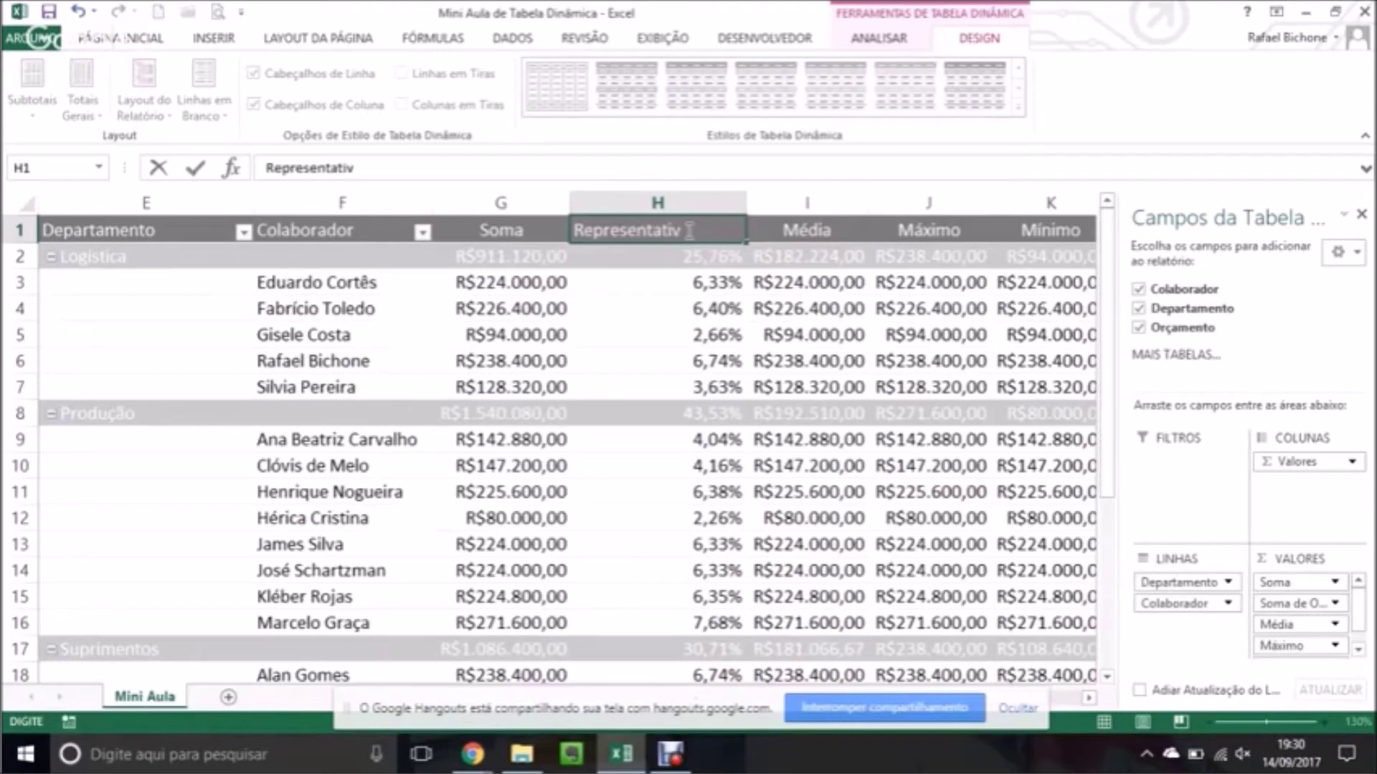
{"action": "type", "text": "idade"}
{"action": "key", "text": "Return"}
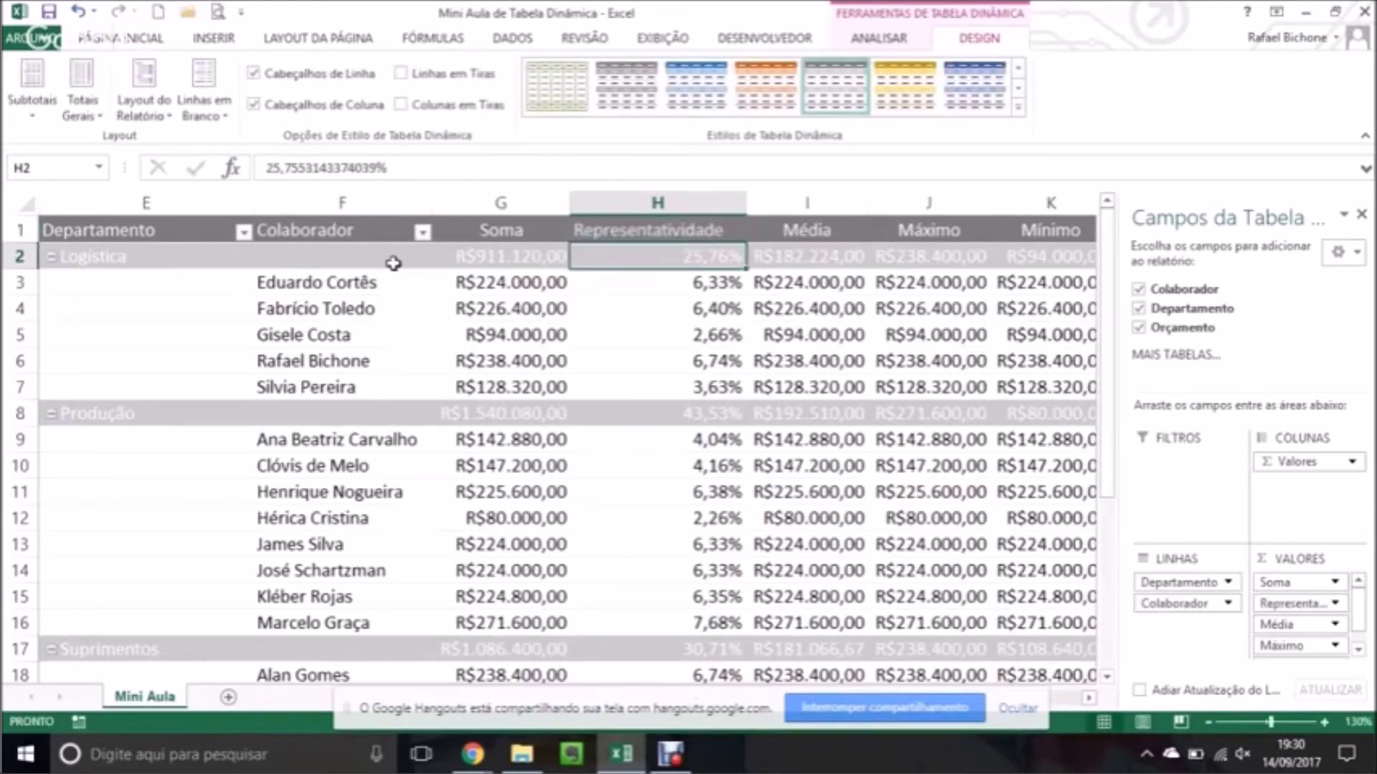
Examine the Representatividade percentages of the Logística, Produção and Suprimentos departments and the employees within them.
{"action": "left_click", "coordinate": [118, 257]}
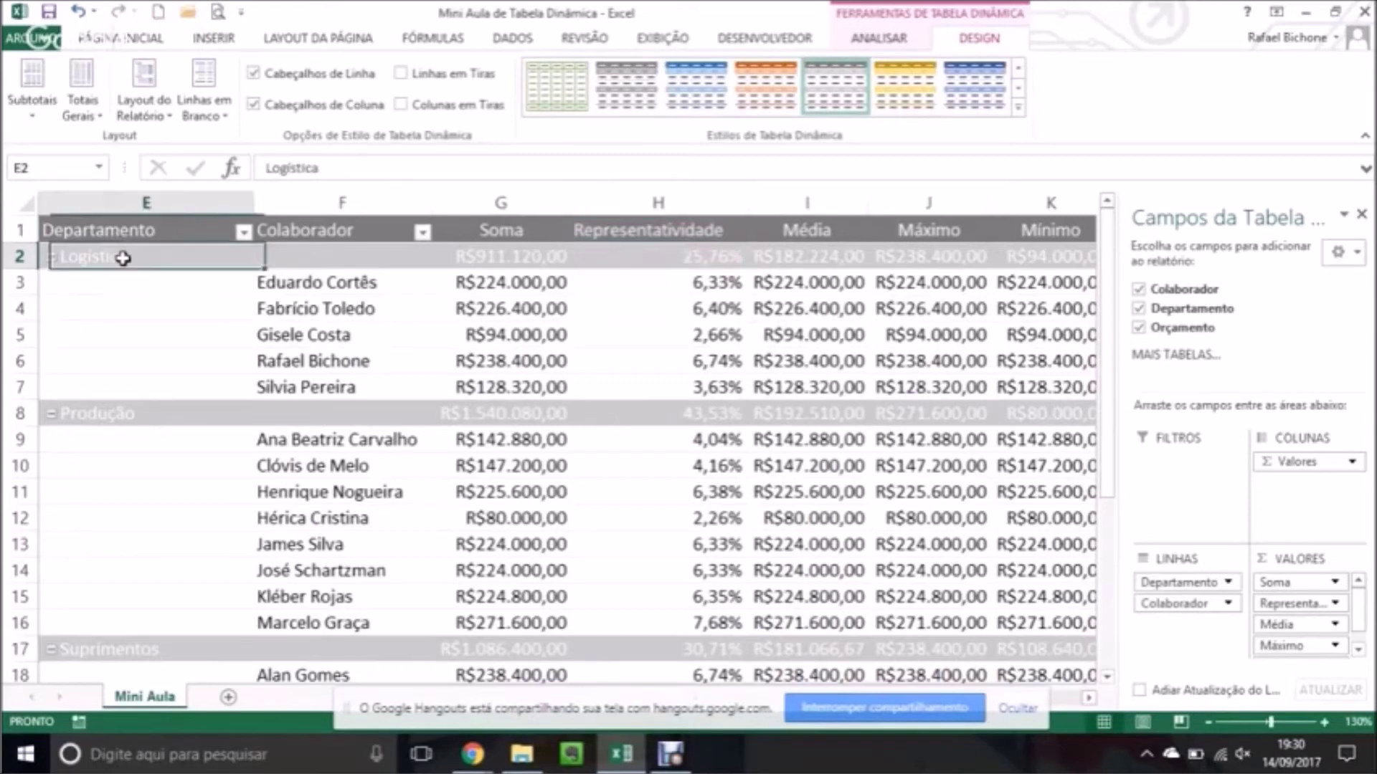
{"action": "left_click", "coordinate": [649, 257]}
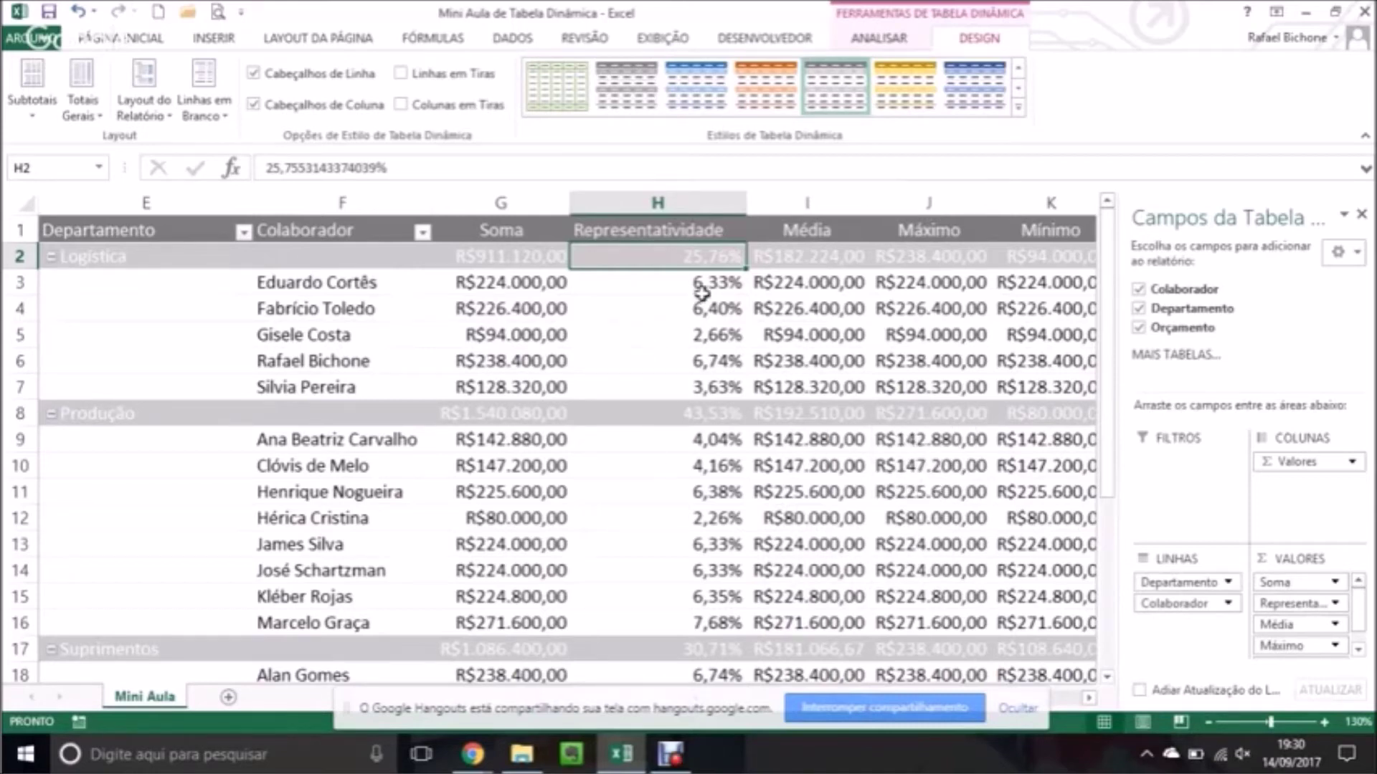
{"action": "left_click_drag", "start_coordinate": [693, 282], "coordinate": [712, 387]}
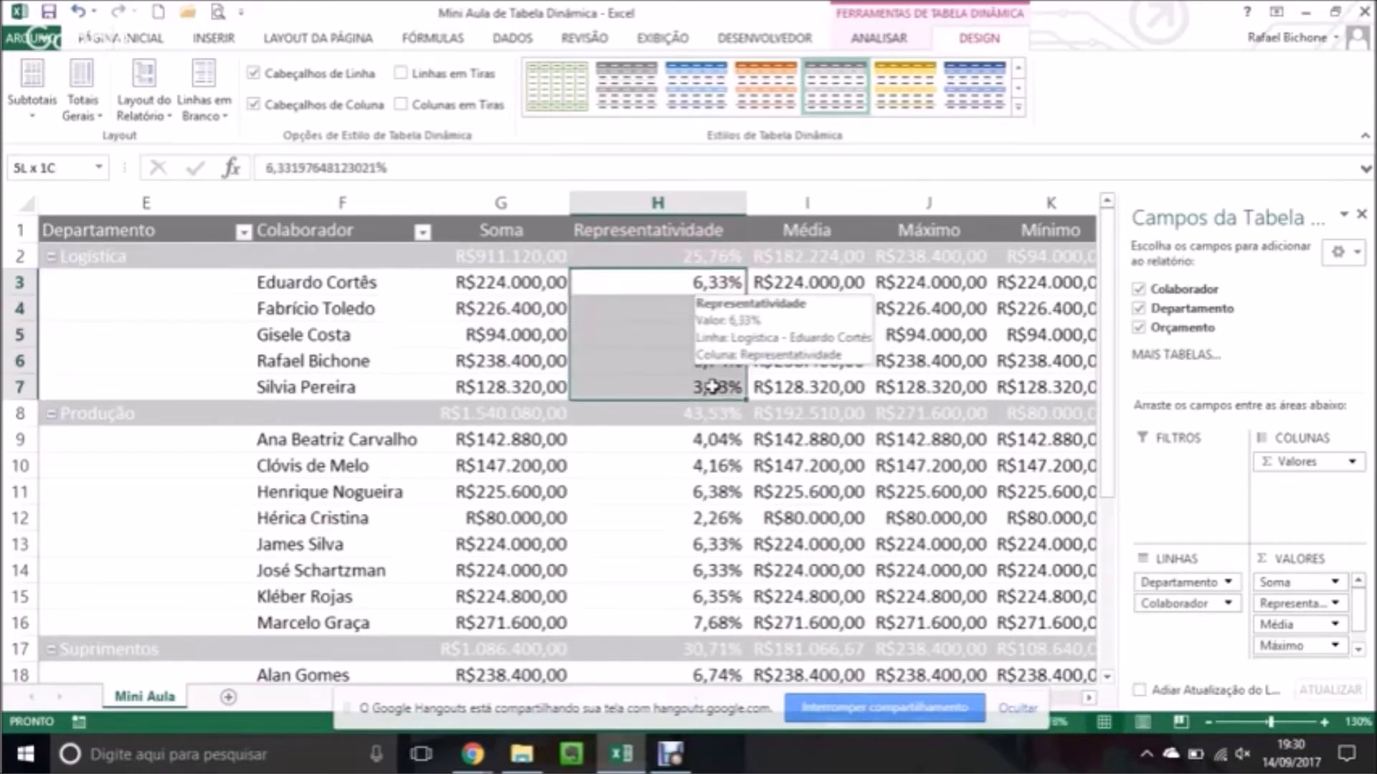
{"action": "left_click", "coordinate": [636, 343]}
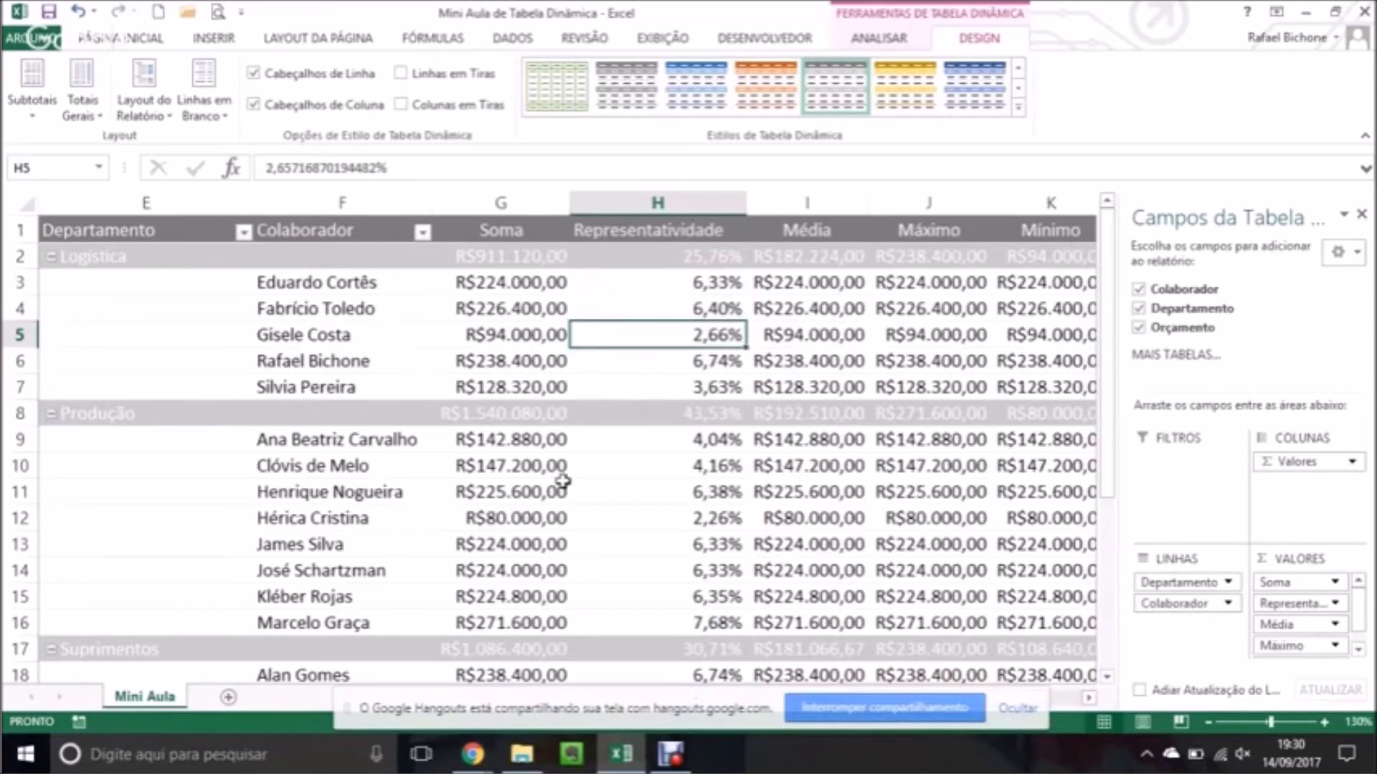
{"action": "left_click", "coordinate": [693, 413]}
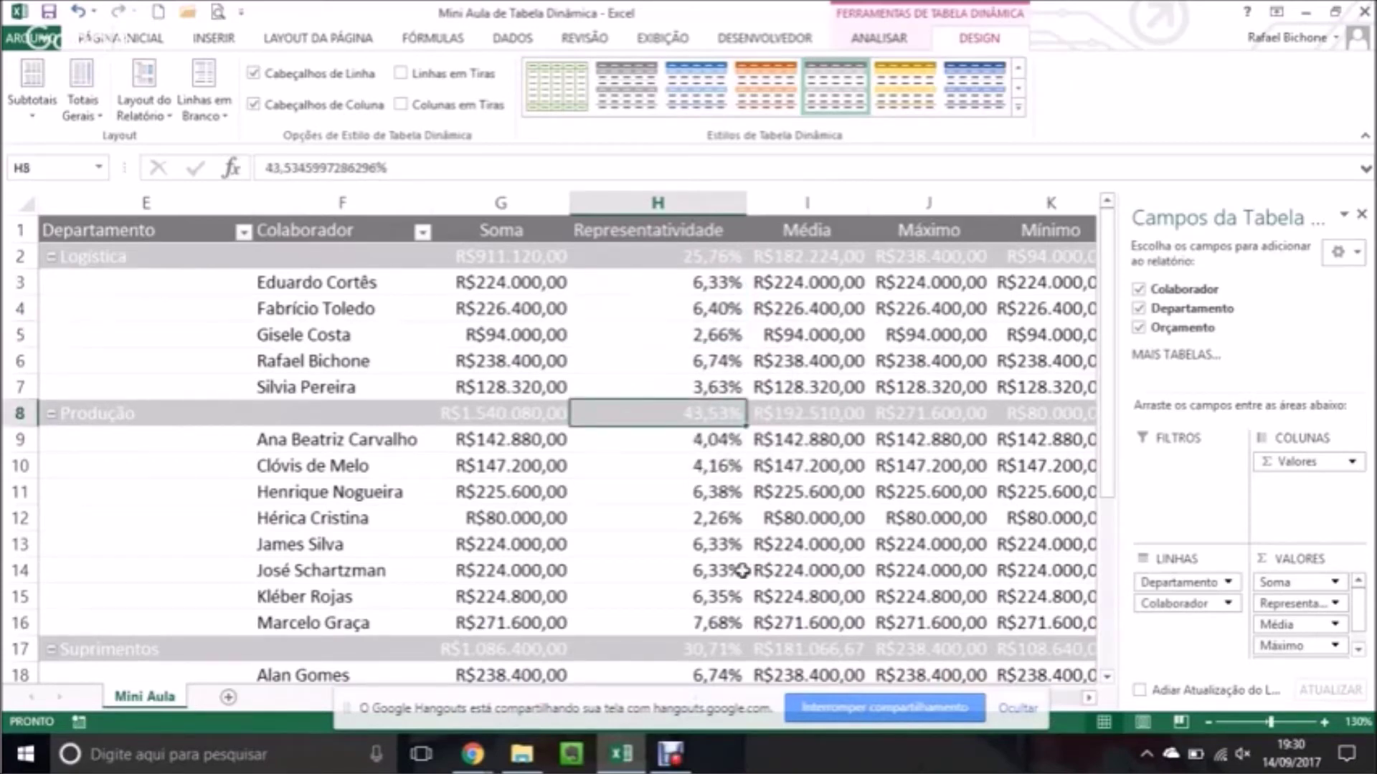
{"action": "left_click_drag", "start_coordinate": [1113, 428], "coordinate": [1125, 565]}
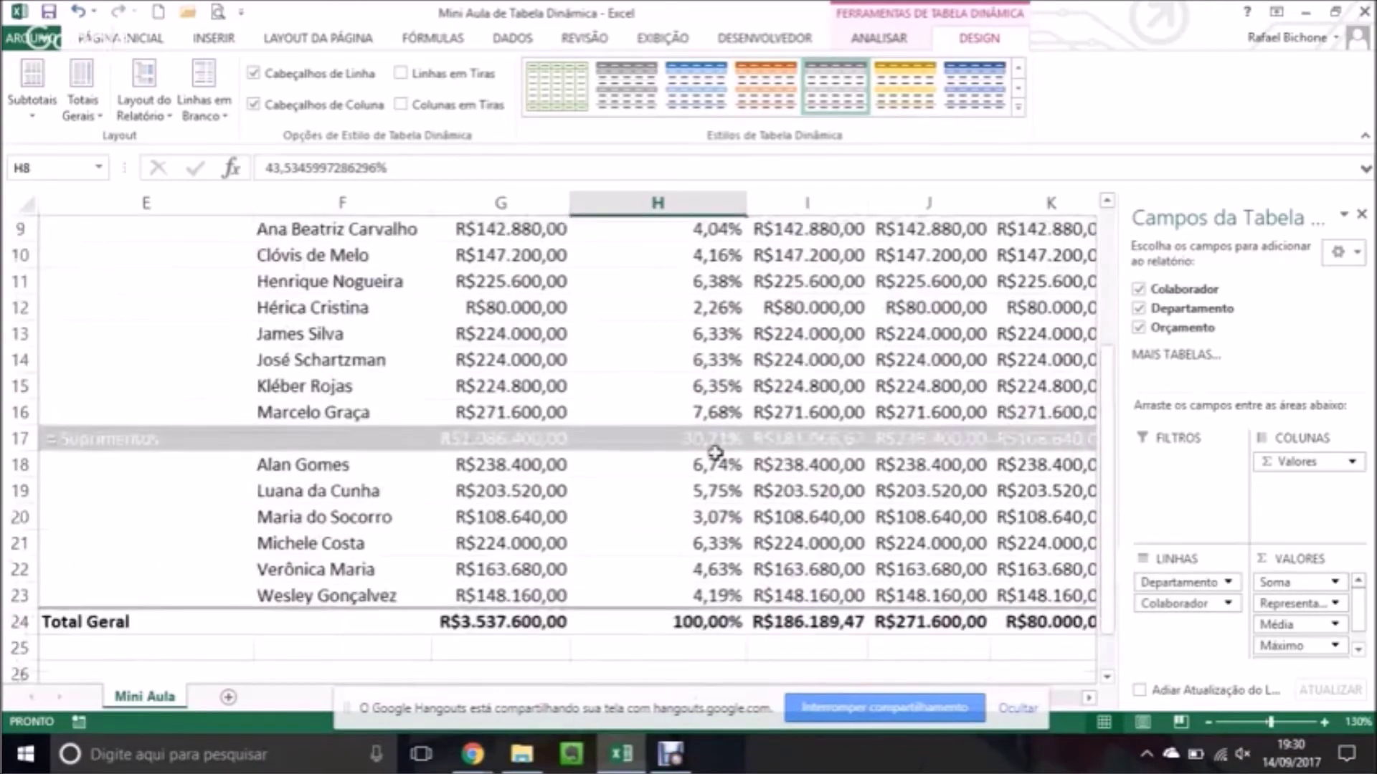
{"action": "left_click", "coordinate": [715, 449]}
{"action": "scroll", "coordinate": [1104, 233], "scroll_direction": "up", "scroll_amount": 3}
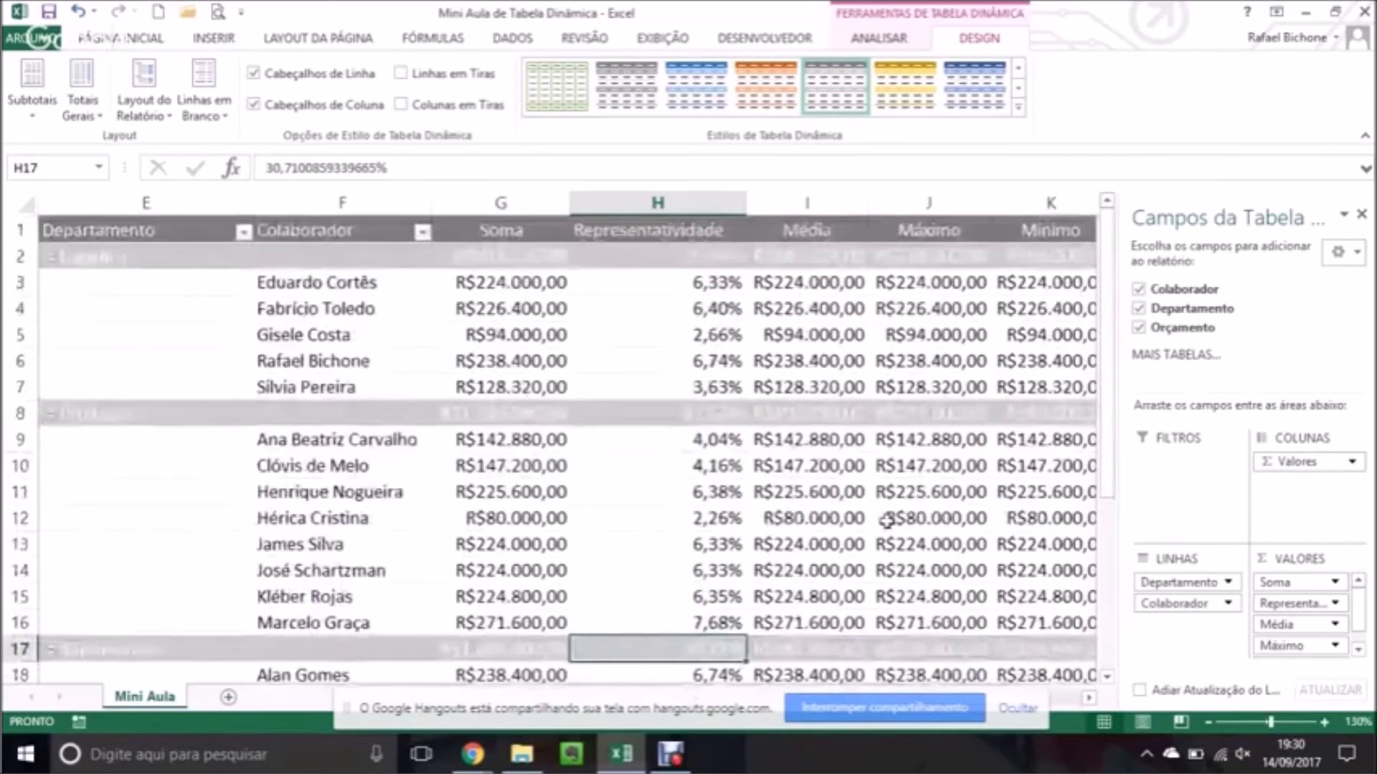
Set the Orçamento value in cell C5 of the source table, a Produção employee, to 380000.
{"action": "double_click", "coordinate": [420, 473]}
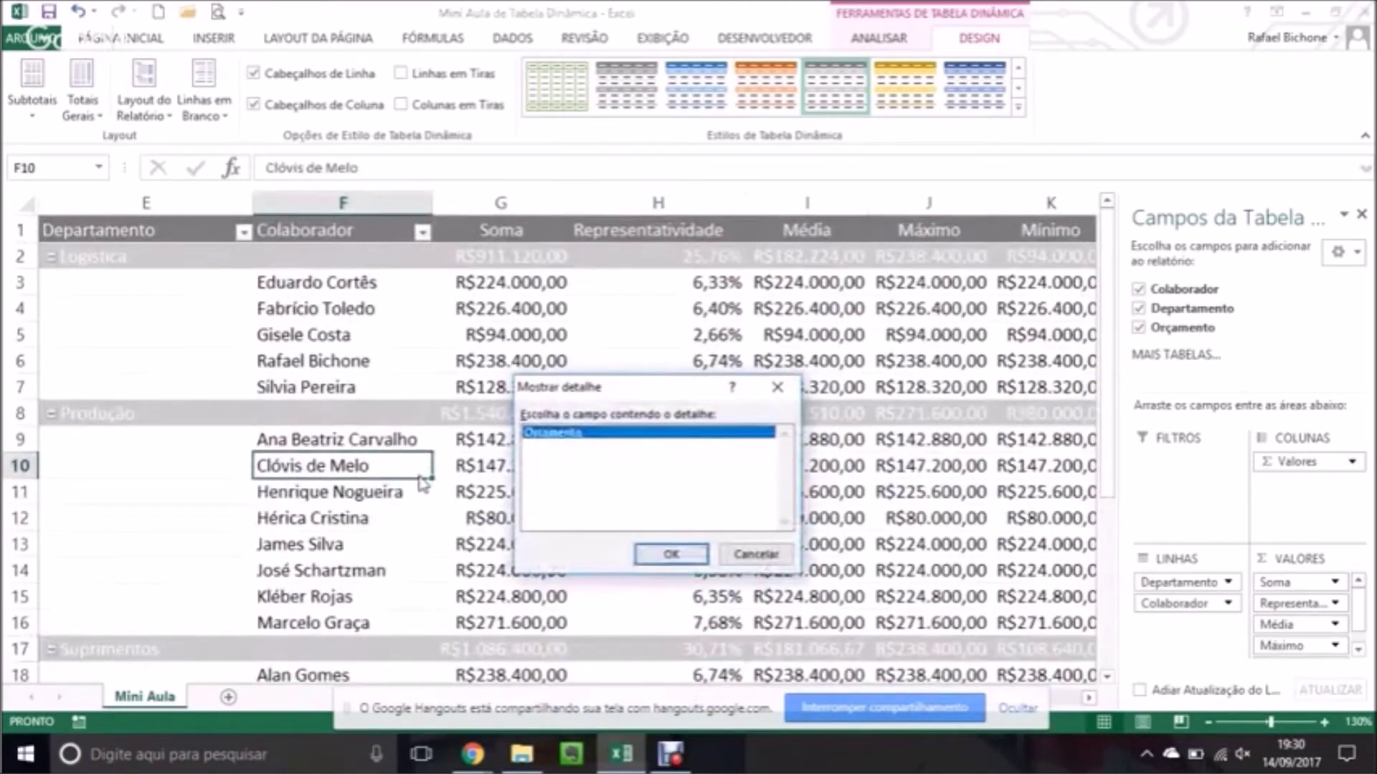
{"action": "key", "text": "Escape"}
{"action": "key", "text": "Left"}
{"action": "key", "text": "Left"}
{"action": "key", "text": "Left"}
{"action": "key", "text": "Left"}
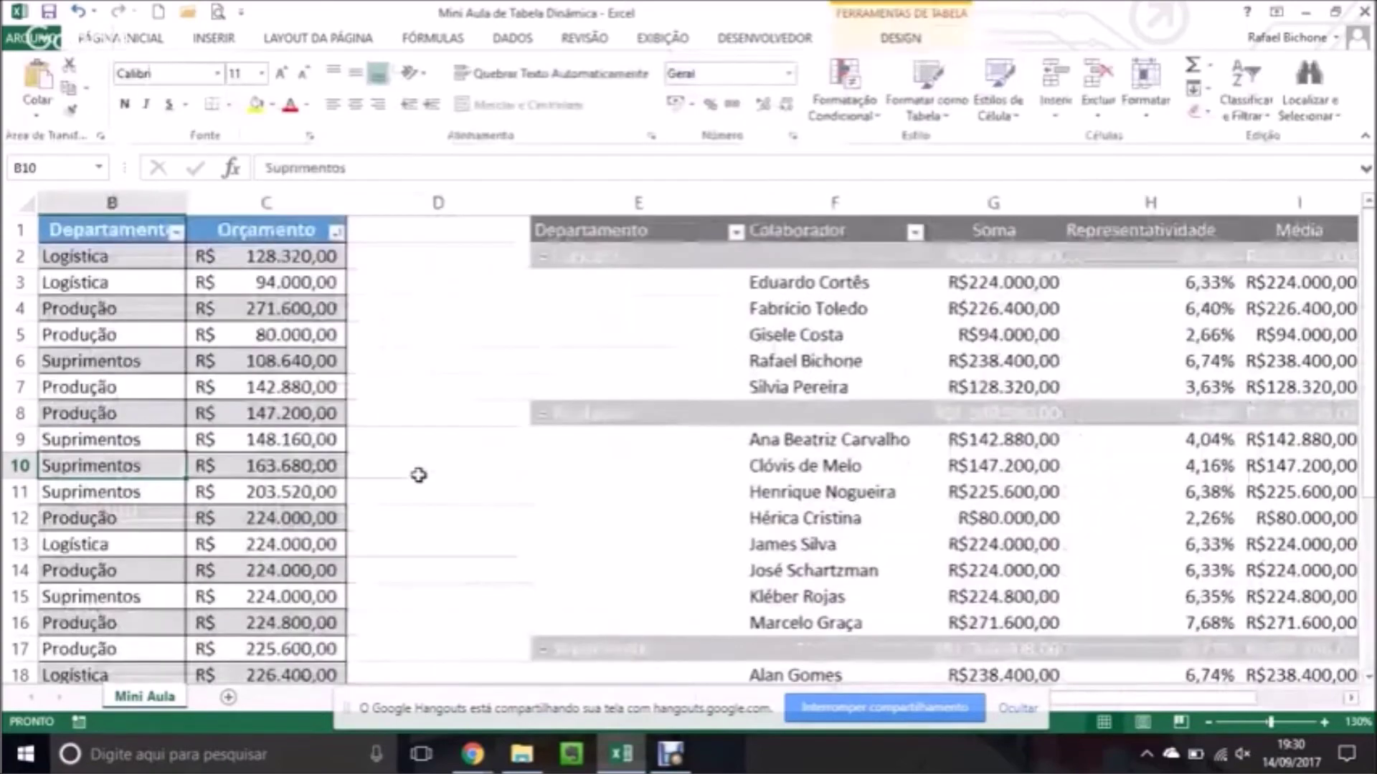
{"action": "key", "text": "Left"}
{"action": "double_click", "coordinate": [470, 334]}
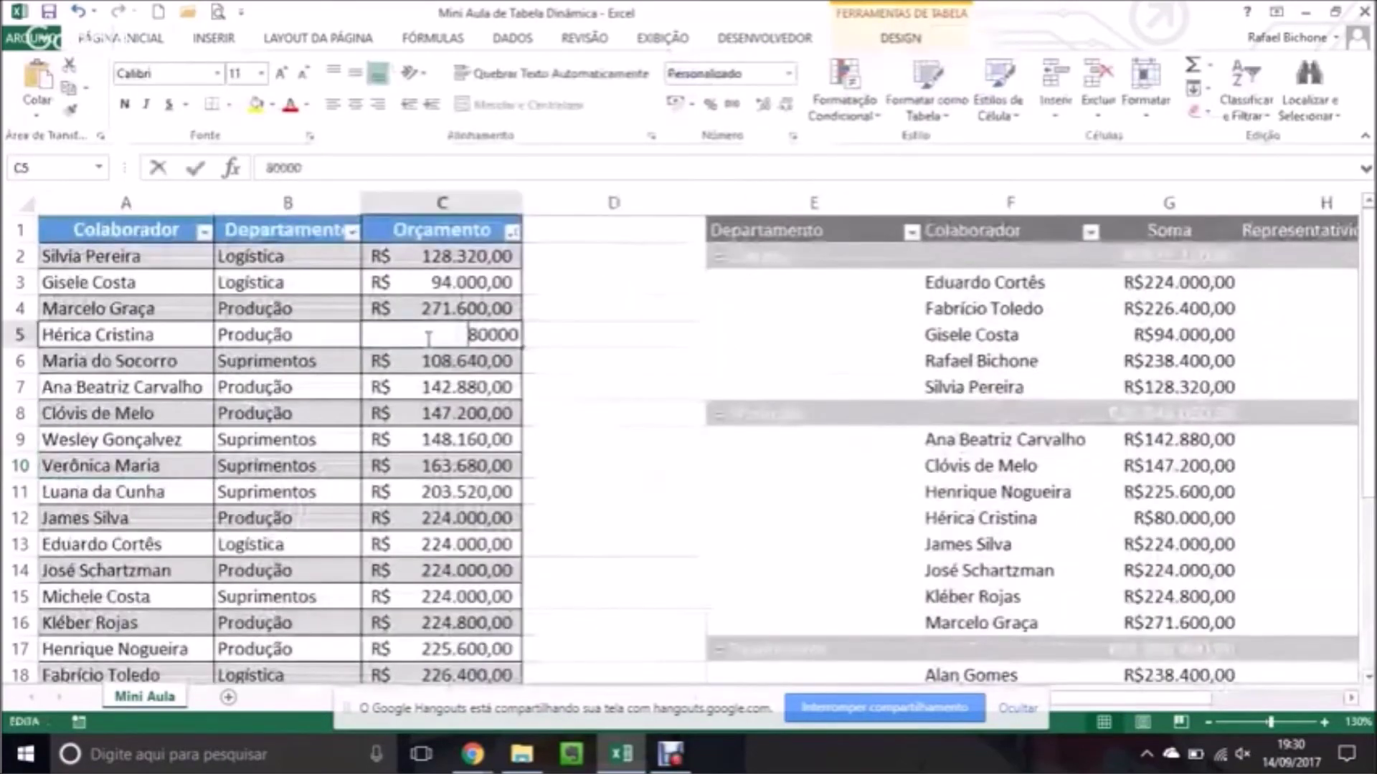
{"action": "type", "text": "3"}
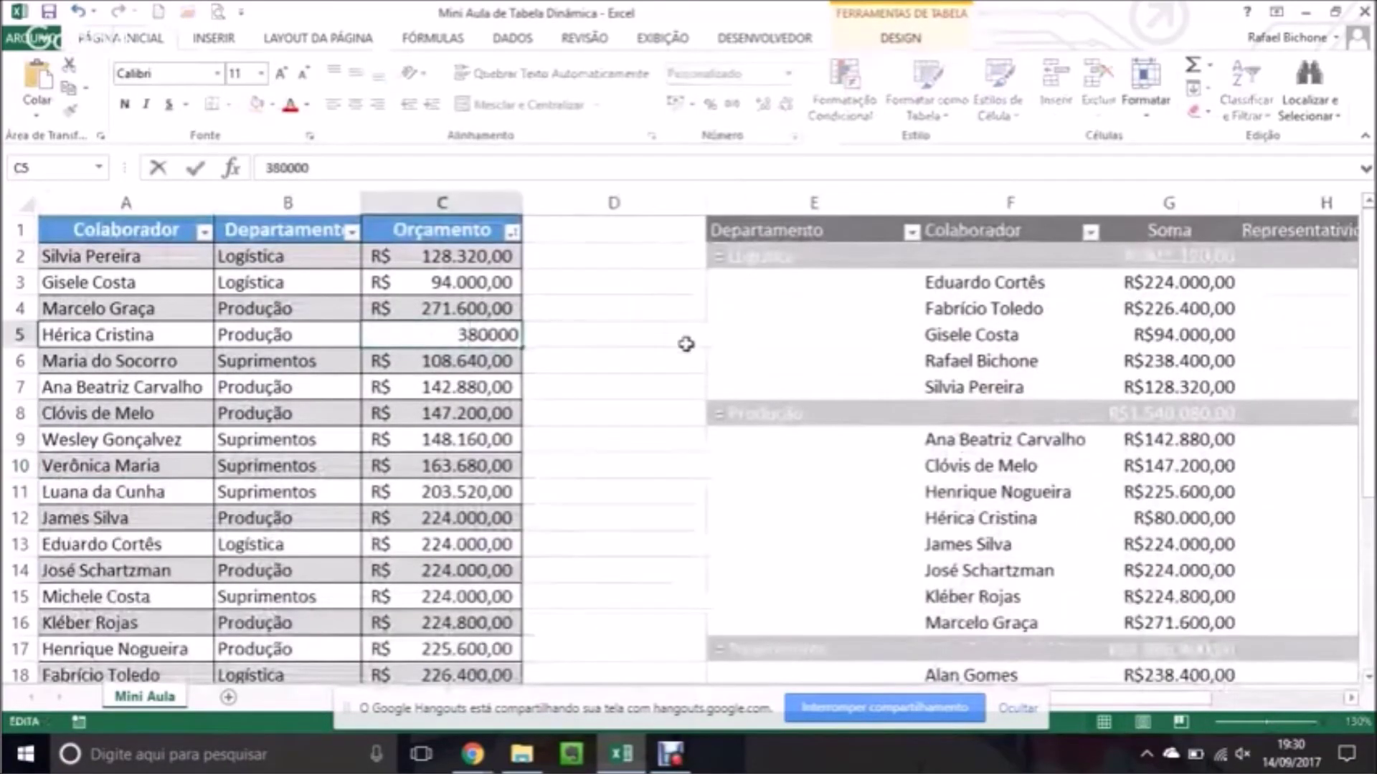
{"action": "key", "text": "Return"}
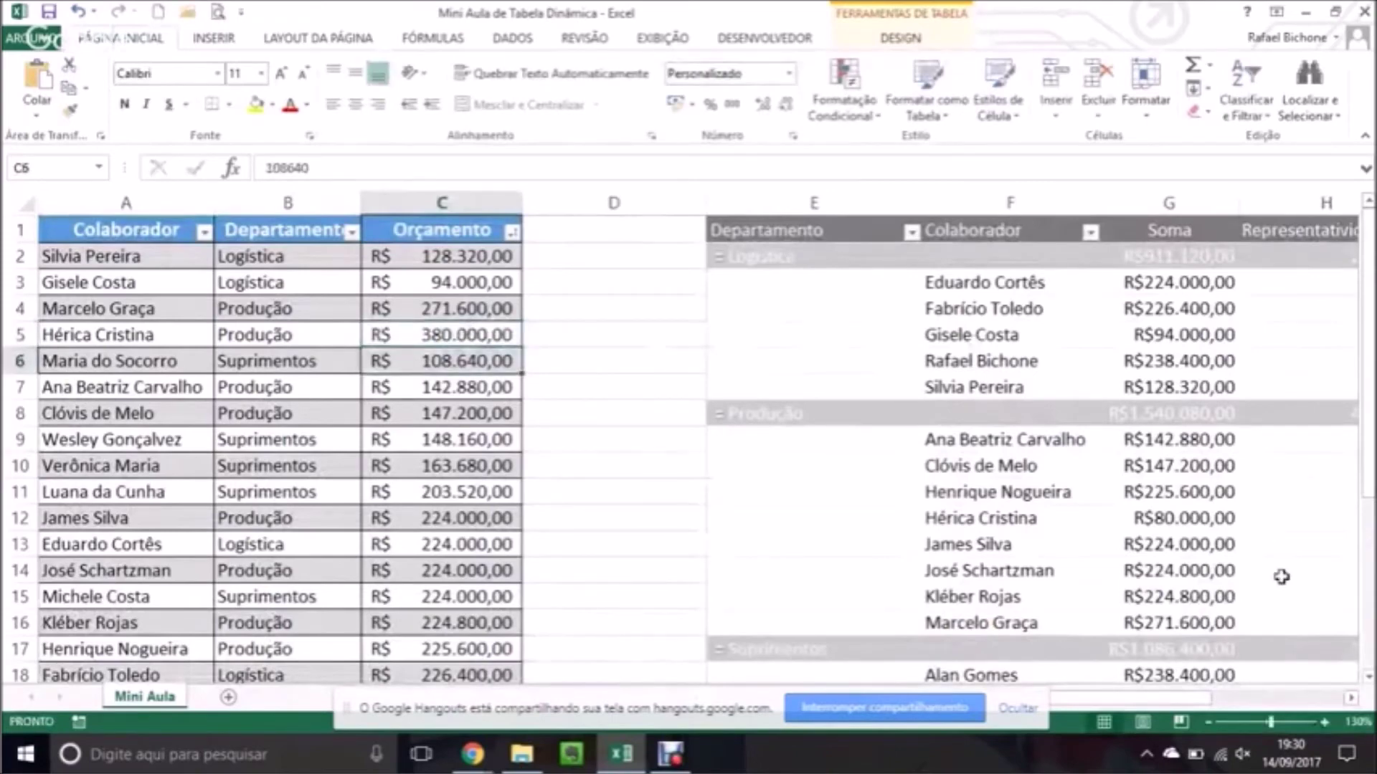
Refresh the pivot table so it picks up the edited source data.
{"action": "left_click", "coordinate": [1351, 699]}
{"action": "left_click", "coordinate": [1351, 699]}
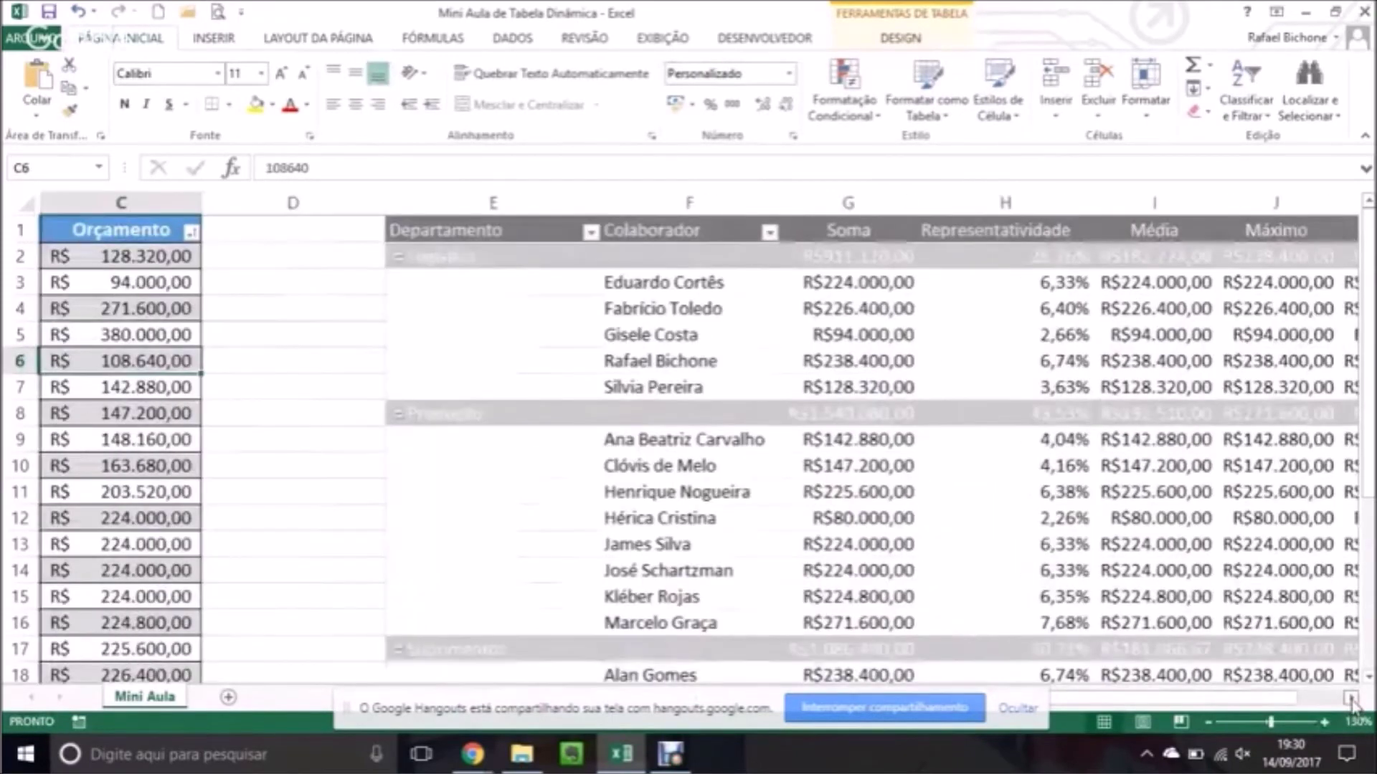
{"action": "left_click", "coordinate": [1350, 699]}
{"action": "right_click", "coordinate": [700, 313]}
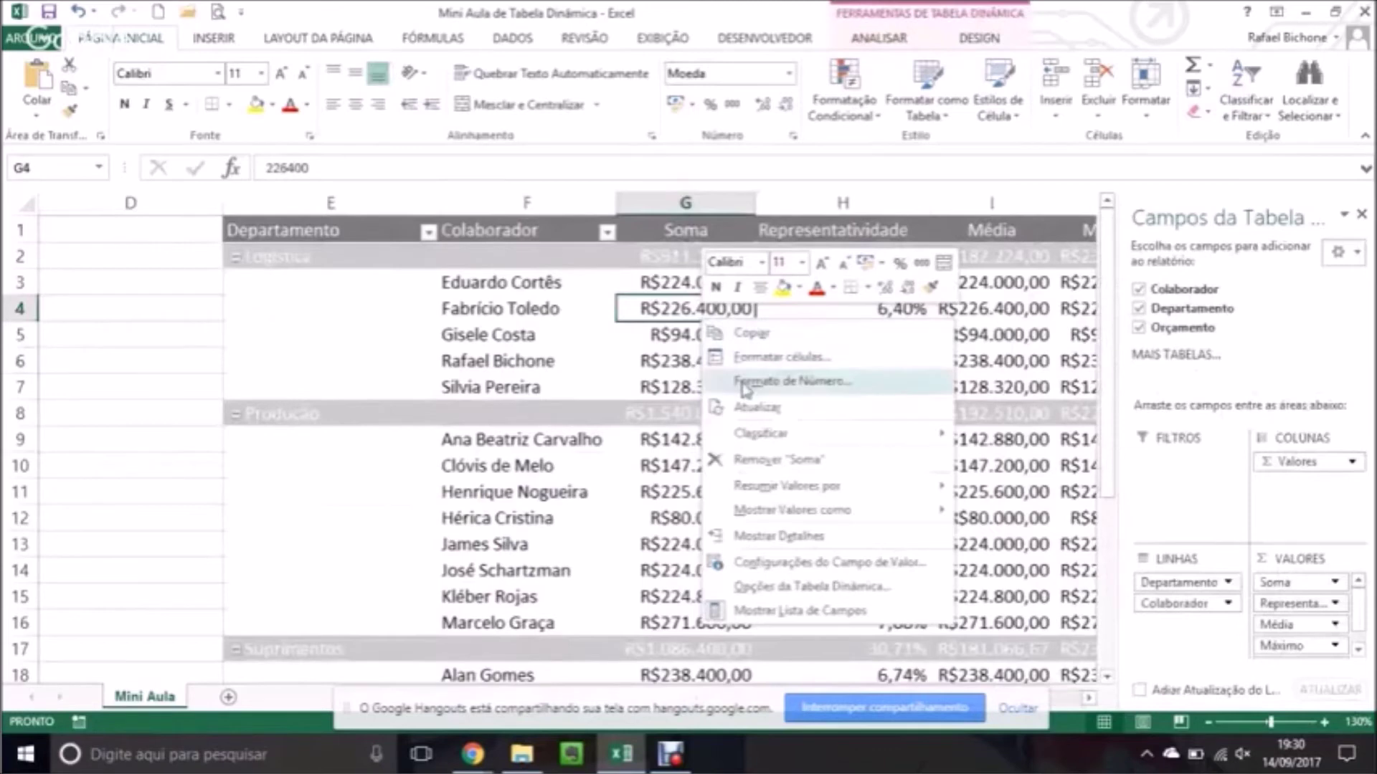
{"action": "left_click", "coordinate": [749, 409]}
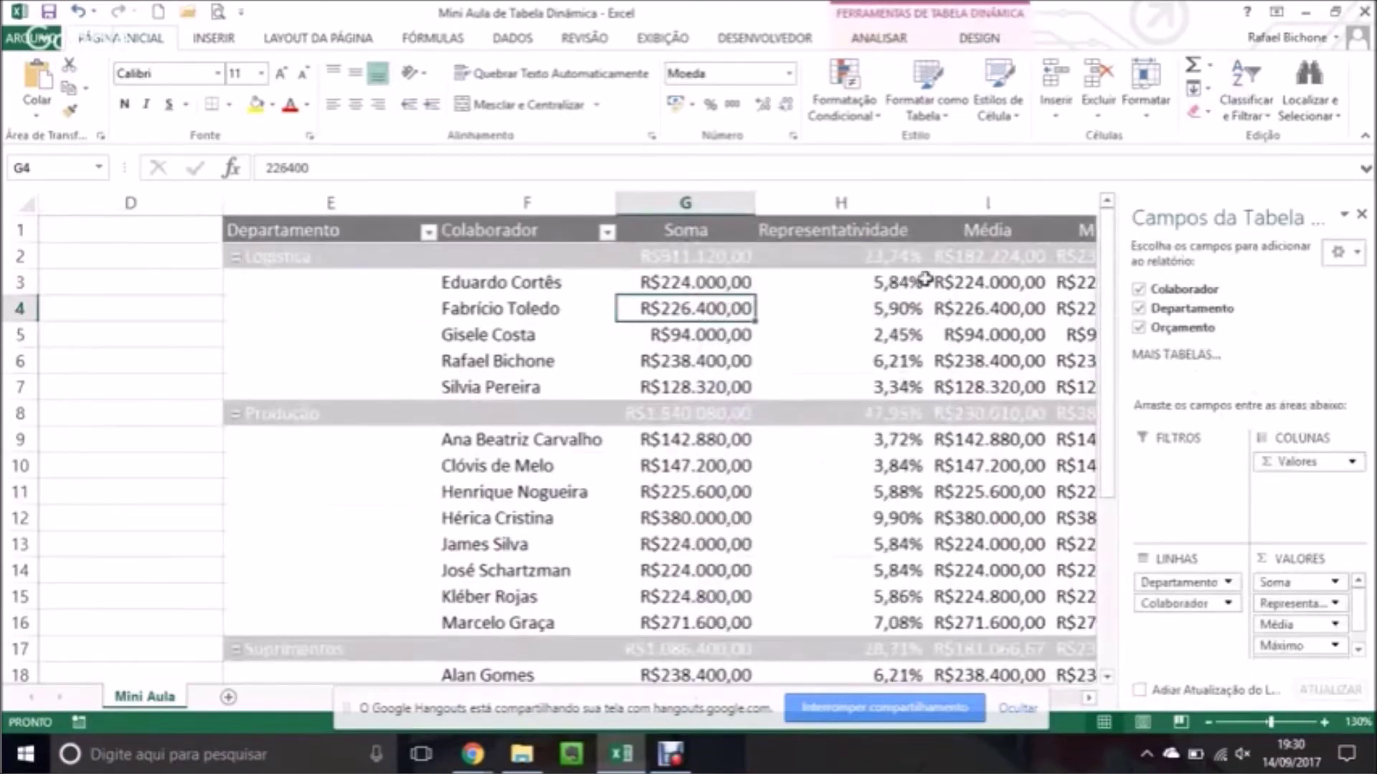
Review the refreshed values across the pivot table's columns and close the pivot table field list.
{"action": "mouse_move", "coordinate": [737, 309]}
{"action": "key", "text": "Right"}
{"action": "key", "text": "Right"}
{"action": "key", "text": "Right"}
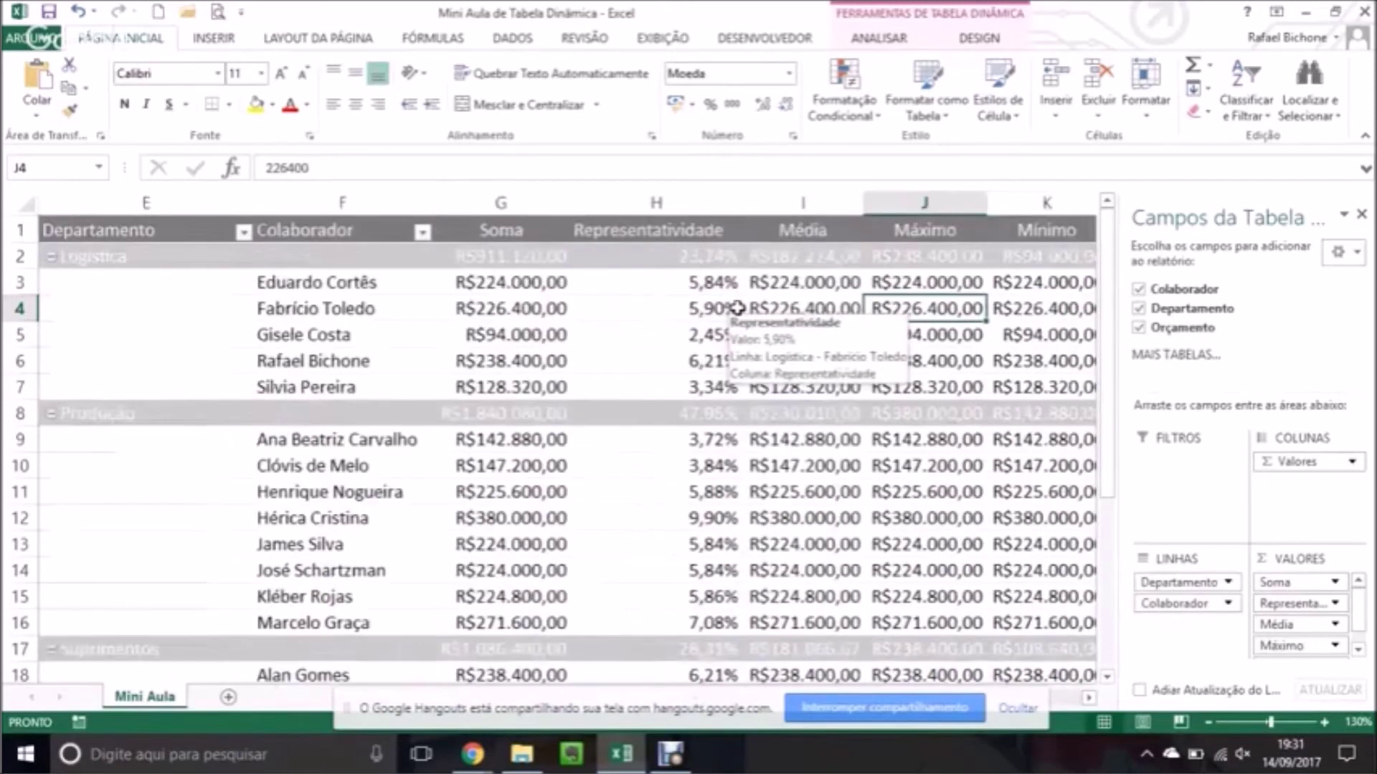
{"action": "key", "text": "Right"}
{"action": "key", "text": "Left"}
{"action": "key", "text": "Left"}
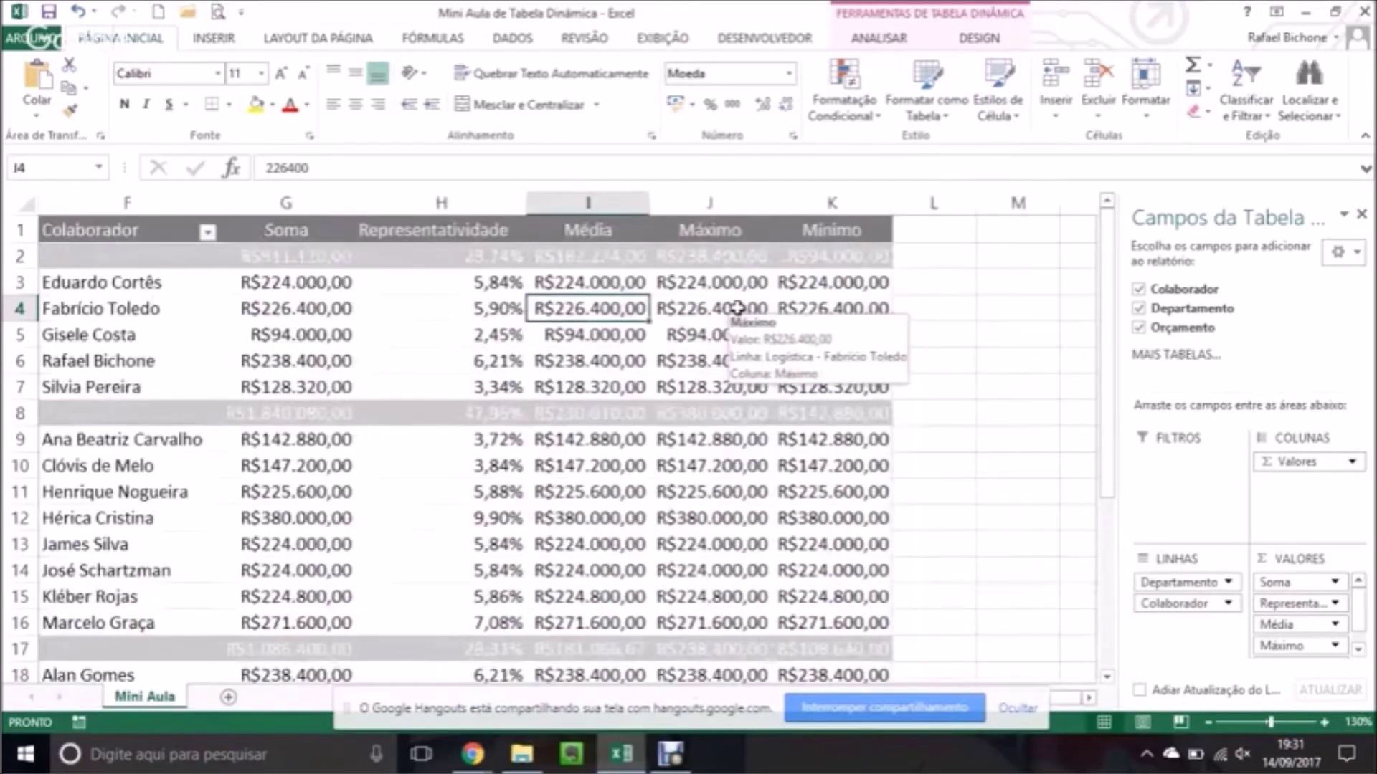
{"action": "key", "text": "Left"}
{"action": "key", "text": "Left"}
{"action": "key", "text": "Left"}
{"action": "key", "text": "Left"}
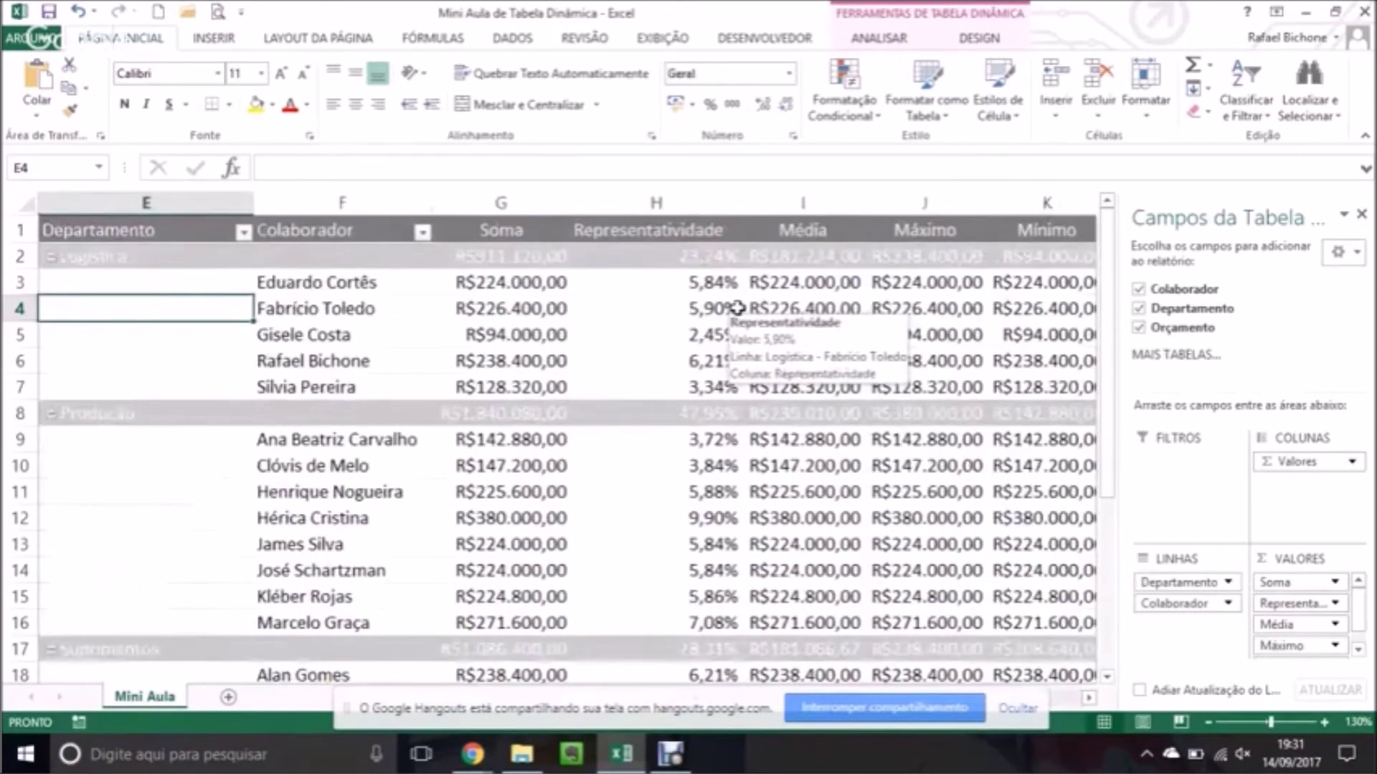
{"action": "left_click", "coordinate": [1361, 214]}
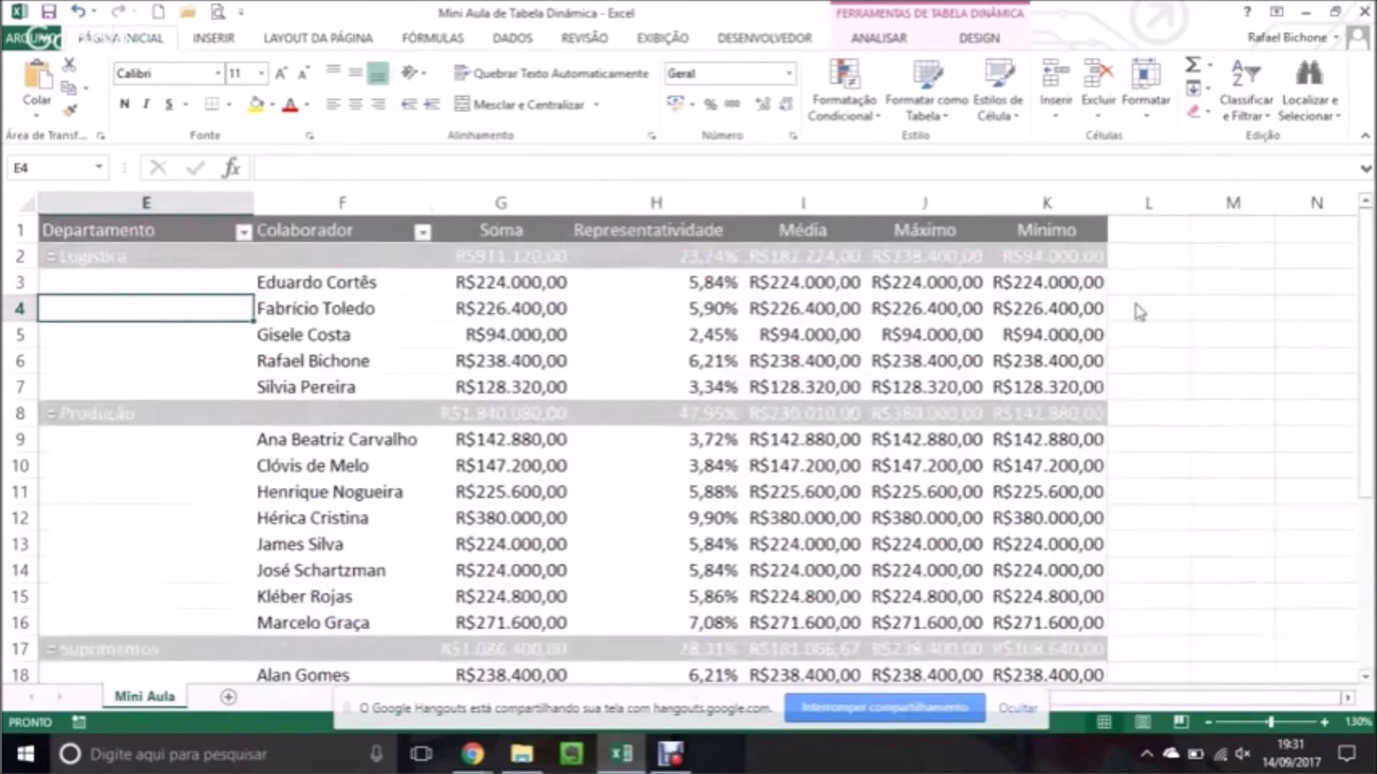
{"action": "mouse_move", "coordinate": [829, 524]}
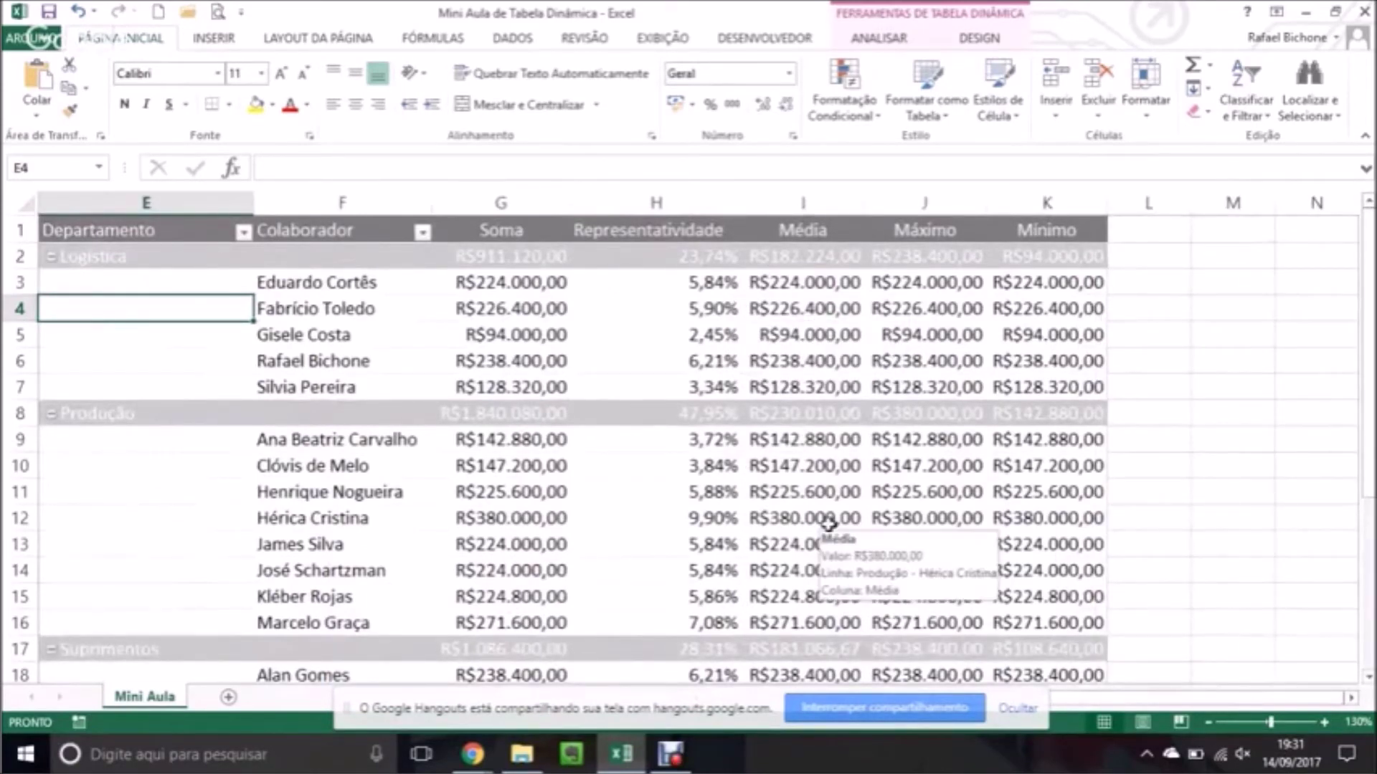
Switch to Debut Professional, stop the screen recording and start a webcam recording.
{"action": "left_click", "coordinate": [671, 755]}
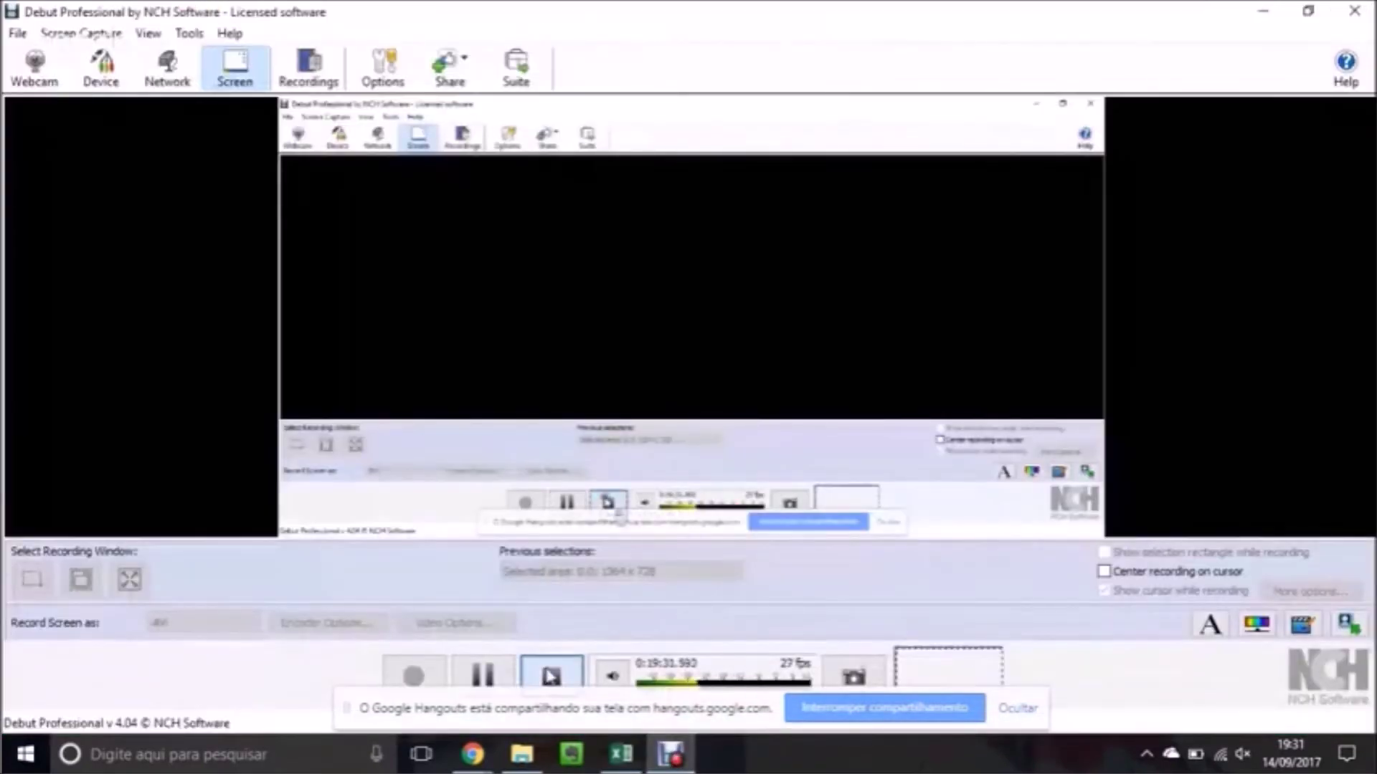
{"action": "left_click", "coordinate": [1263, 10]}
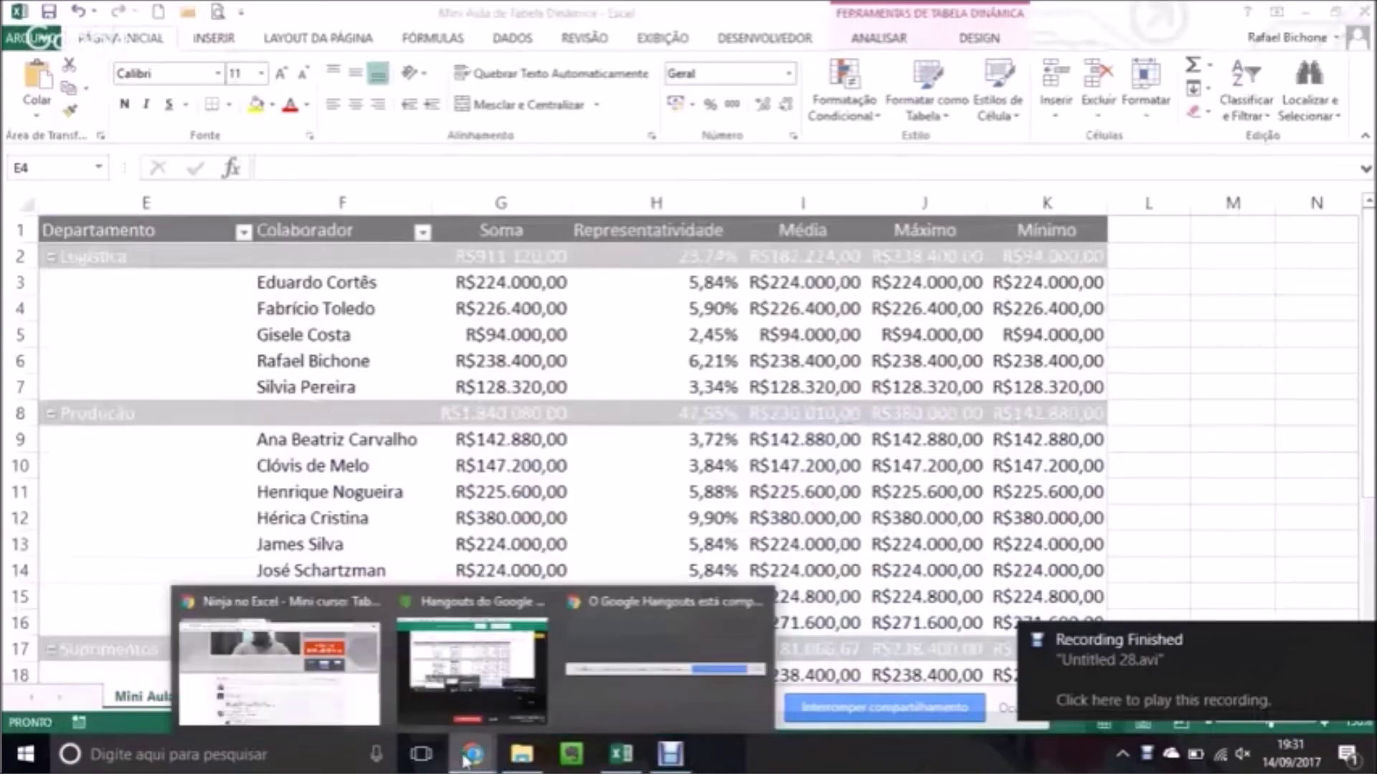
{"action": "left_click", "coordinate": [668, 754]}
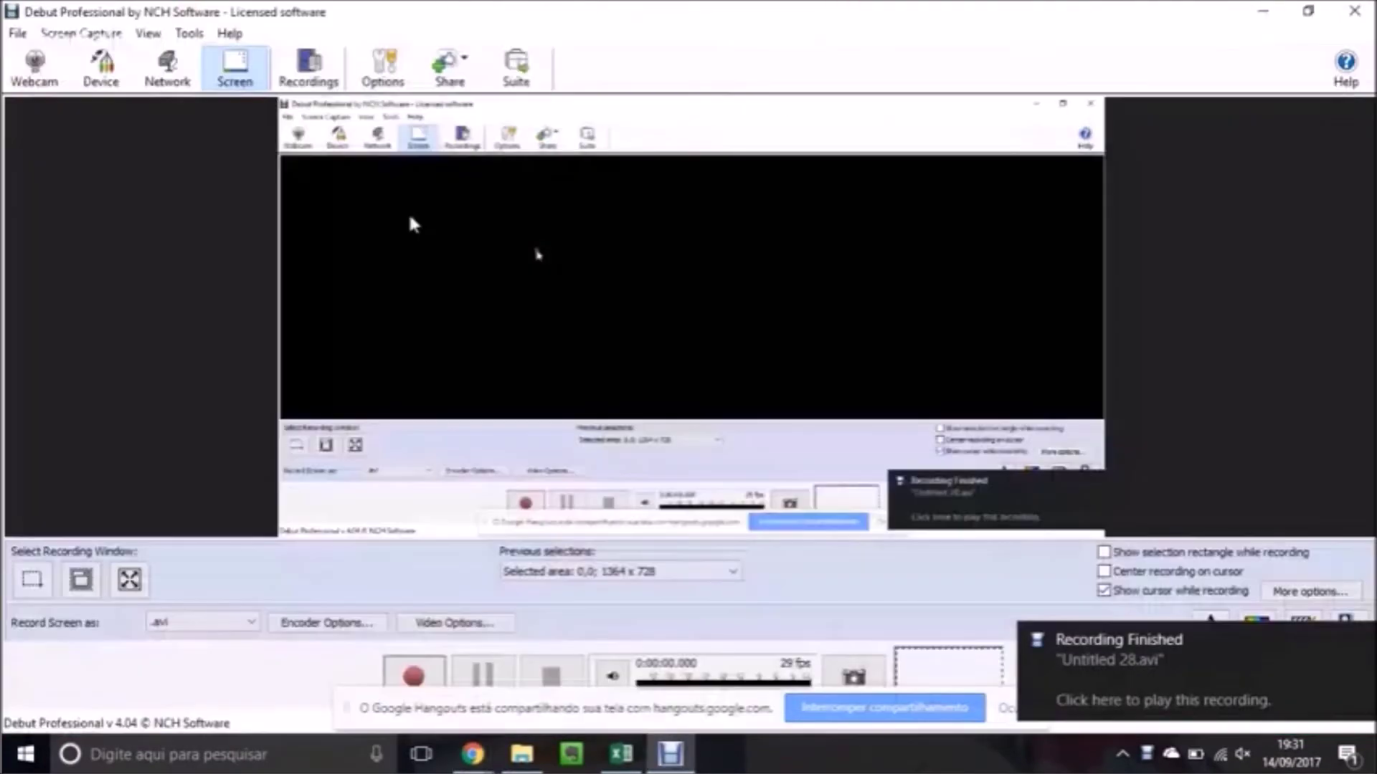
{"action": "left_click", "coordinate": [35, 68]}
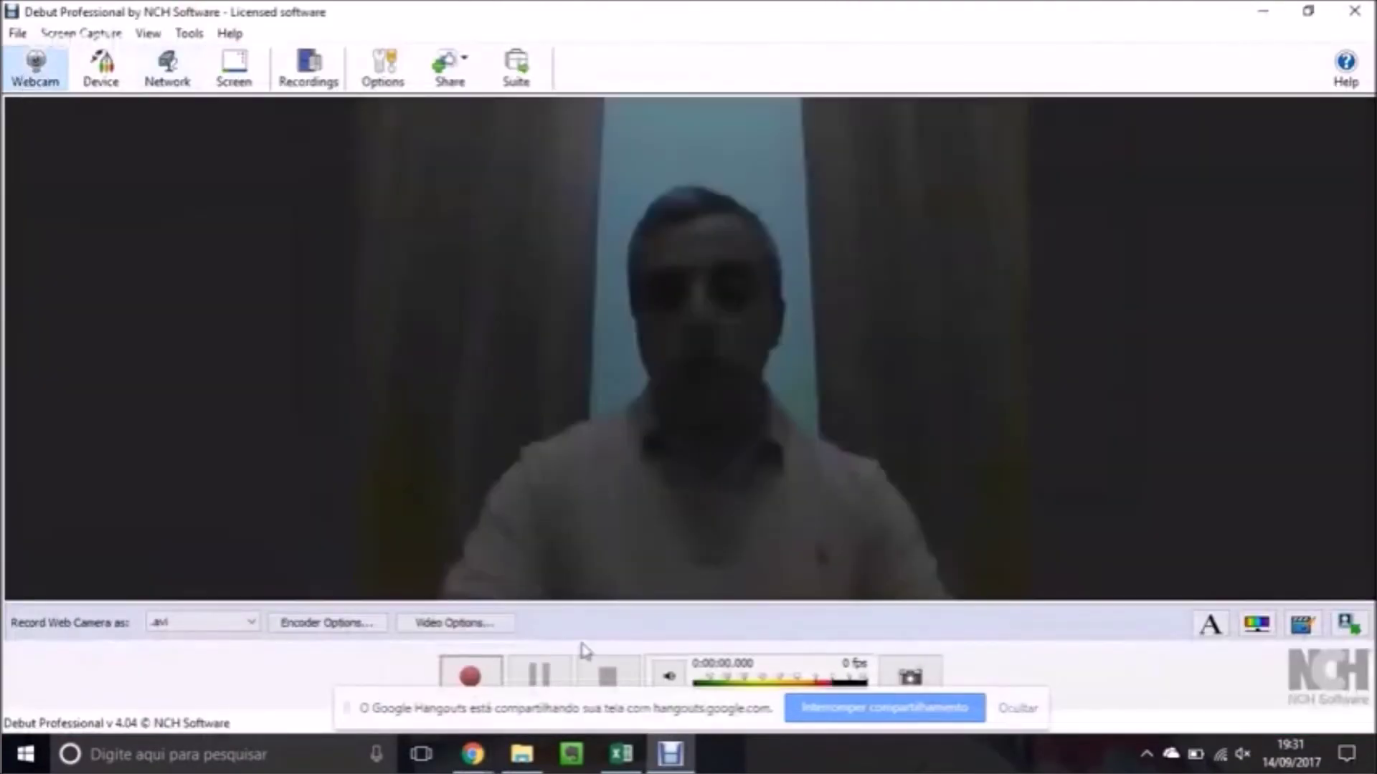
{"action": "left_click", "coordinate": [470, 677]}
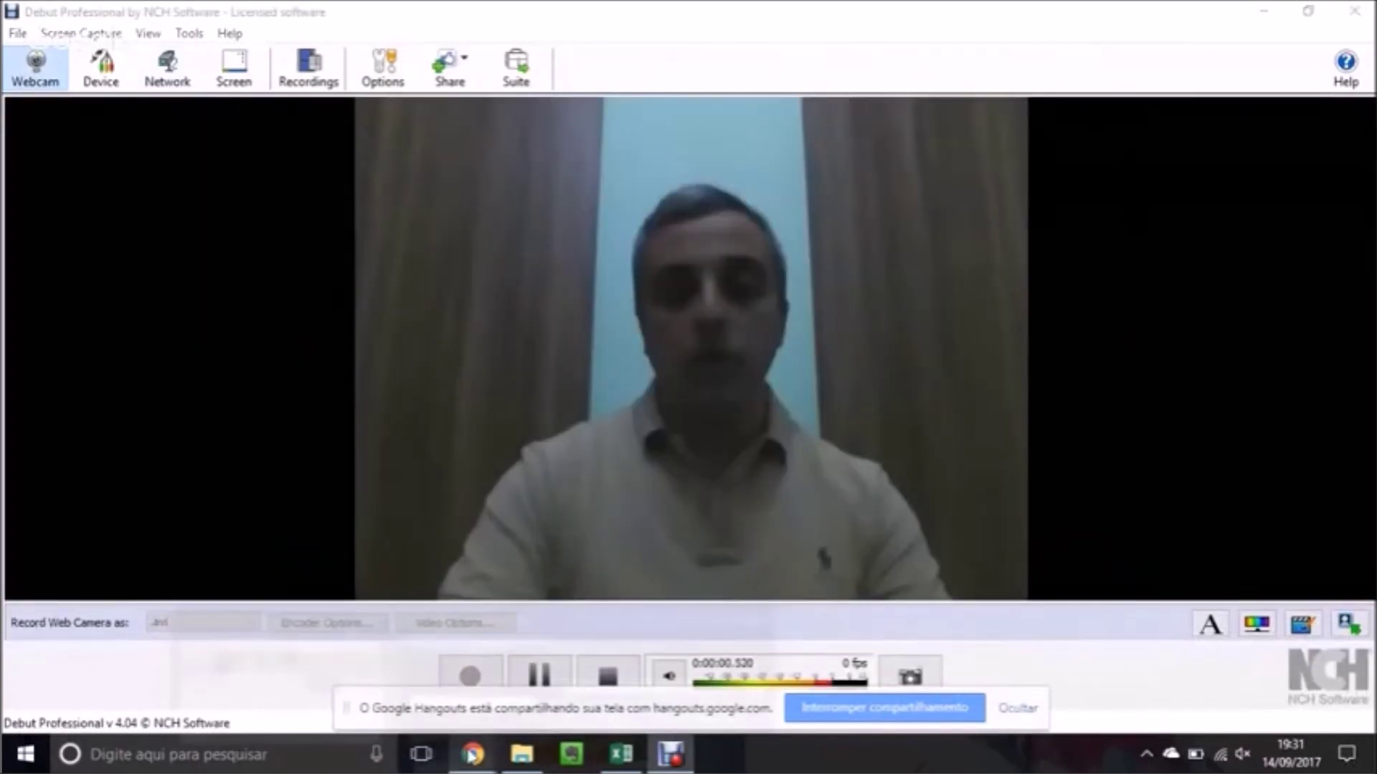
Switch to the Google Hangouts window.
{"action": "mouse_move", "coordinate": [471, 753]}
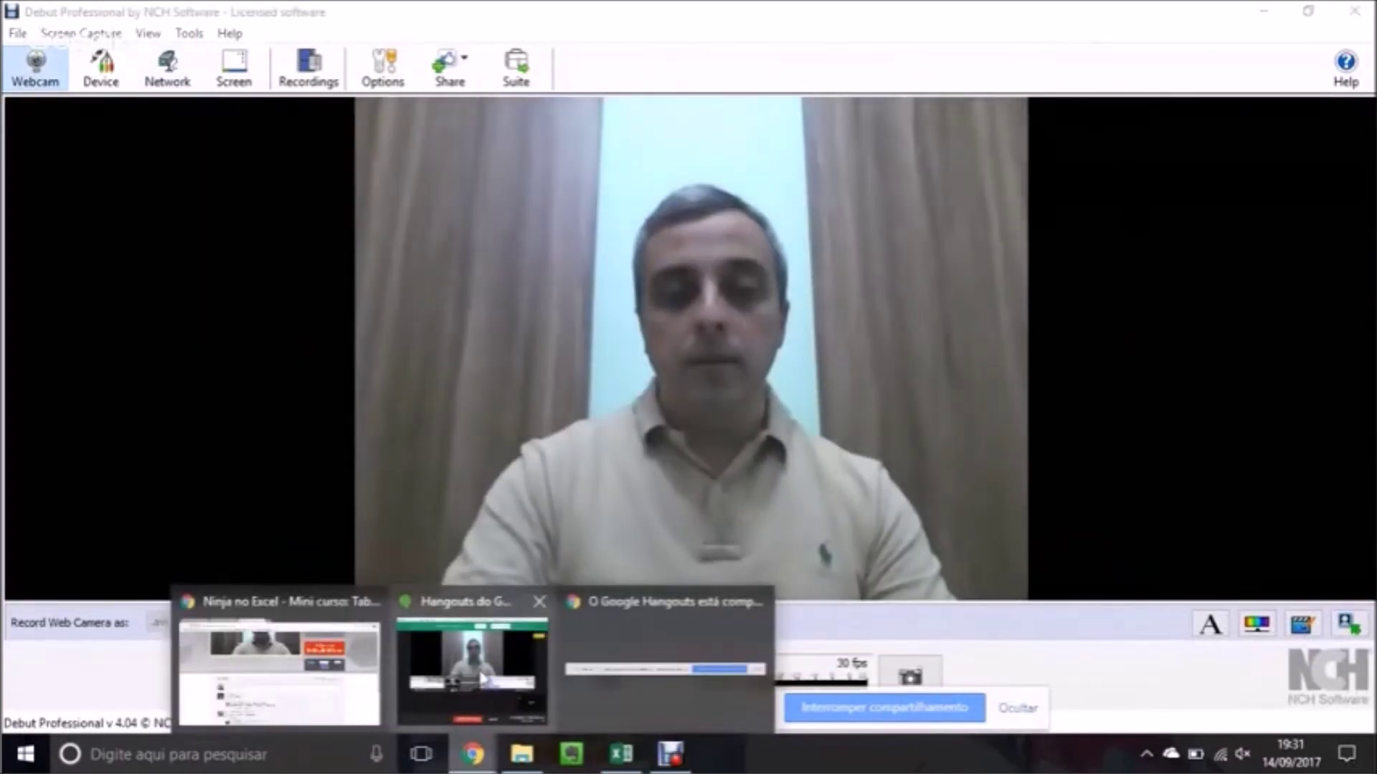
{"action": "left_click", "coordinate": [479, 687]}
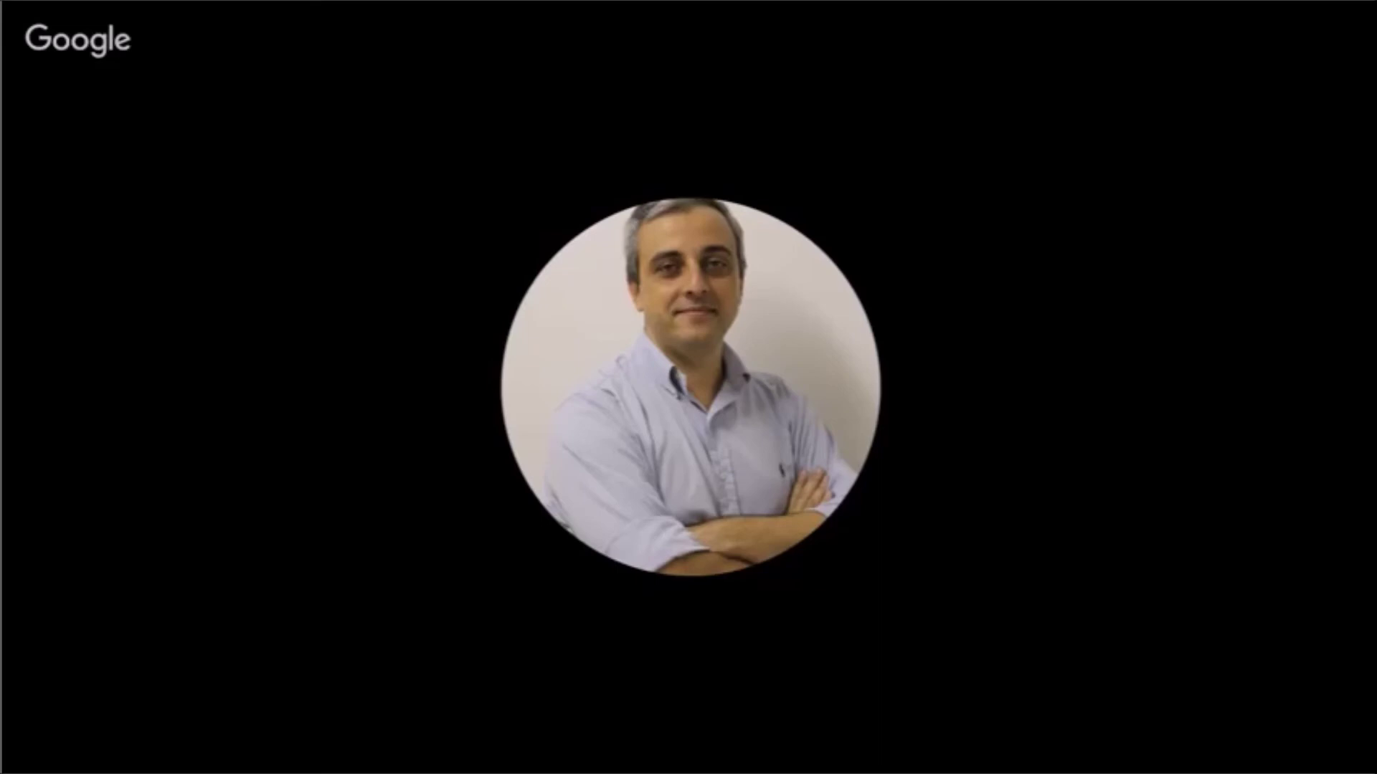
{"action": "left_click", "coordinate": [891, 88]}
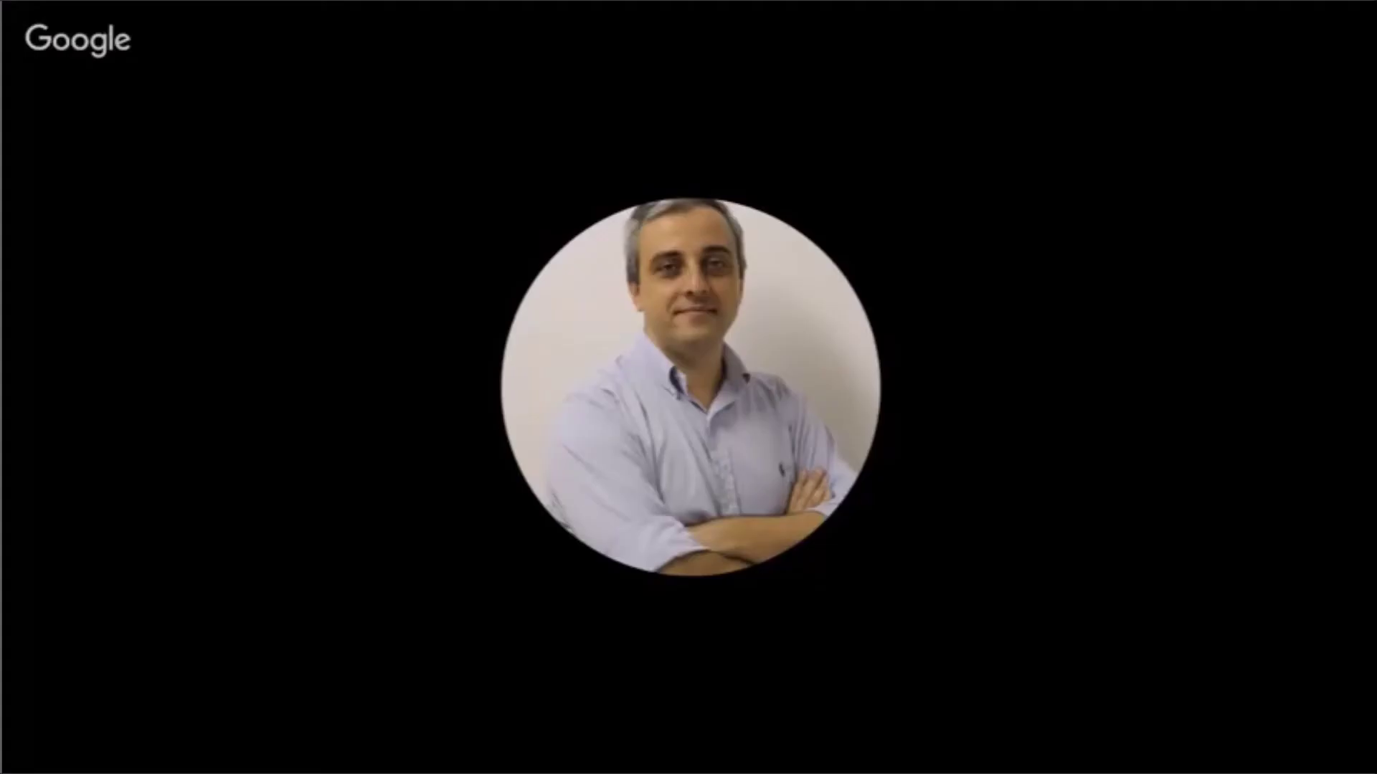